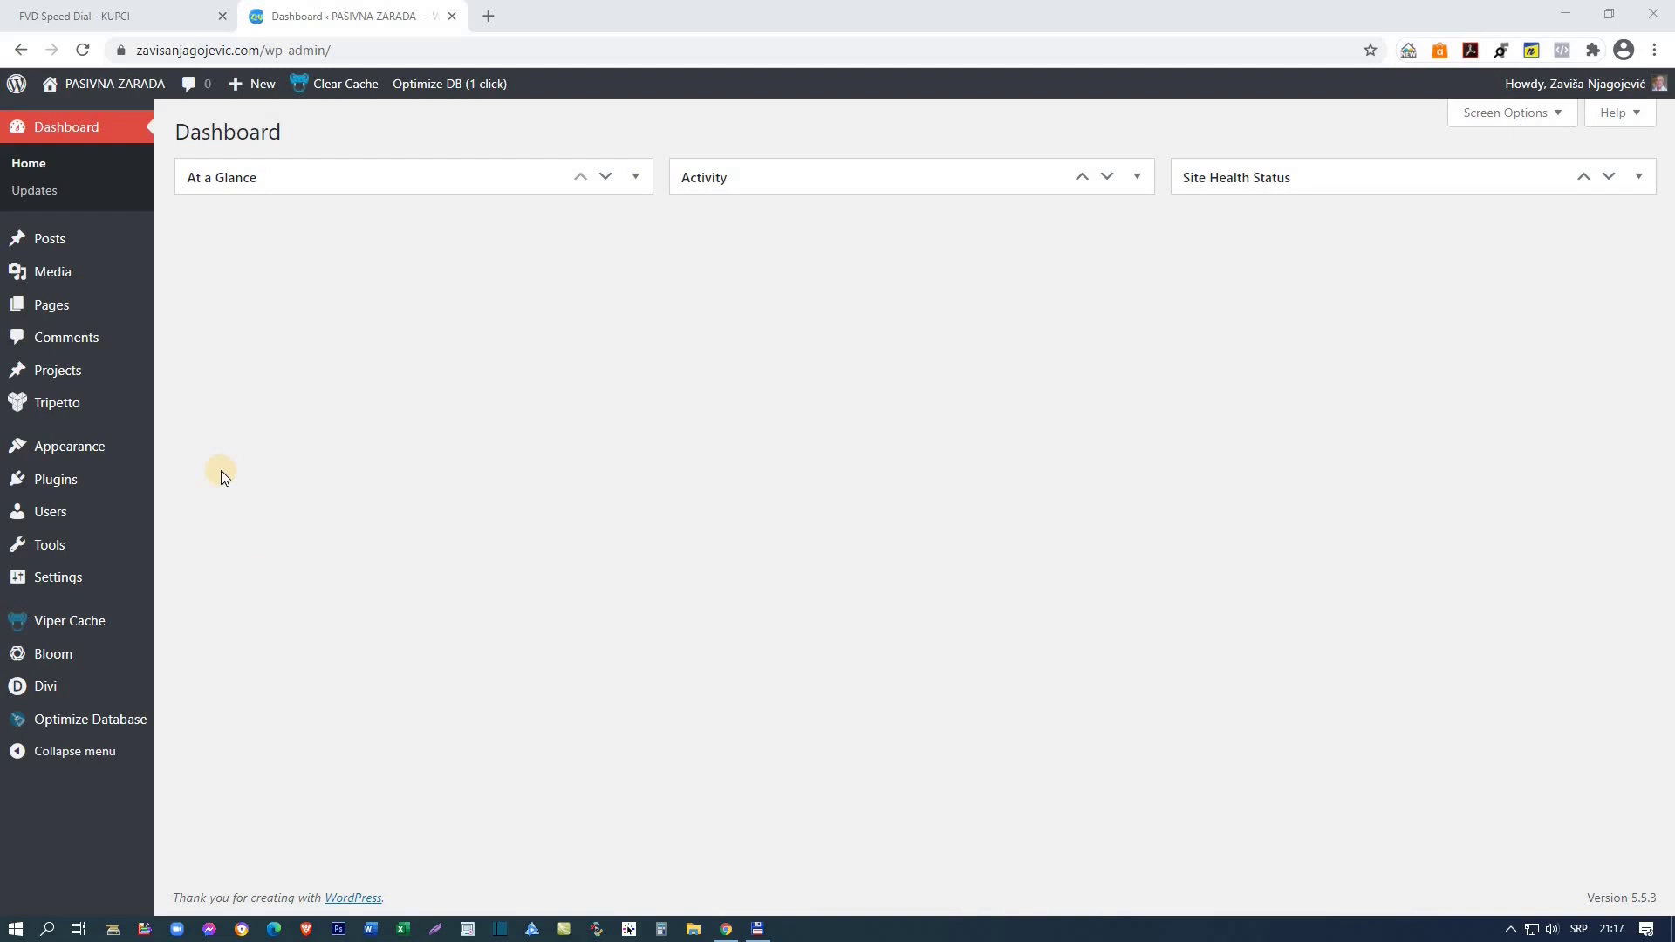
Step: Open the site's media settings and turn off cropping thumbnails to exact dimensions
mouse_move(93, 582)
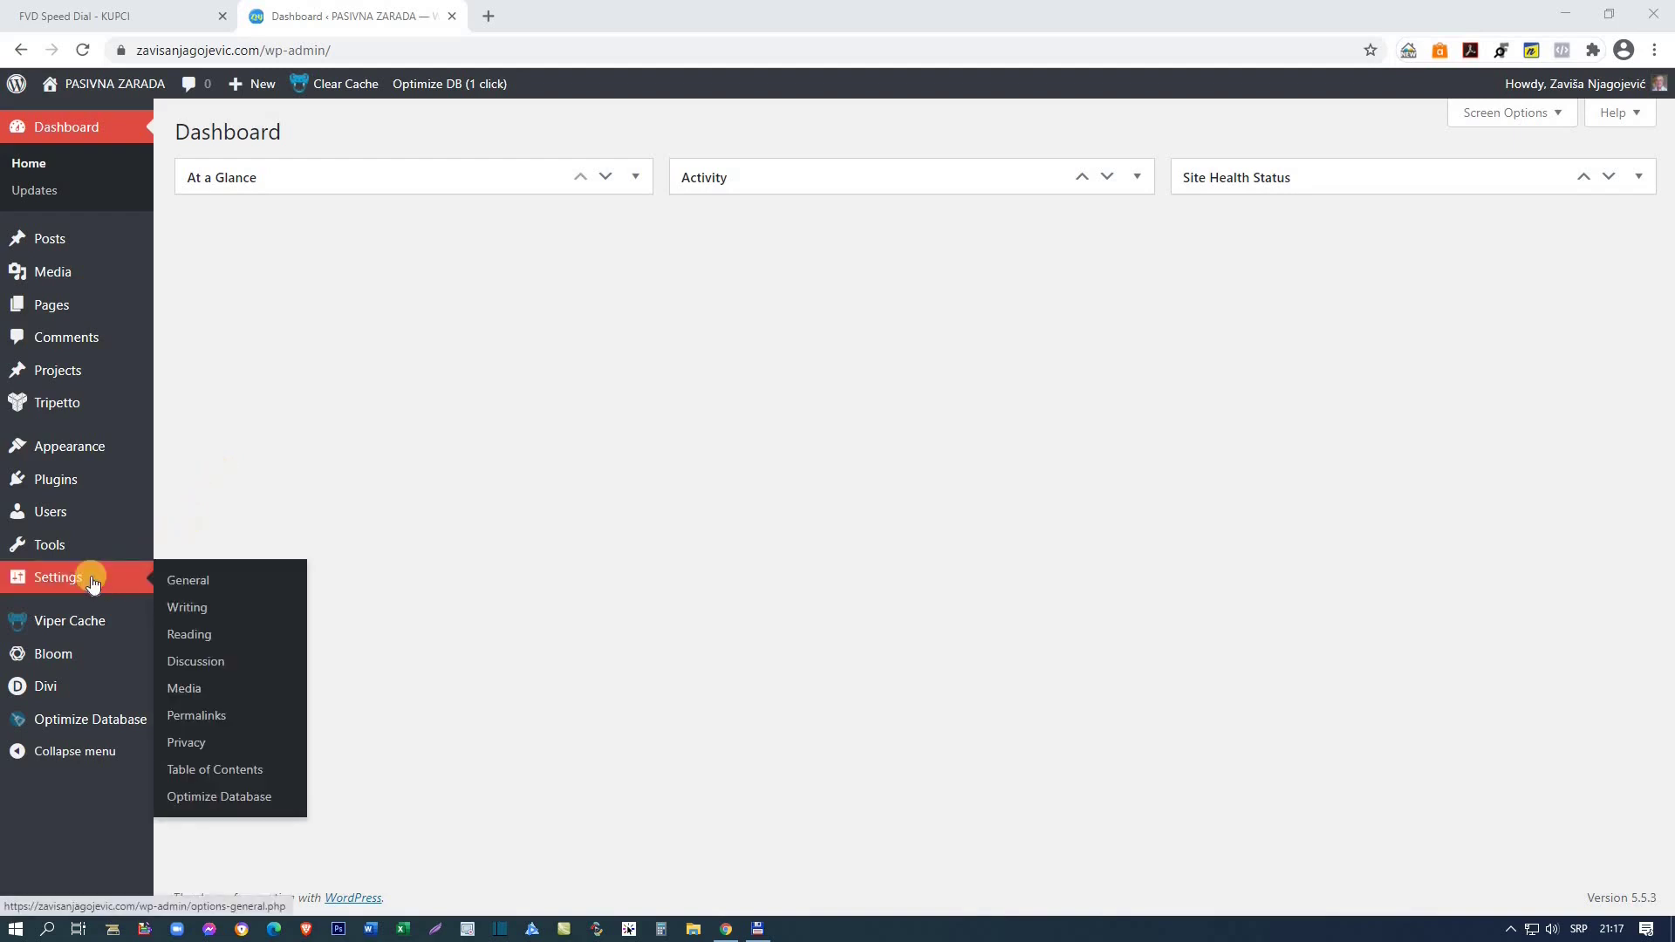
left_click(201, 693)
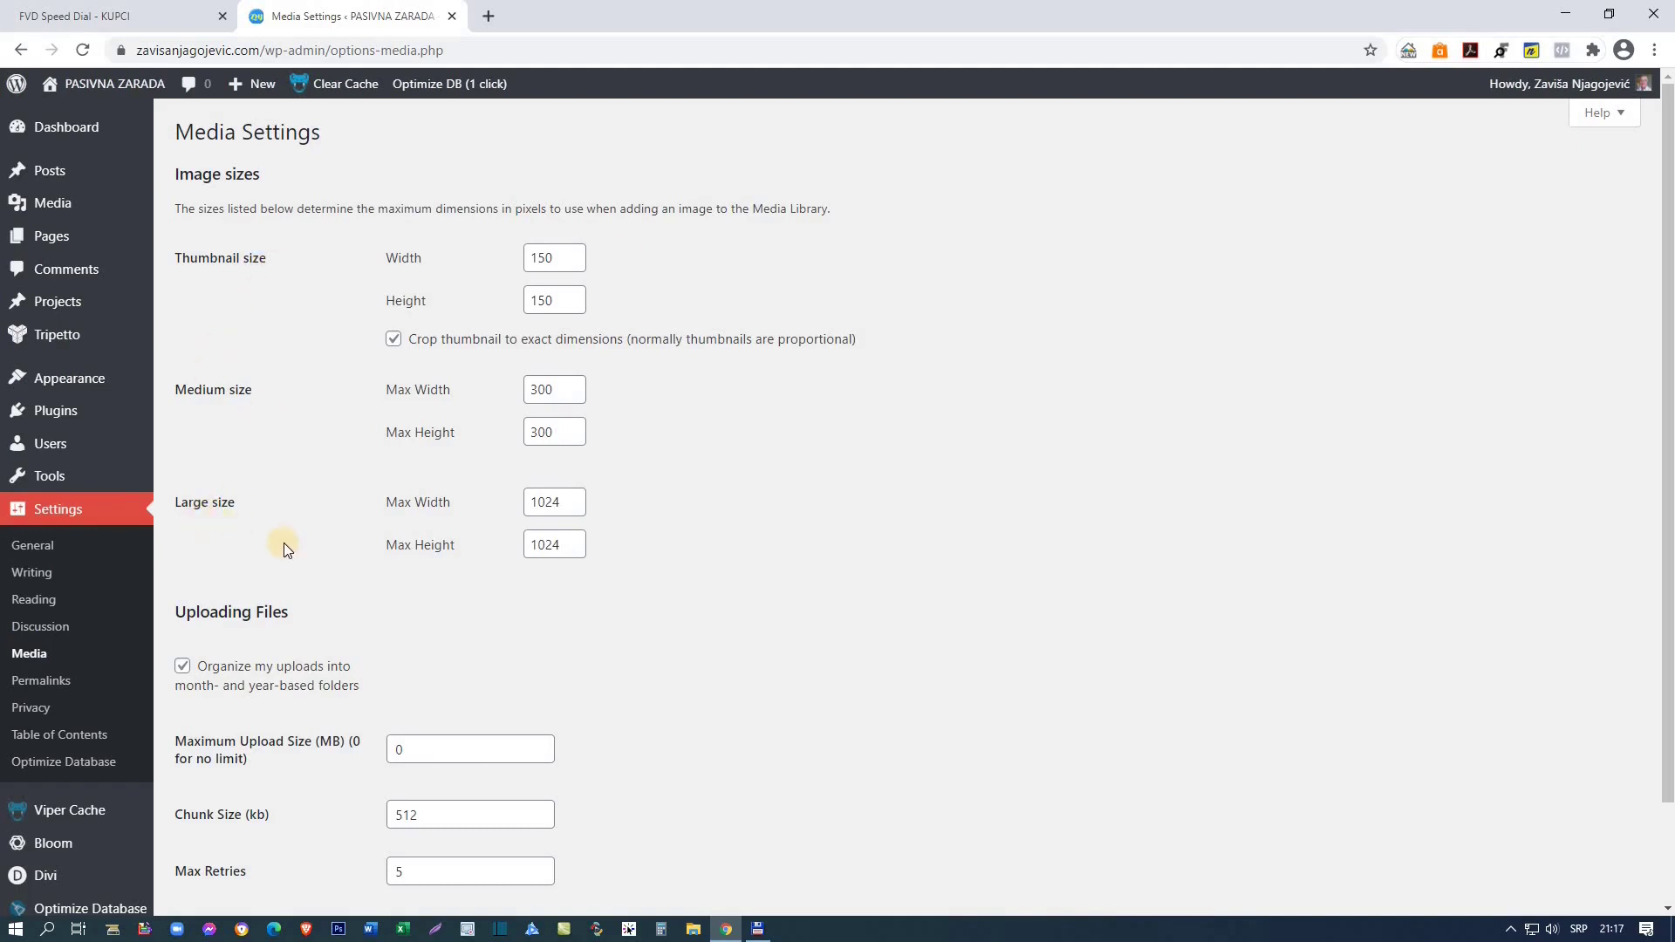
left_click(392, 340)
Step: Set the medium image size to a maximum width of 512 and maximum height of 288, and save the settings
double_click(563, 395)
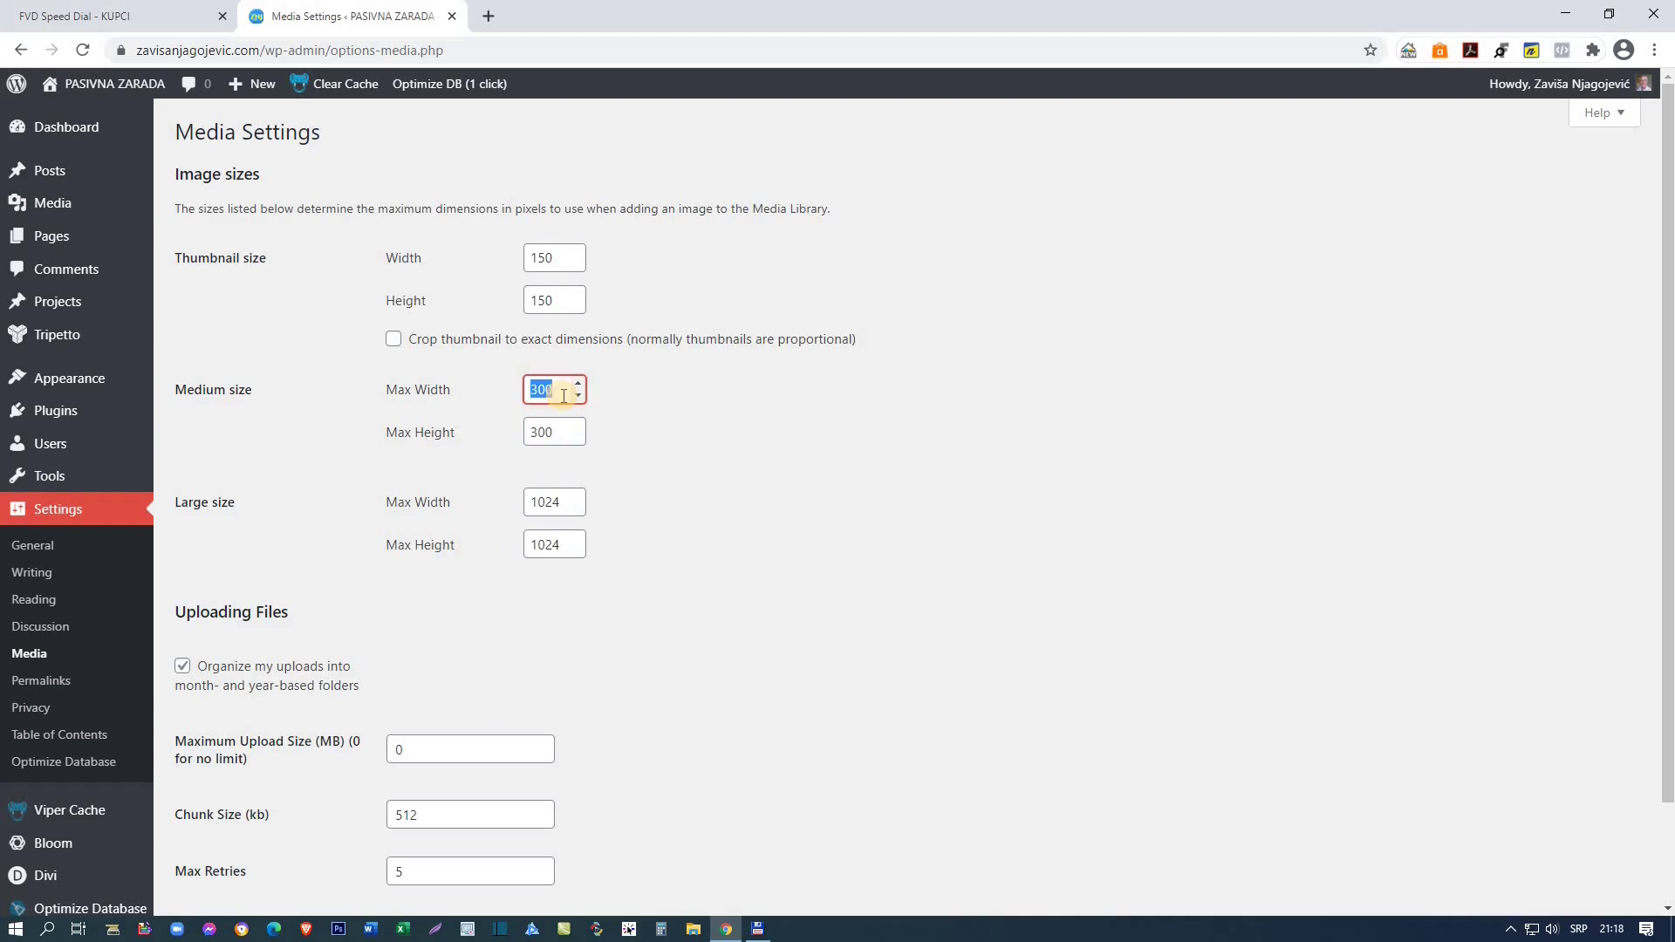
type("512")
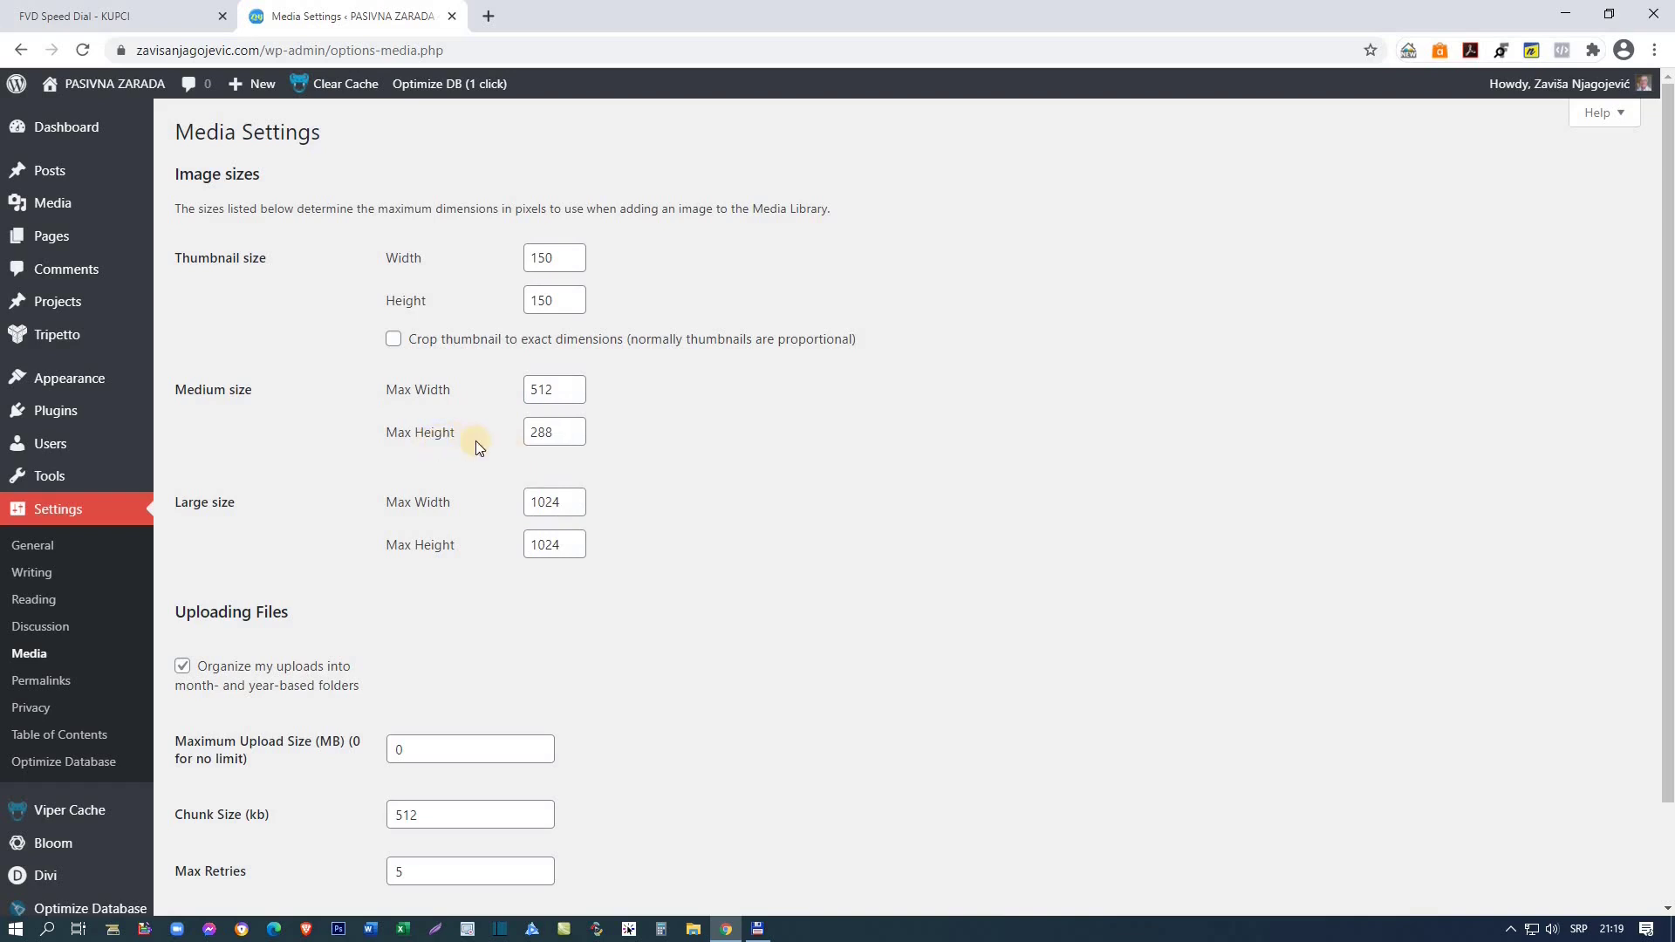
left_click(539, 389)
left_click(537, 430)
left_click(498, 461)
left_click(537, 389)
left_click(539, 432)
scroll(464, 471, "down", 2)
left_click(243, 825)
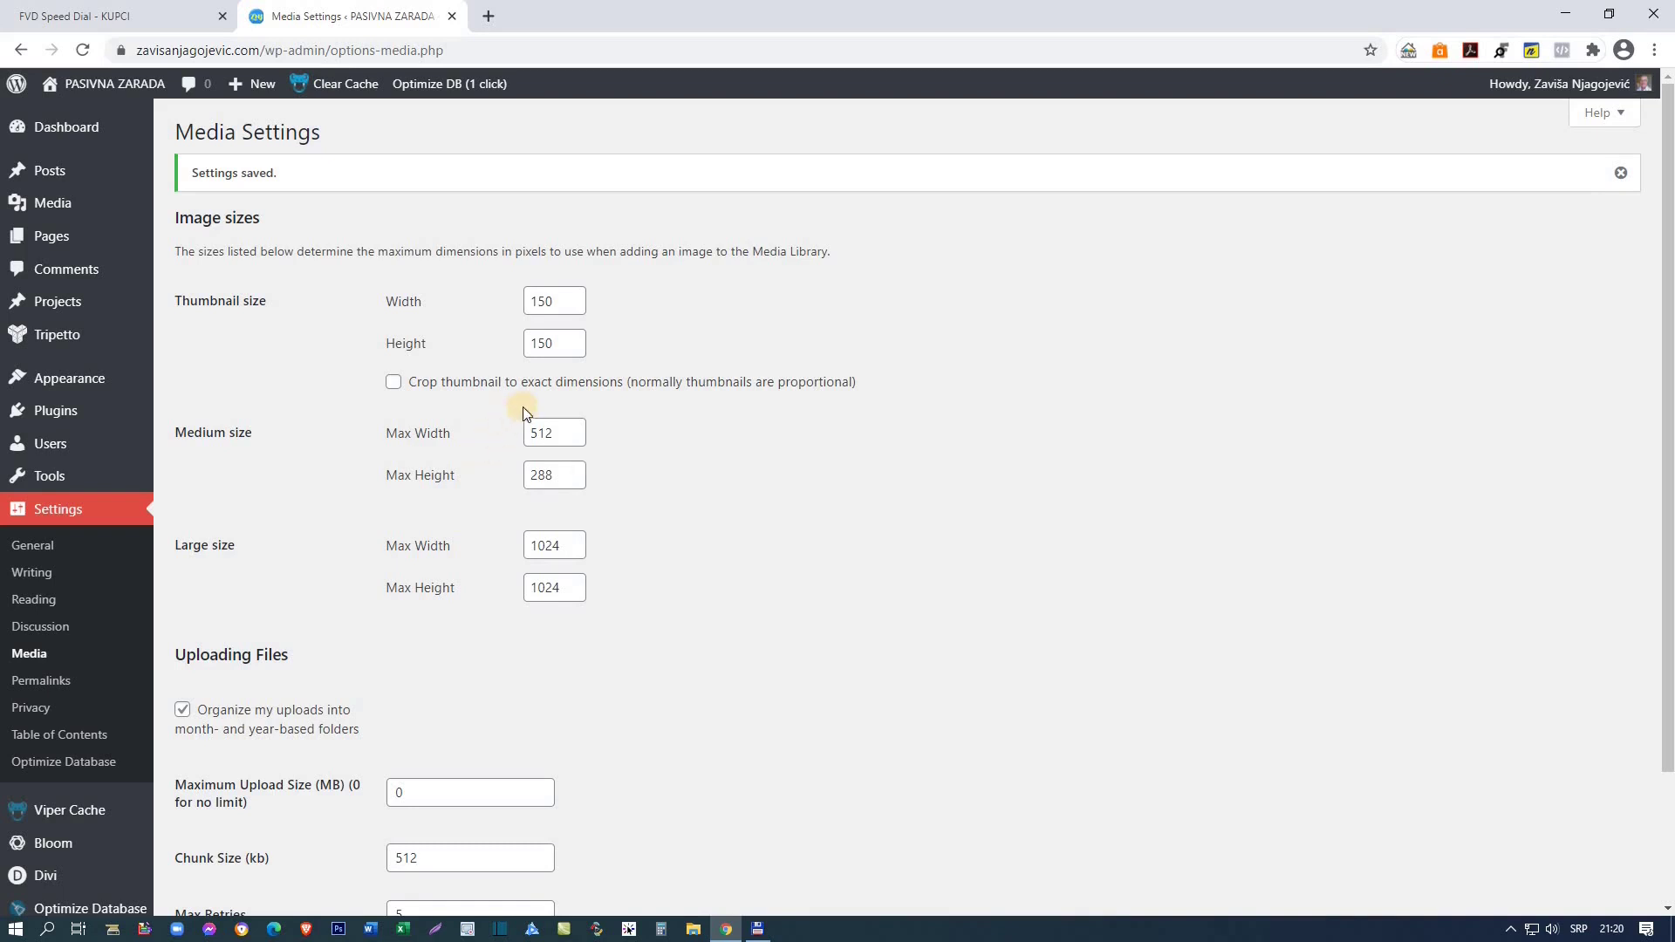
Step: Open the media library and look through the list of uploaded images
left_click(470, 481)
mouse_move(101, 206)
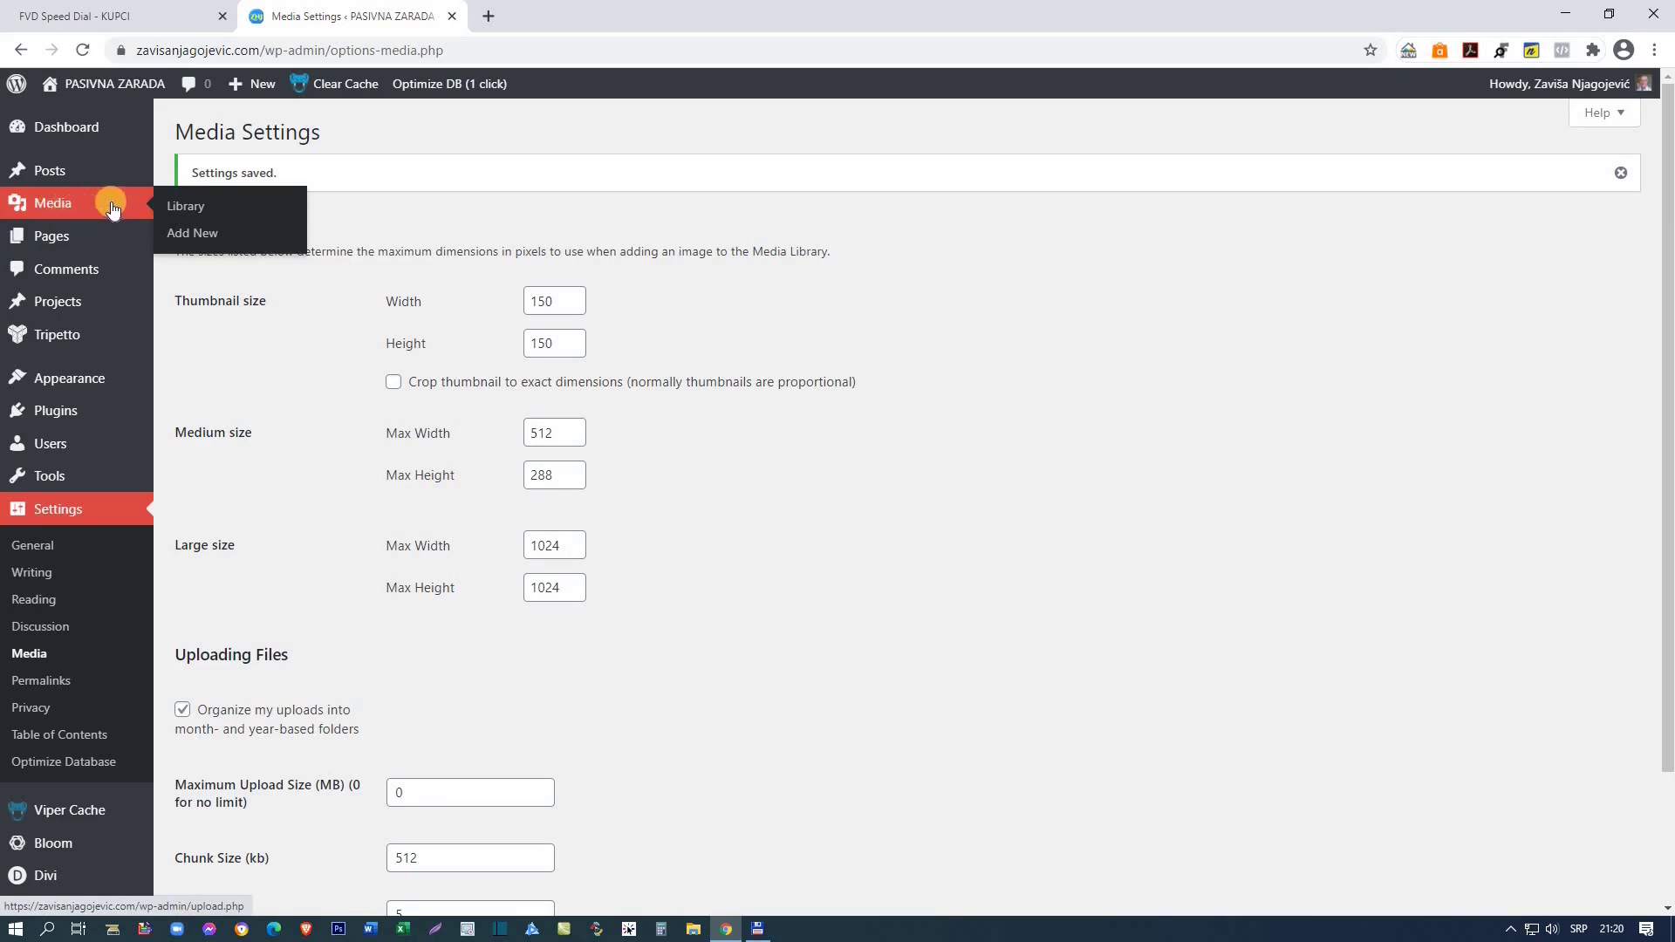
left_click(190, 209)
scroll(453, 394, "down", 13)
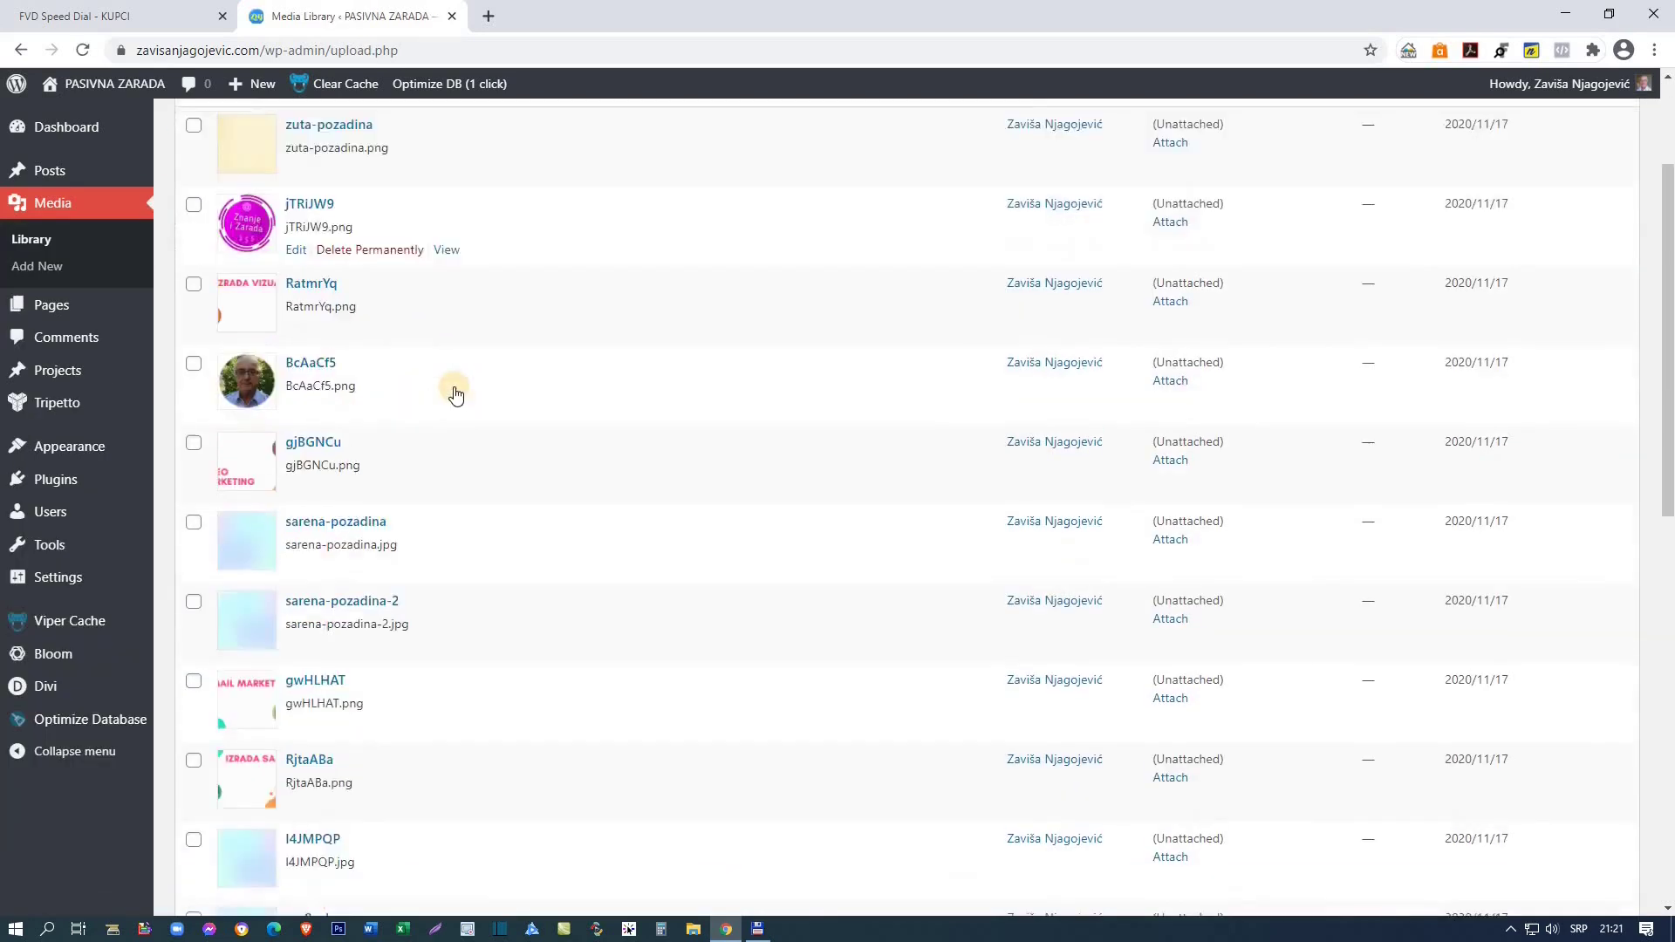
scroll(454, 393, "up", 13)
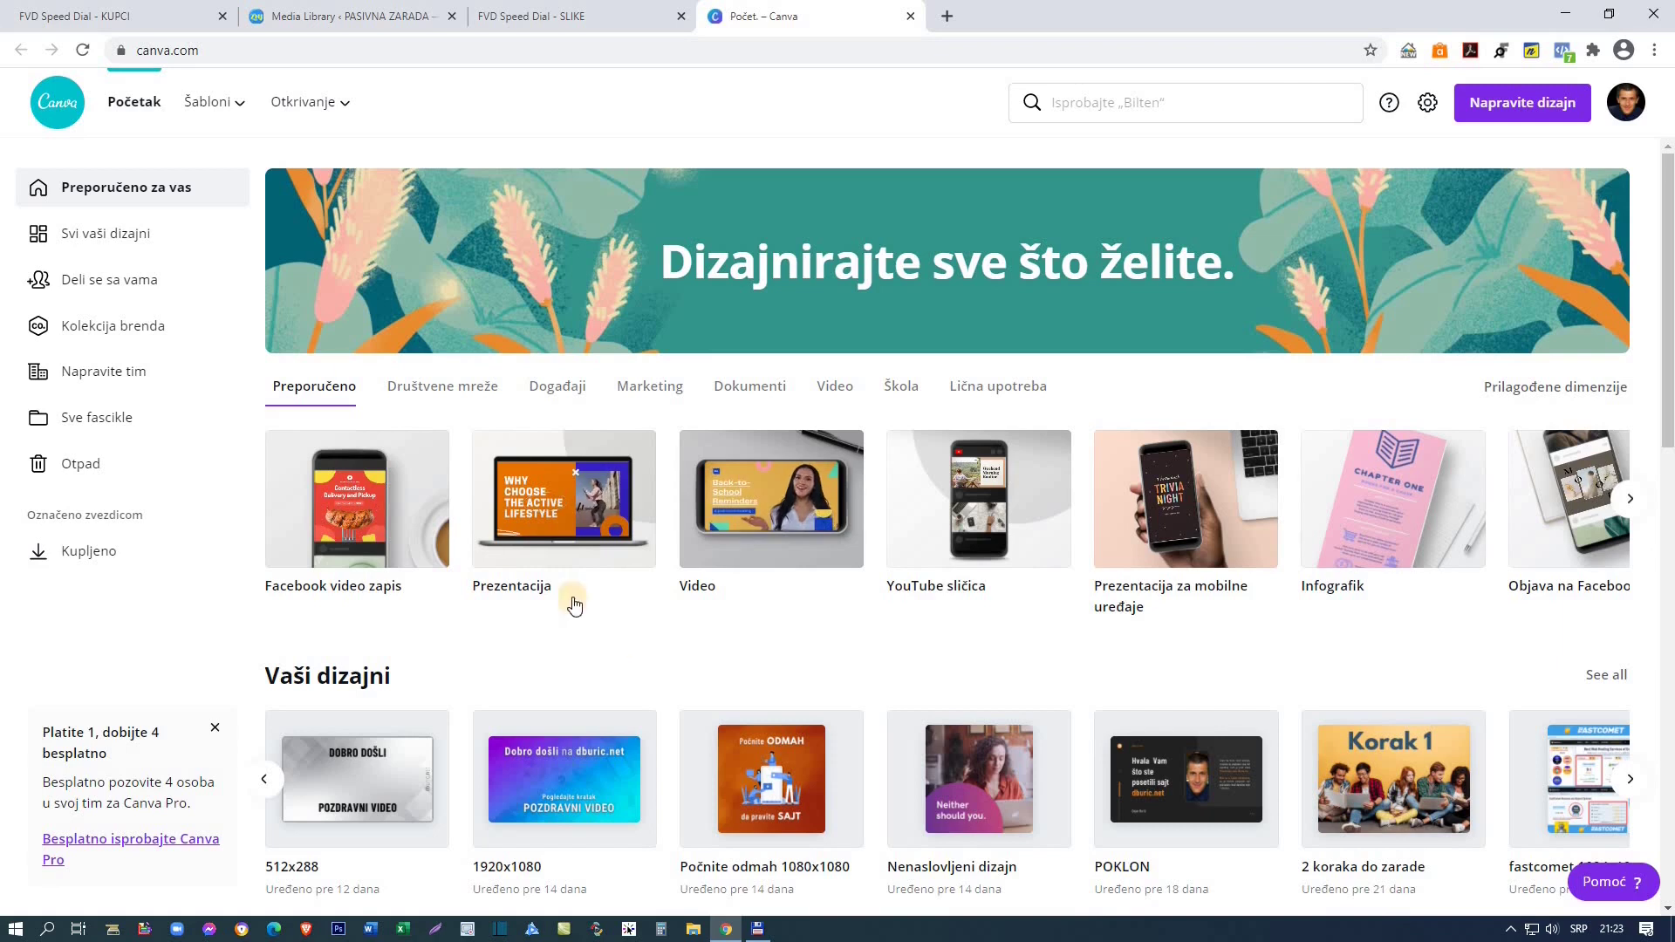
Step: In Canva, open the existing design named 512x288 and look through its first pages
mouse_move(212, 101)
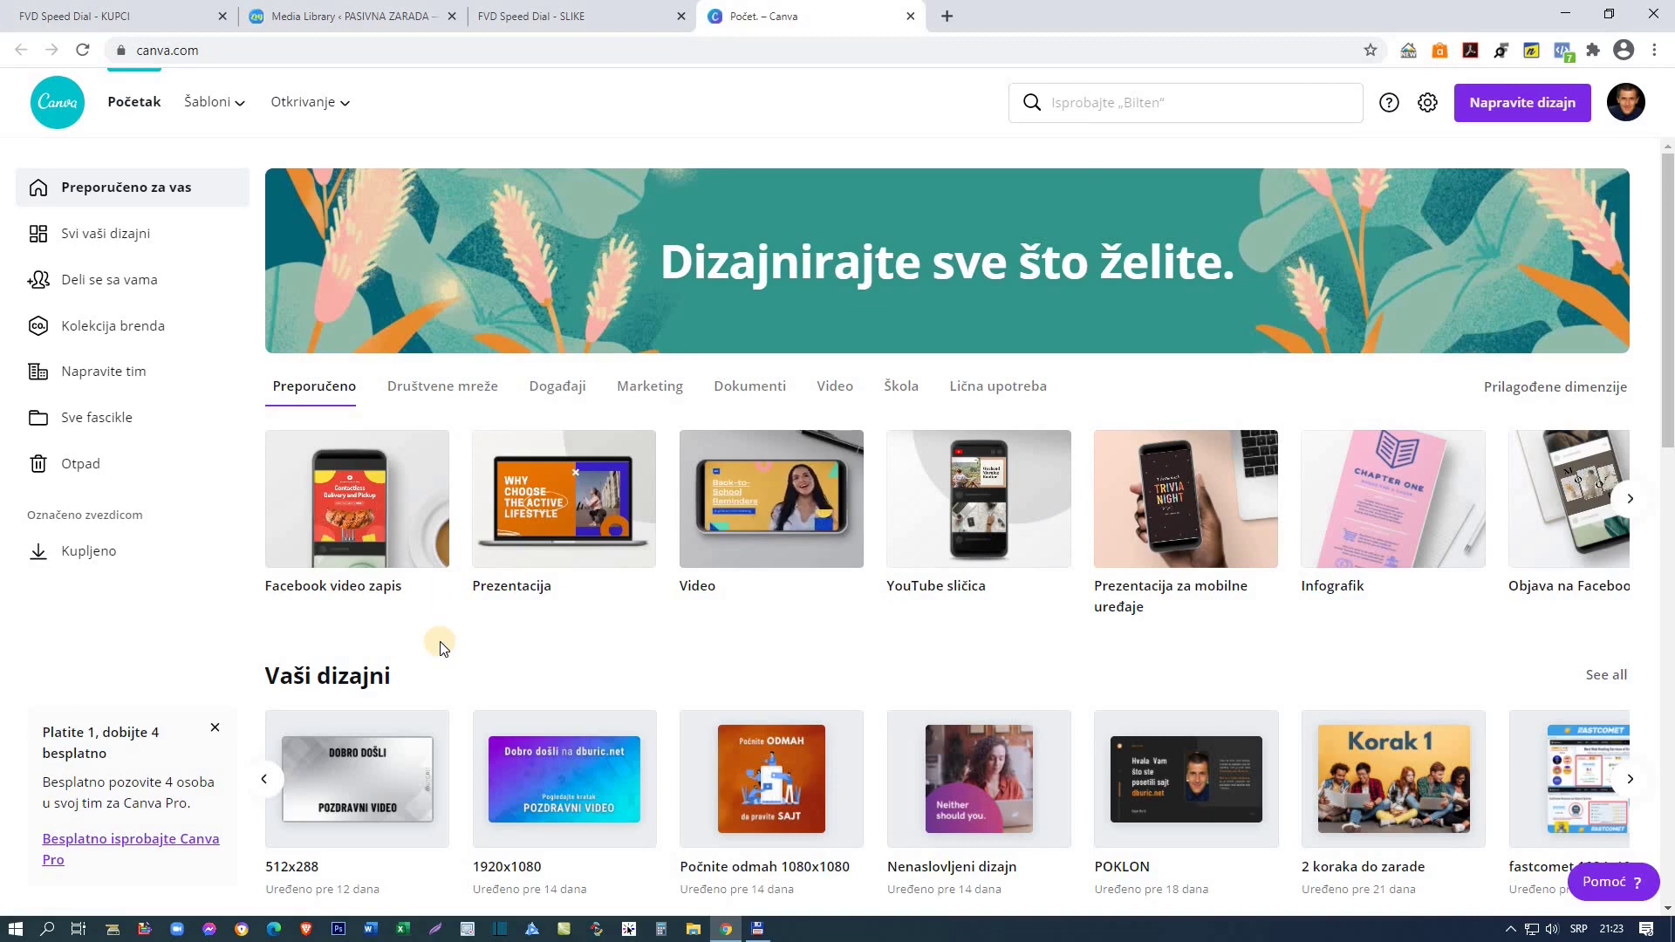
scroll(441, 646, "down", 3)
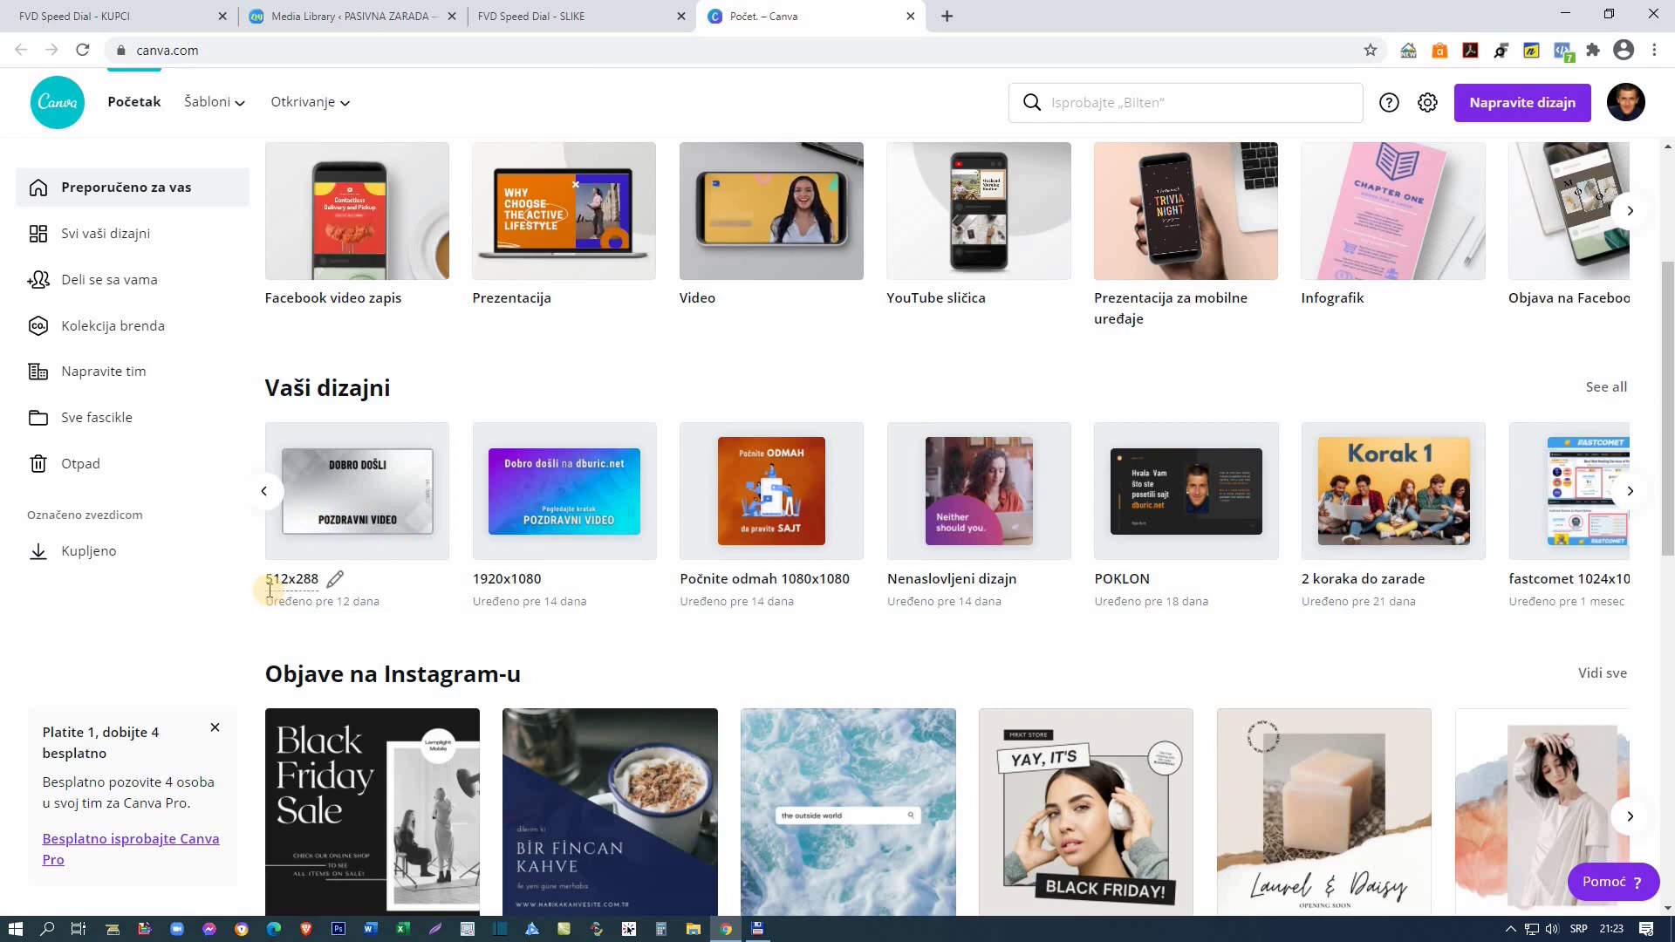
left_click(356, 510)
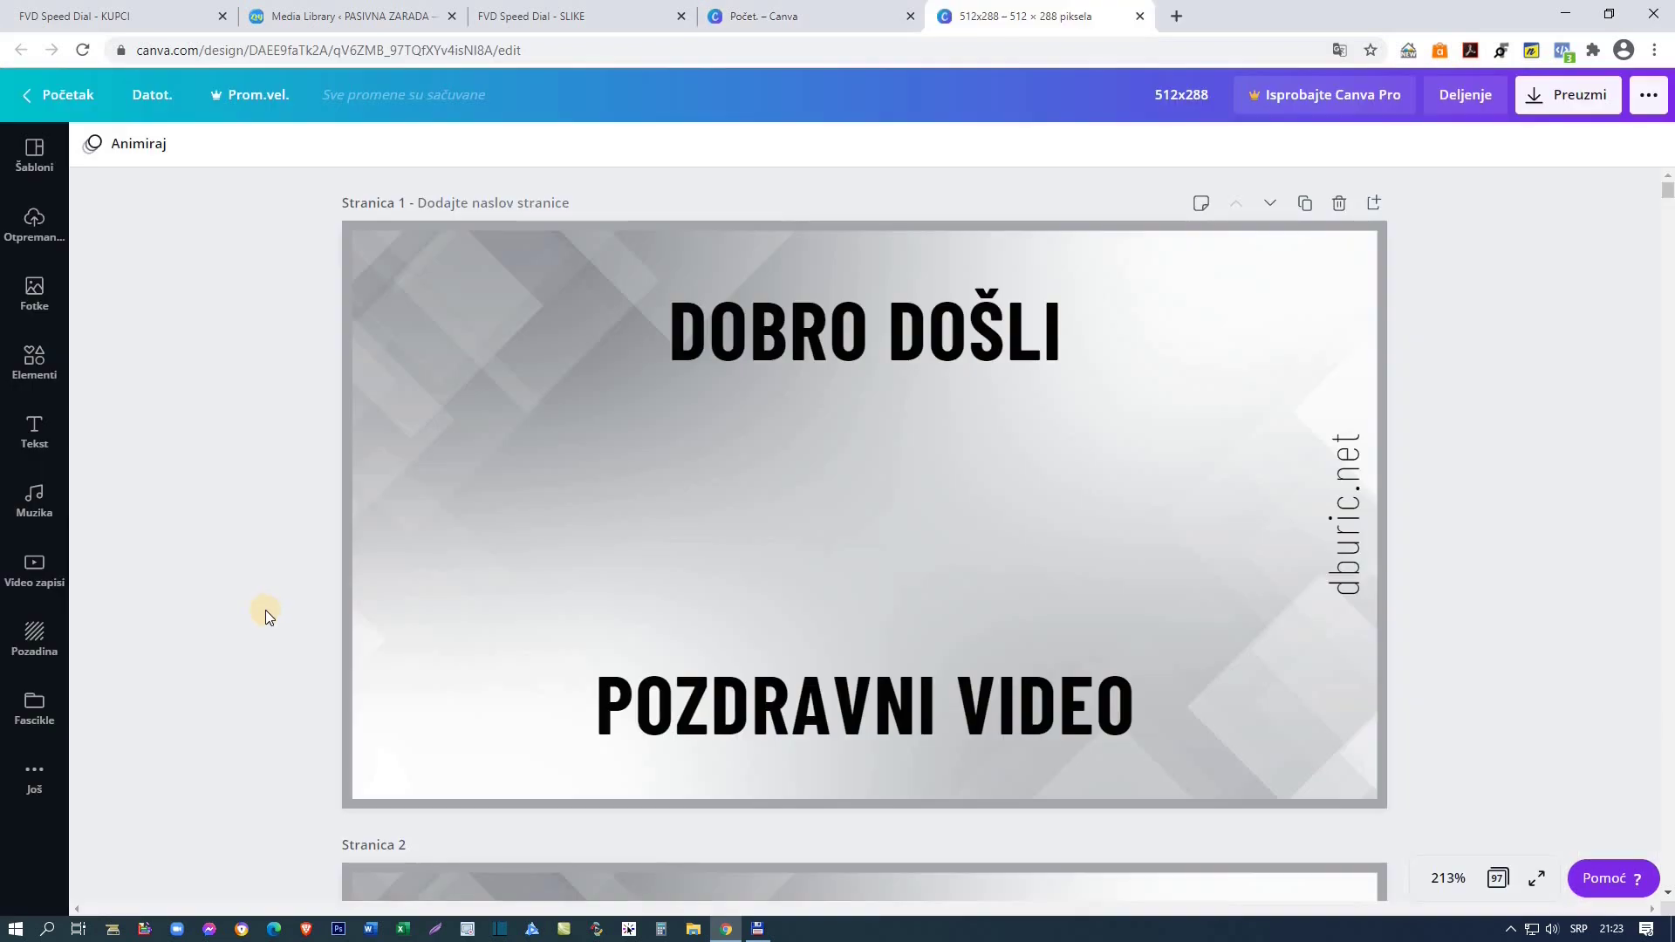
scroll(265, 610, "down", 5)
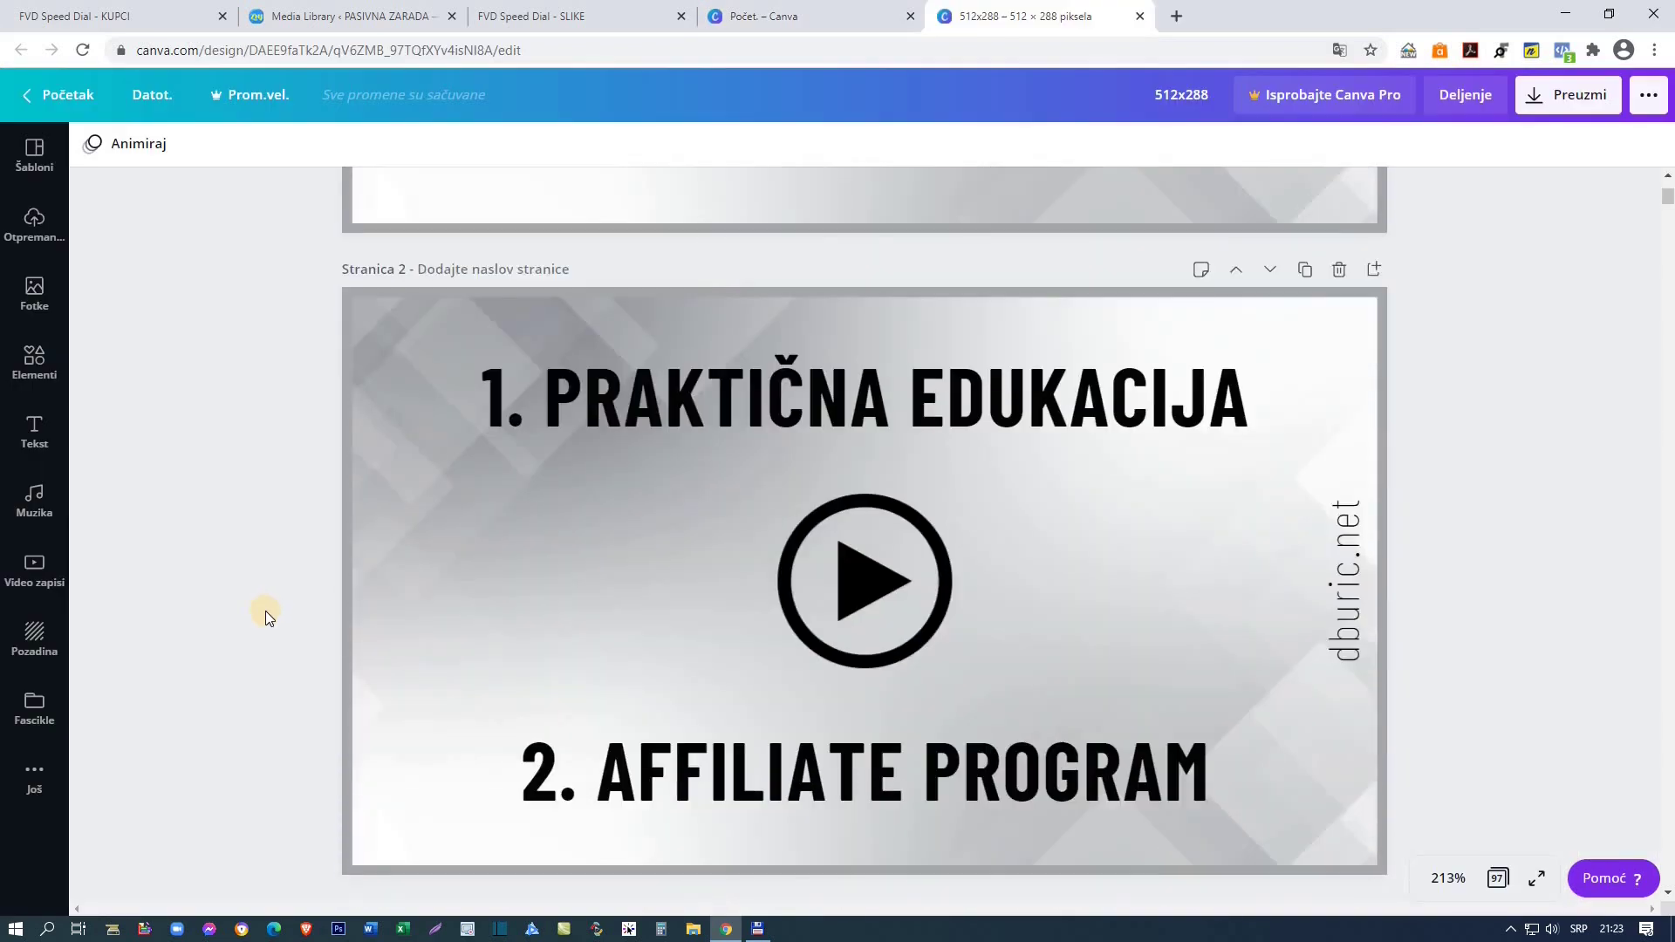
scroll(265, 611, "down", 7)
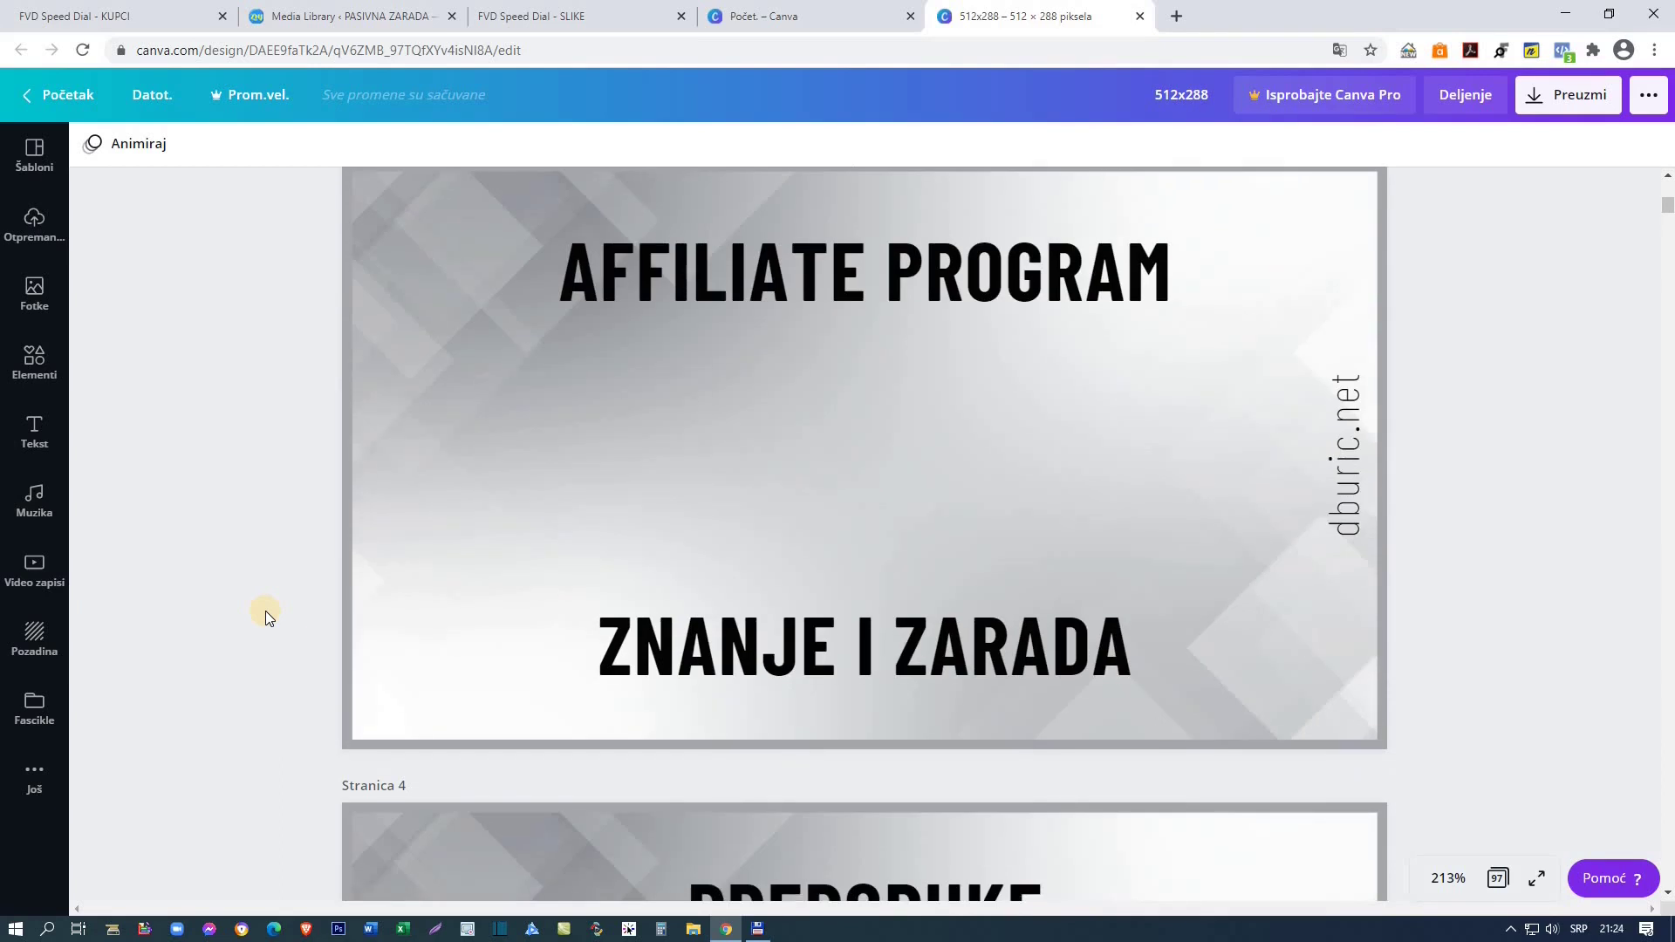
scroll(266, 610, "up", 1)
Step: Create a new design from the Canva home page with custom dimensions 512 x 288 px and title it "šablon 512 x 288"
key("ctrl+shift+Tab")
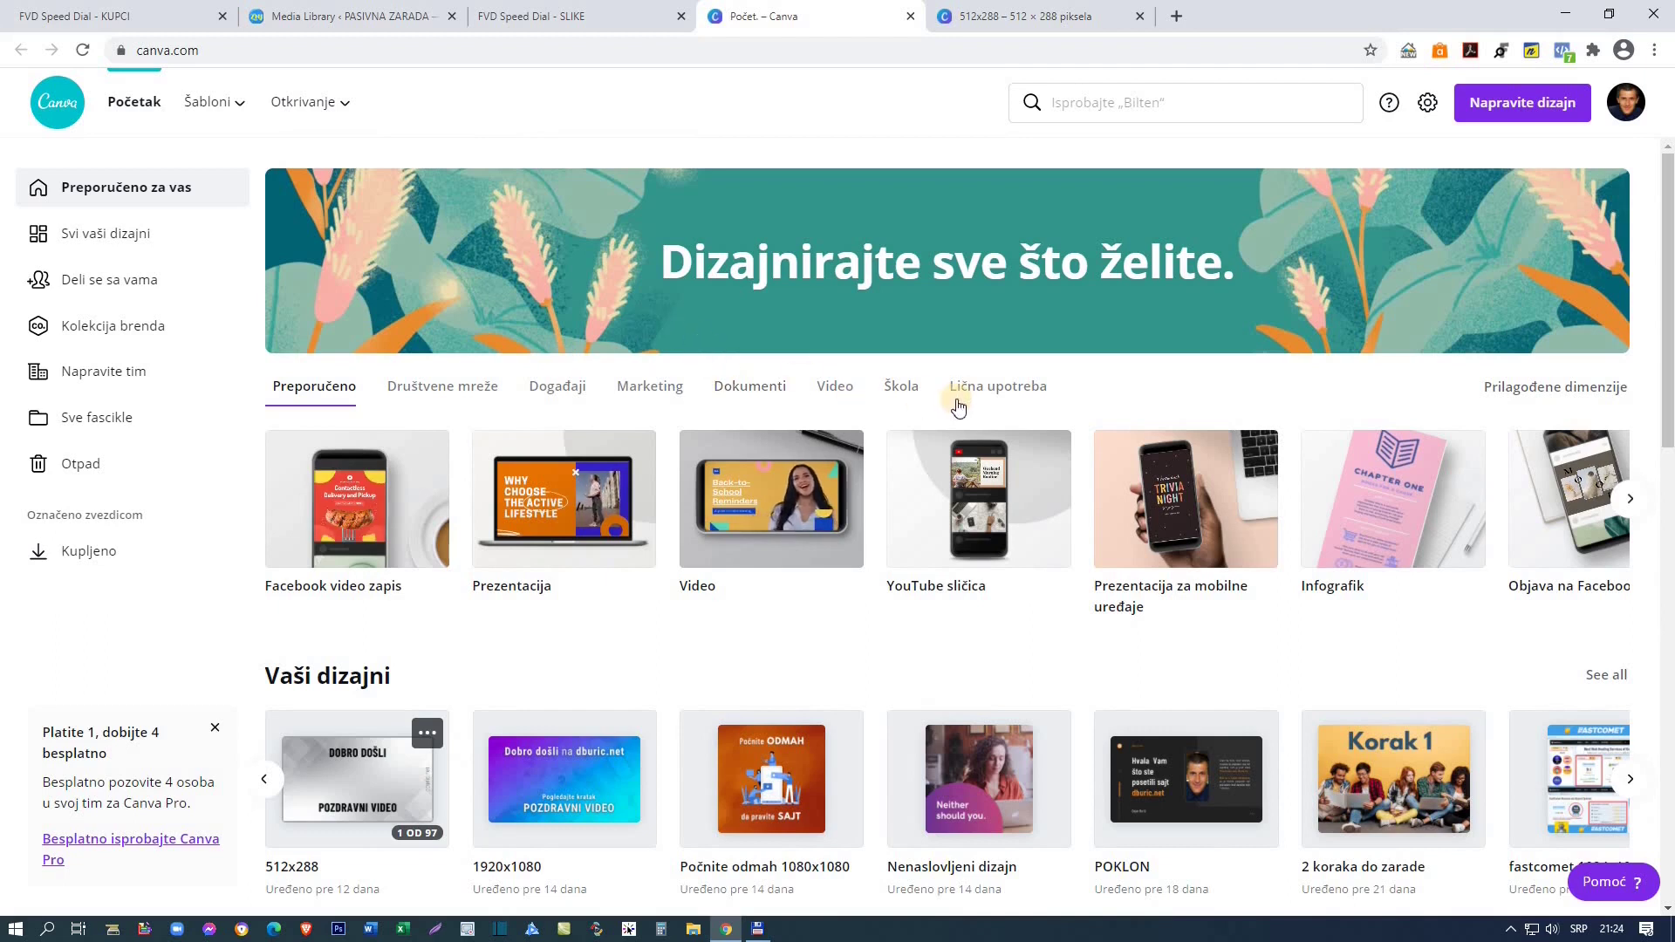
left_click(1508, 400)
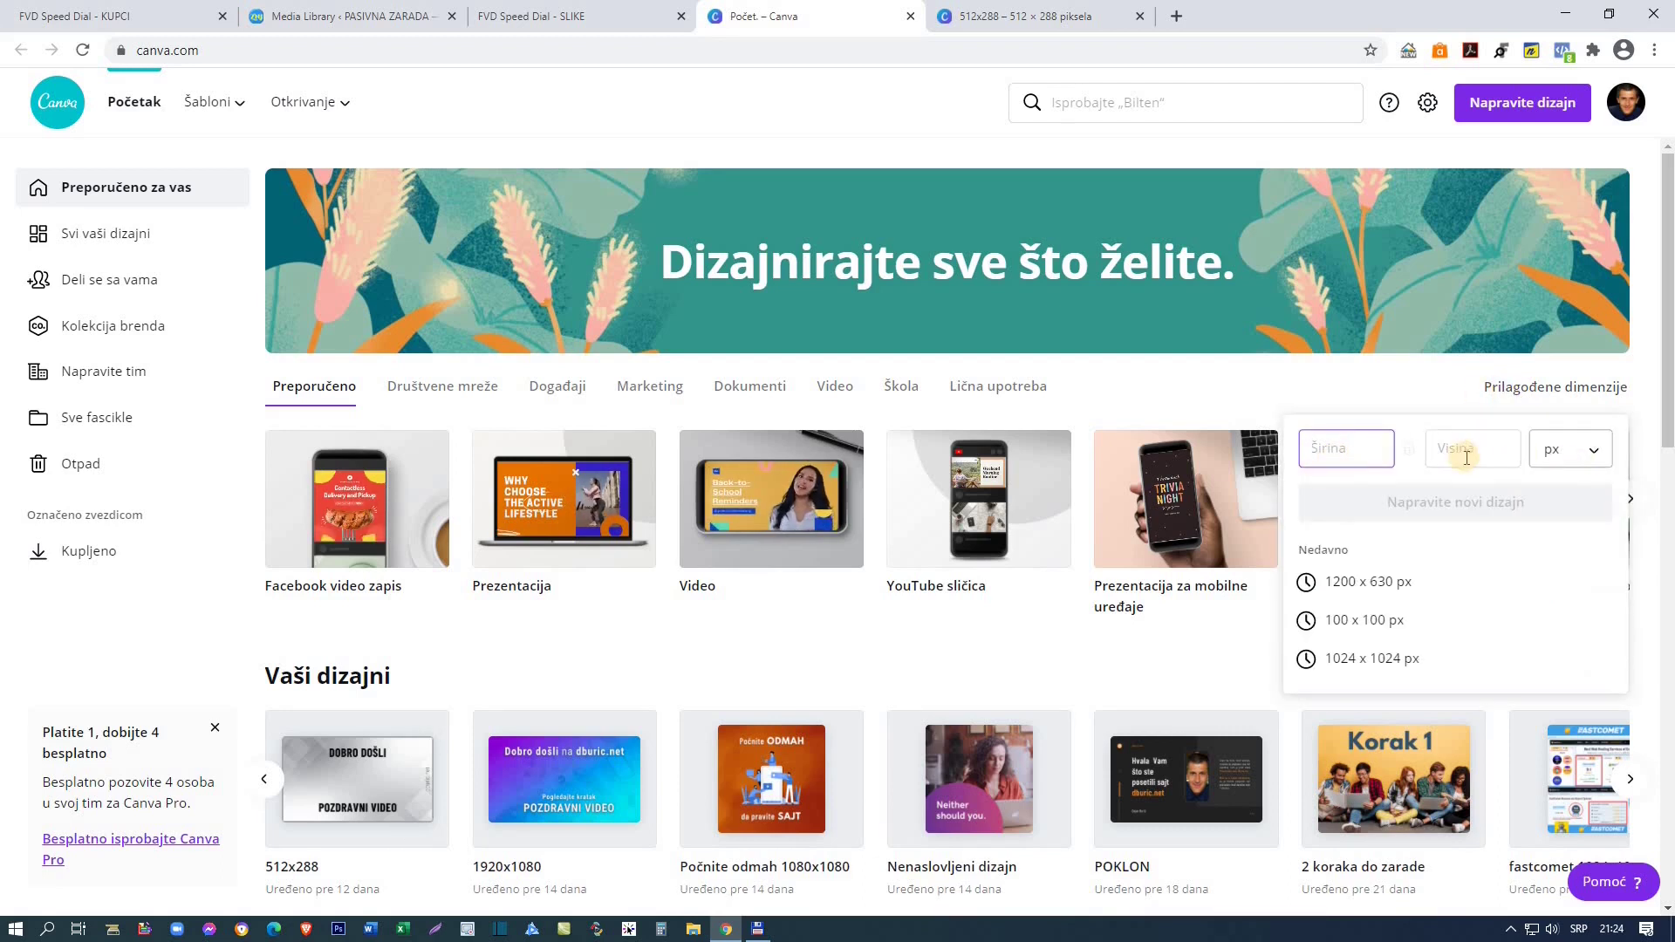
left_click(1594, 459)
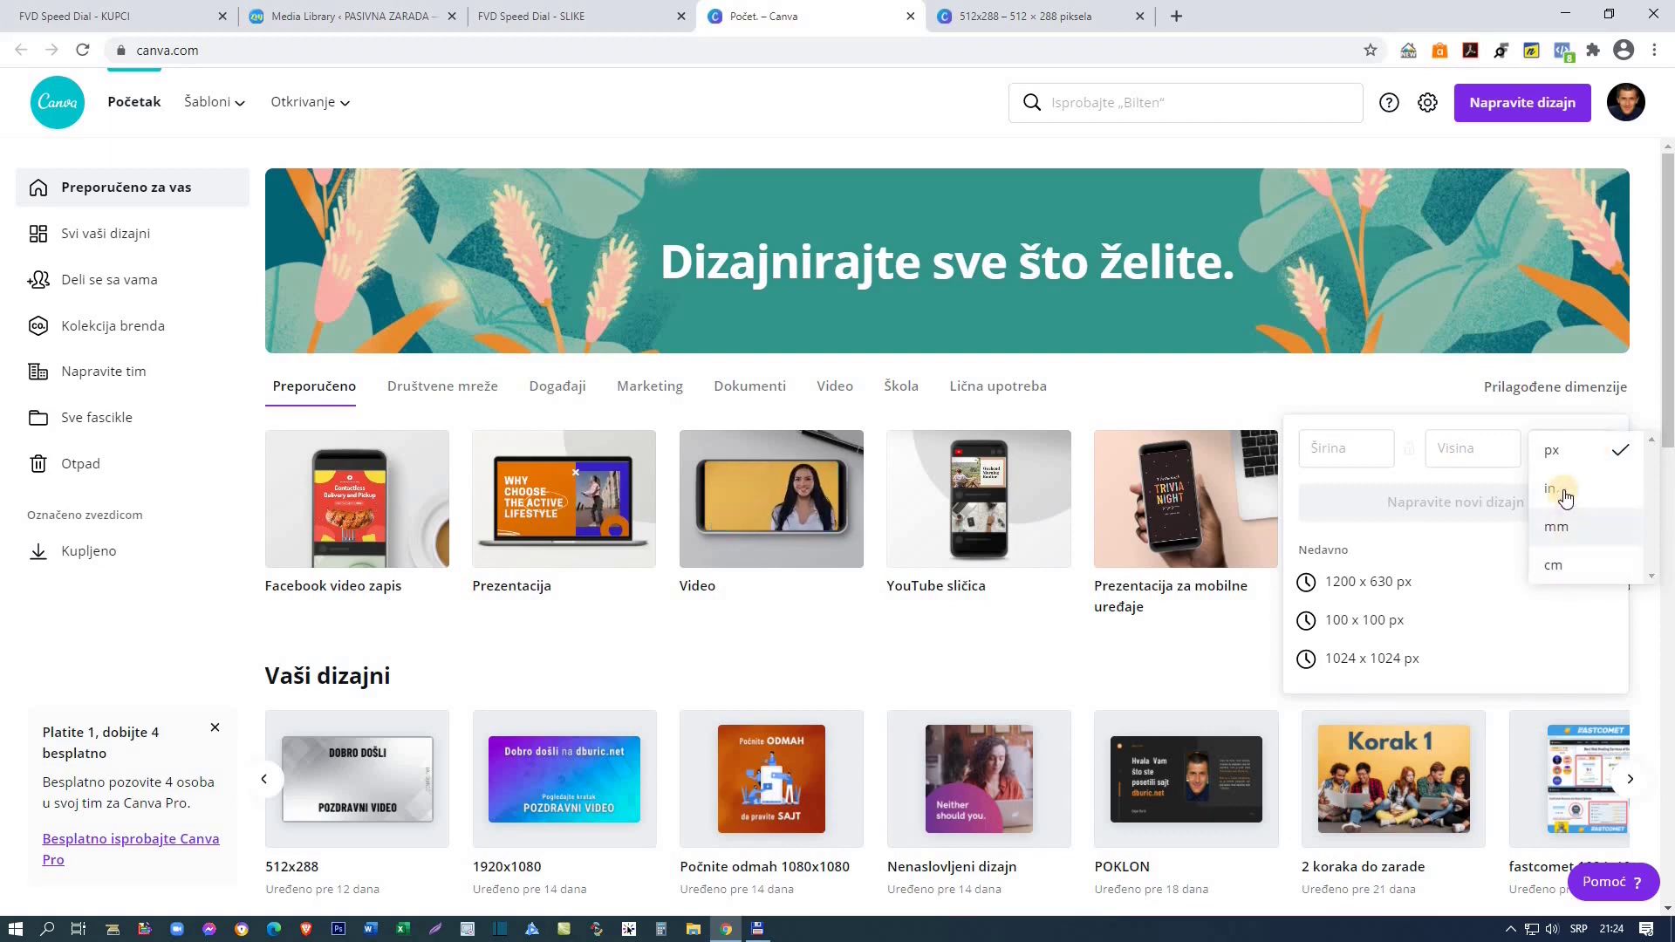
left_click(1509, 482)
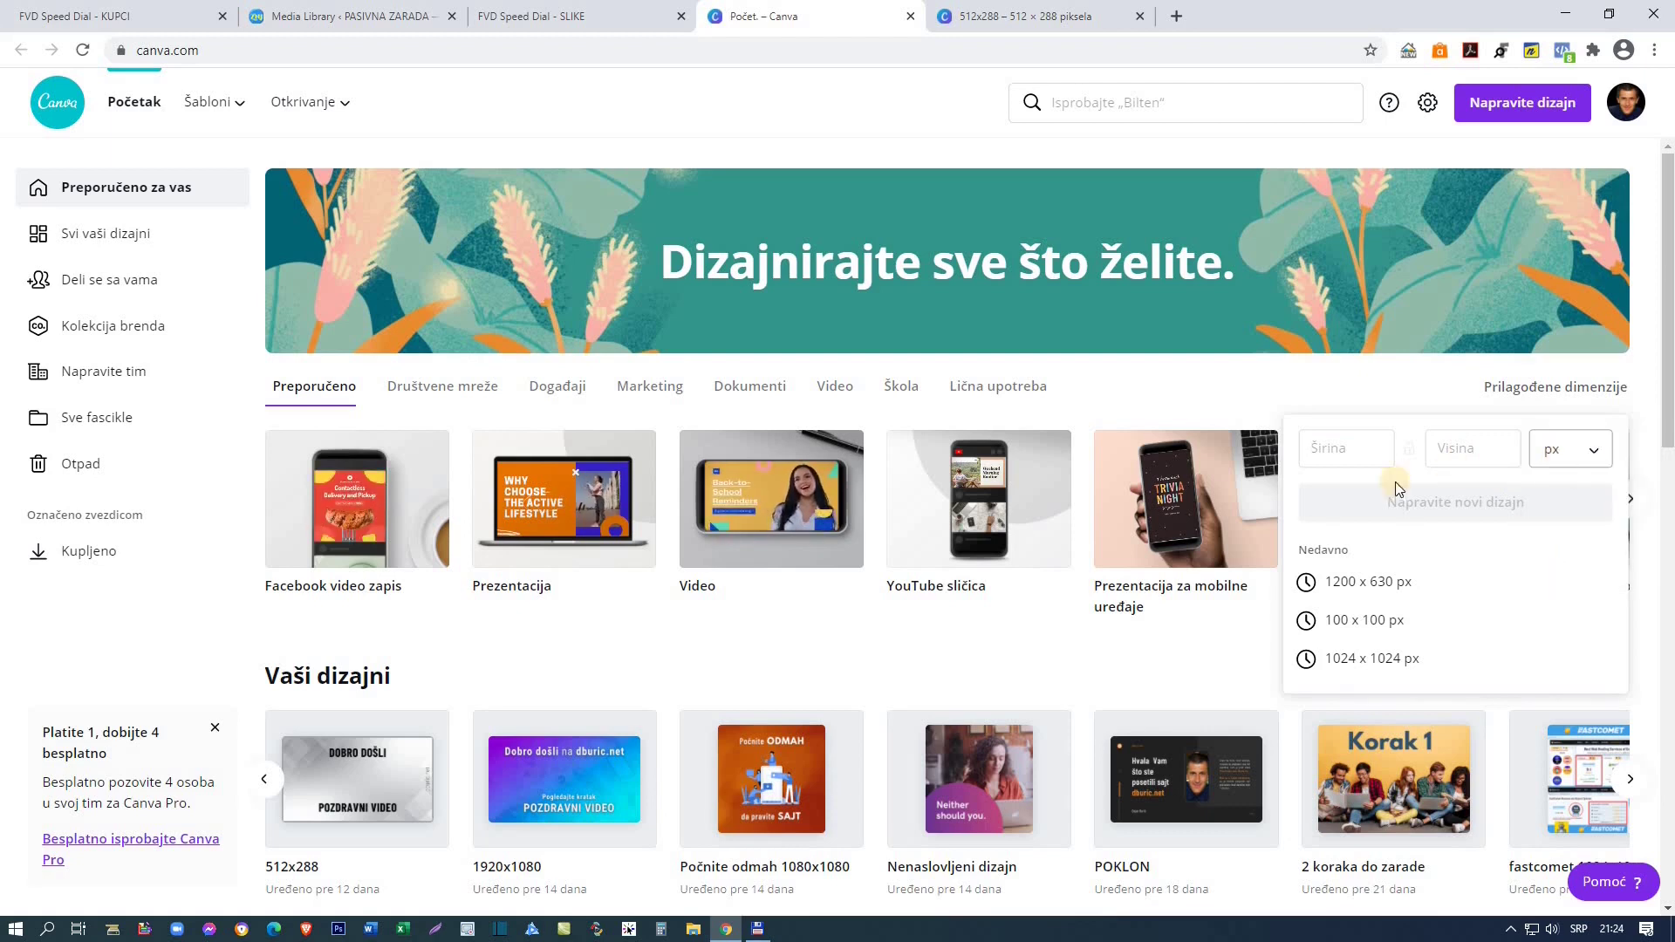
left_click(1348, 451)
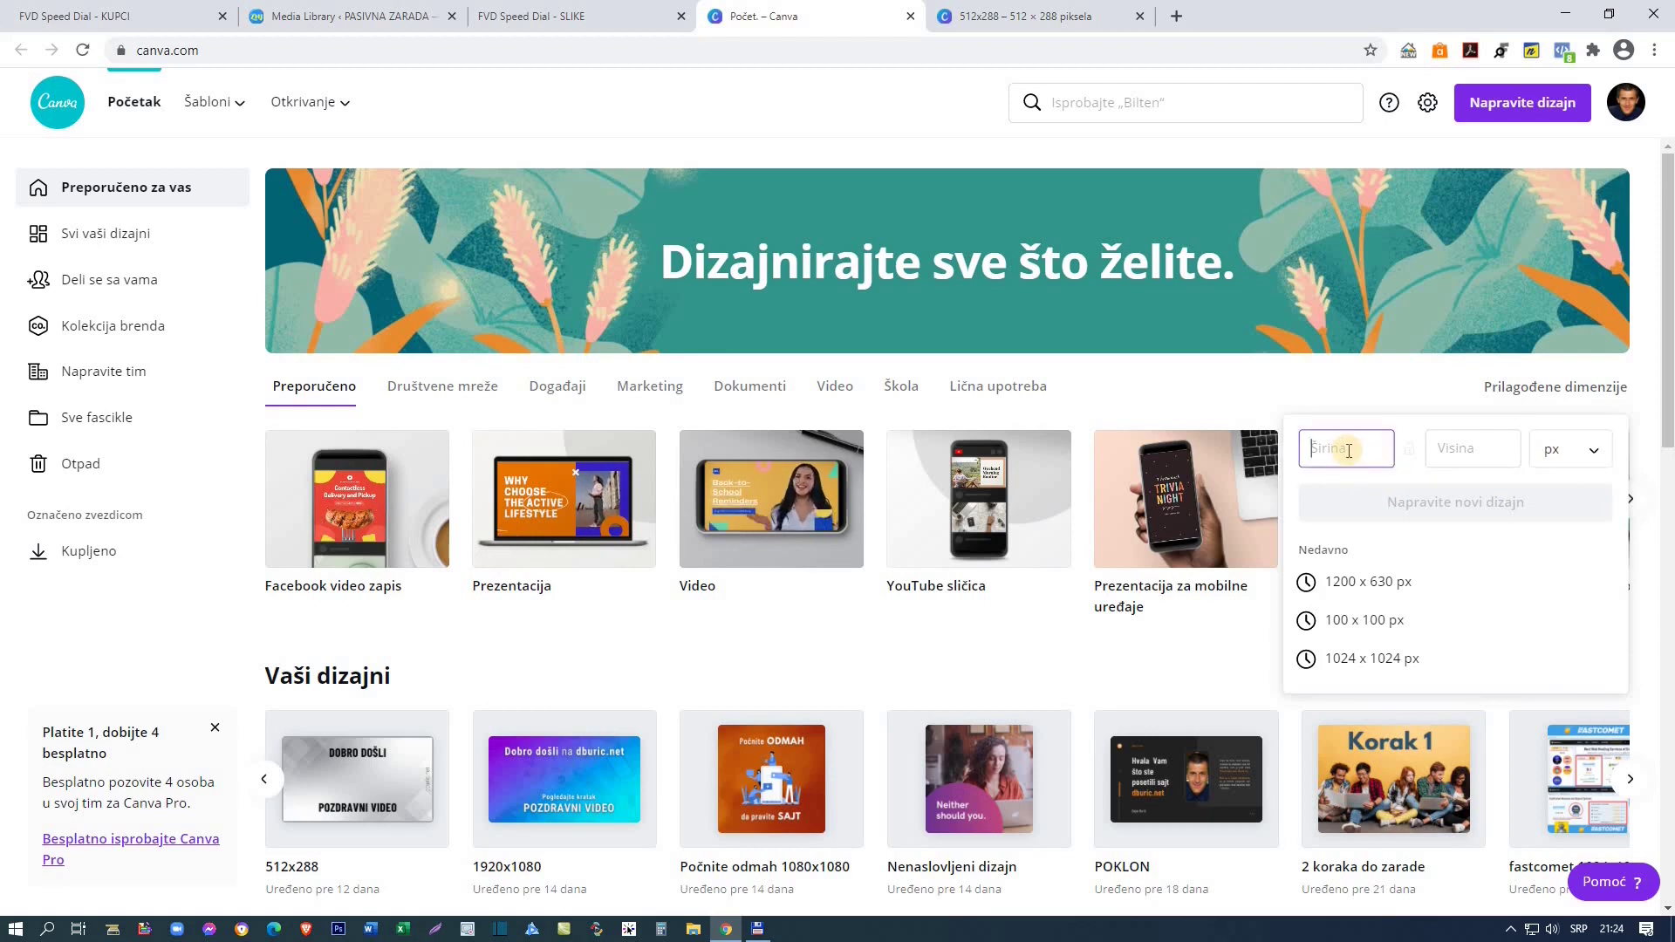
type("512")
left_click(1450, 442)
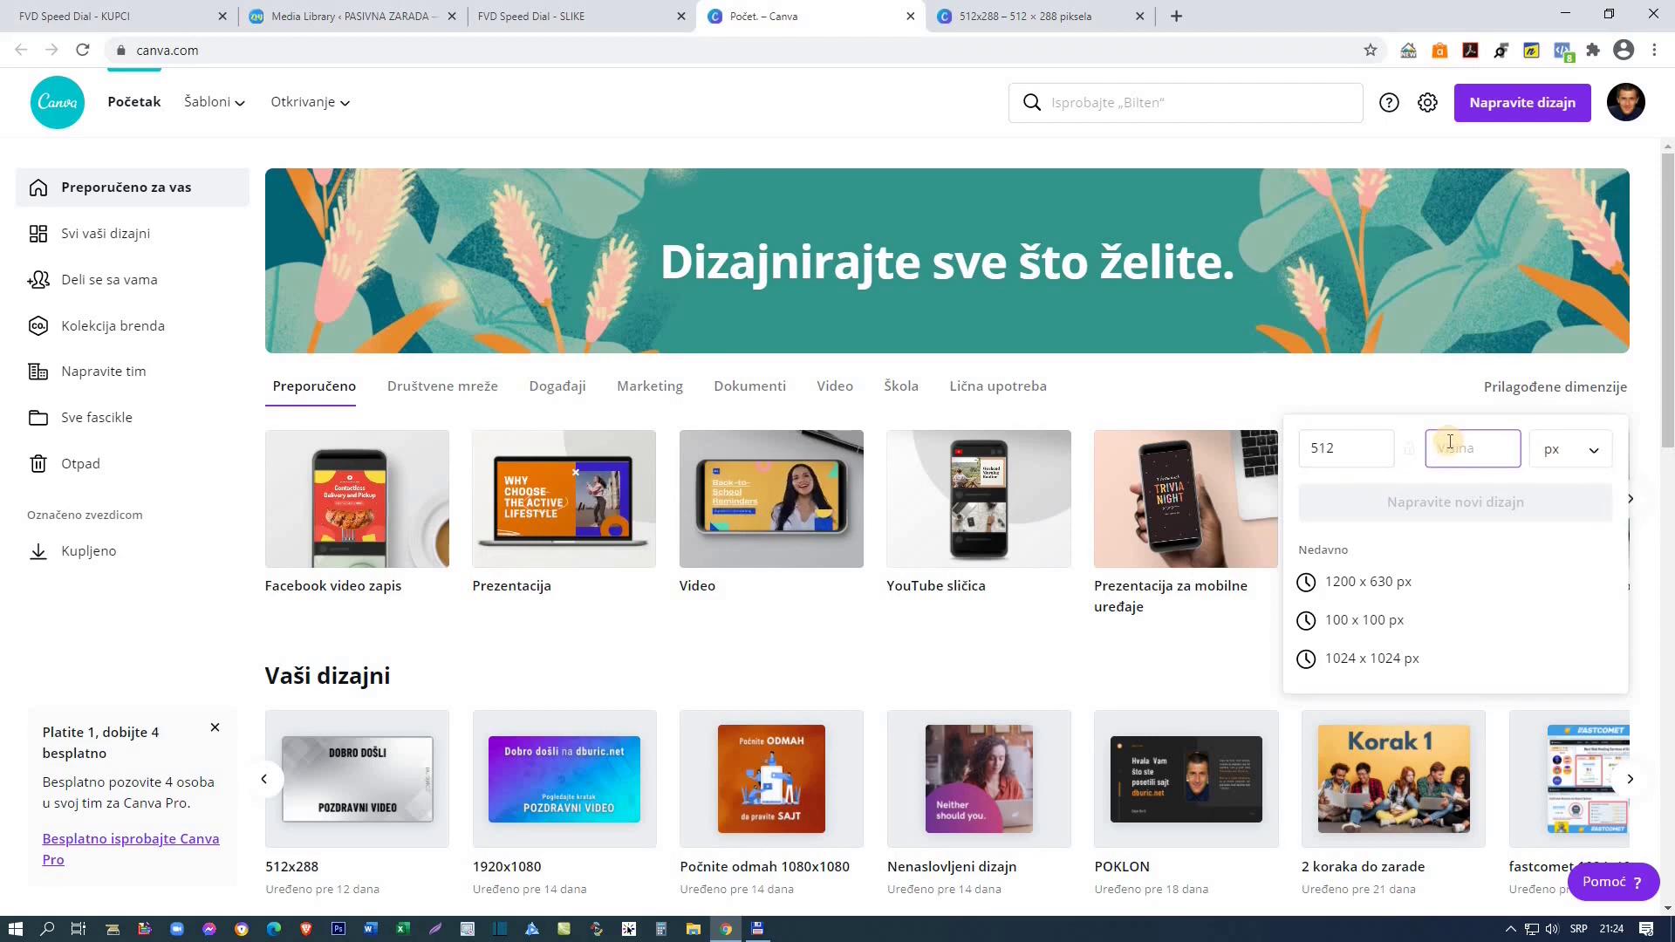
type("288")
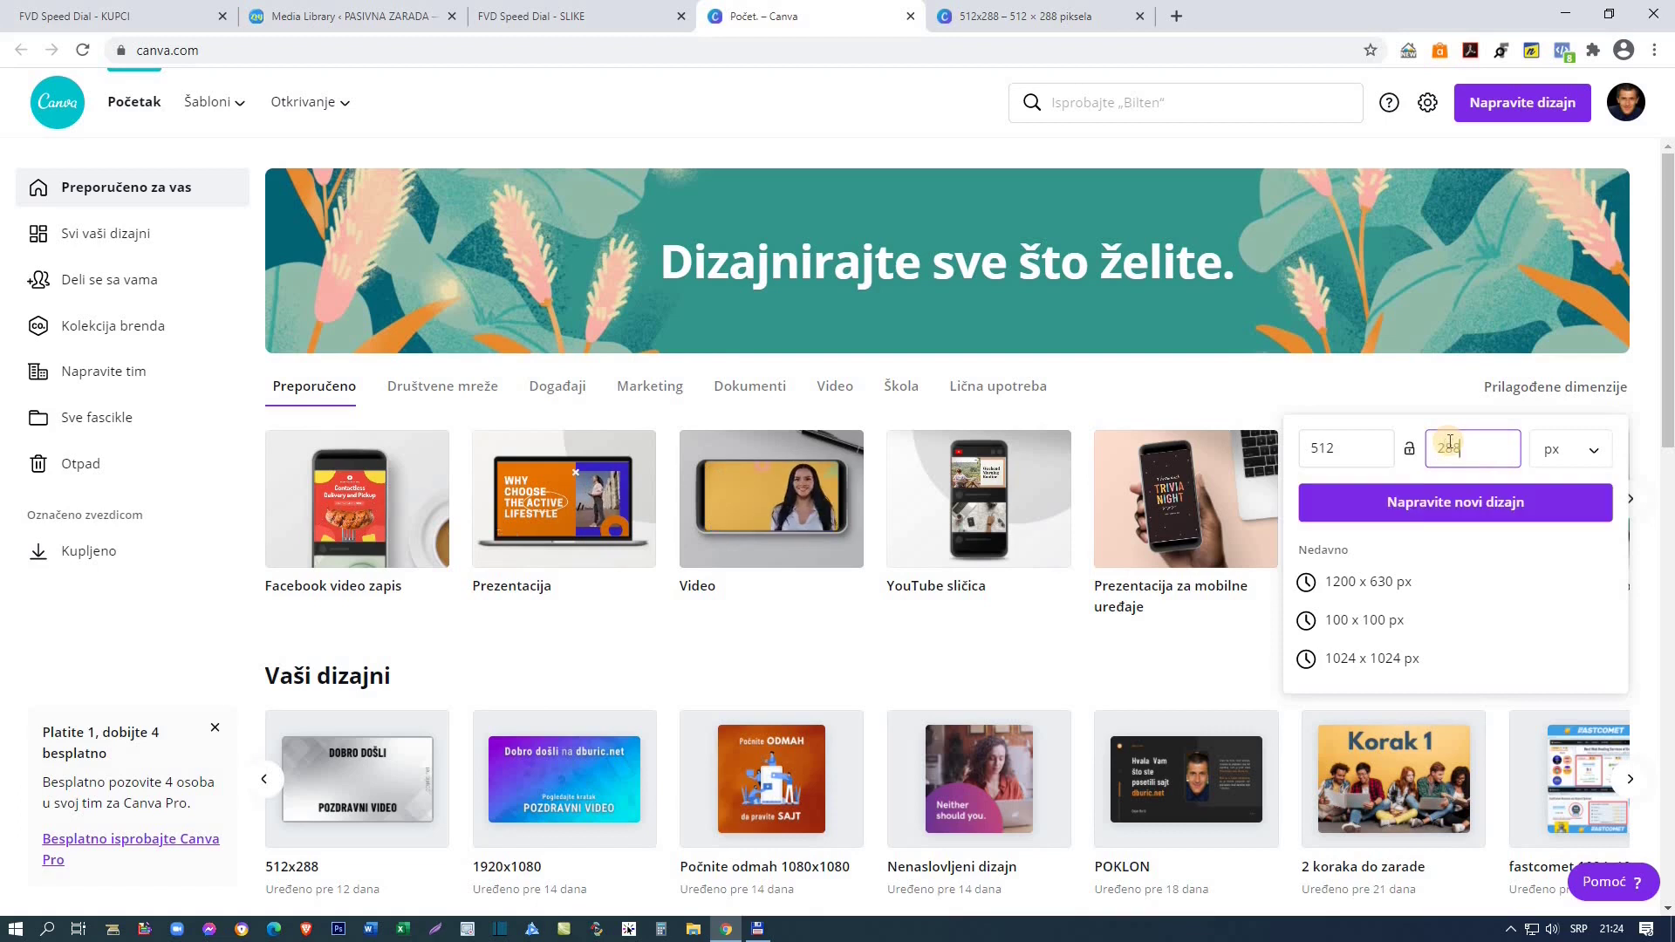
left_click(1444, 506)
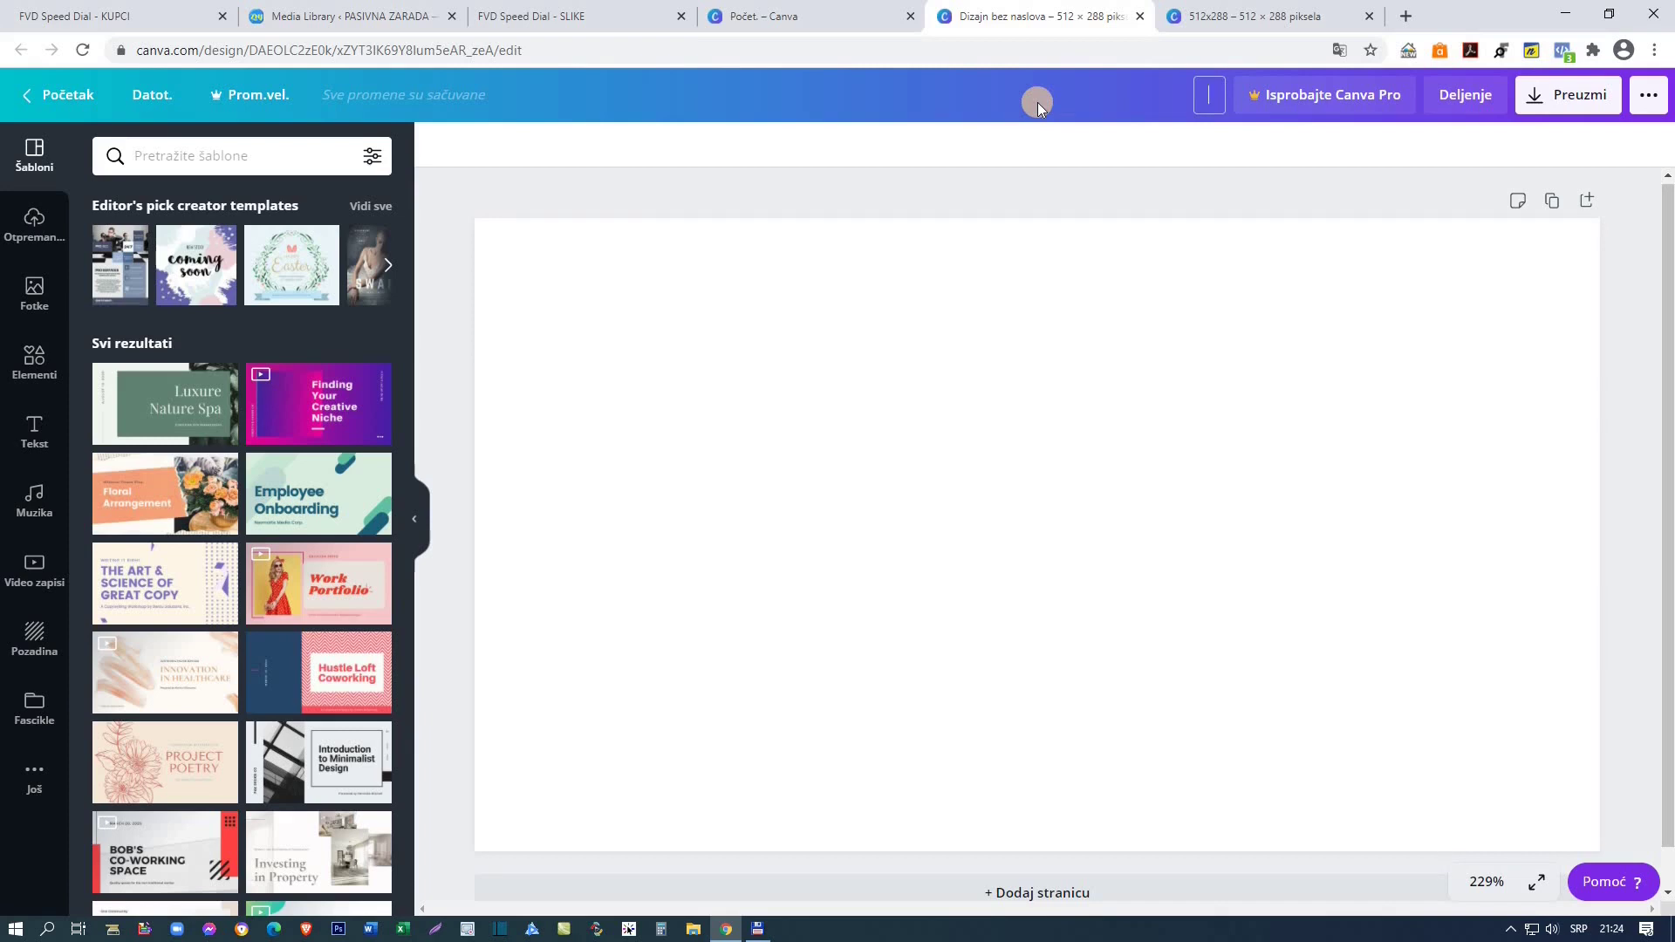
type("šablon 512 x 288")
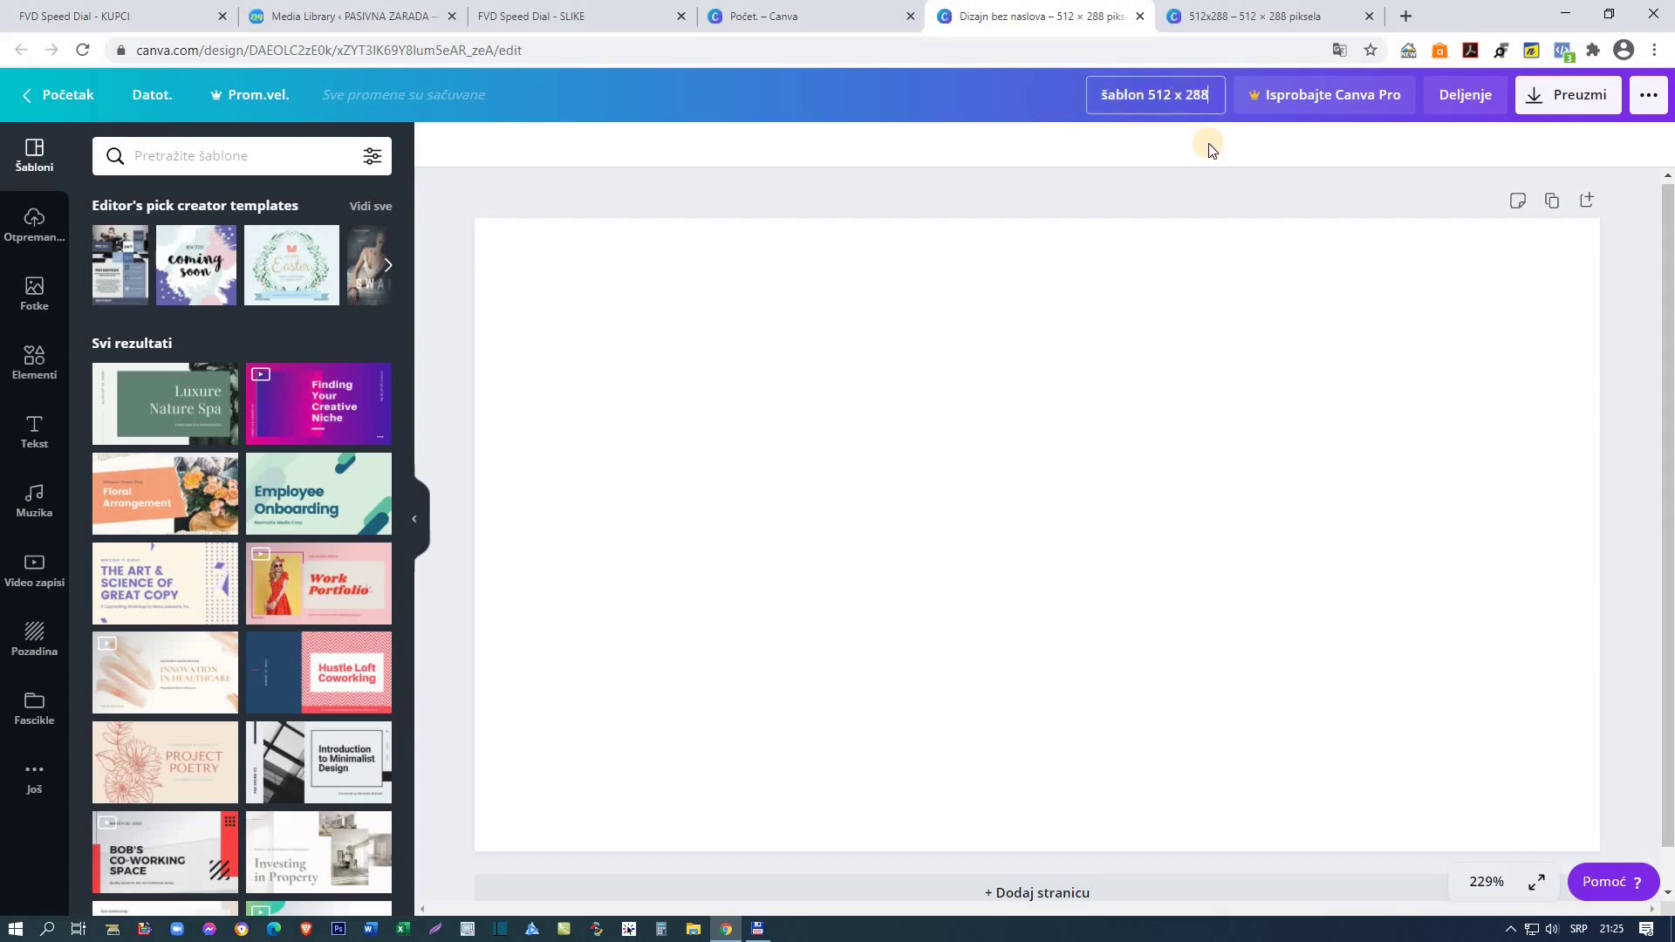
left_click(1209, 147)
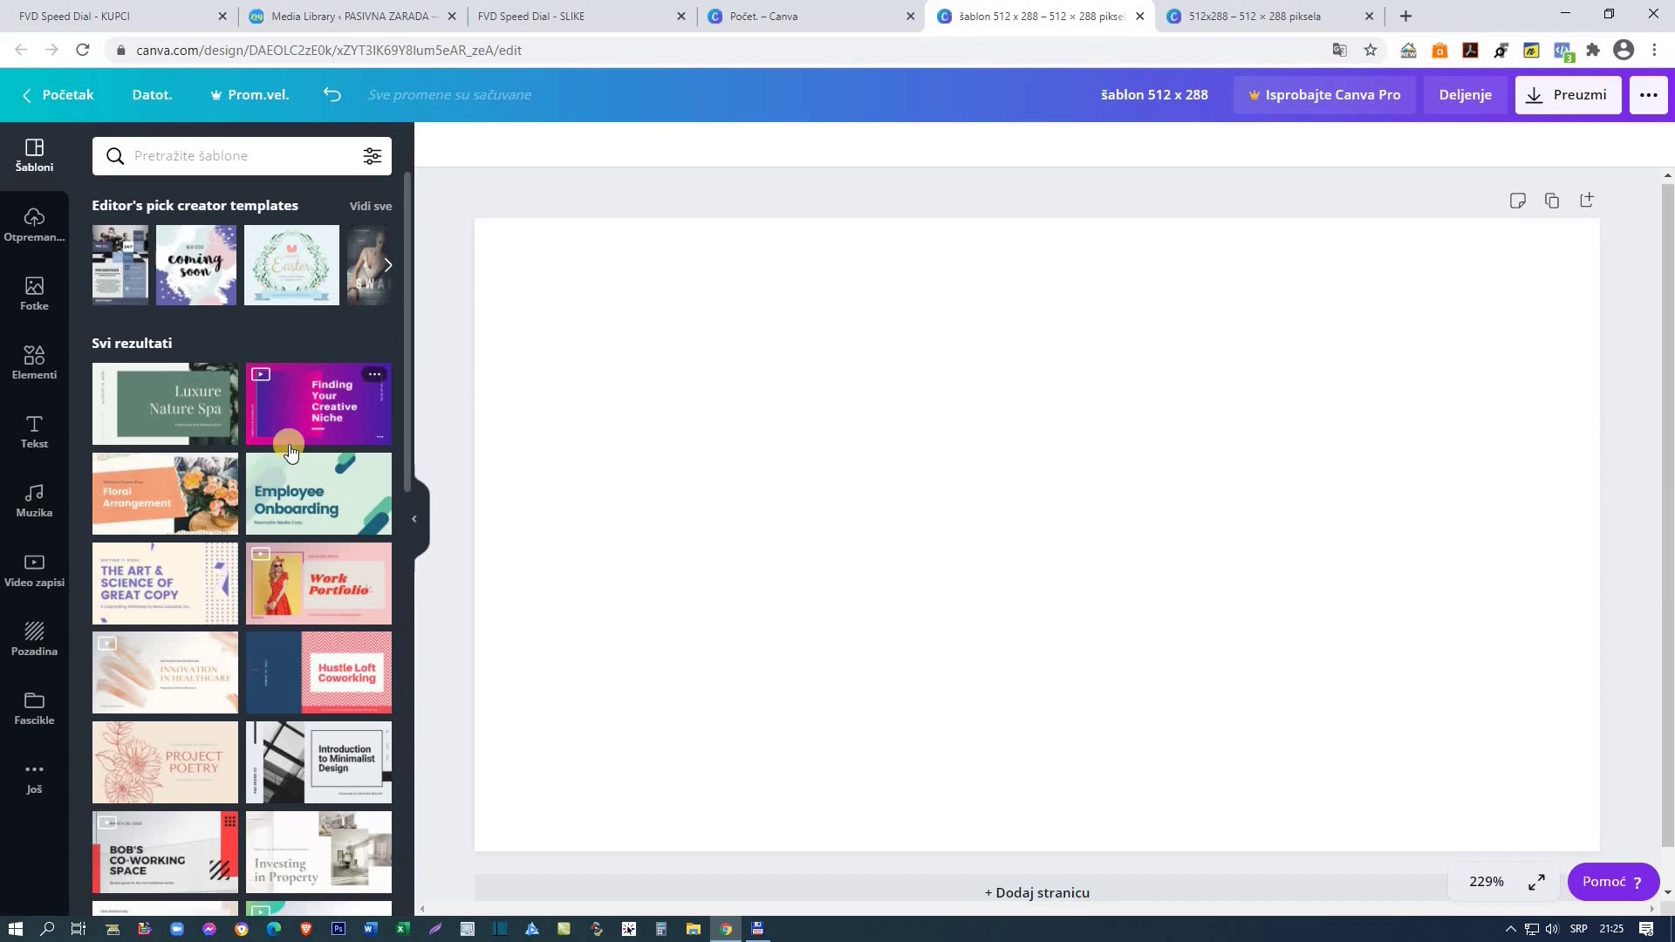
Step: Apply the page with the woman holding a phone from the Blue and Orange Digital Advertising Approach Presentation template
scroll(290, 452, "down", 5)
scroll(290, 452, "down", 1)
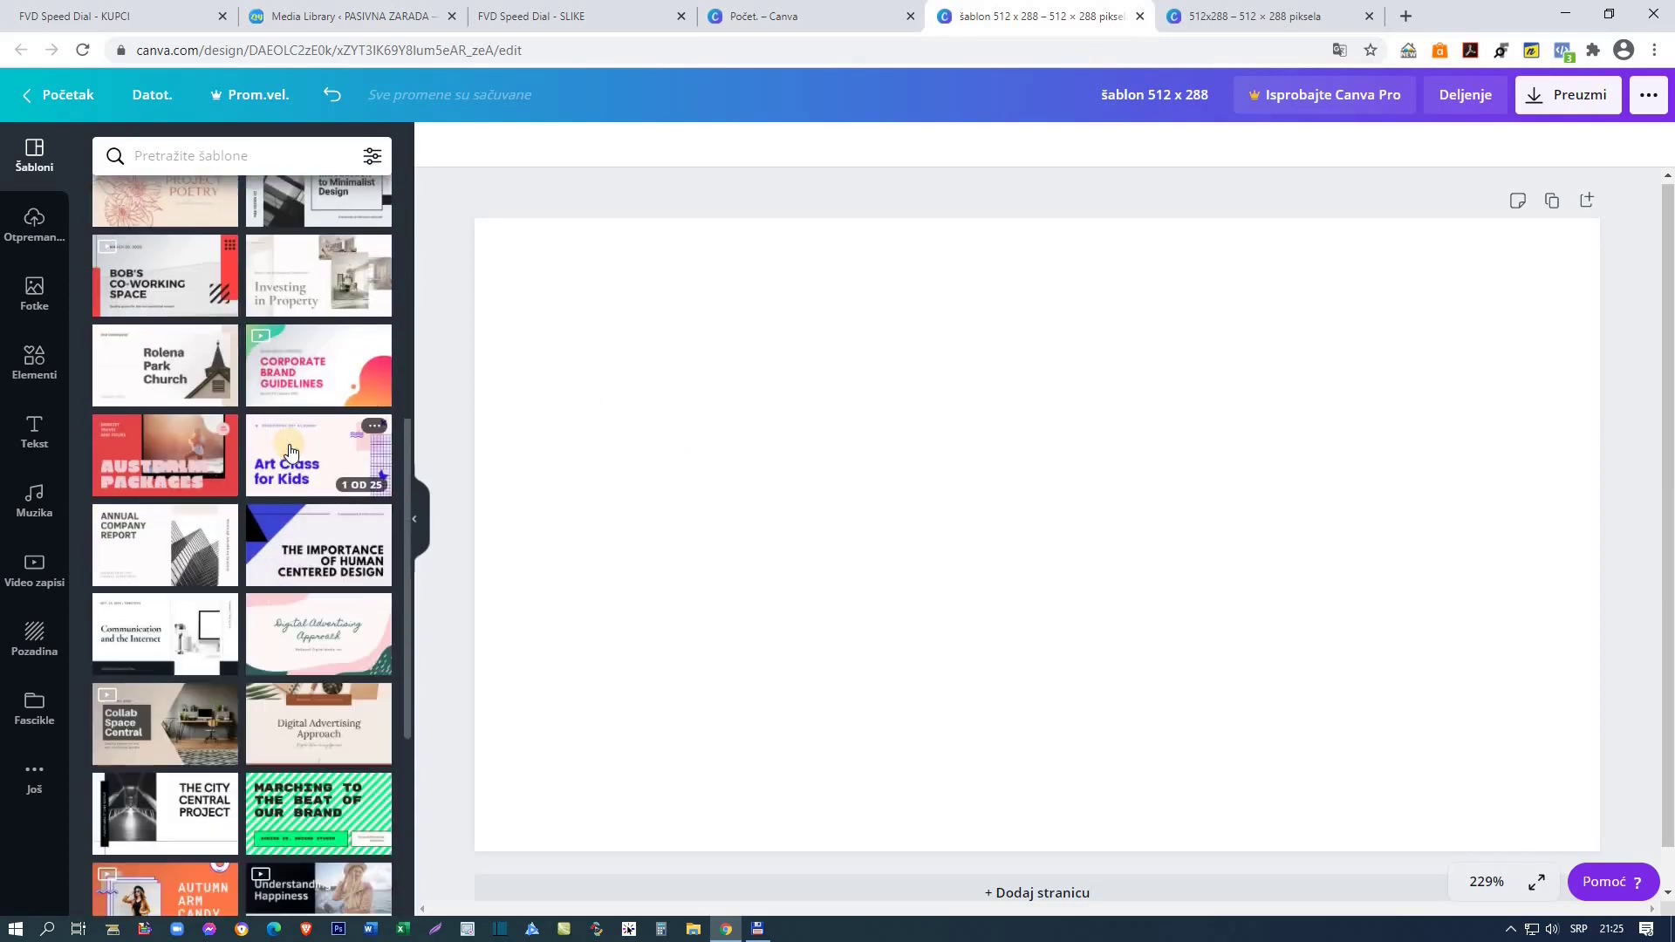
scroll(291, 452, "down", 3)
scroll(262, 444, "down", 3)
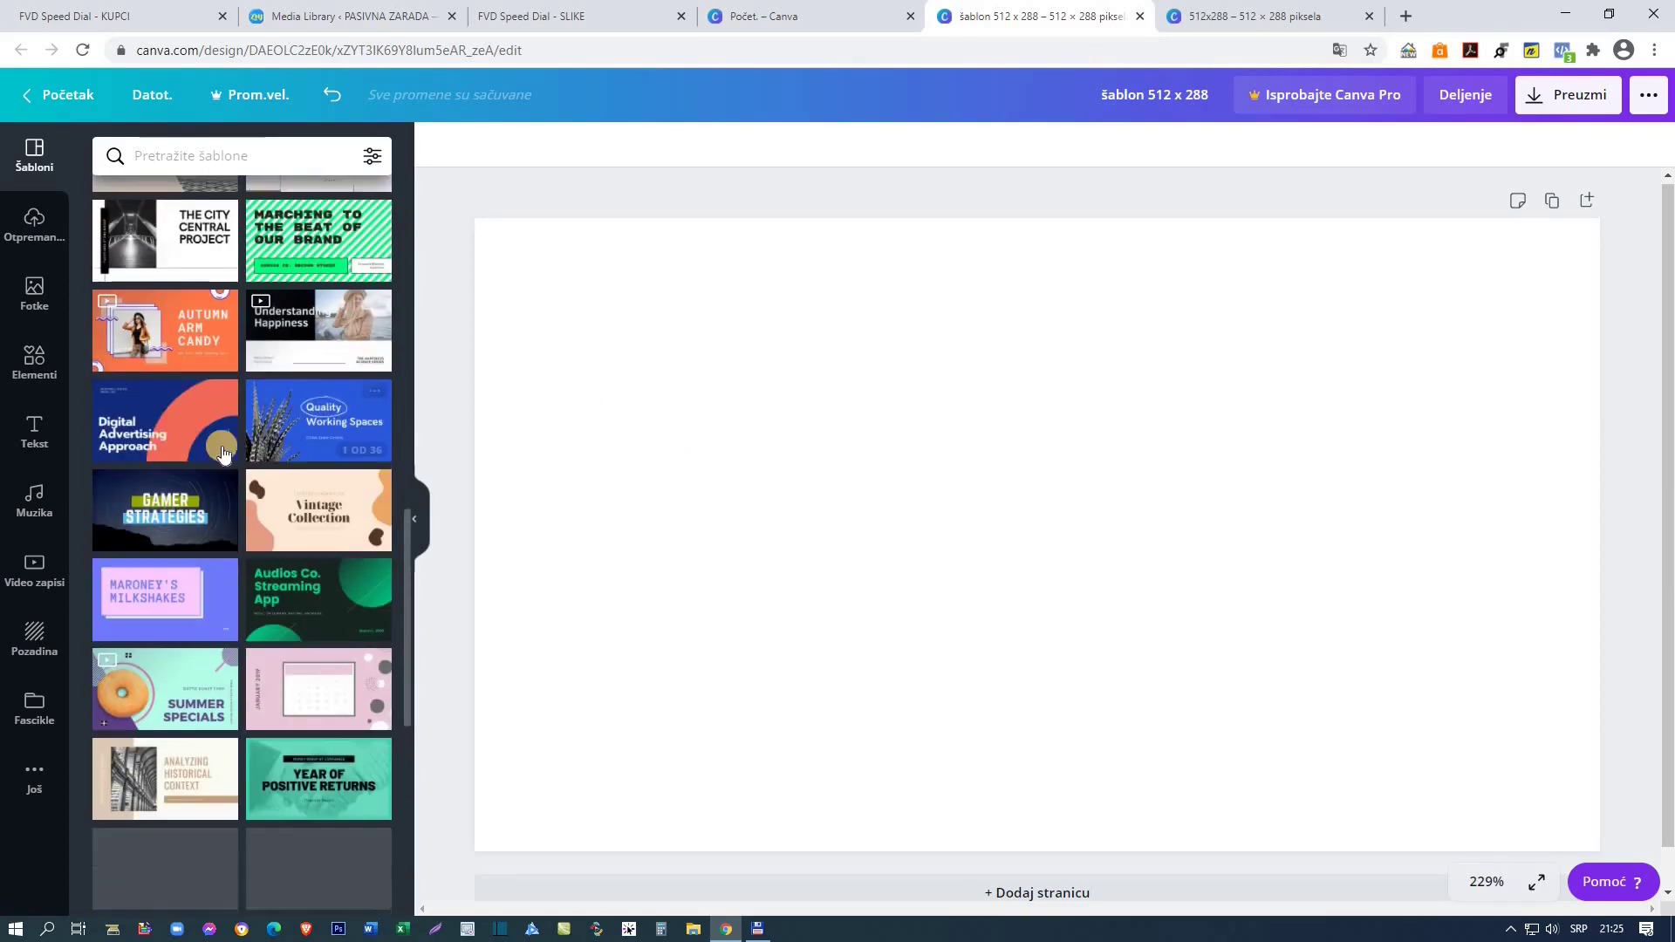
left_click(194, 425)
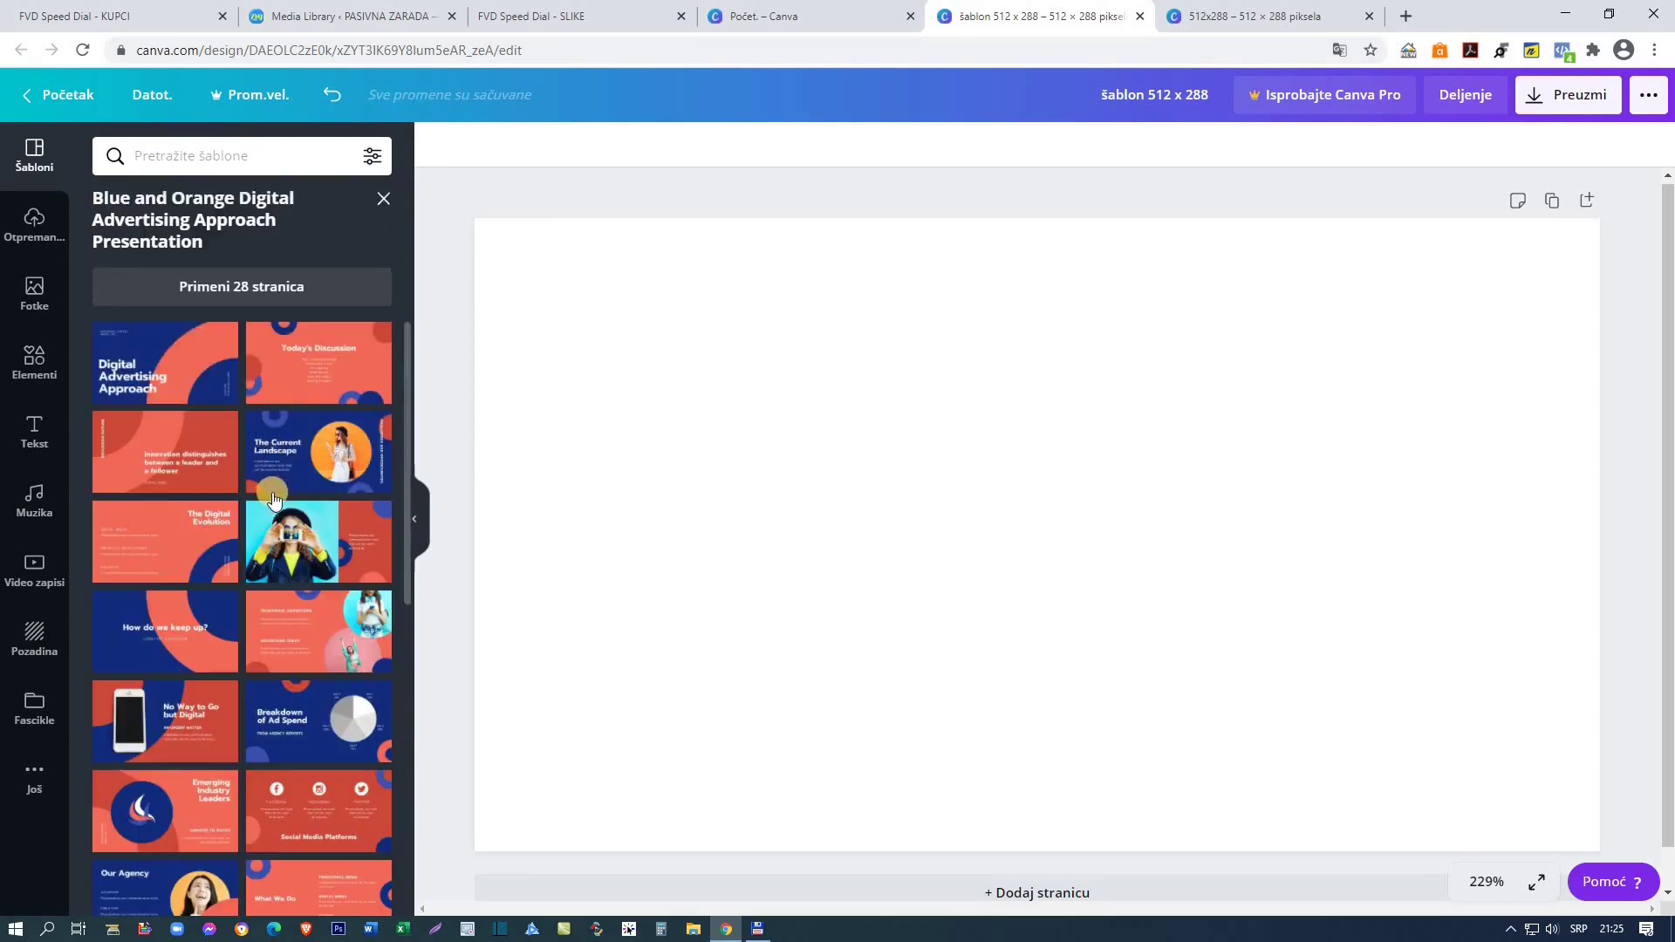
left_click(318, 541)
left_click(825, 530)
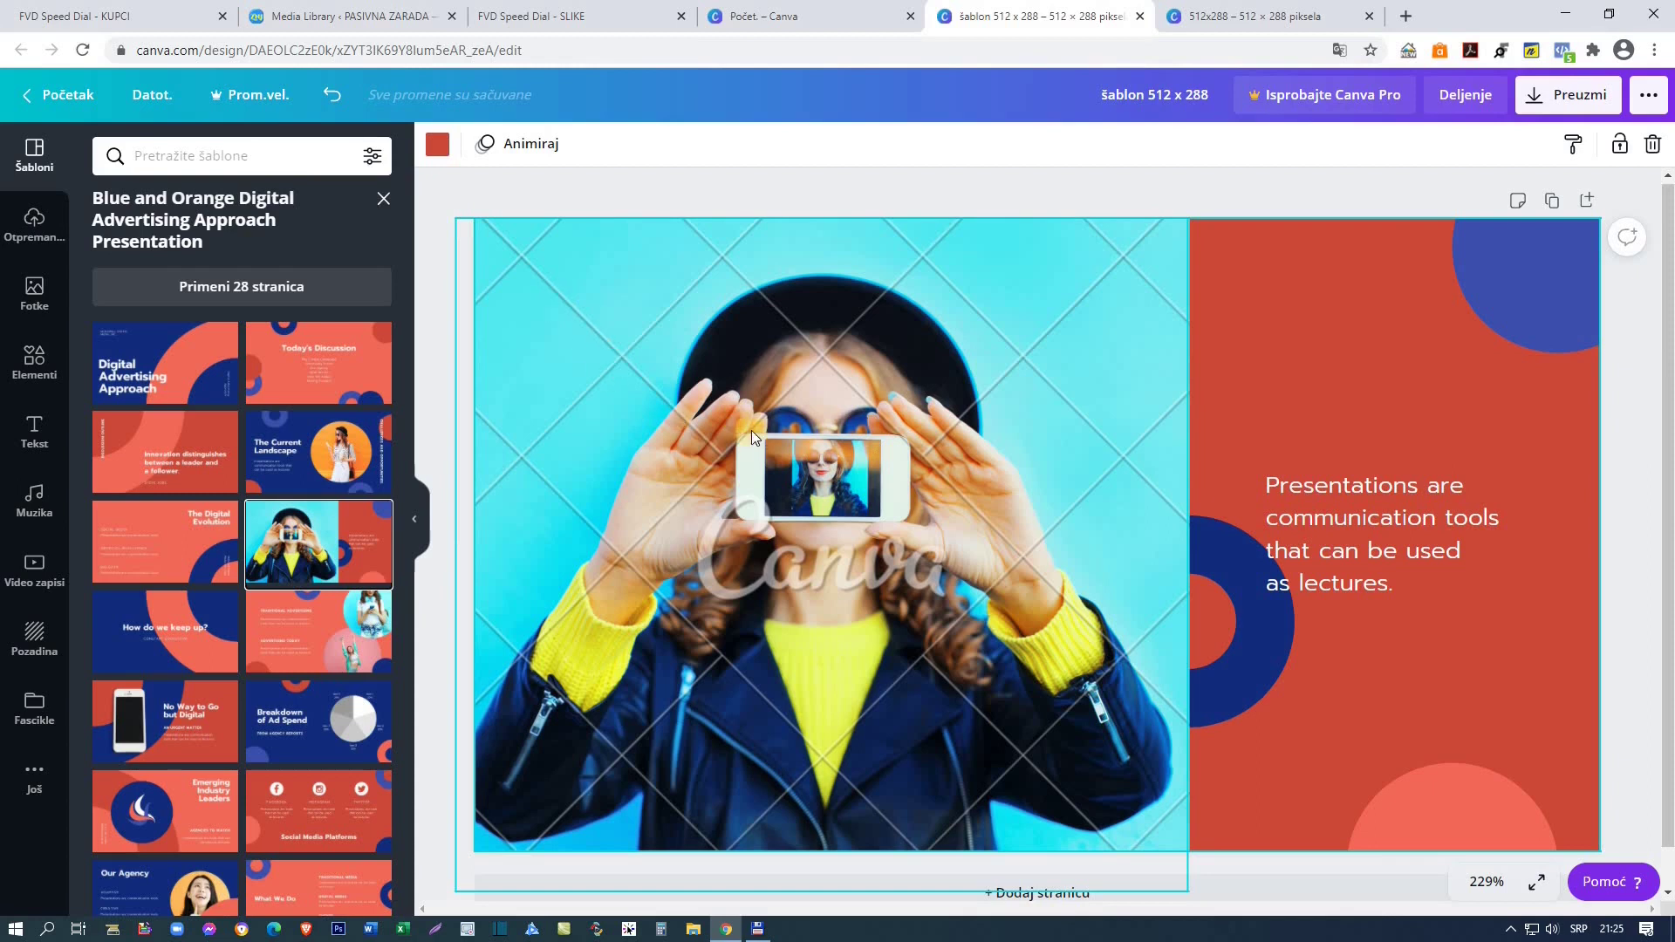
Step: Upload the image computer-918678_1920 from the device and replace the template page's large photo with it
left_click(35, 228)
left_click(231, 163)
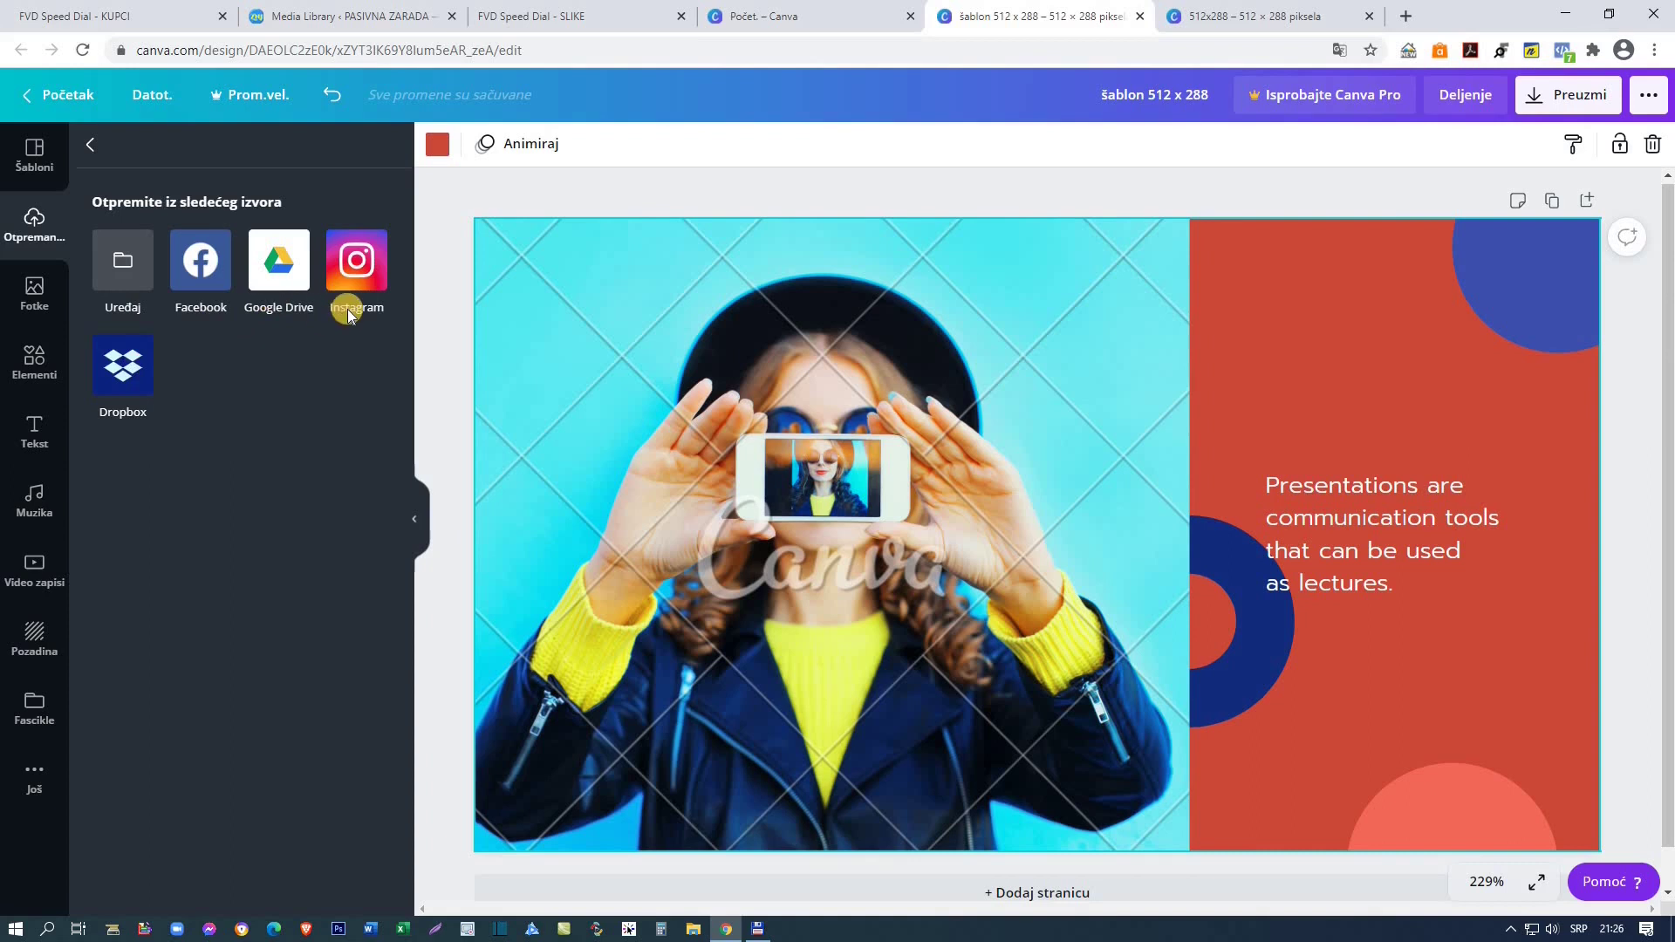
left_click(127, 265)
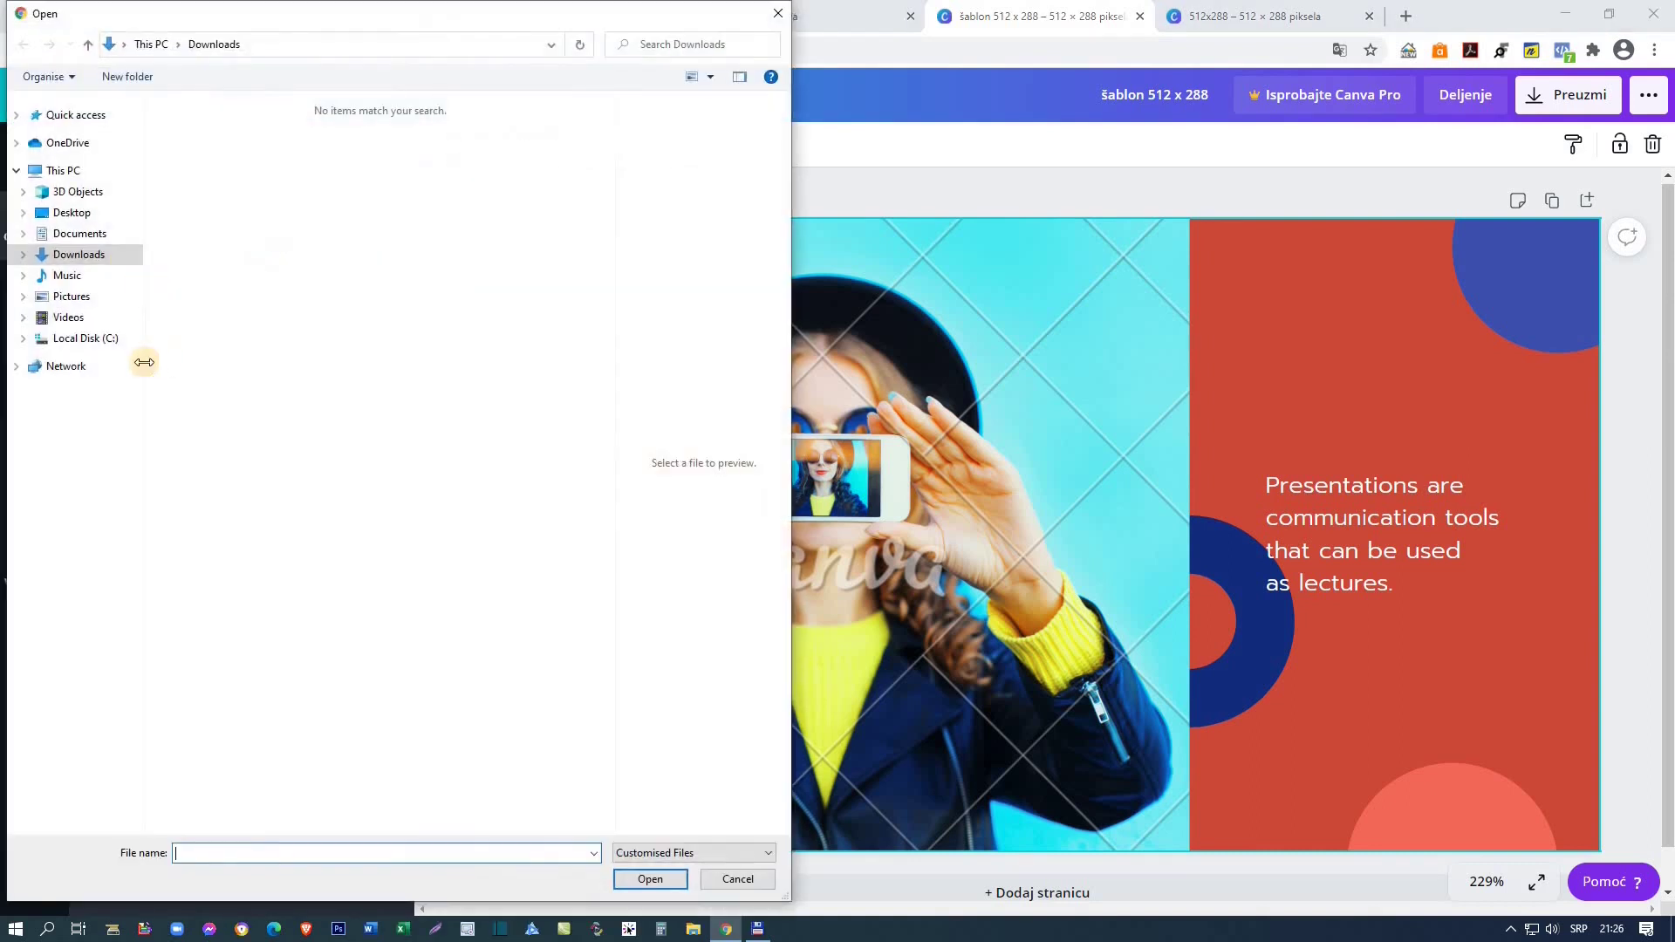
left_click(520, 713)
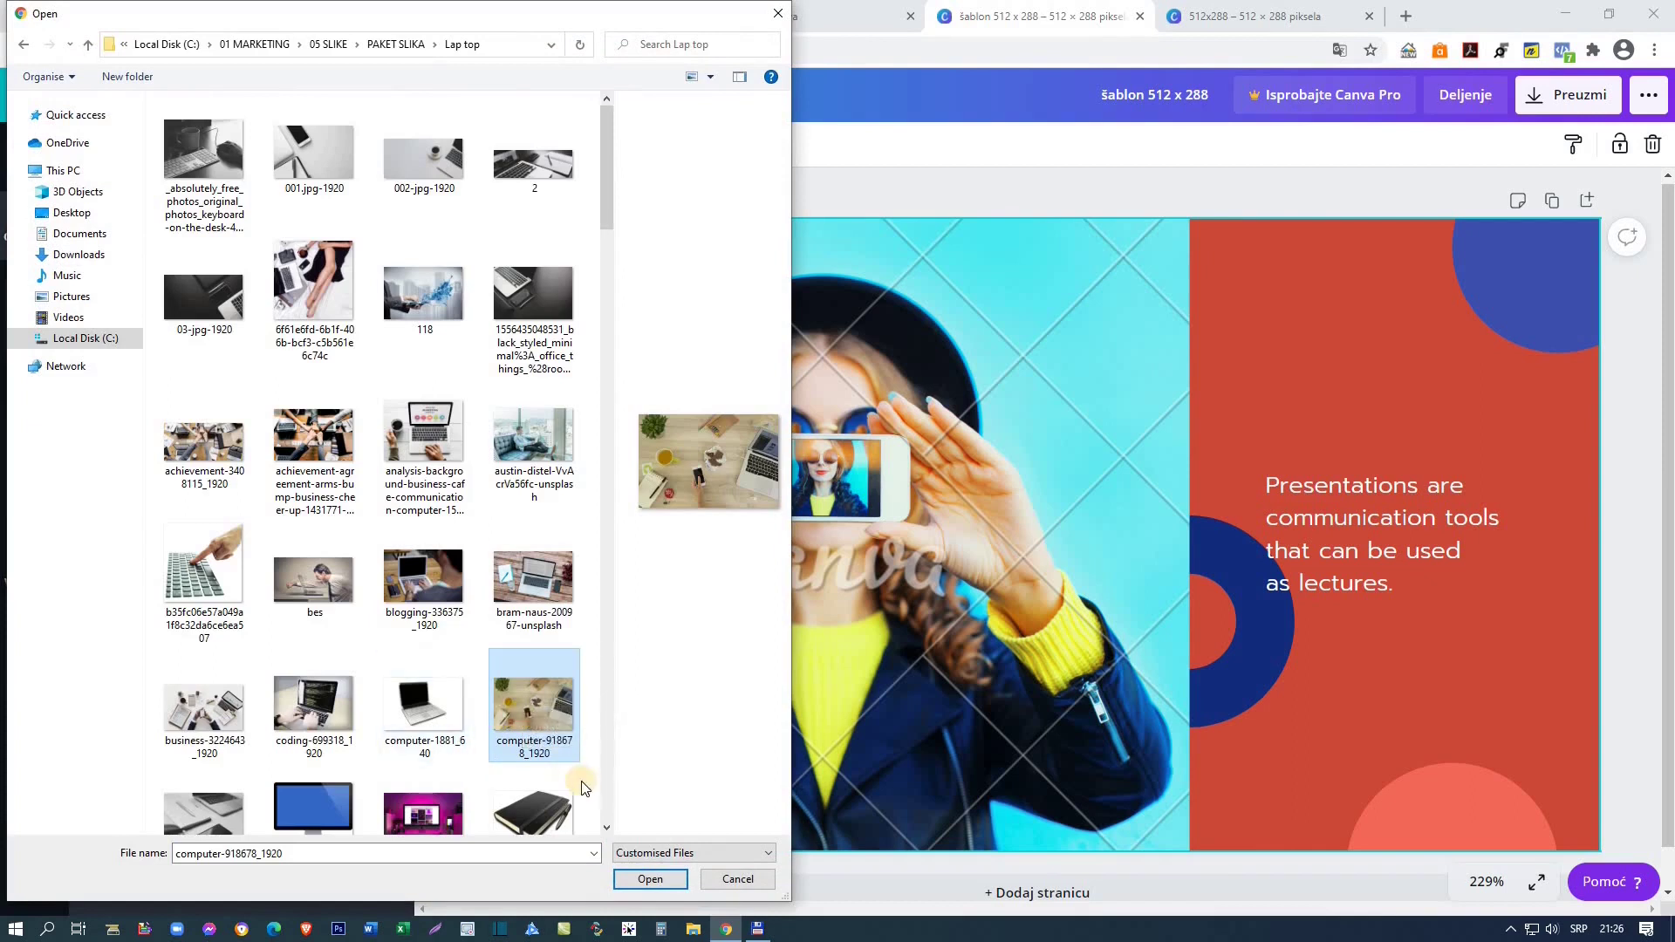
left_click(654, 878)
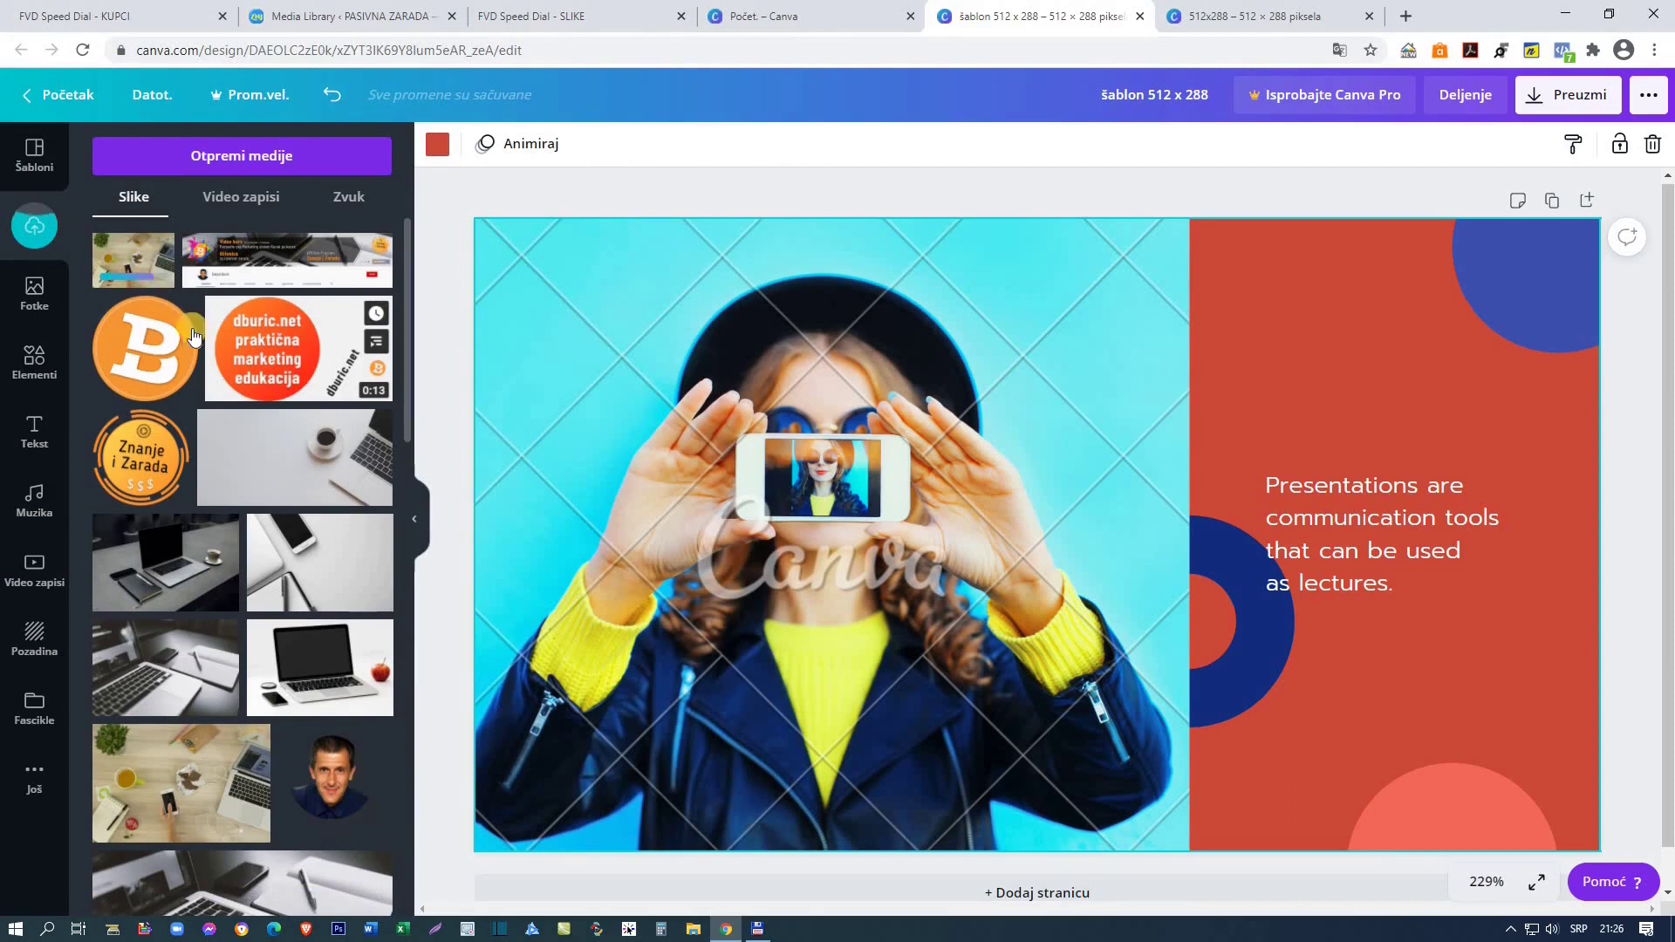
left_click_drag(107, 249, 682, 508)
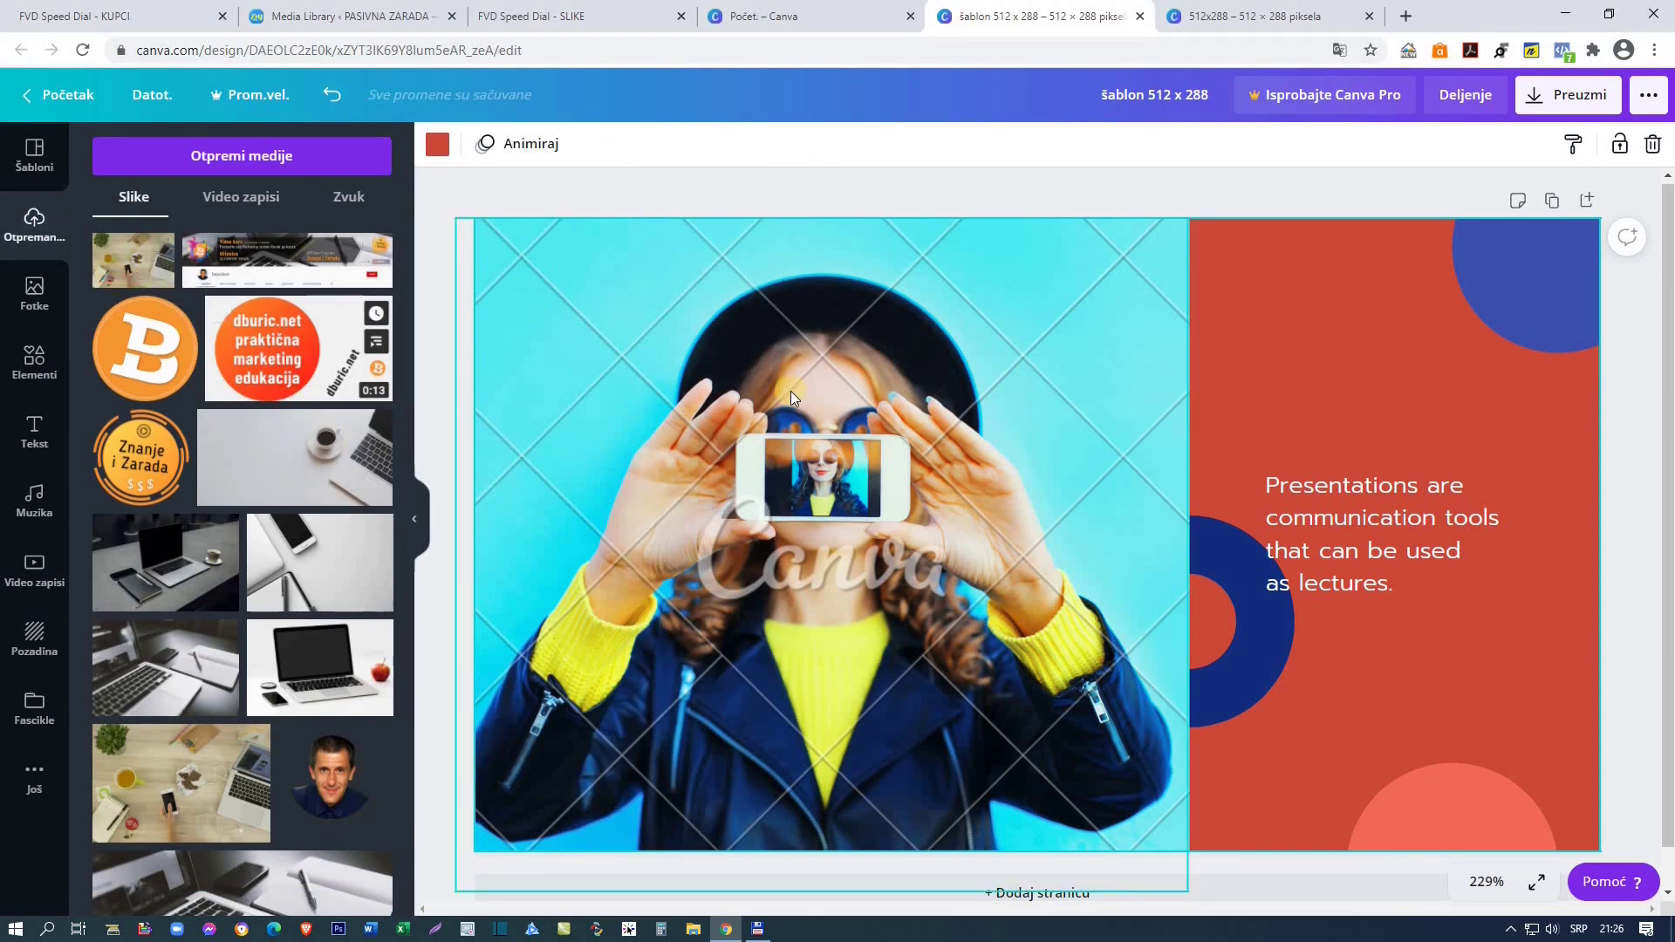
left_click_drag(734, 374, 490, 366)
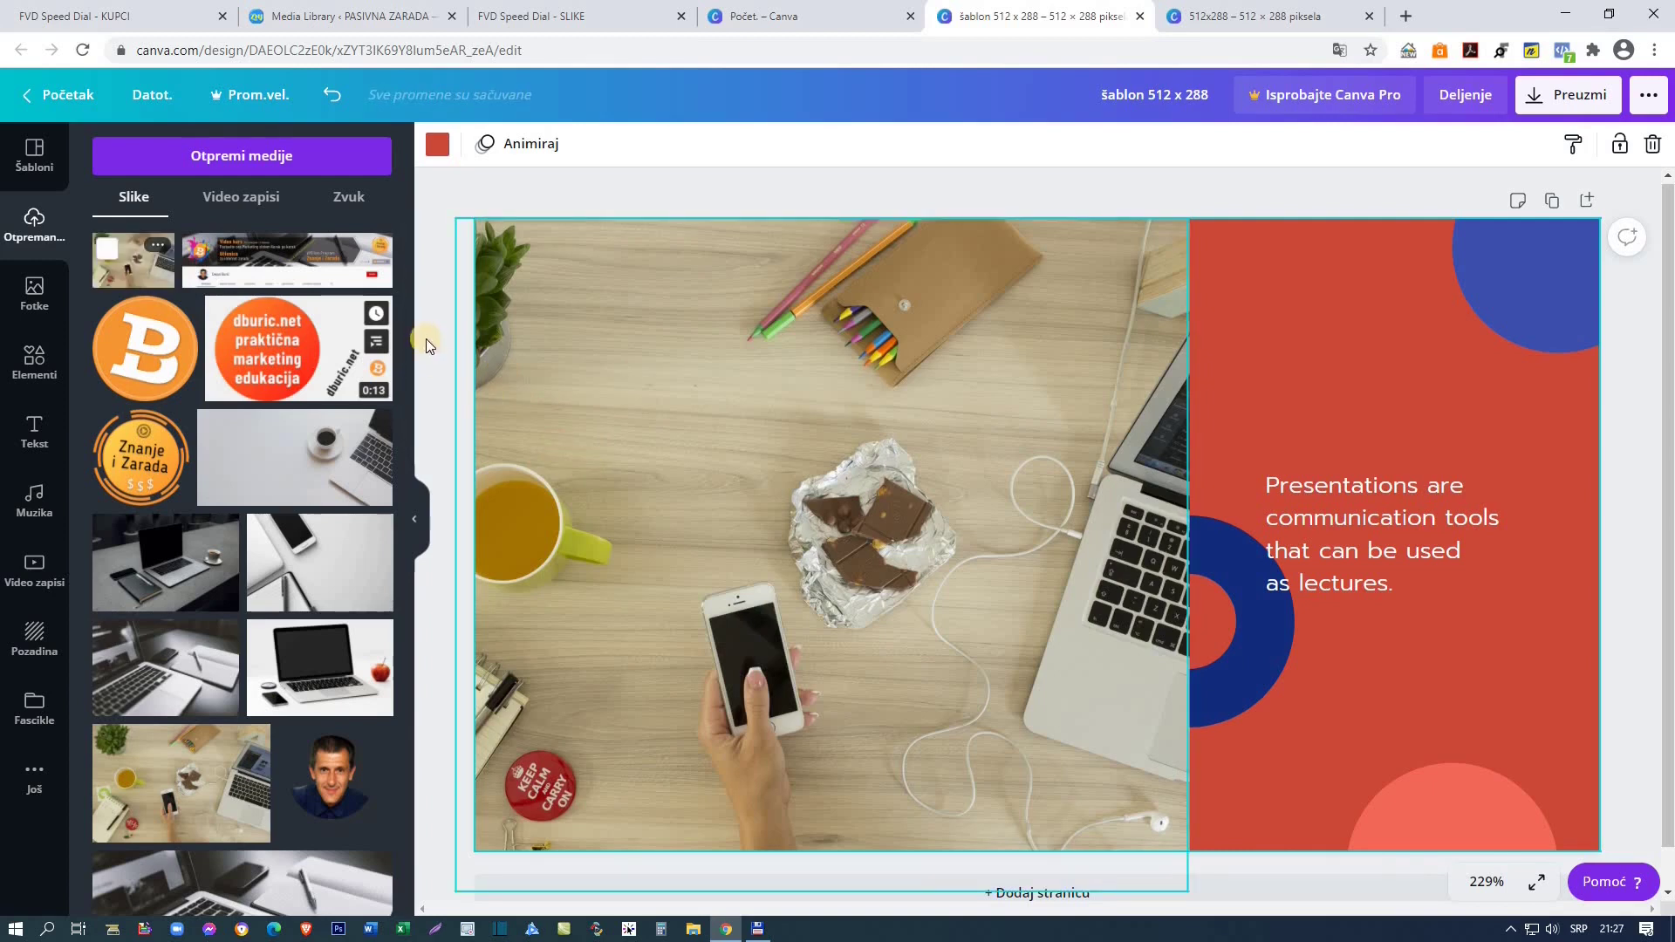
Step: Add a second page to the design and set its background colour to white
left_click(414, 518)
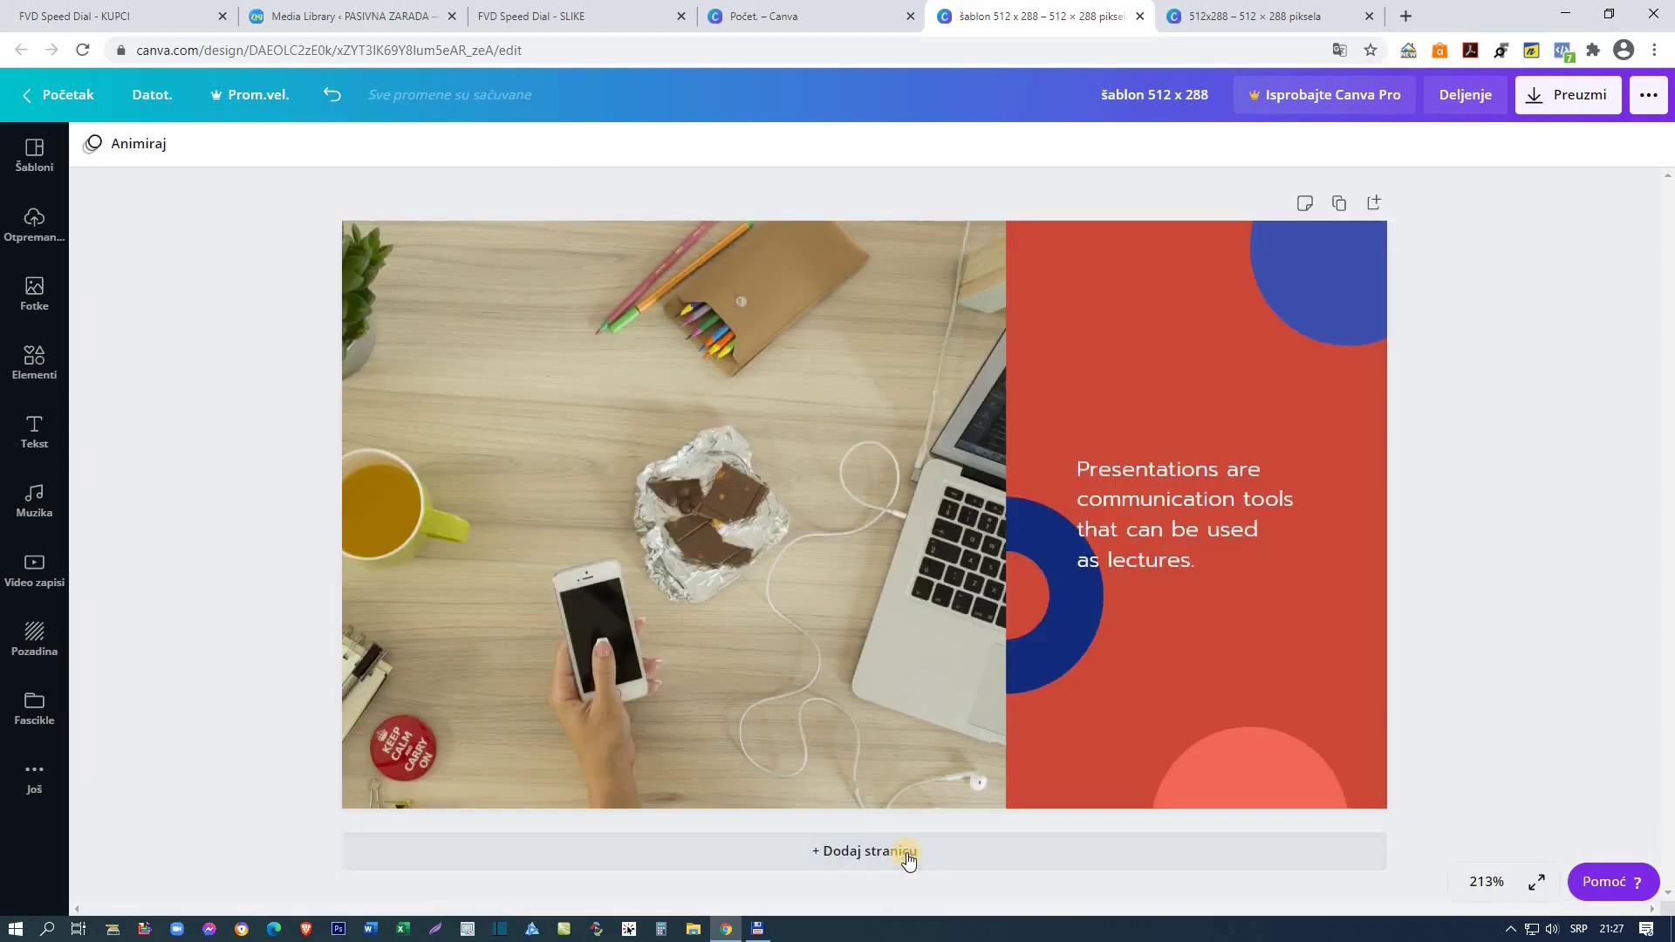
left_click(907, 859)
left_click(92, 148)
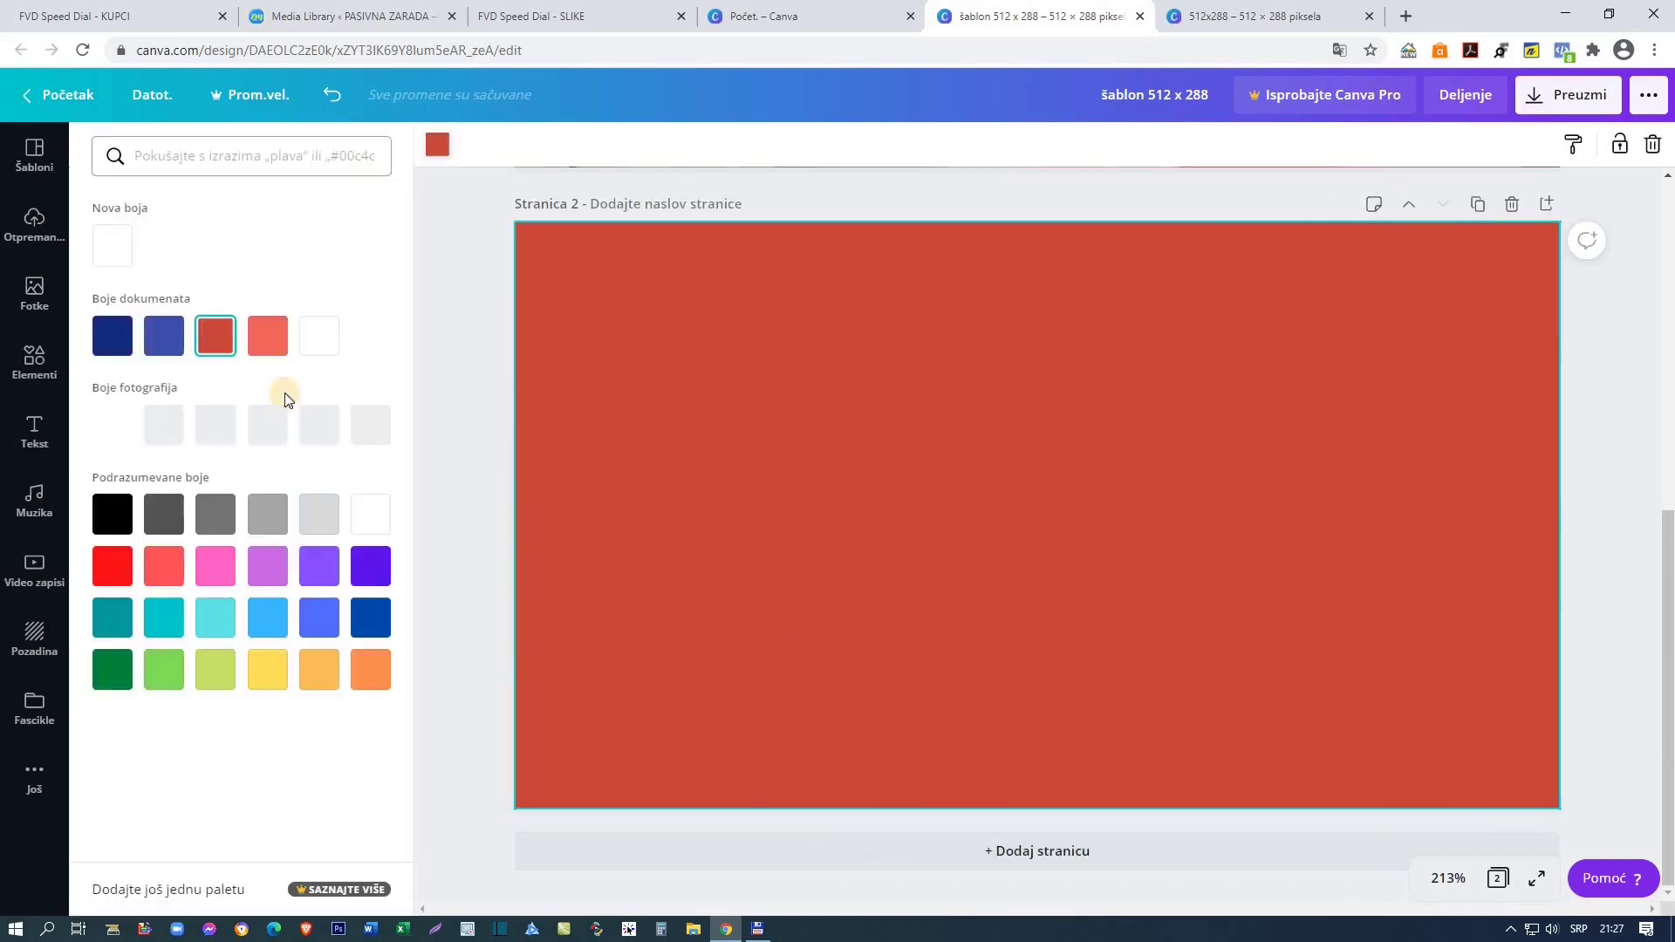
left_click(372, 515)
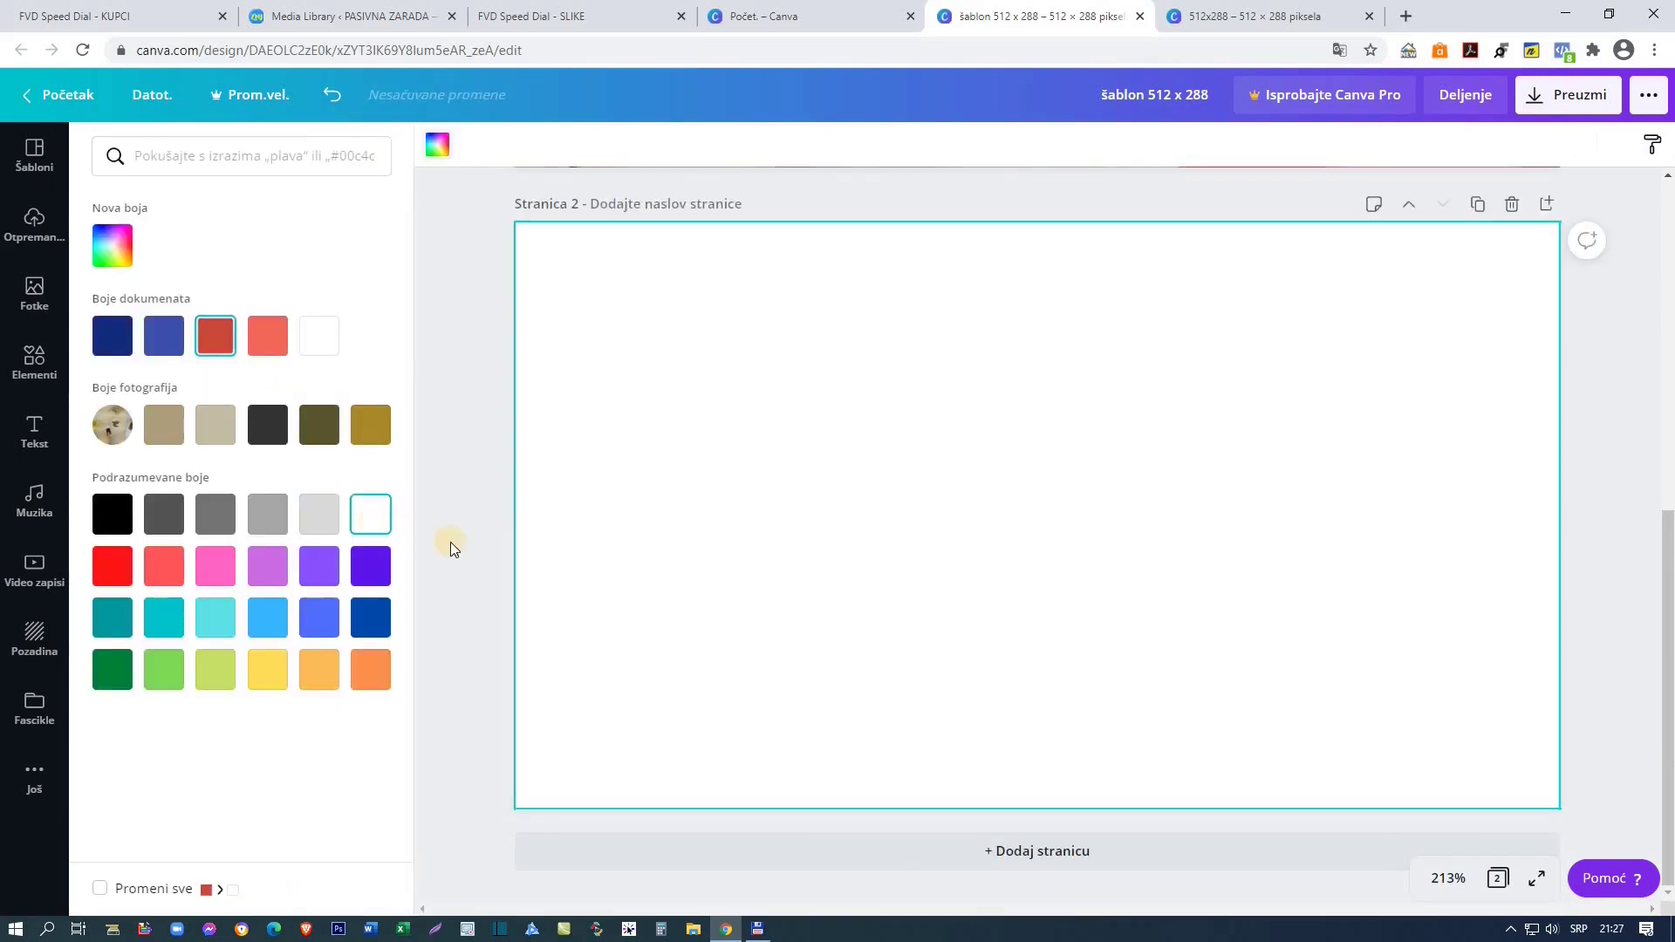
left_click(463, 499)
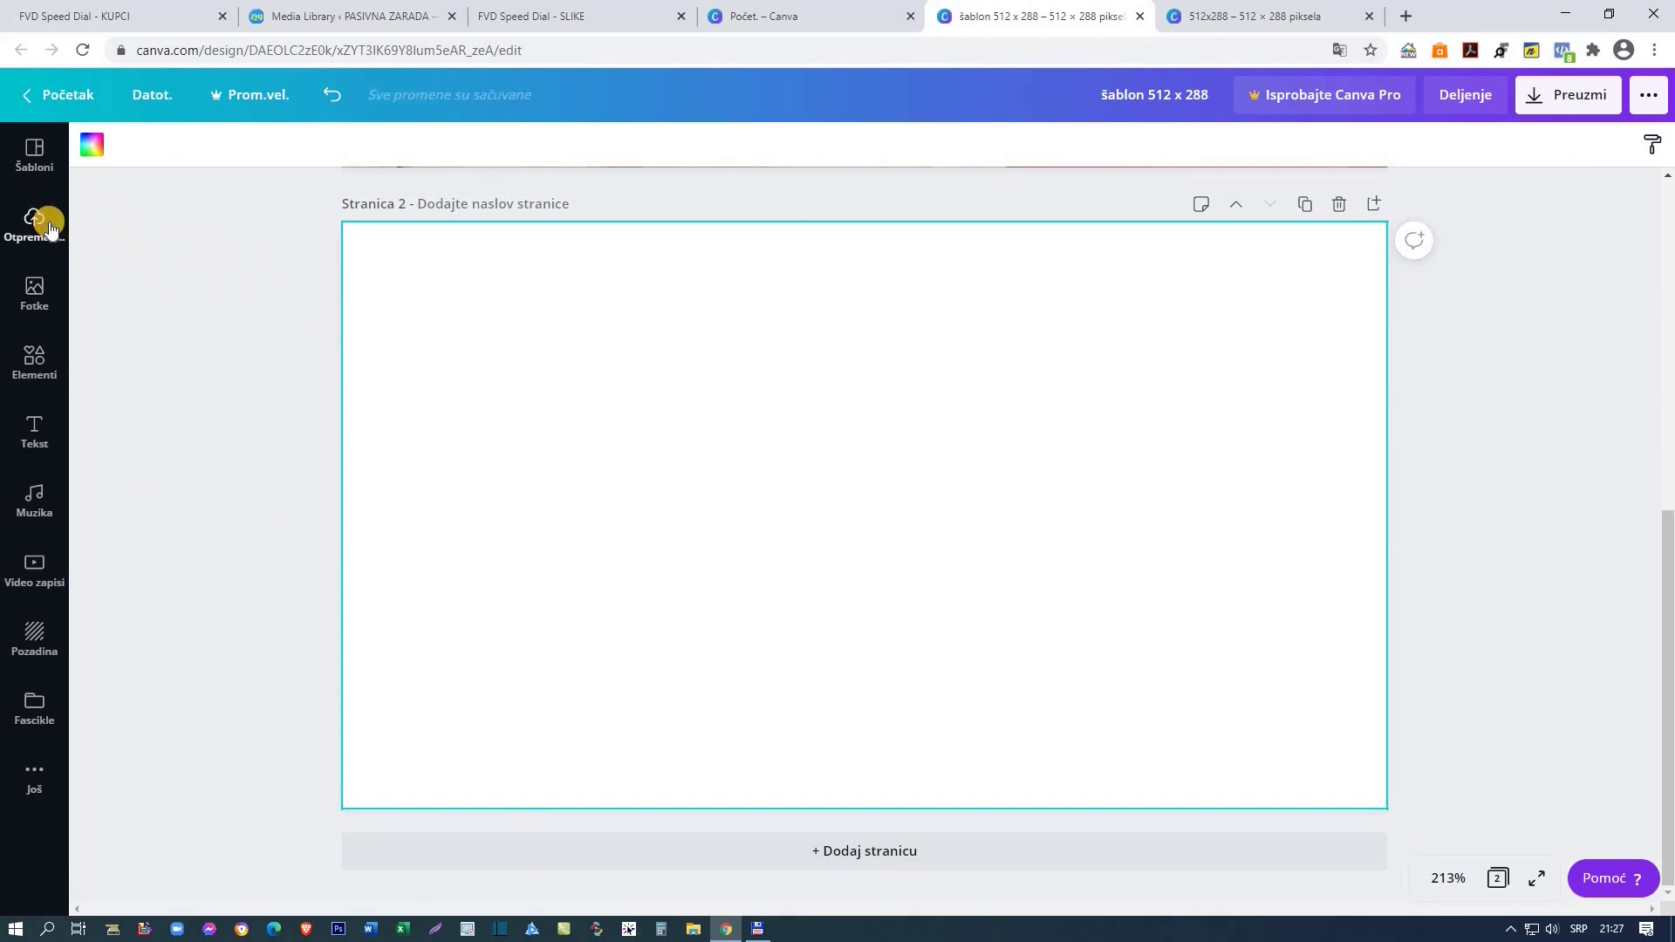
Step: Try the uploaded desk photo with the plant as a full-page picture on page 2, and delete it
left_click(35, 223)
left_click(131, 261)
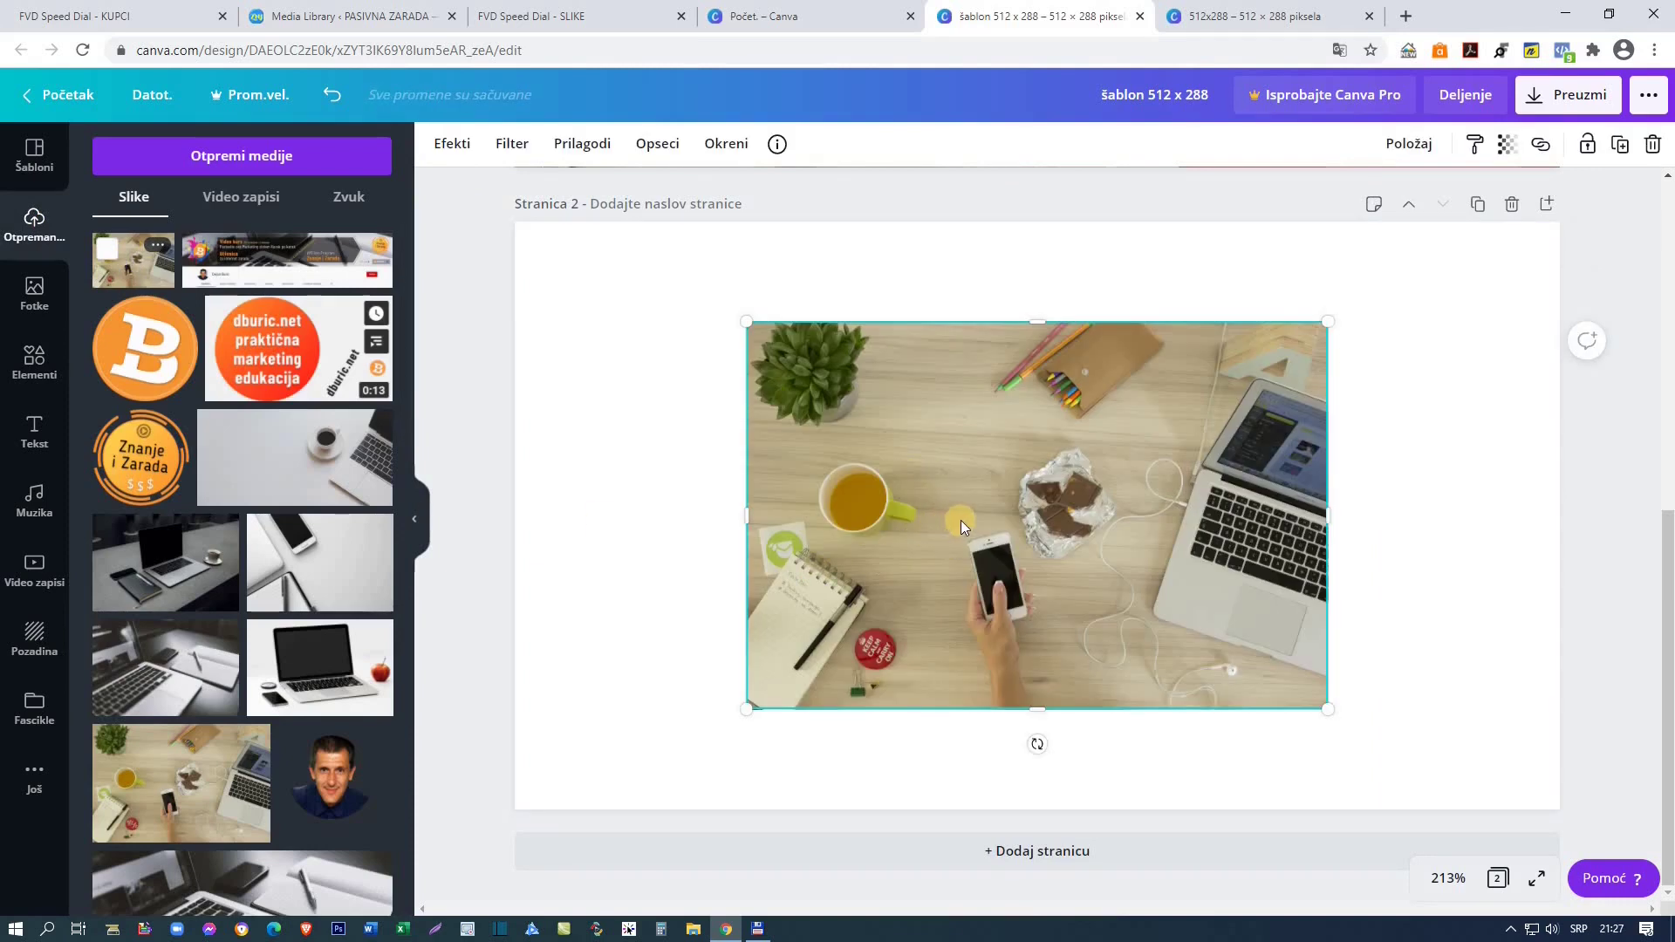
left_click_drag(960, 520, 731, 416)
left_click_drag(1096, 610, 1615, 843)
left_click(473, 522)
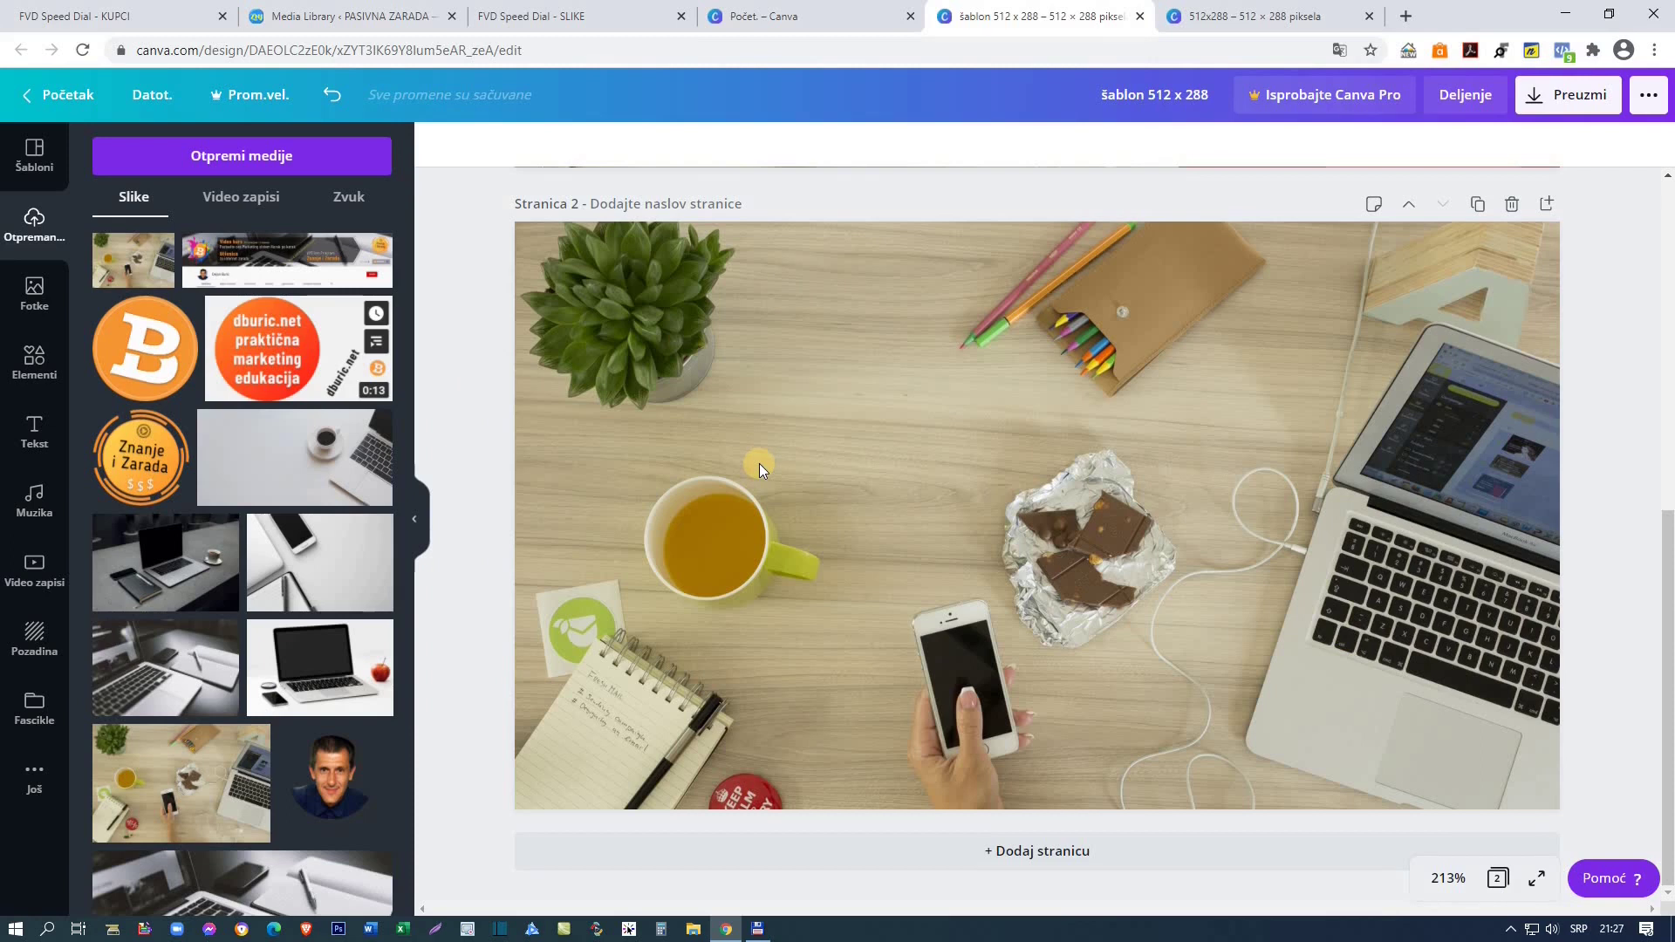
double_click(528, 448)
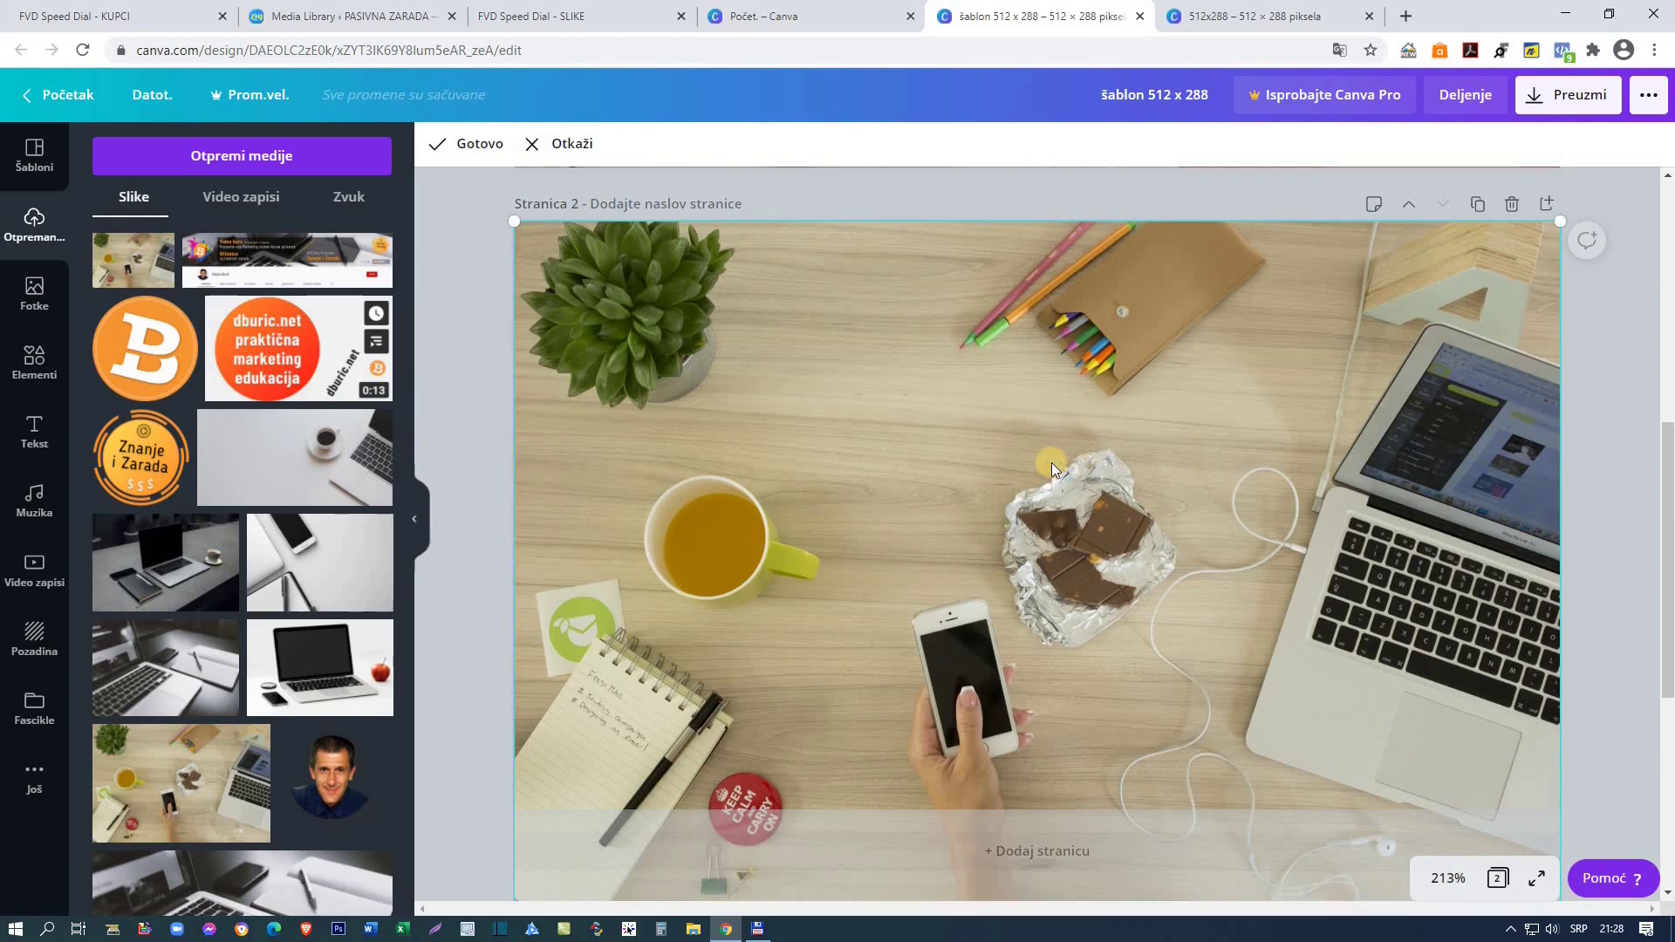
key("Delete")
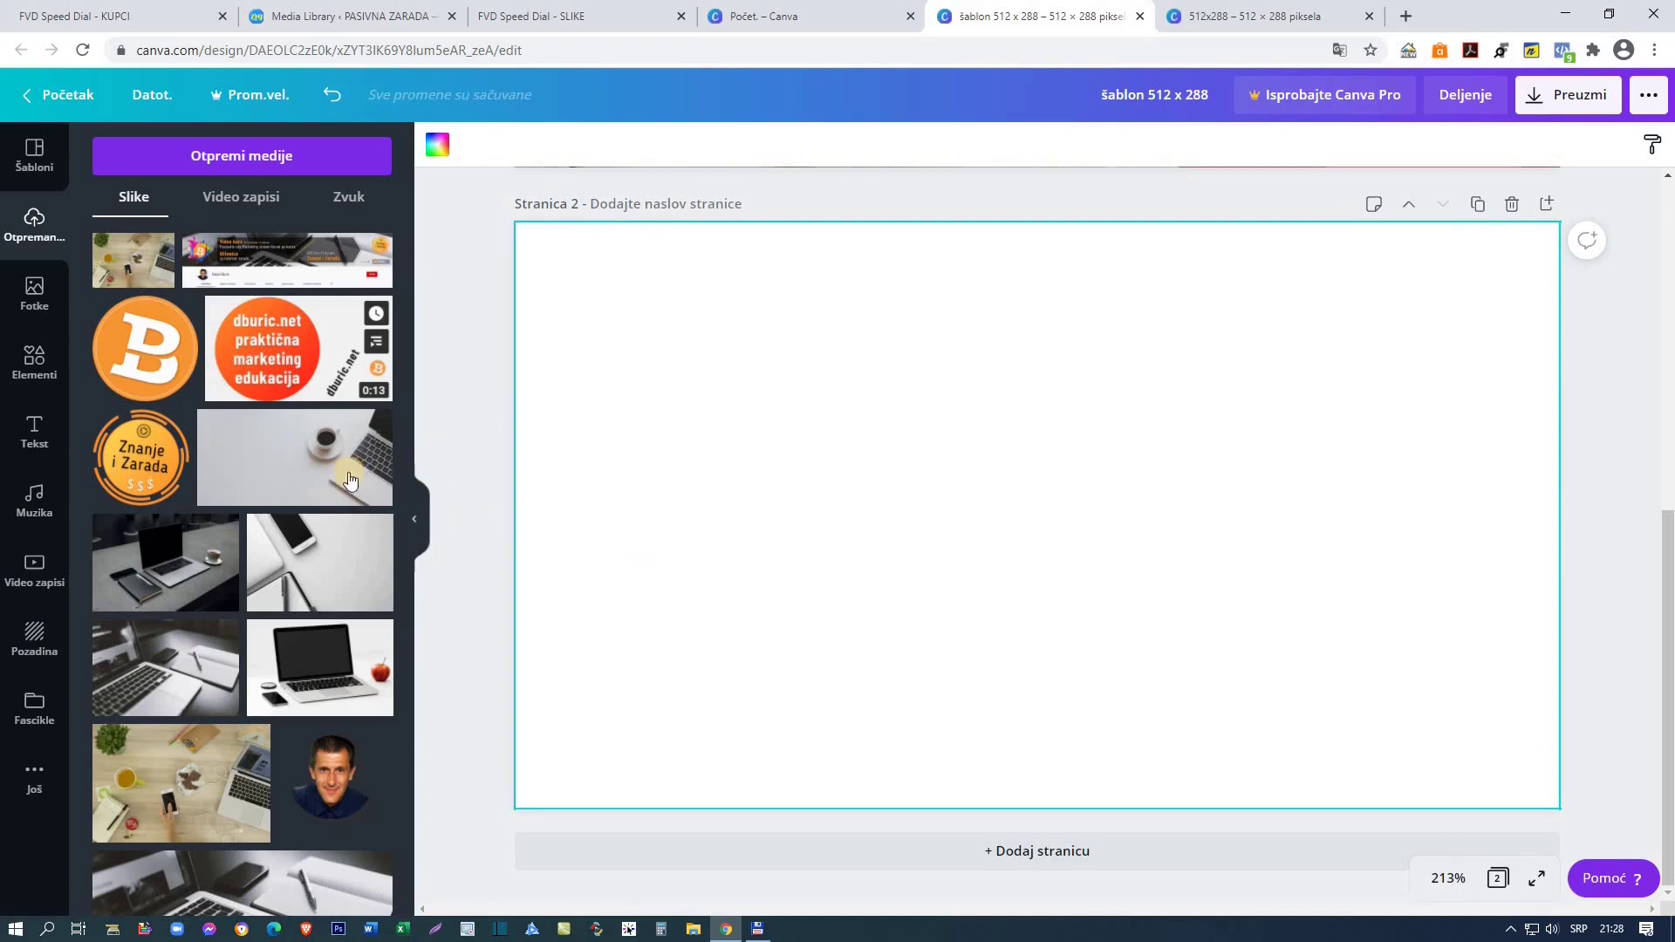
Step: Add the uploaded coffee cup and laptop photo to page 2, enlarged to about 590 x 293 px and aligned with the page's right edge
left_click(295, 464)
left_click_drag(1023, 582, 875, 474)
left_click_drag(1261, 597, 1668, 855)
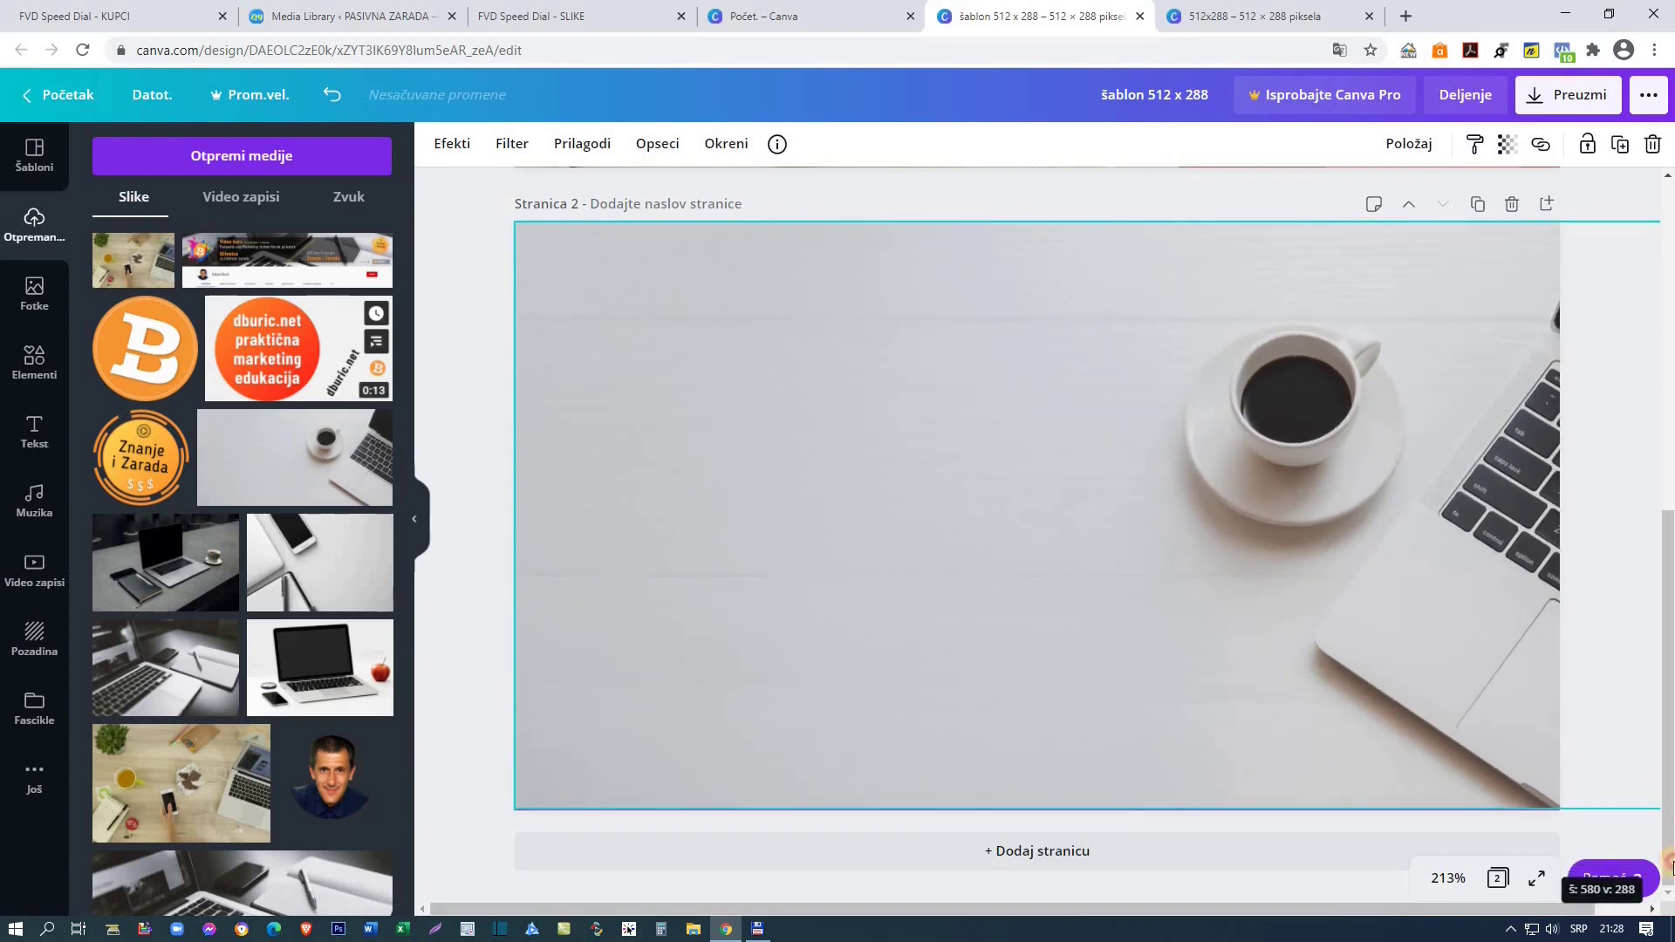
left_click(1448, 877)
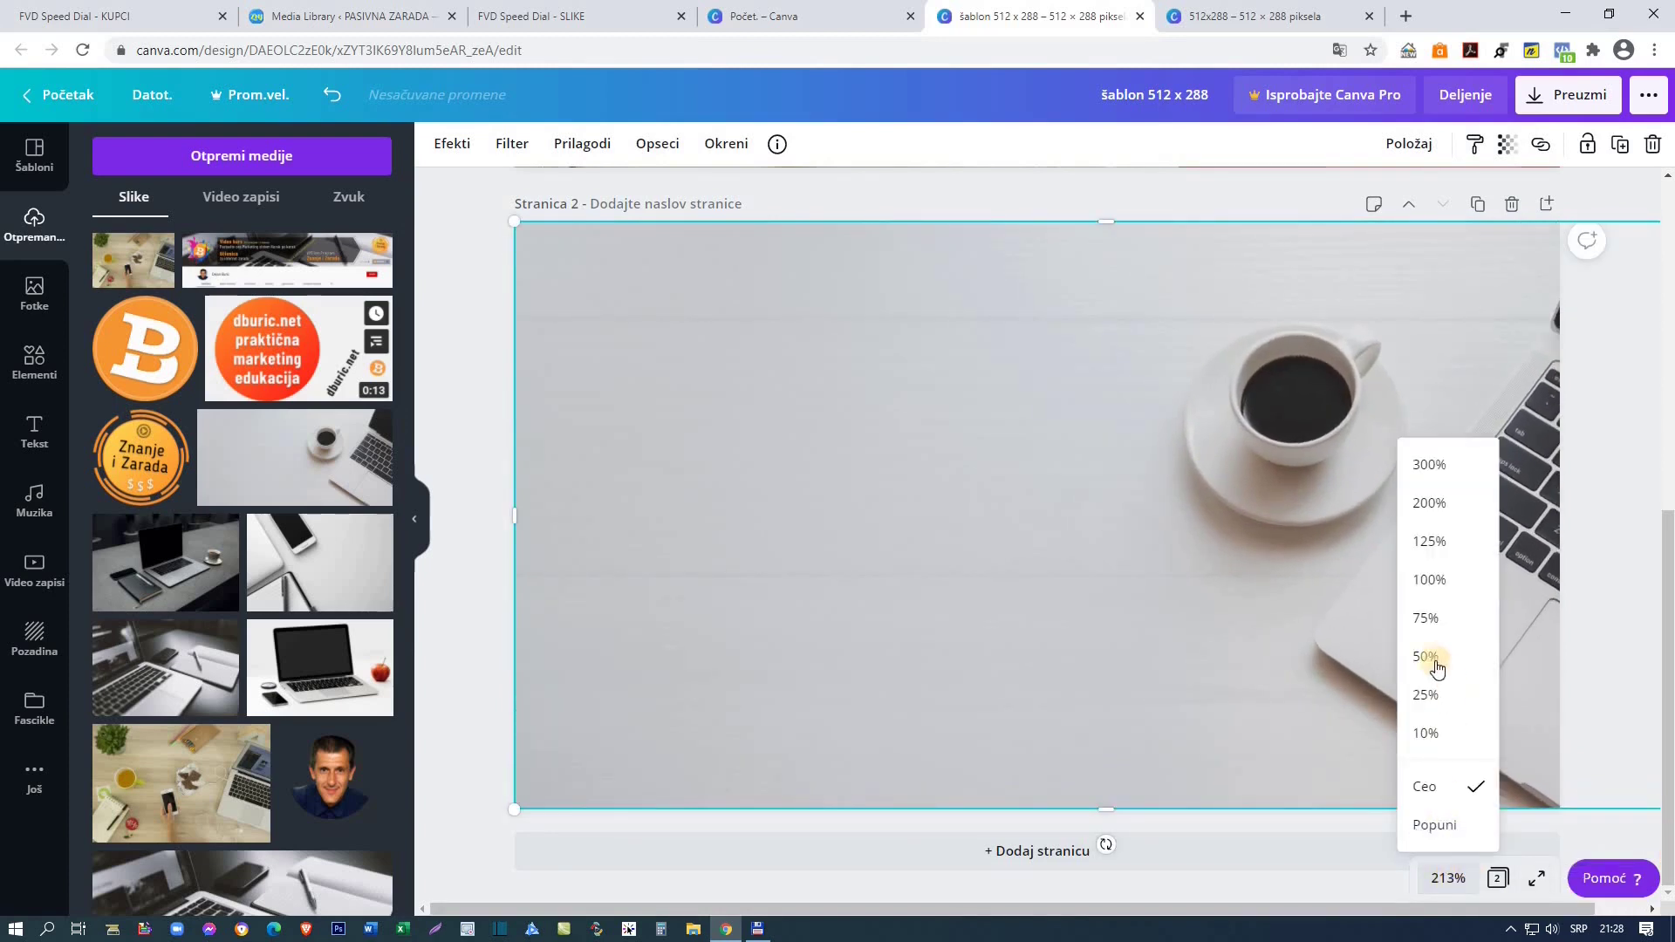
left_click(1435, 543)
left_click_drag(1425, 808, 1434, 810)
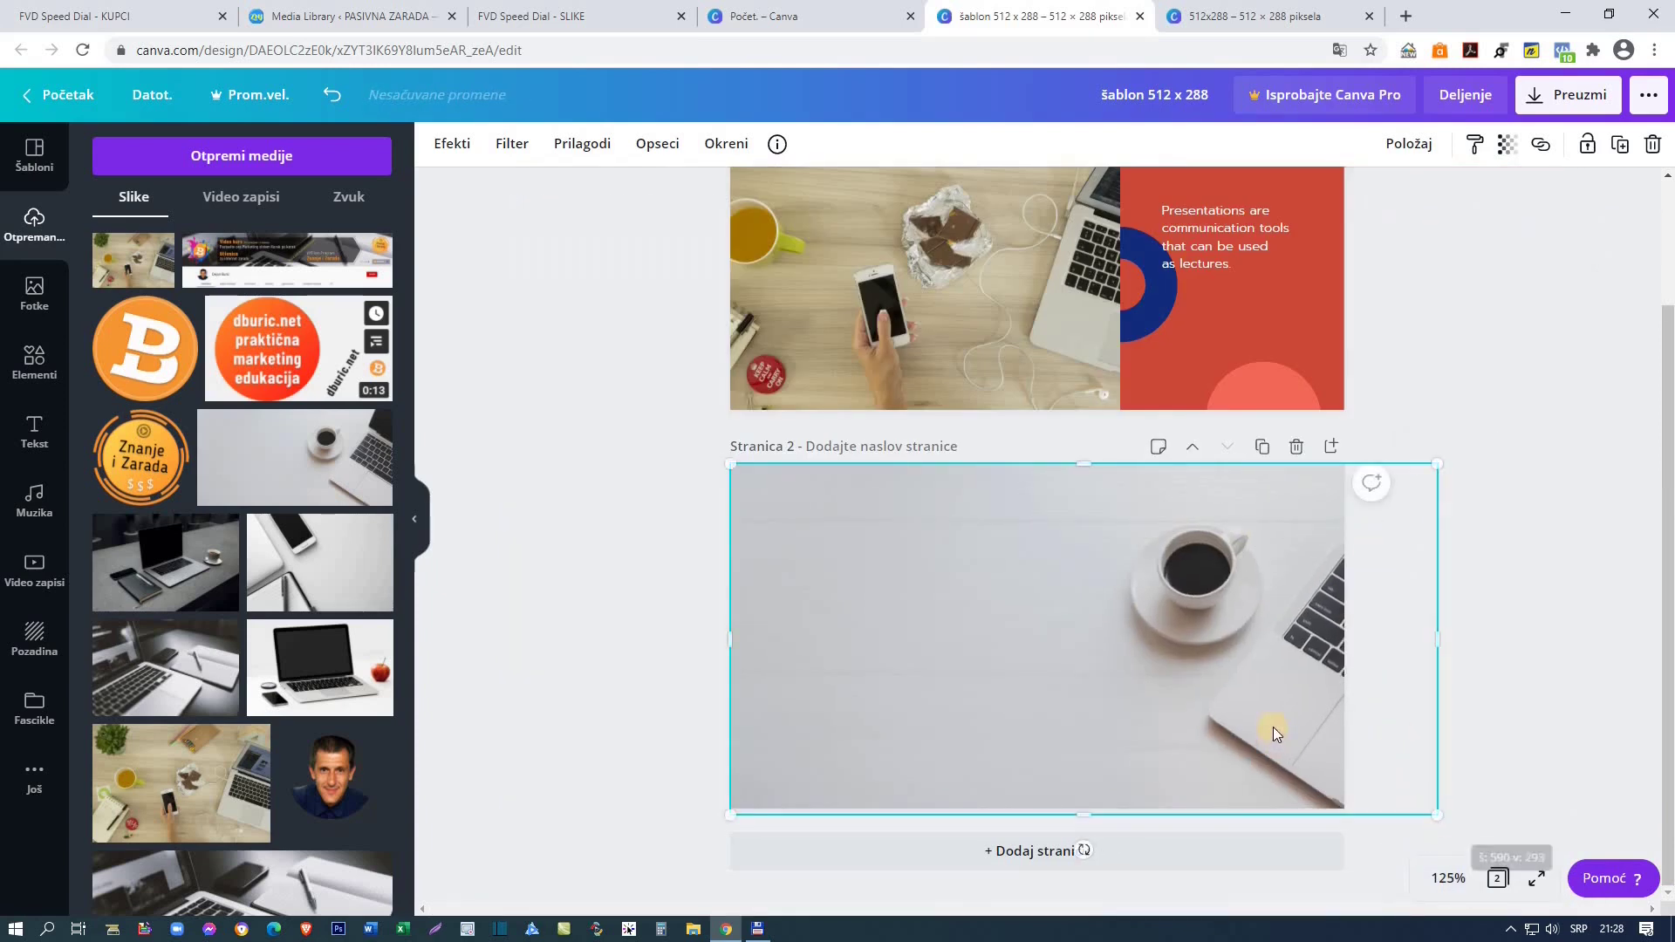
left_click_drag(1237, 723, 1183, 725)
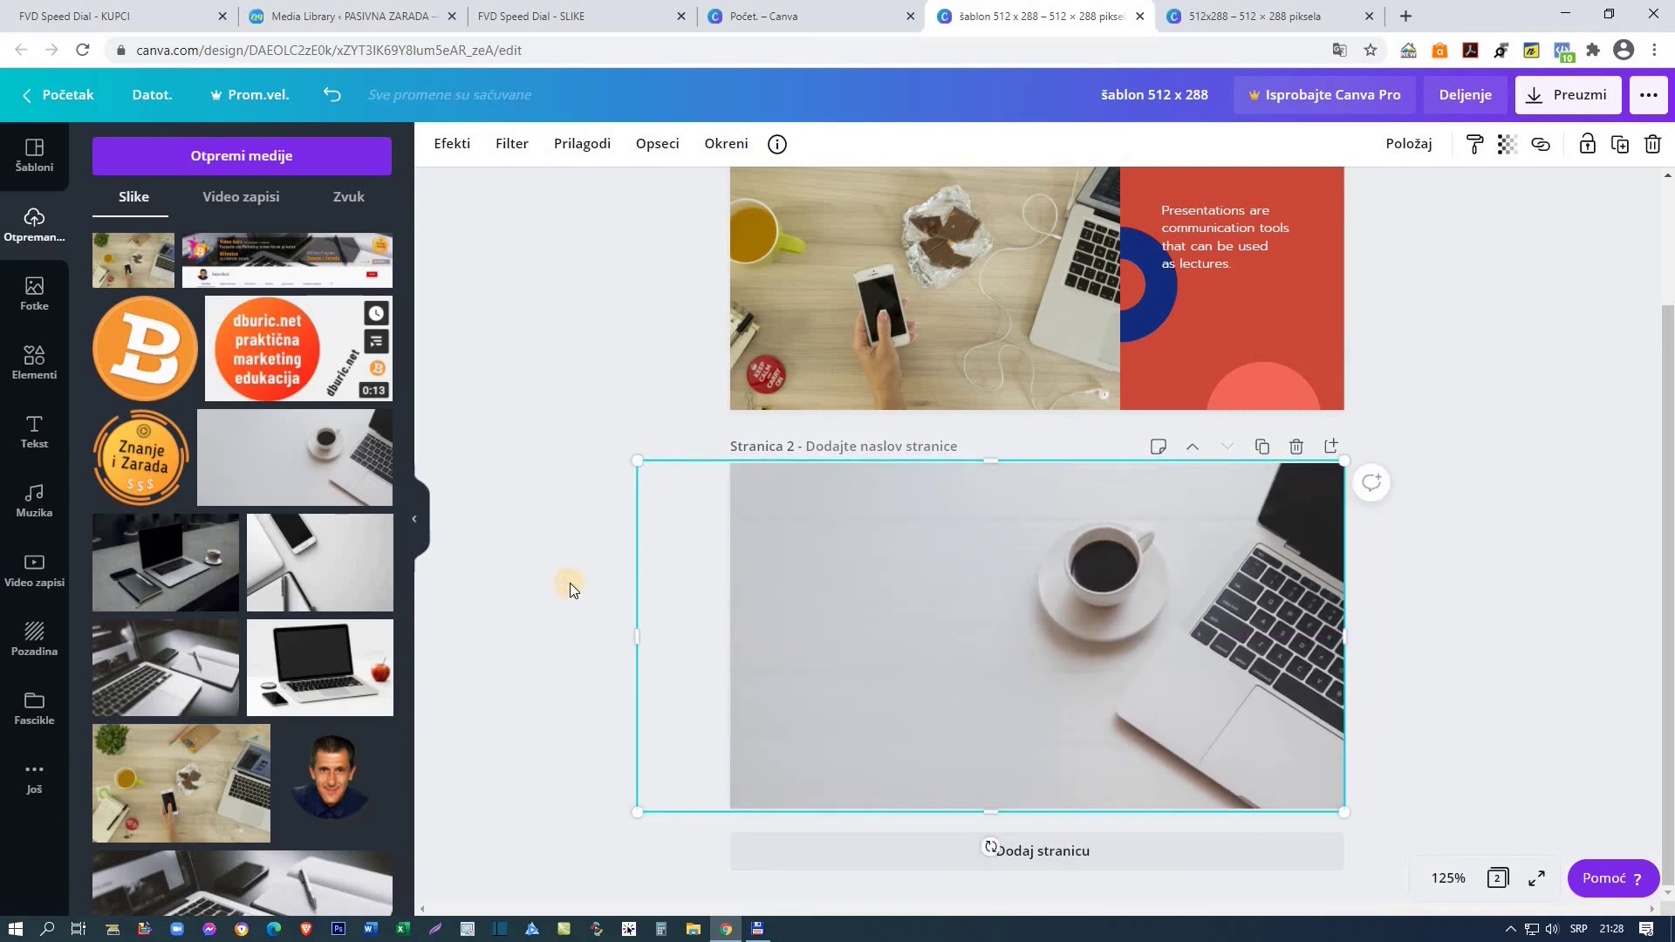
left_click(569, 582)
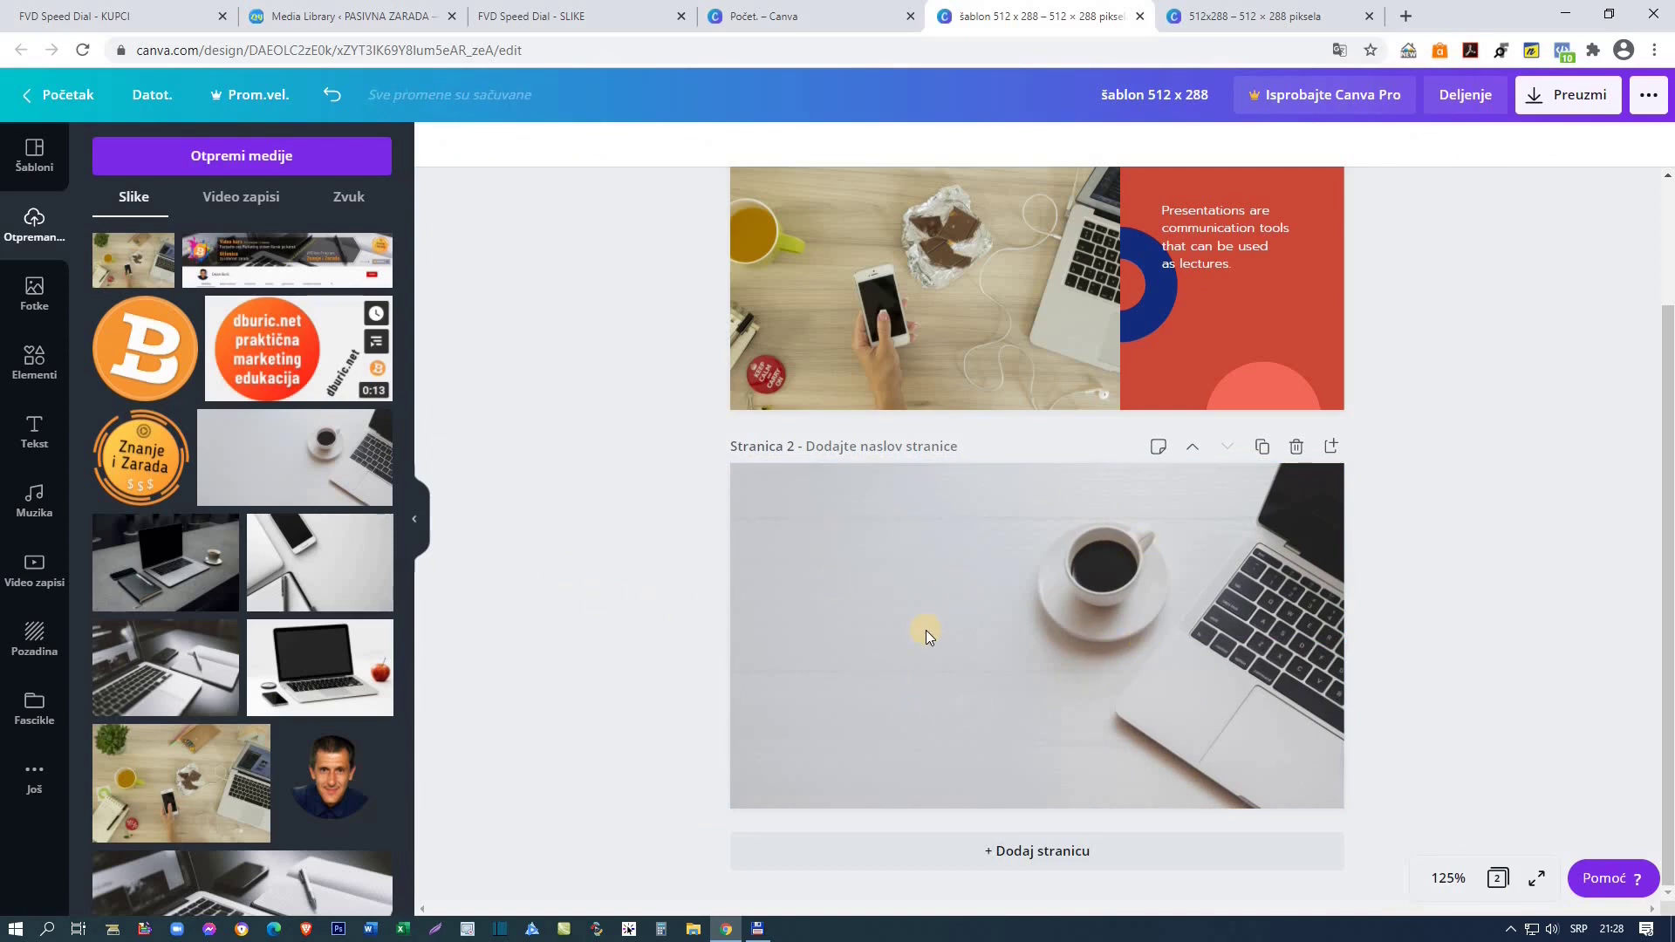
Step: Add a heading on page 2 with the text "Ovde ide Vaš naslov"
left_click(416, 523)
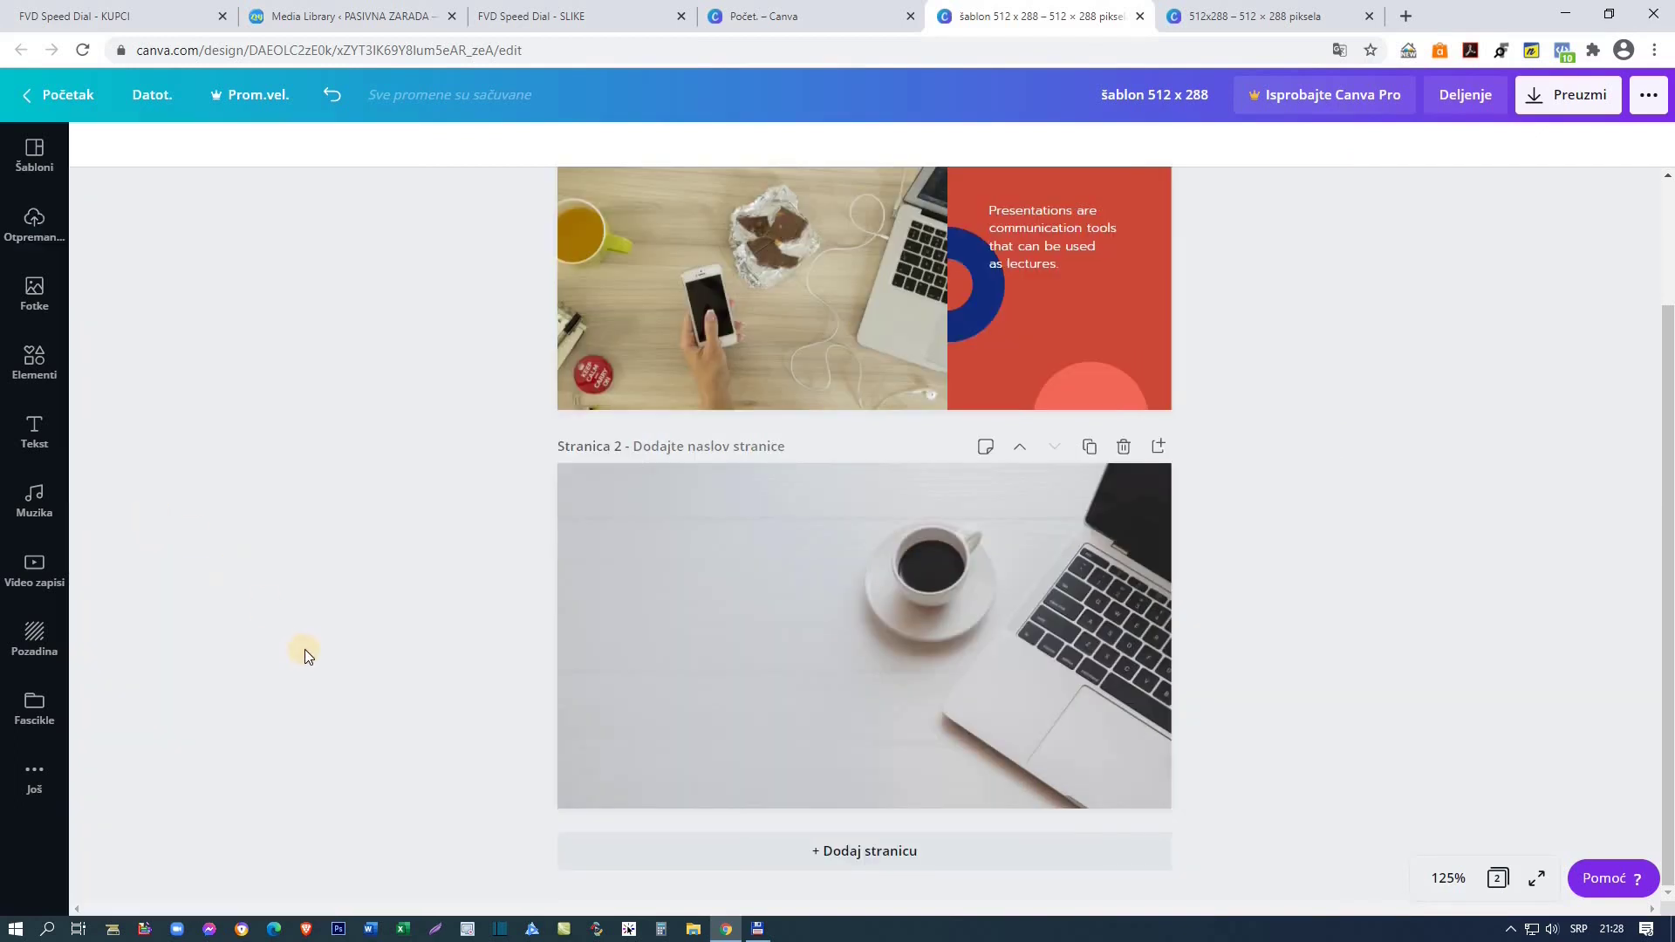
left_click(1448, 878)
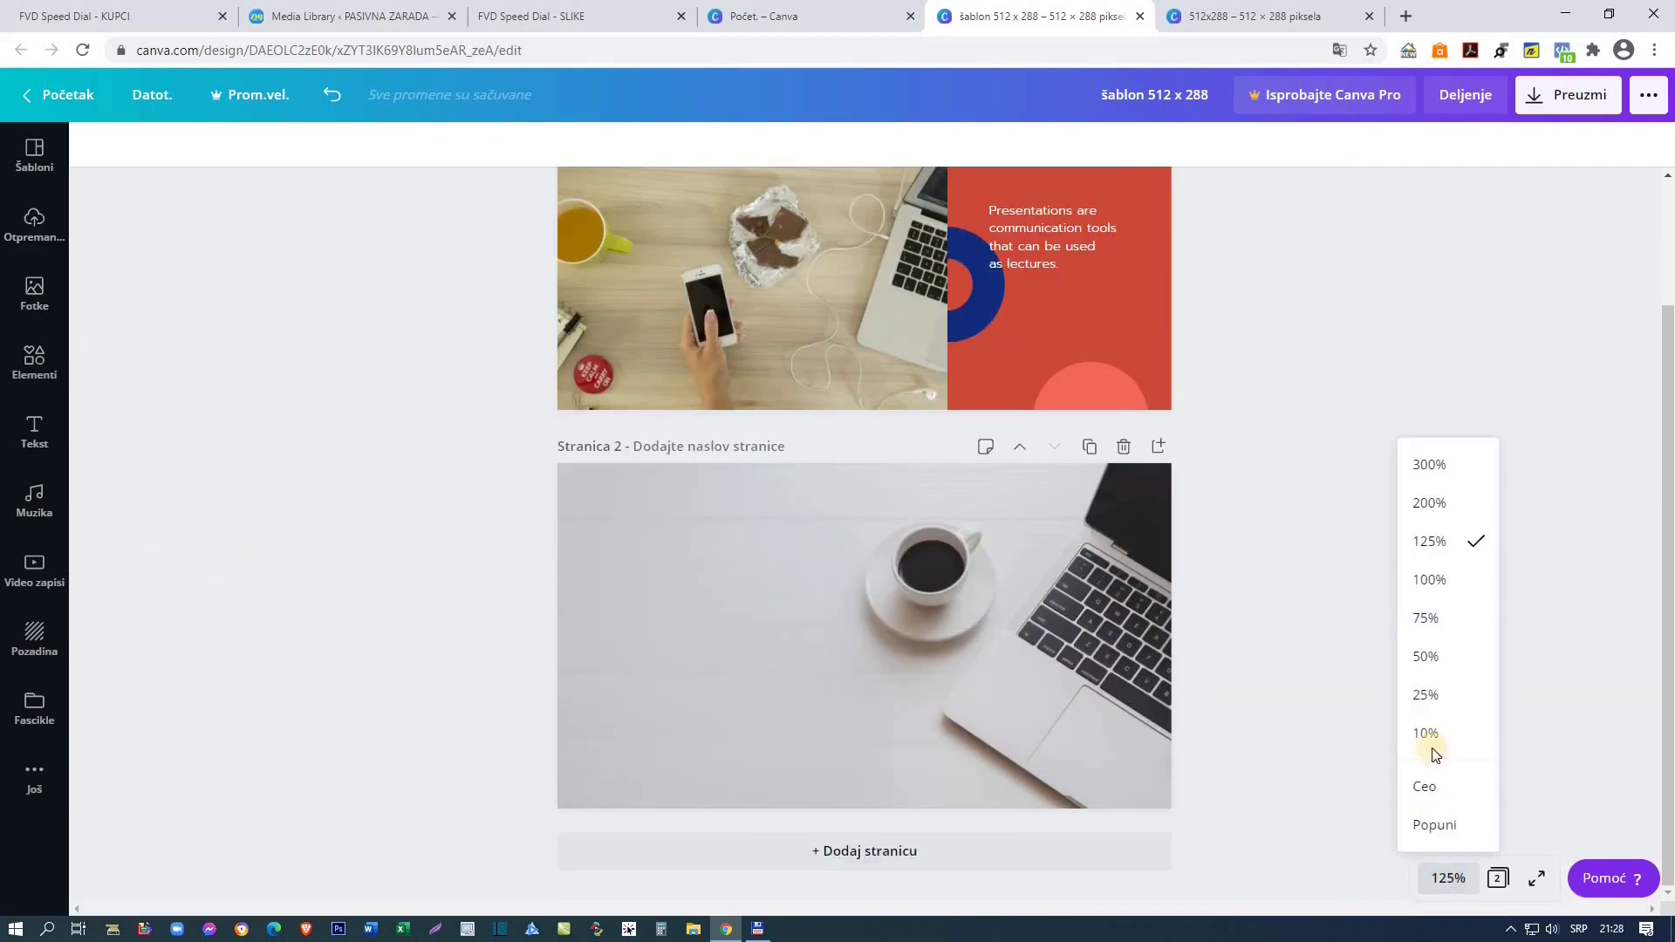
left_click(1427, 506)
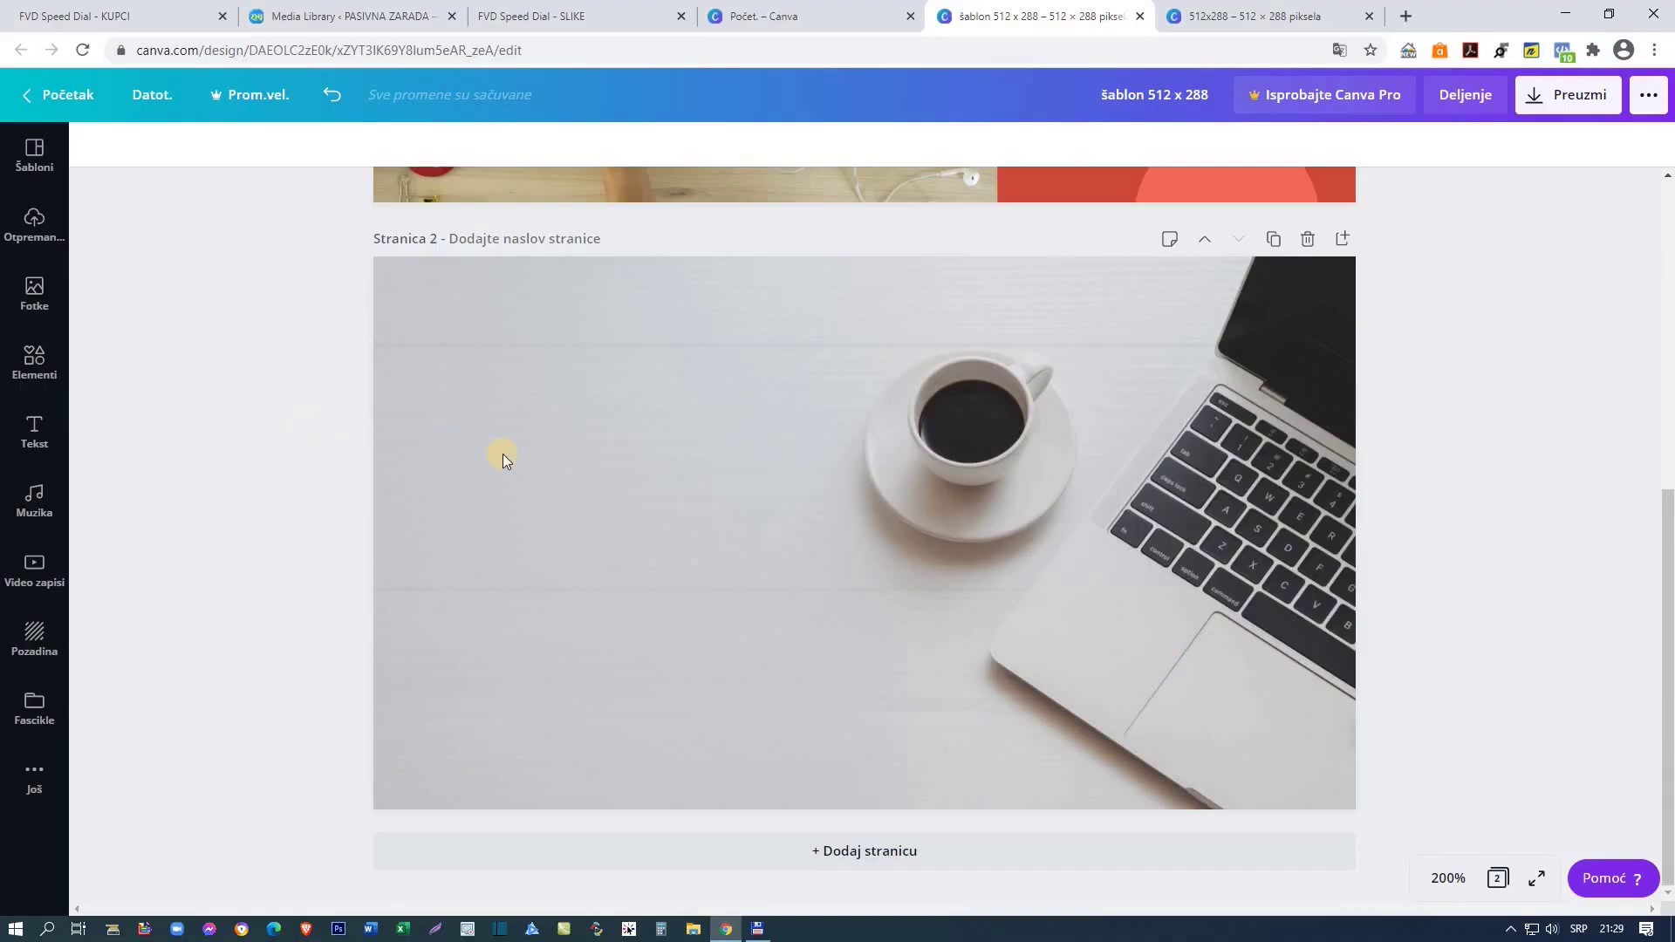
left_click(34, 430)
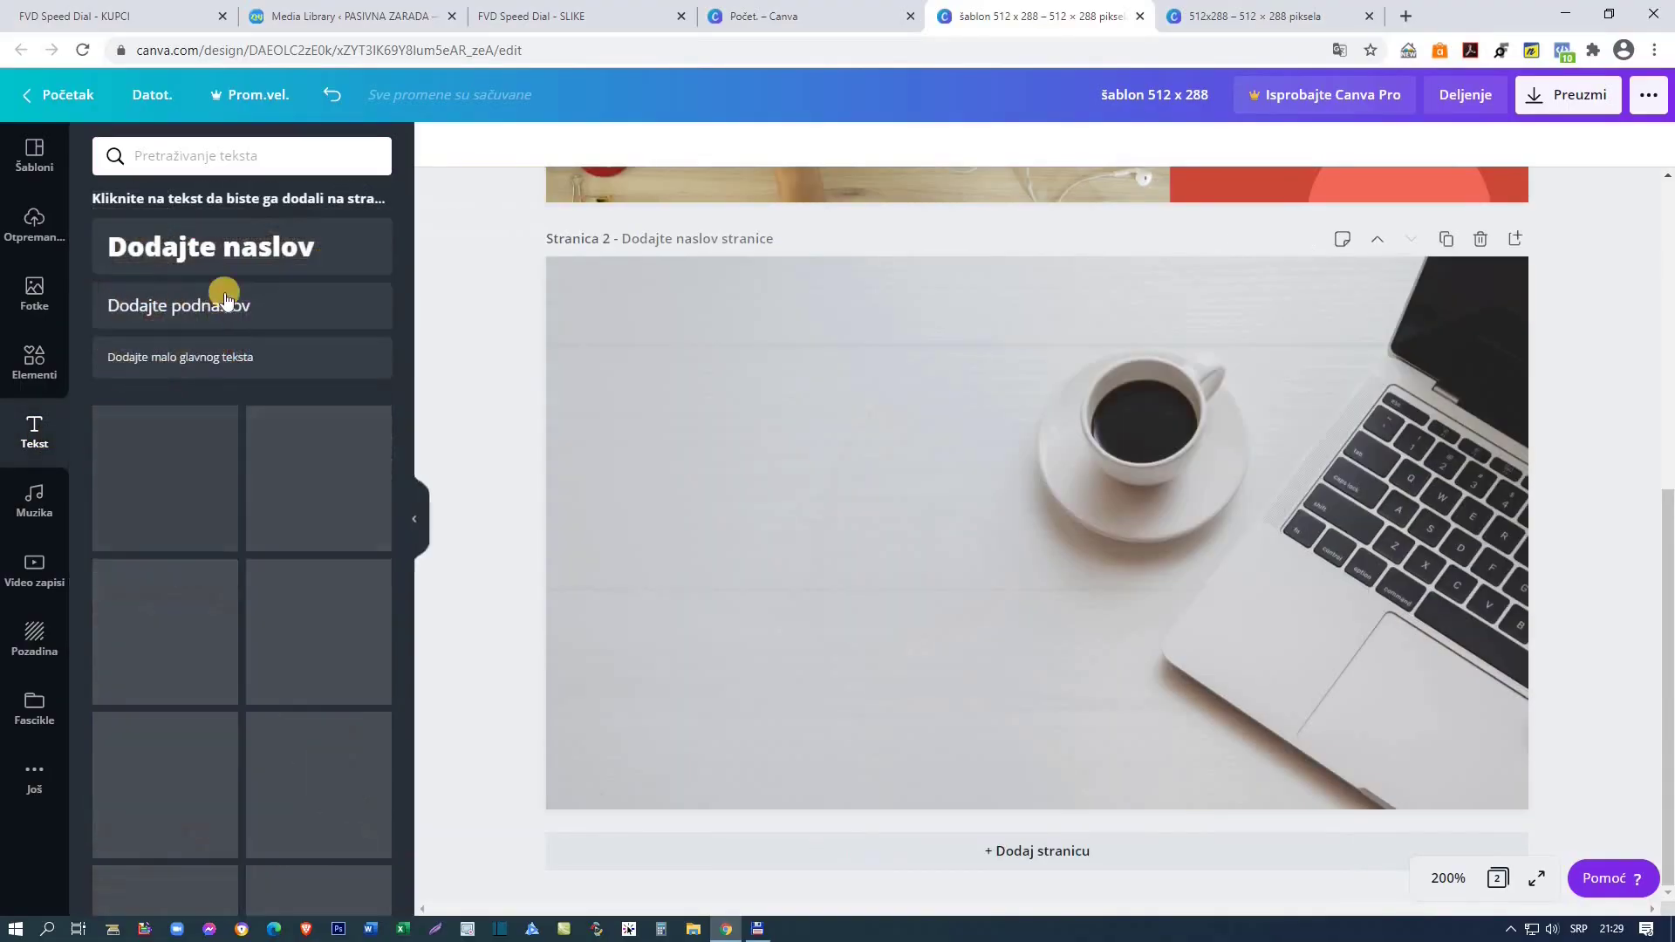
left_click(216, 255)
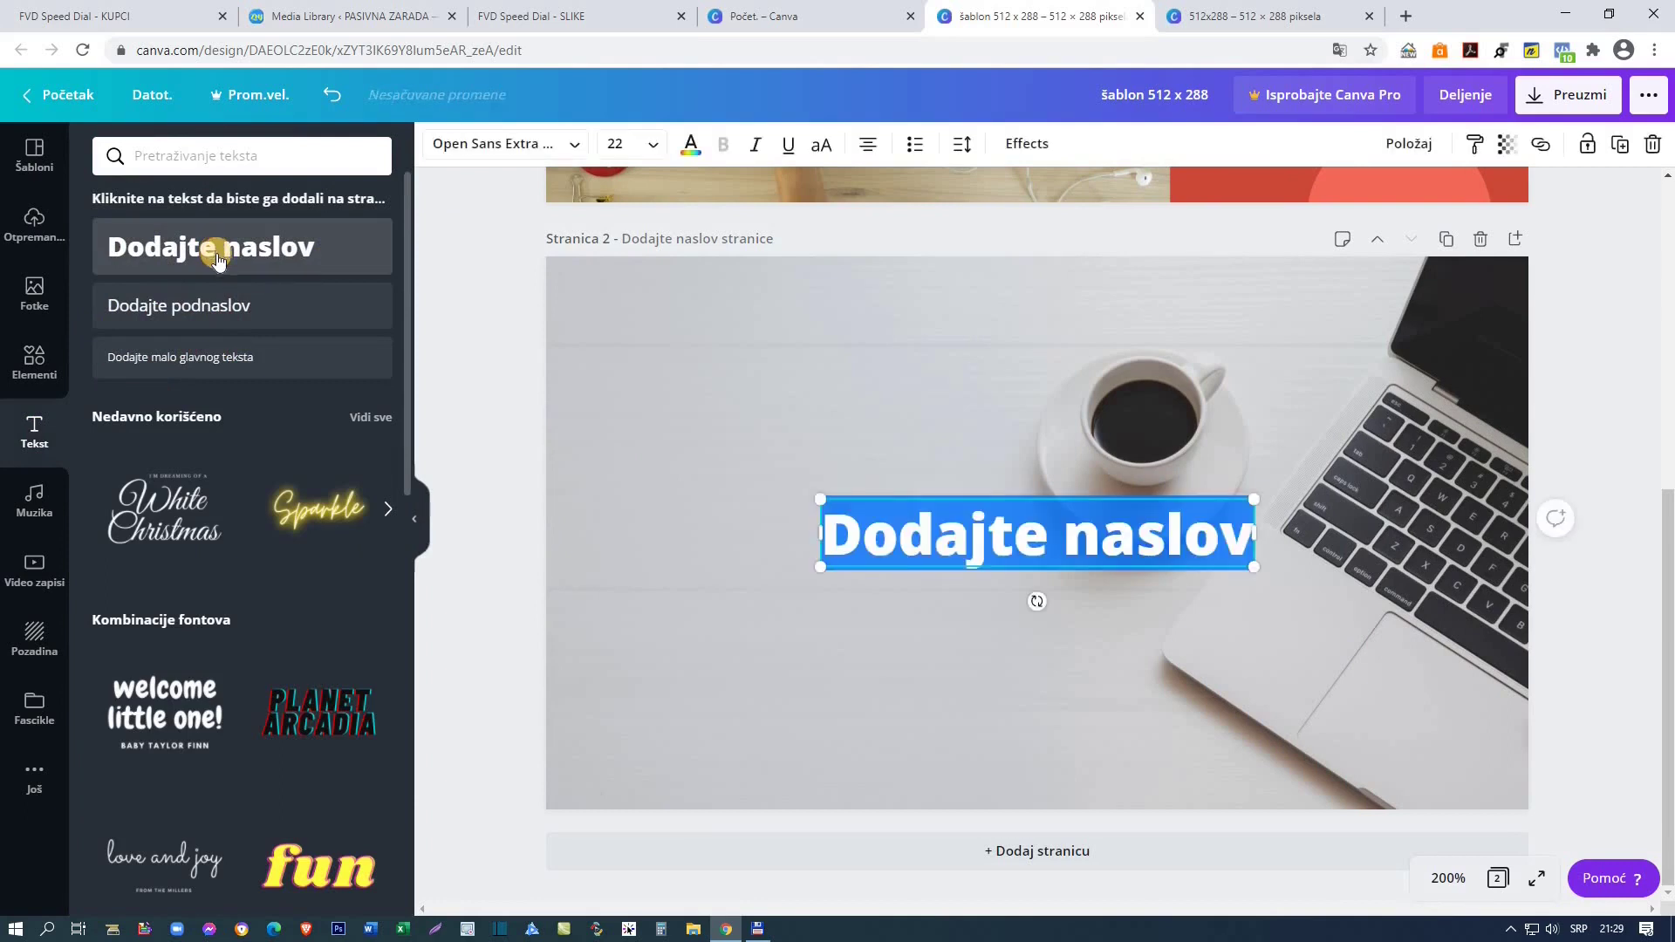
type("Ovde ide Vaš naslov")
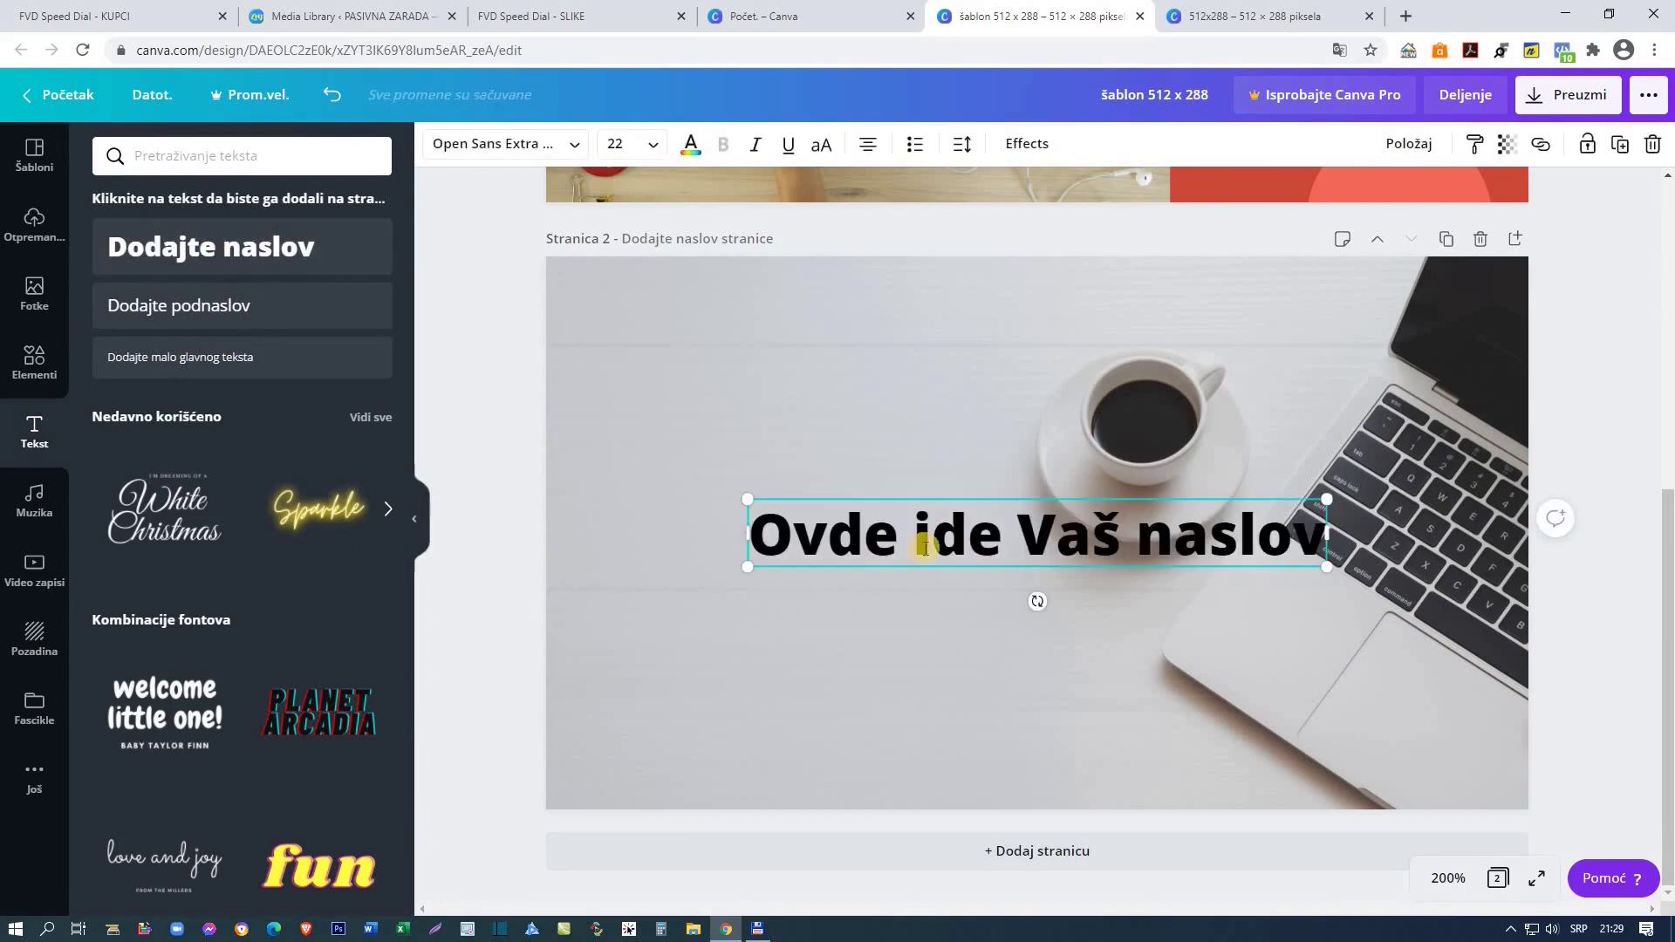
left_click(521, 426)
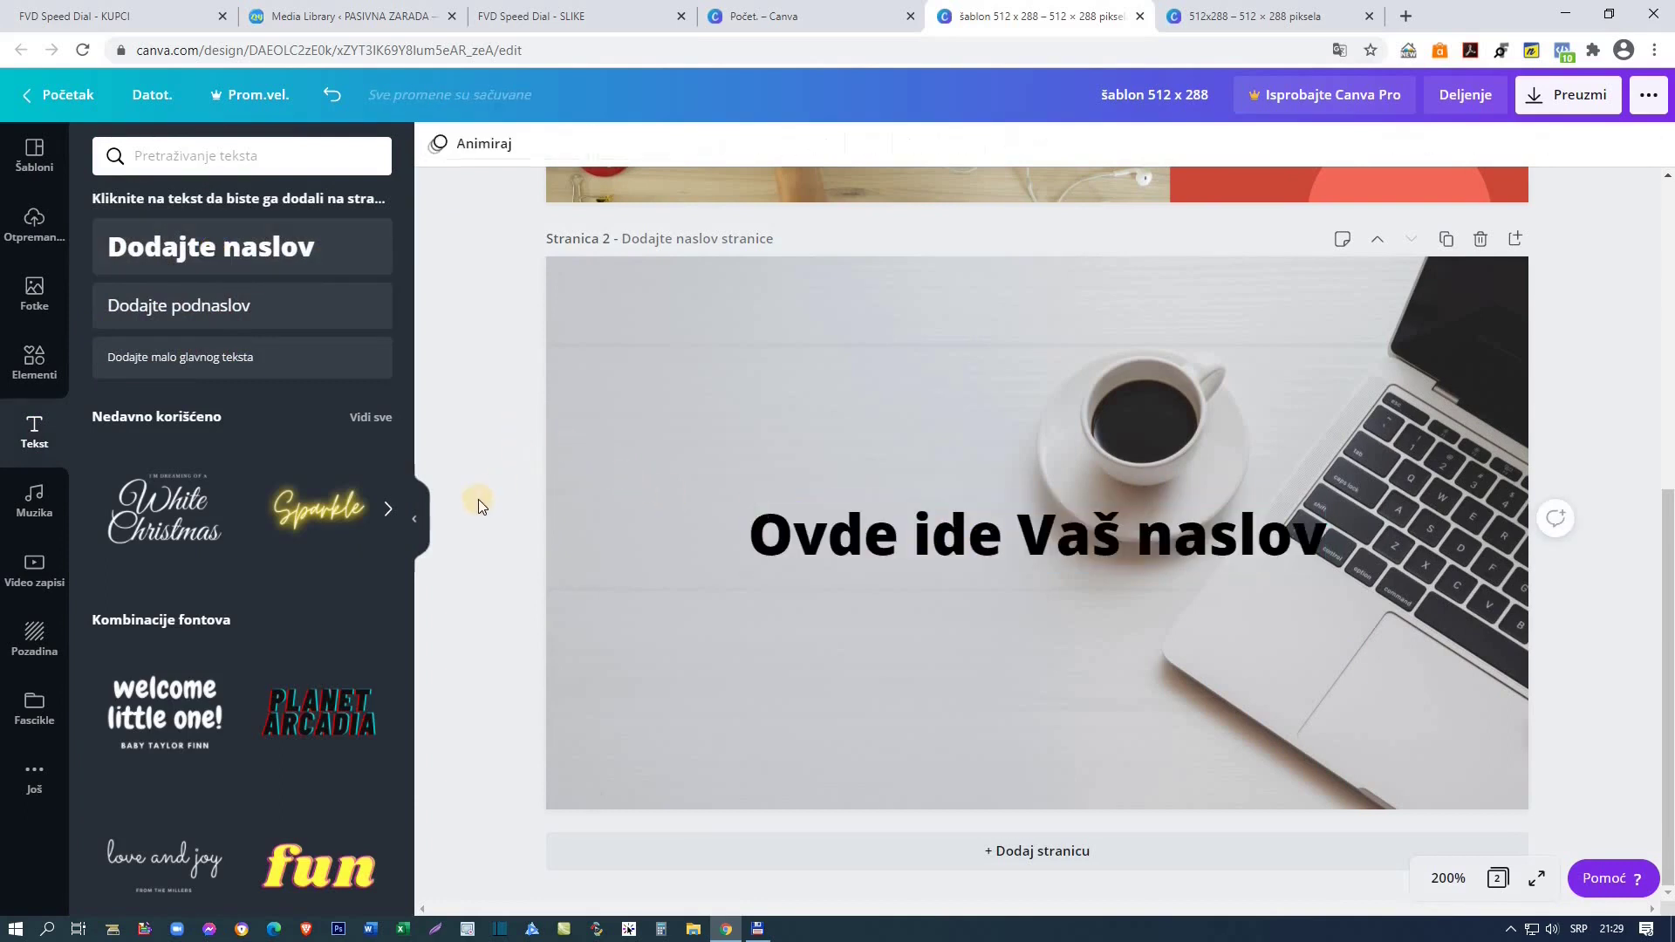
Step: Enlarge the heading to font size 32 and place it in the lower part of page 2
left_click(416, 522)
left_click_drag(770, 548, 628, 363)
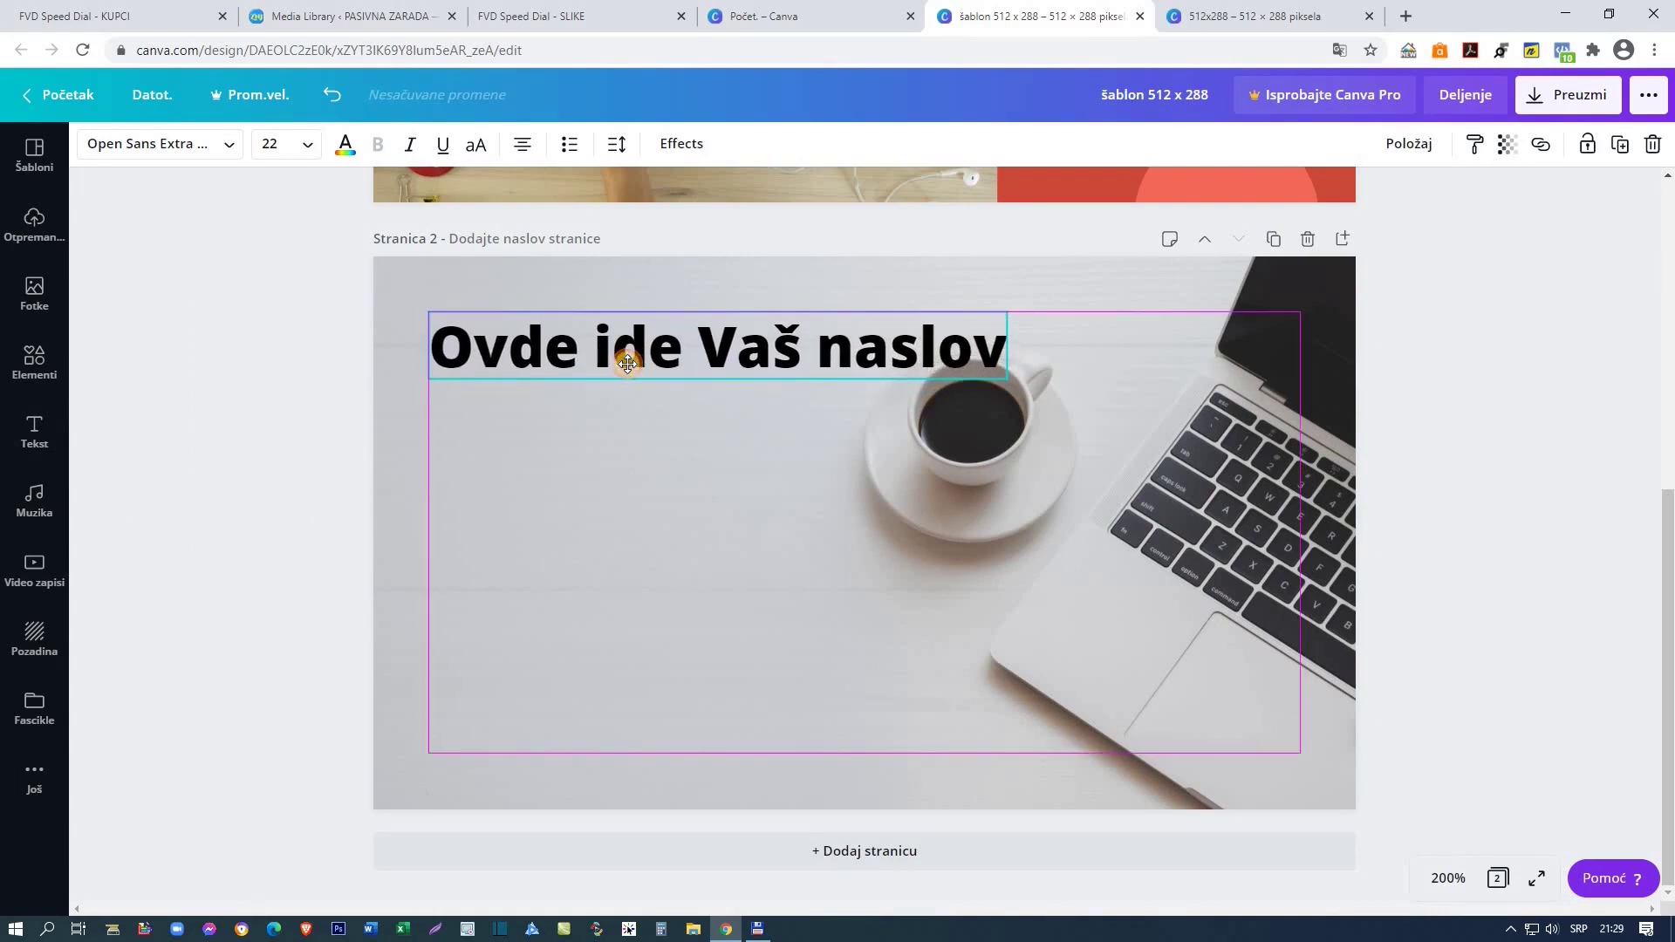
left_click_drag(636, 403, 1269, 498)
left_click_drag(721, 570, 720, 643)
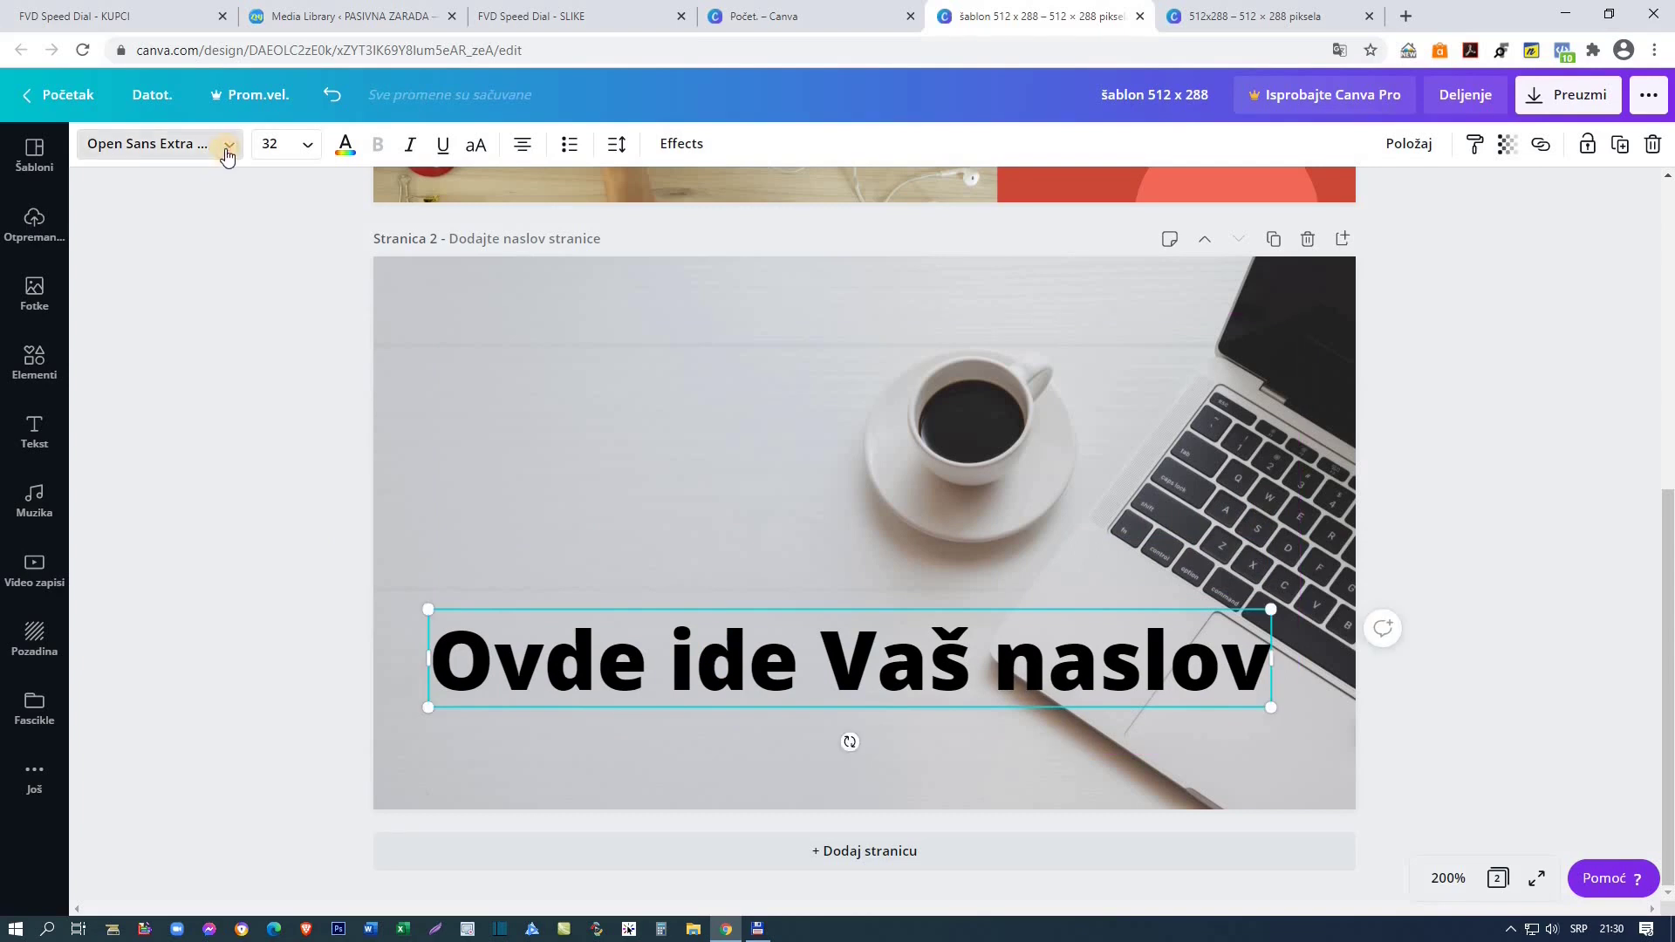
Step: Set the heading's font to League Spartan and its colour to white
left_click(228, 148)
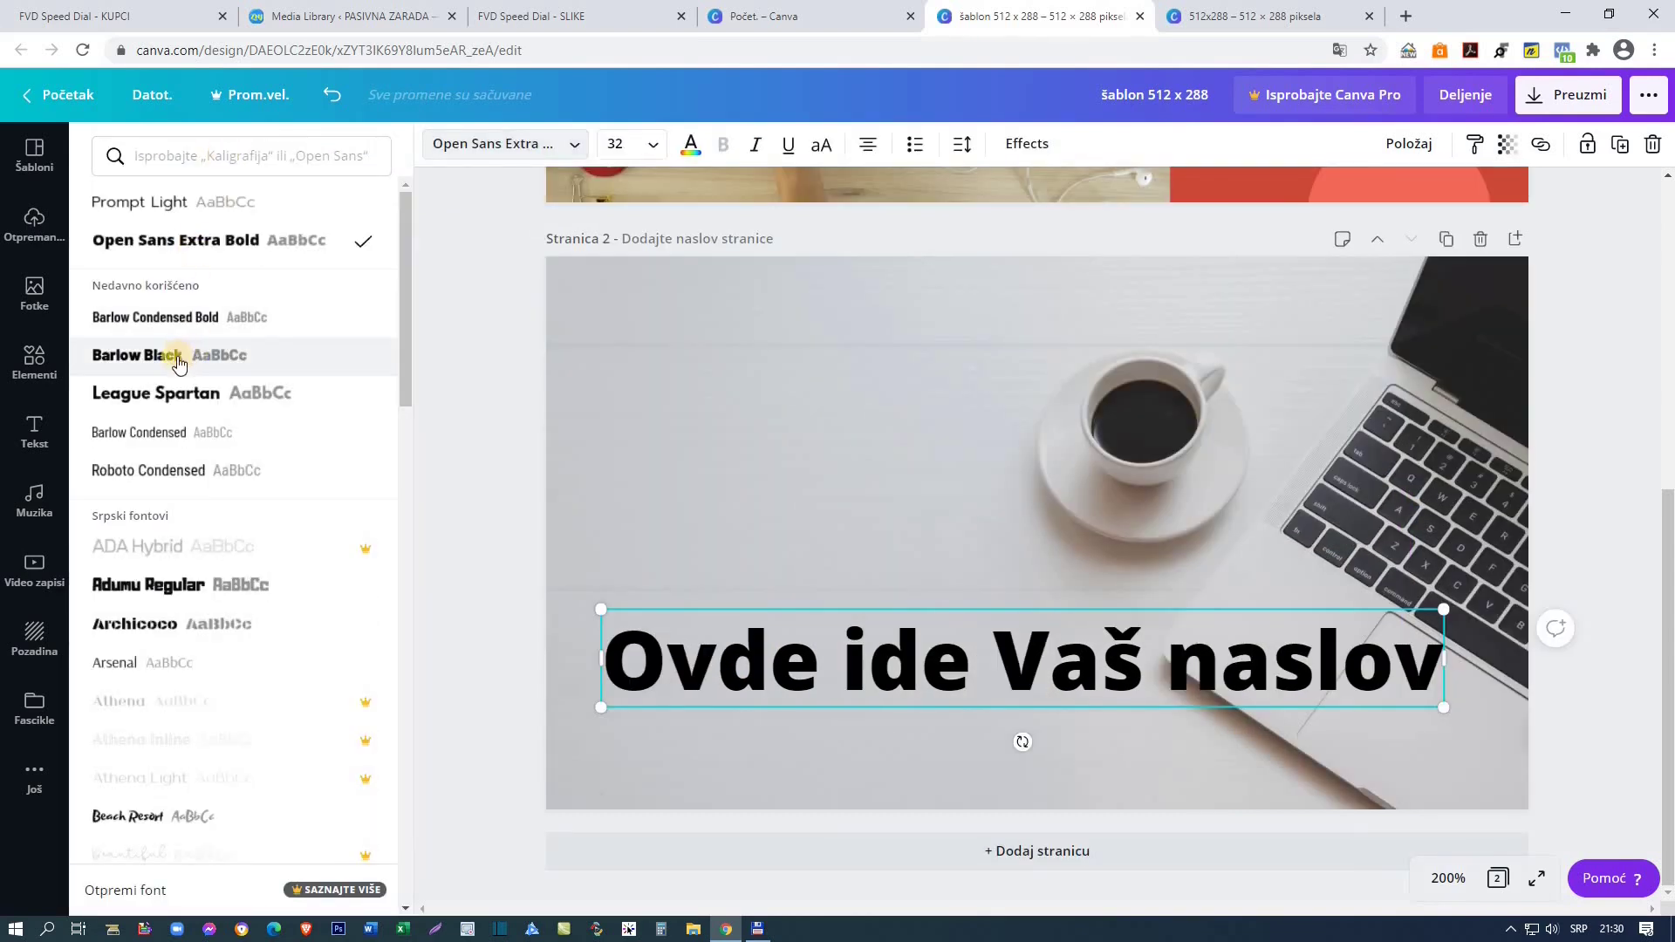
left_click(174, 394)
left_click(652, 144)
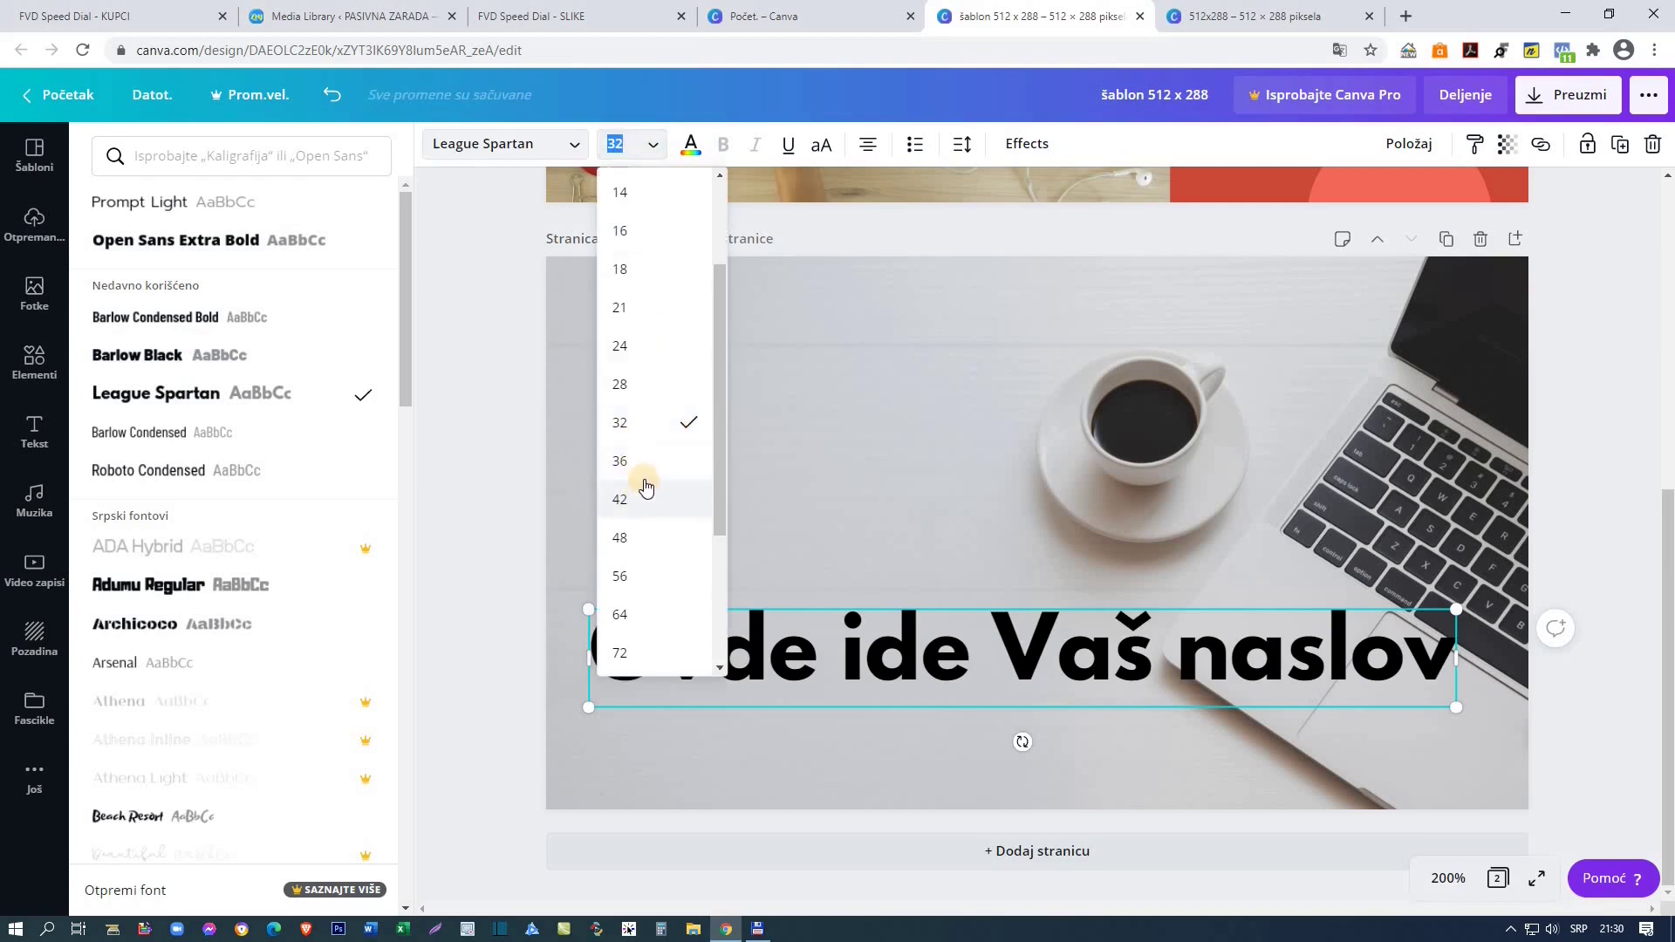
left_click(690, 144)
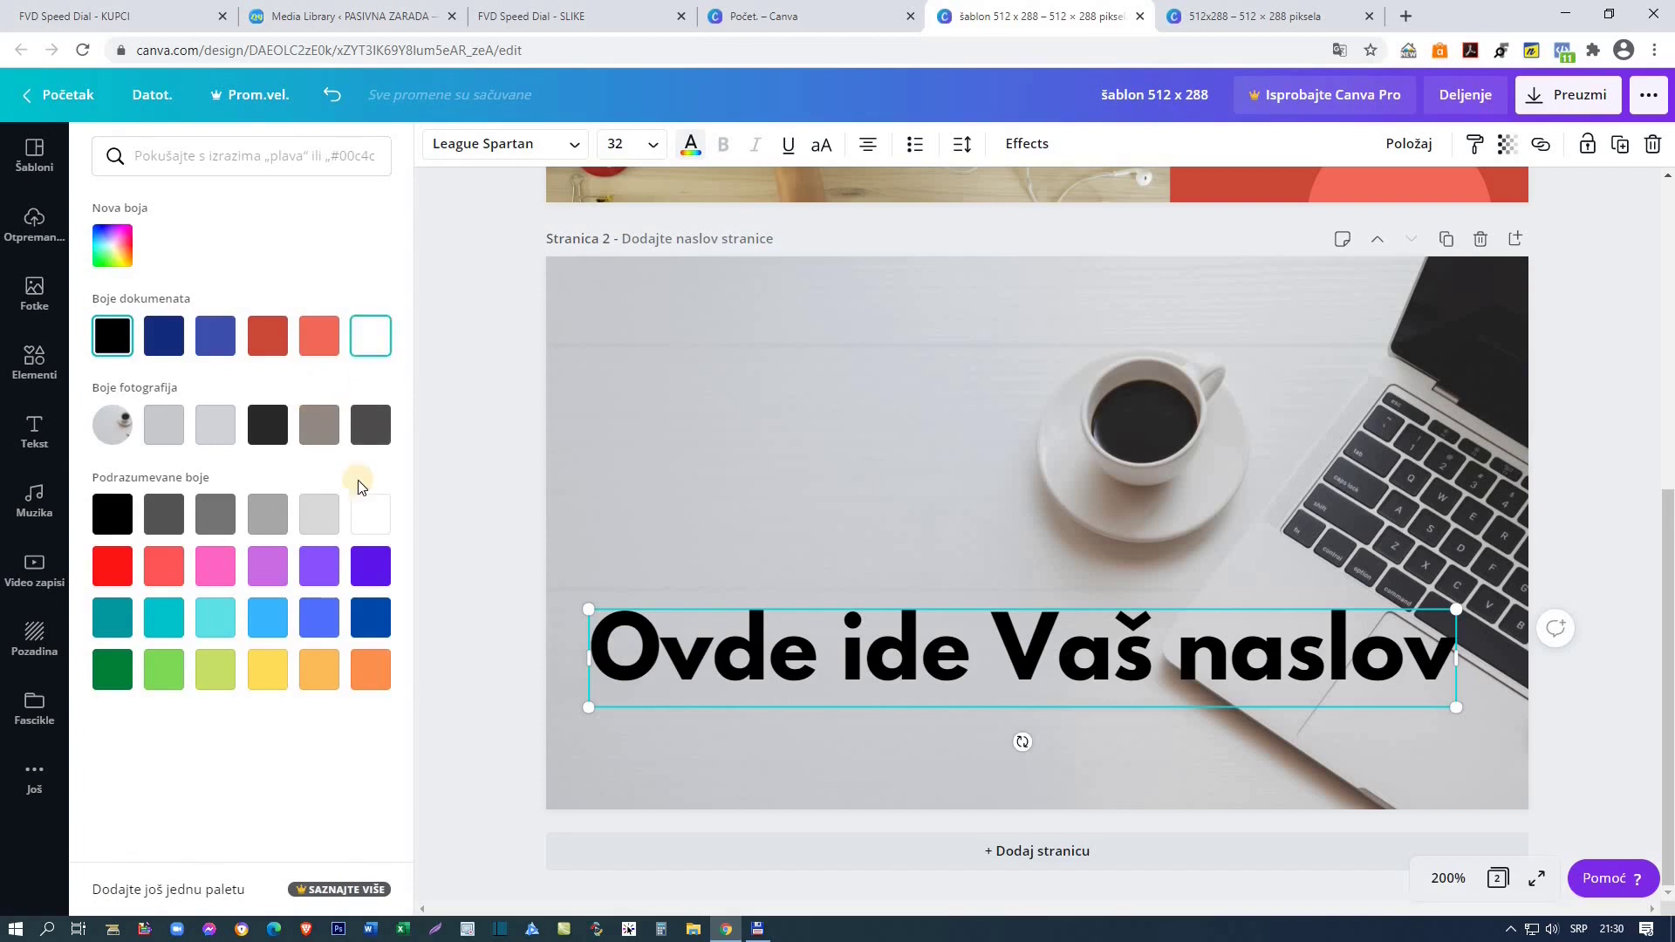
left_click(370, 514)
Step: Set the heading's letter spacing to 10 and anchor its text box at the middle
left_click(959, 148)
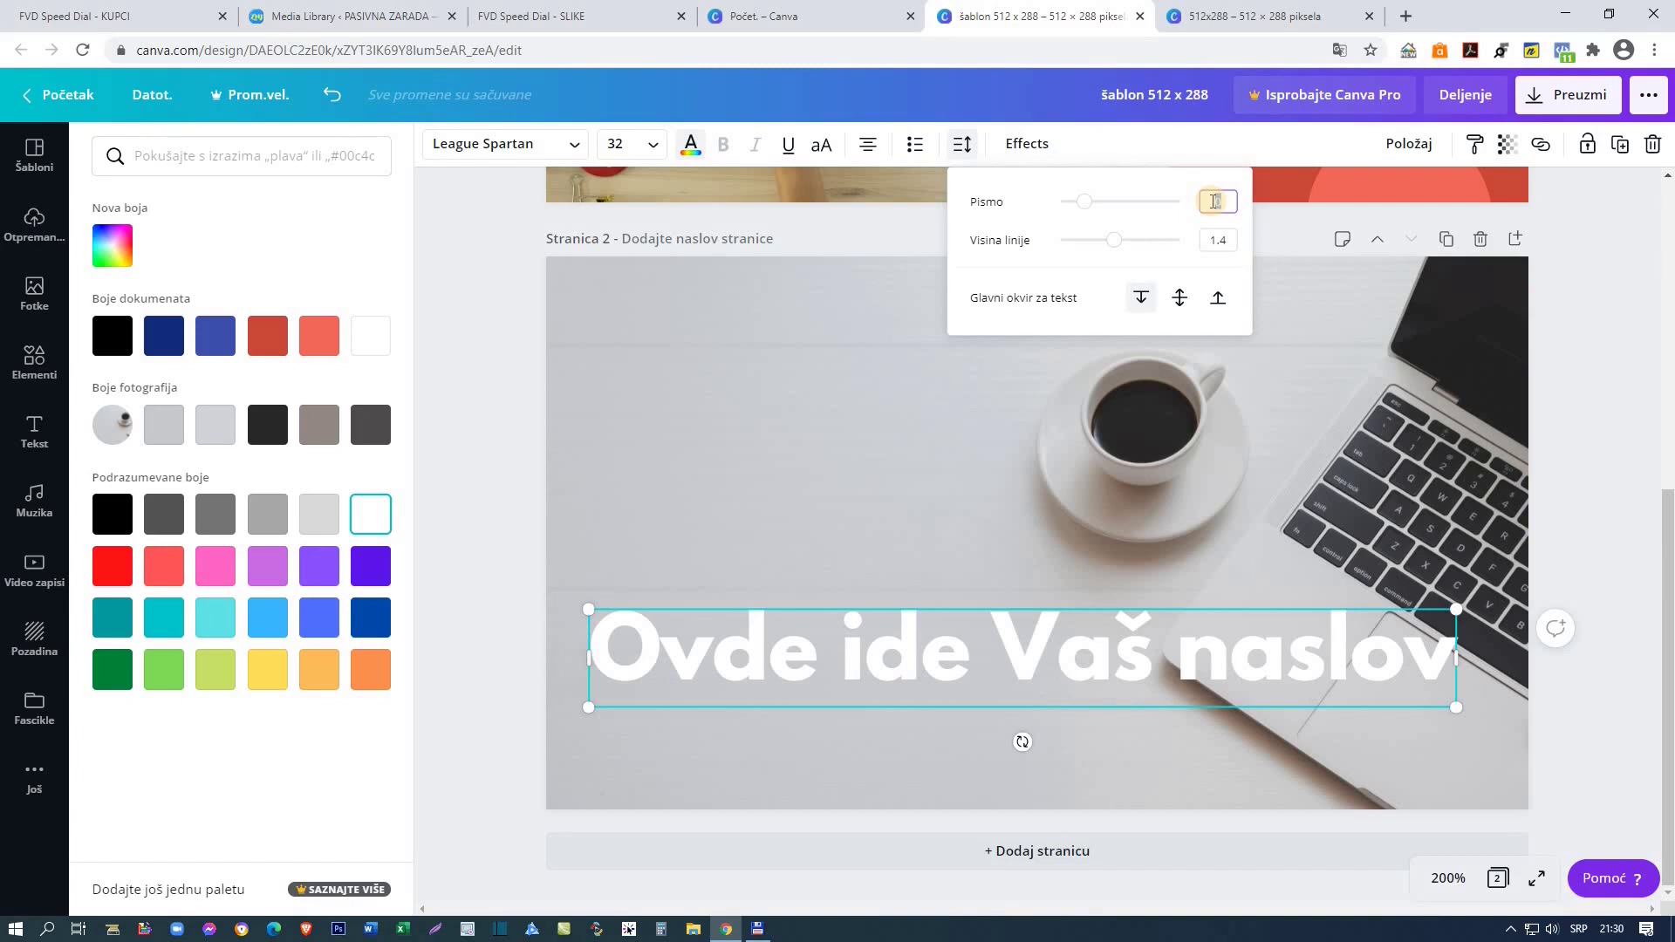
key("Return")
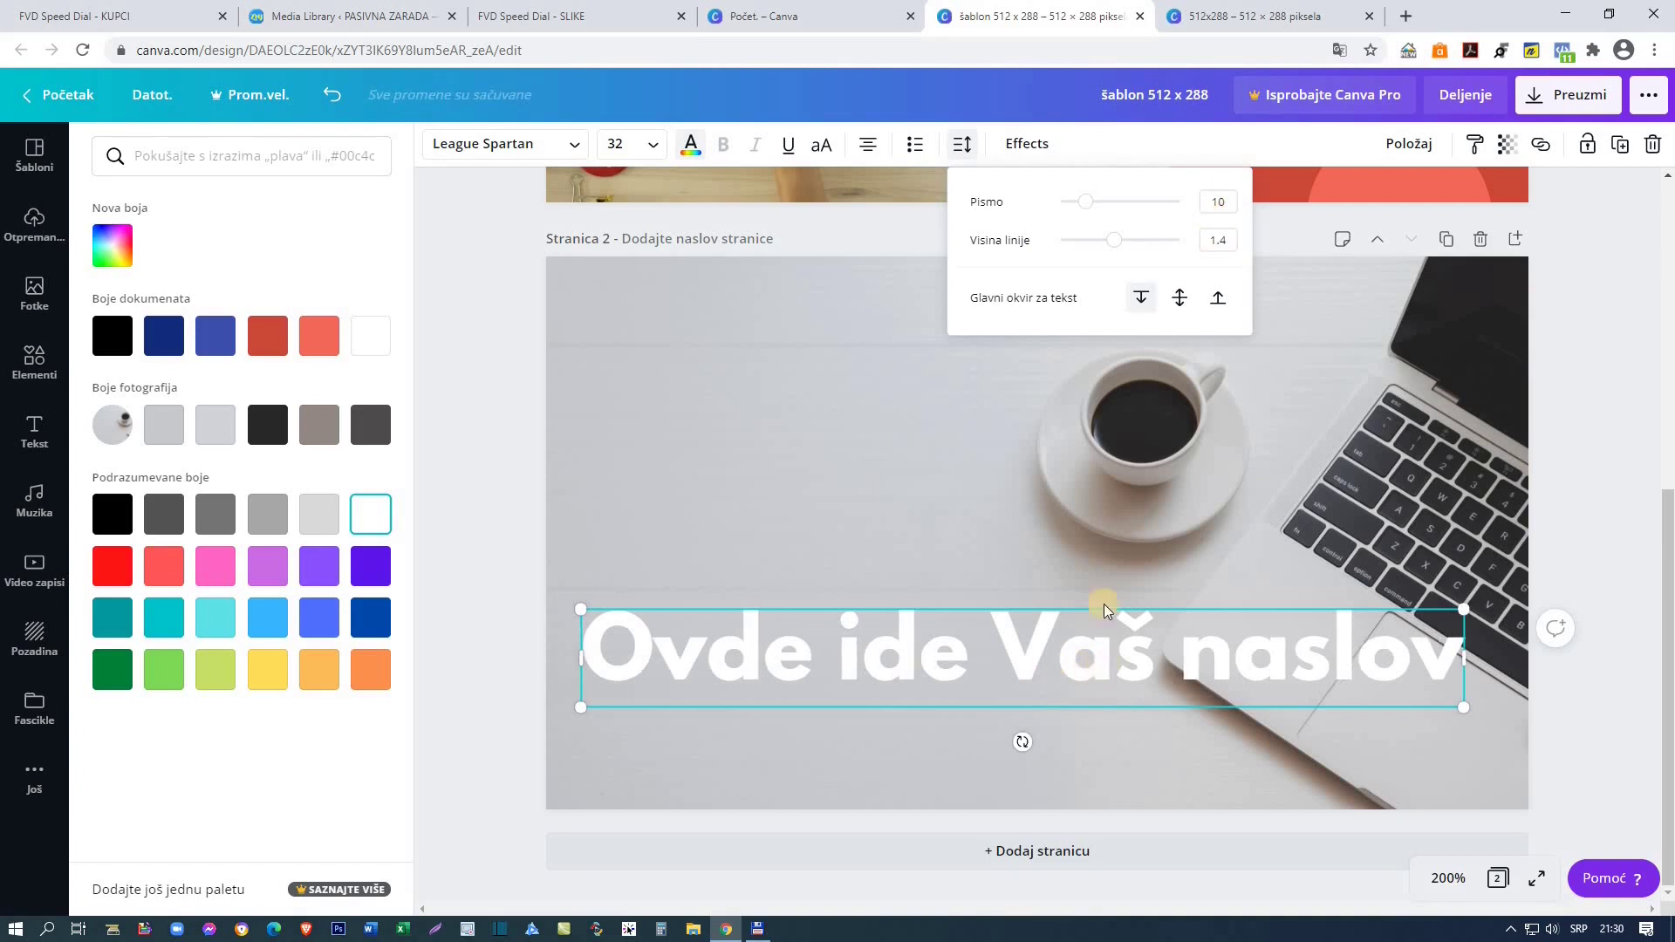
left_click(1179, 298)
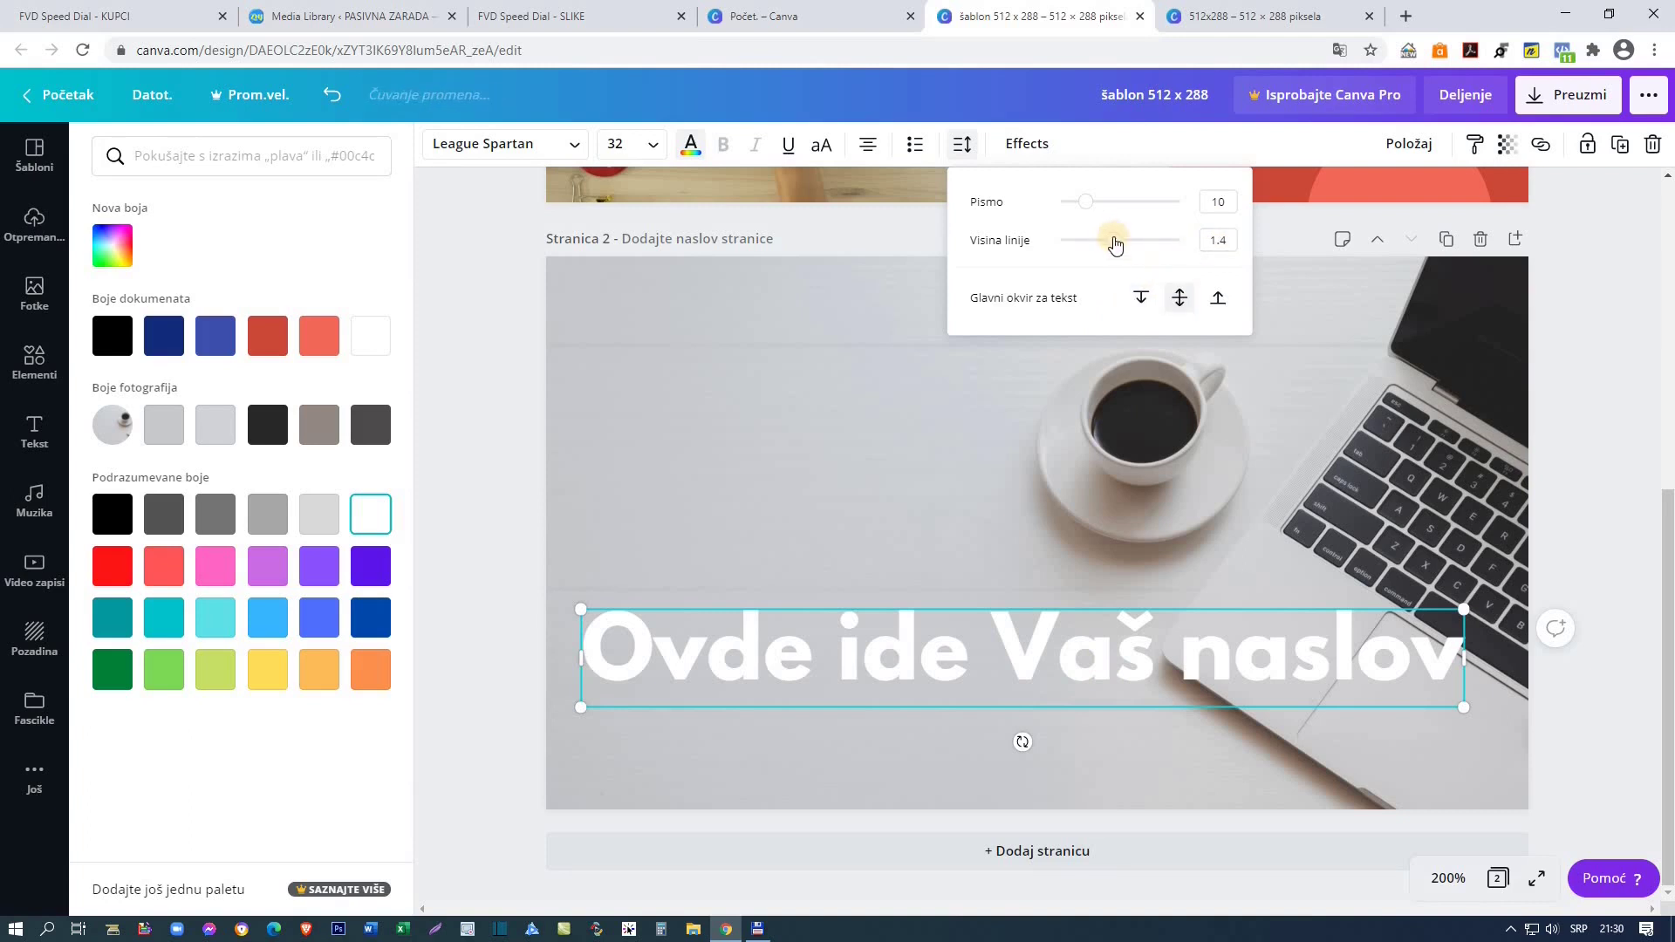
left_click_drag(1116, 245, 1119, 246)
Step: Fit the heading's text box between the page margins so it wraps onto two lines, and reduce its line height
mouse_move(1463, 658)
left_mouse_down()
mouse_move(1533, 667)
mouse_move(1473, 666)
left_mouse_up()
left_click_drag(580, 658, 595, 660)
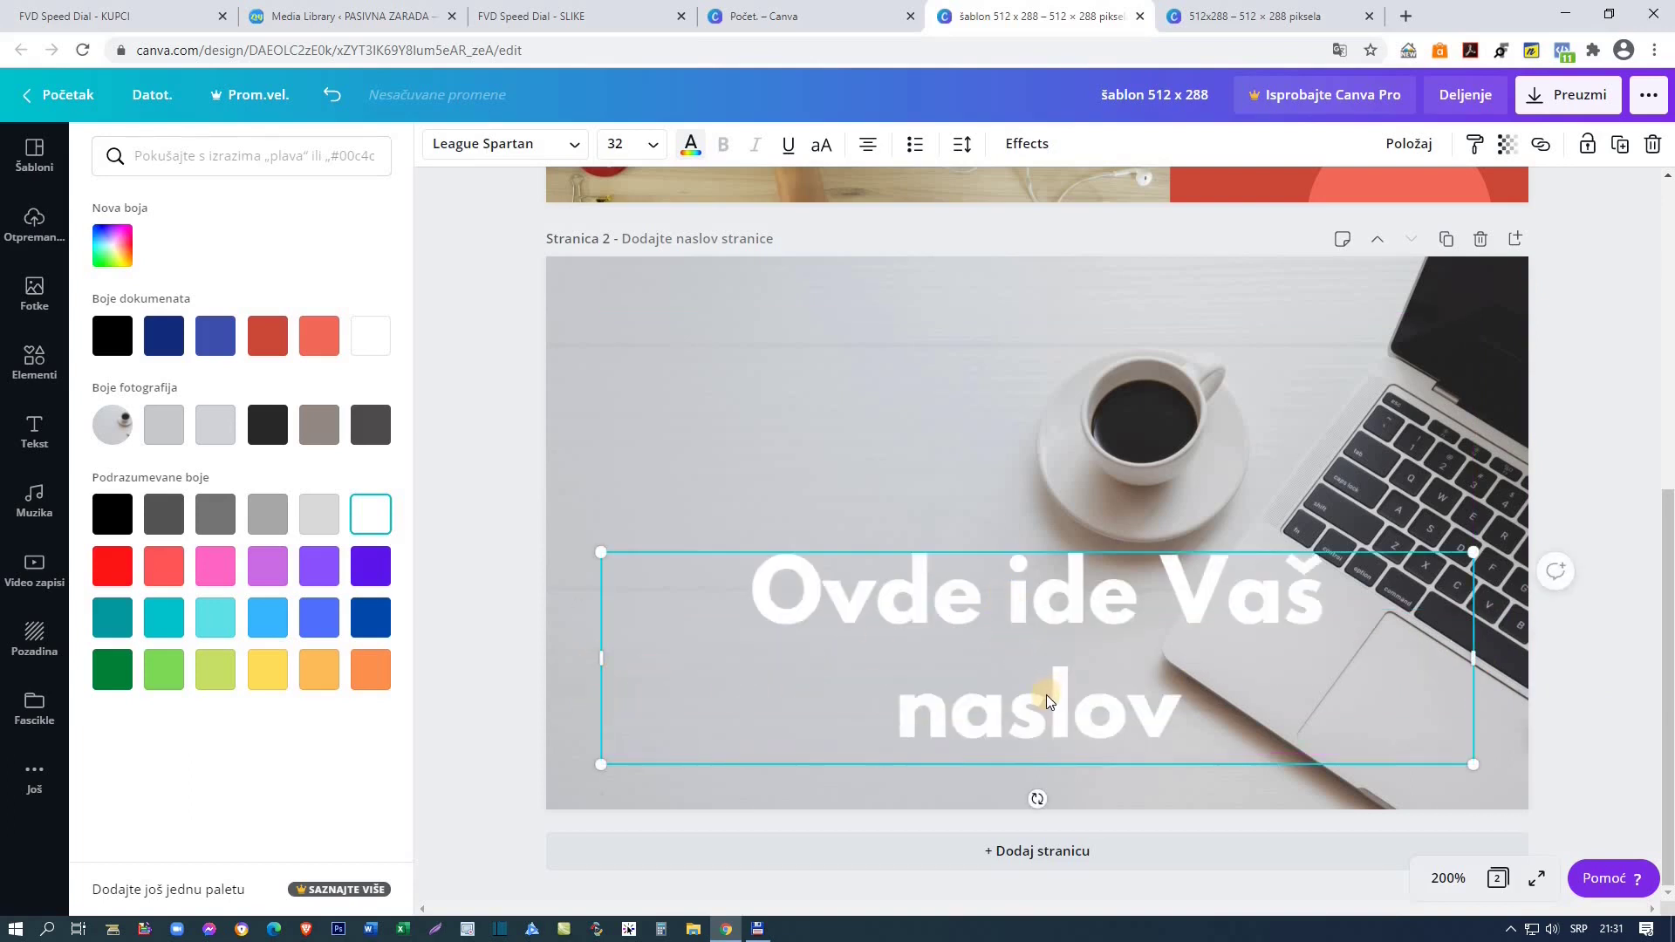
left_click(961, 144)
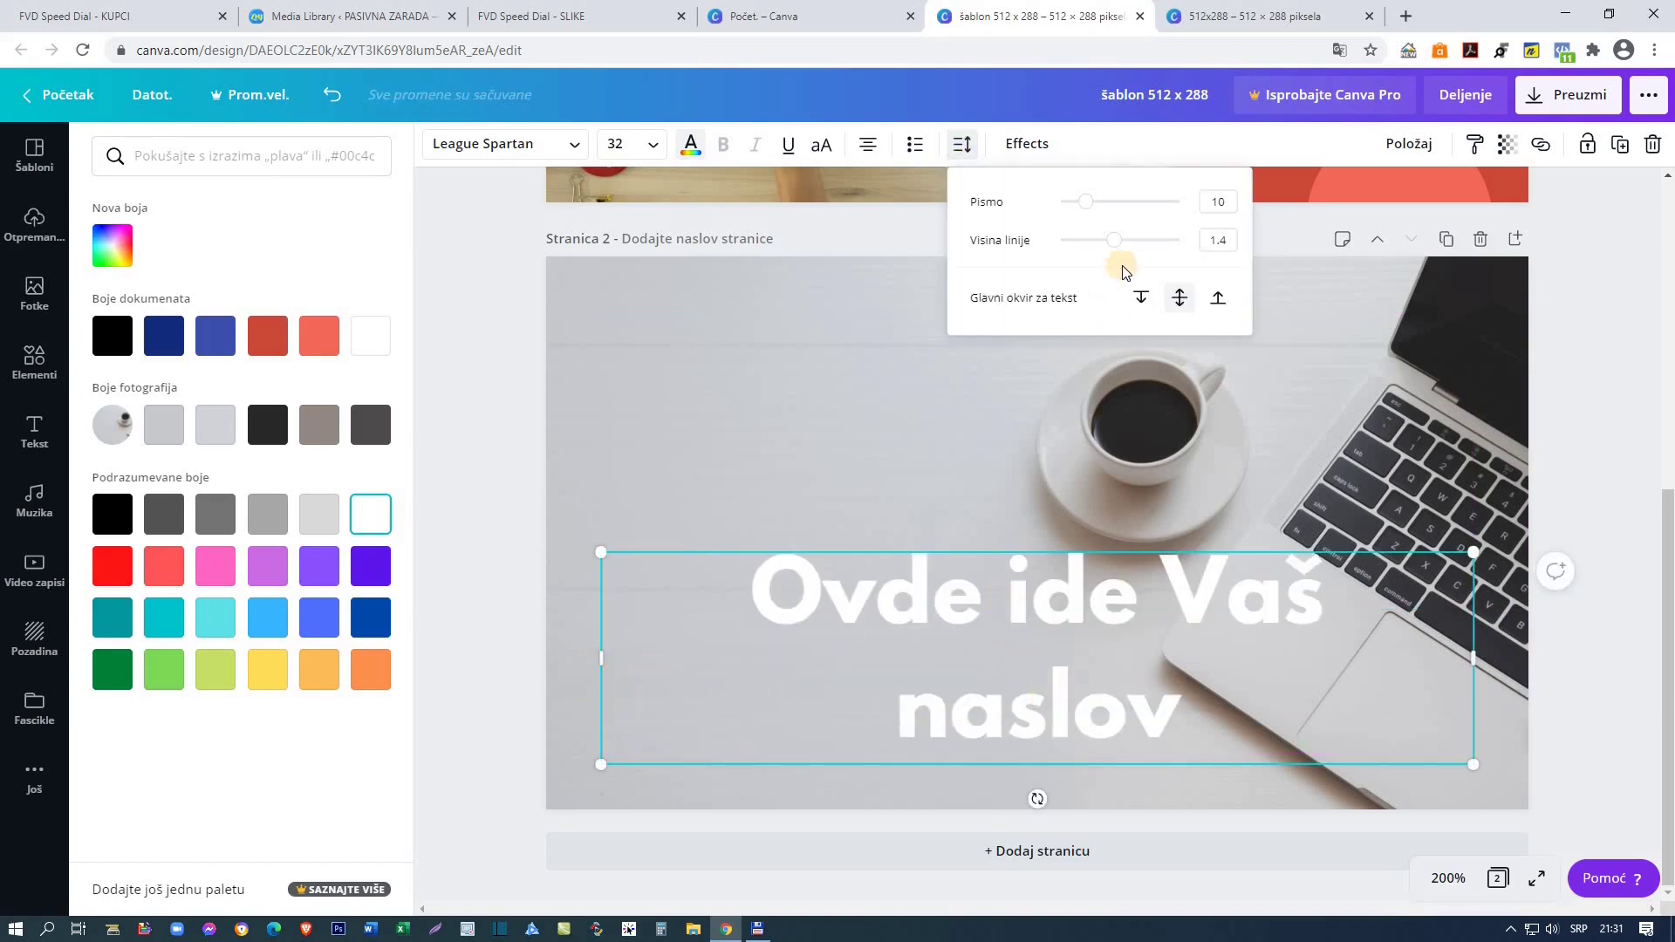
left_click_drag(1126, 250, 1091, 202)
left_click(488, 453)
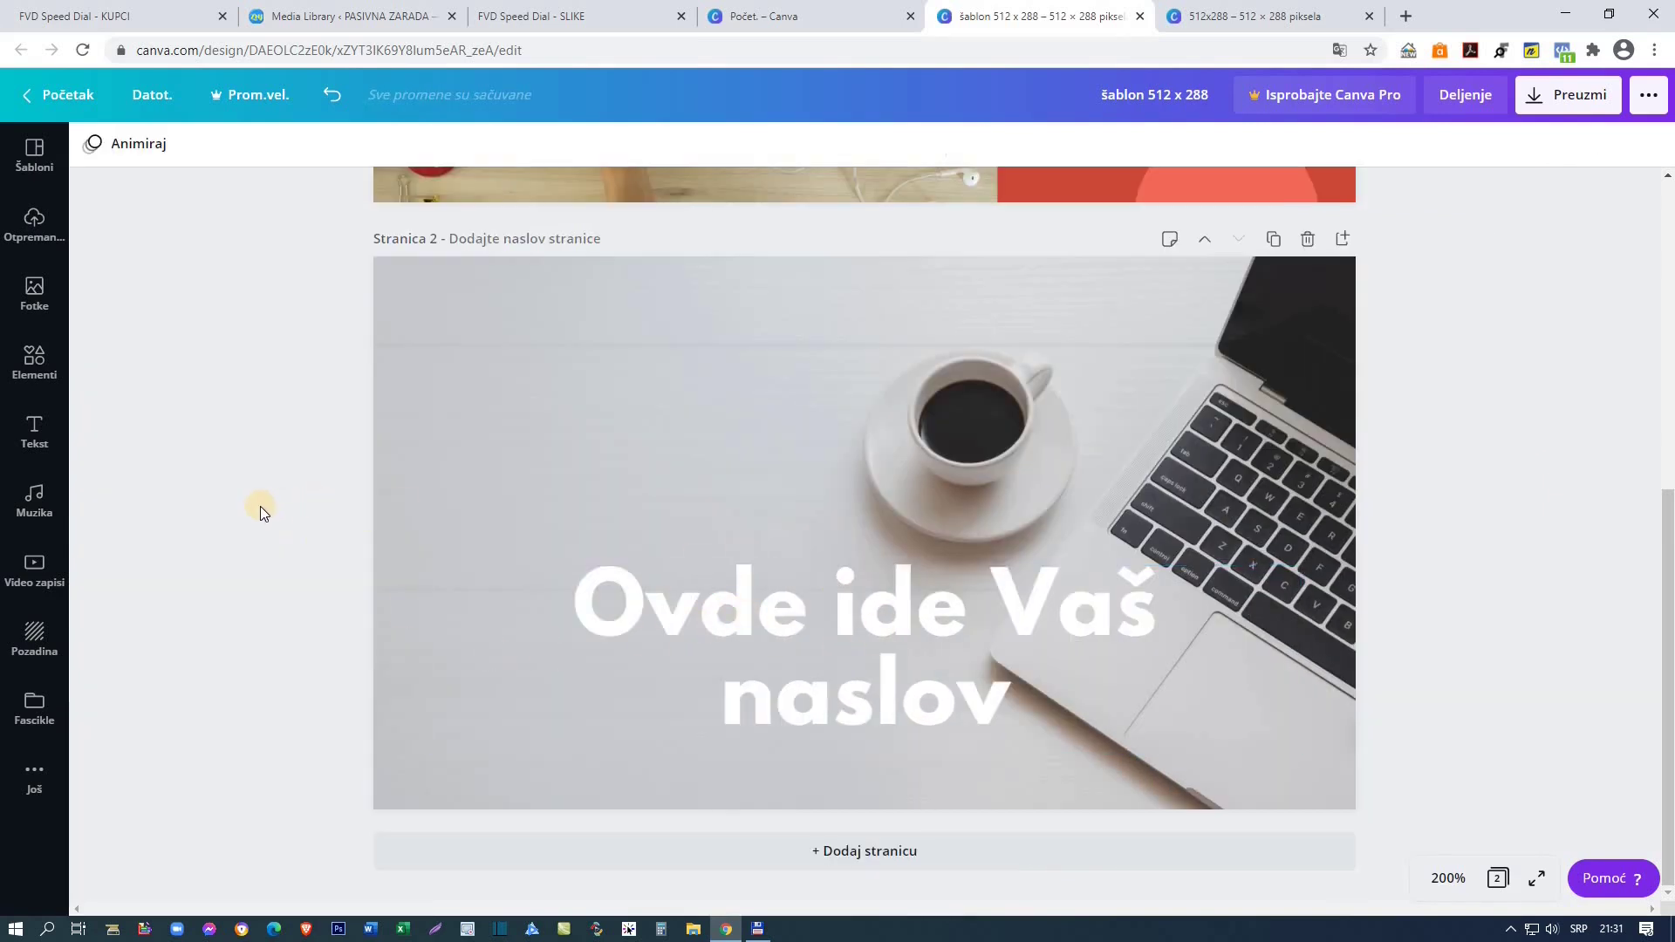
Step: Try the Senka, Podizanje, Prazno, Uplitanje, Eho, Kvar and Neon text effects on the page 2 heading
left_click(726, 603)
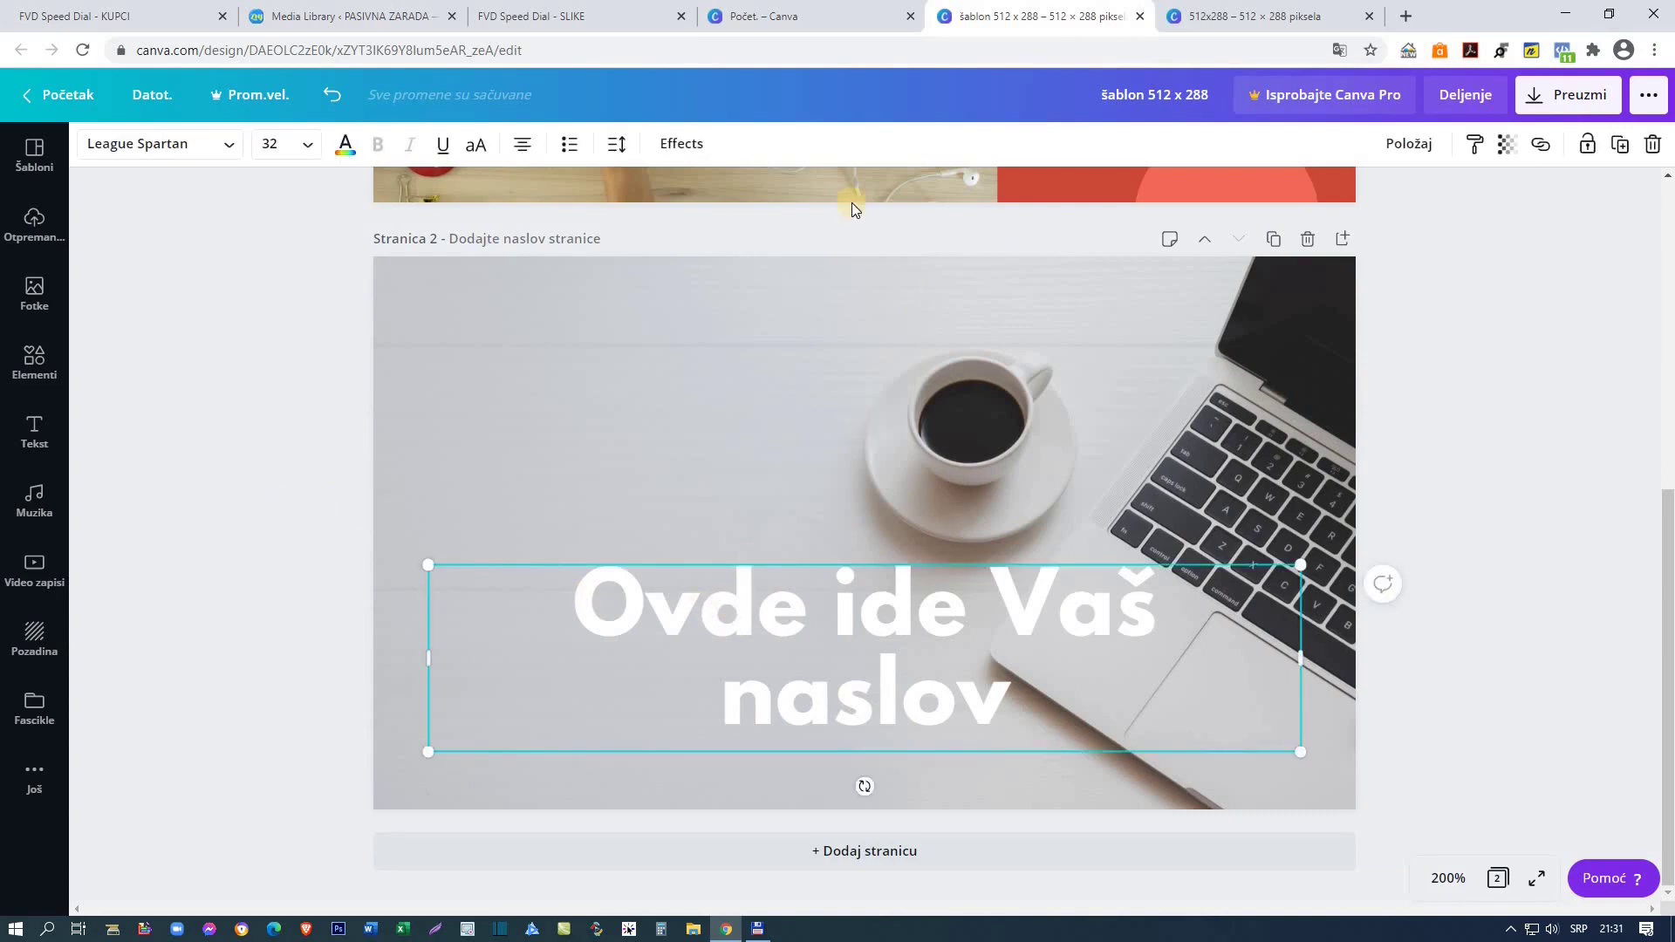
left_click(684, 144)
left_click(248, 257)
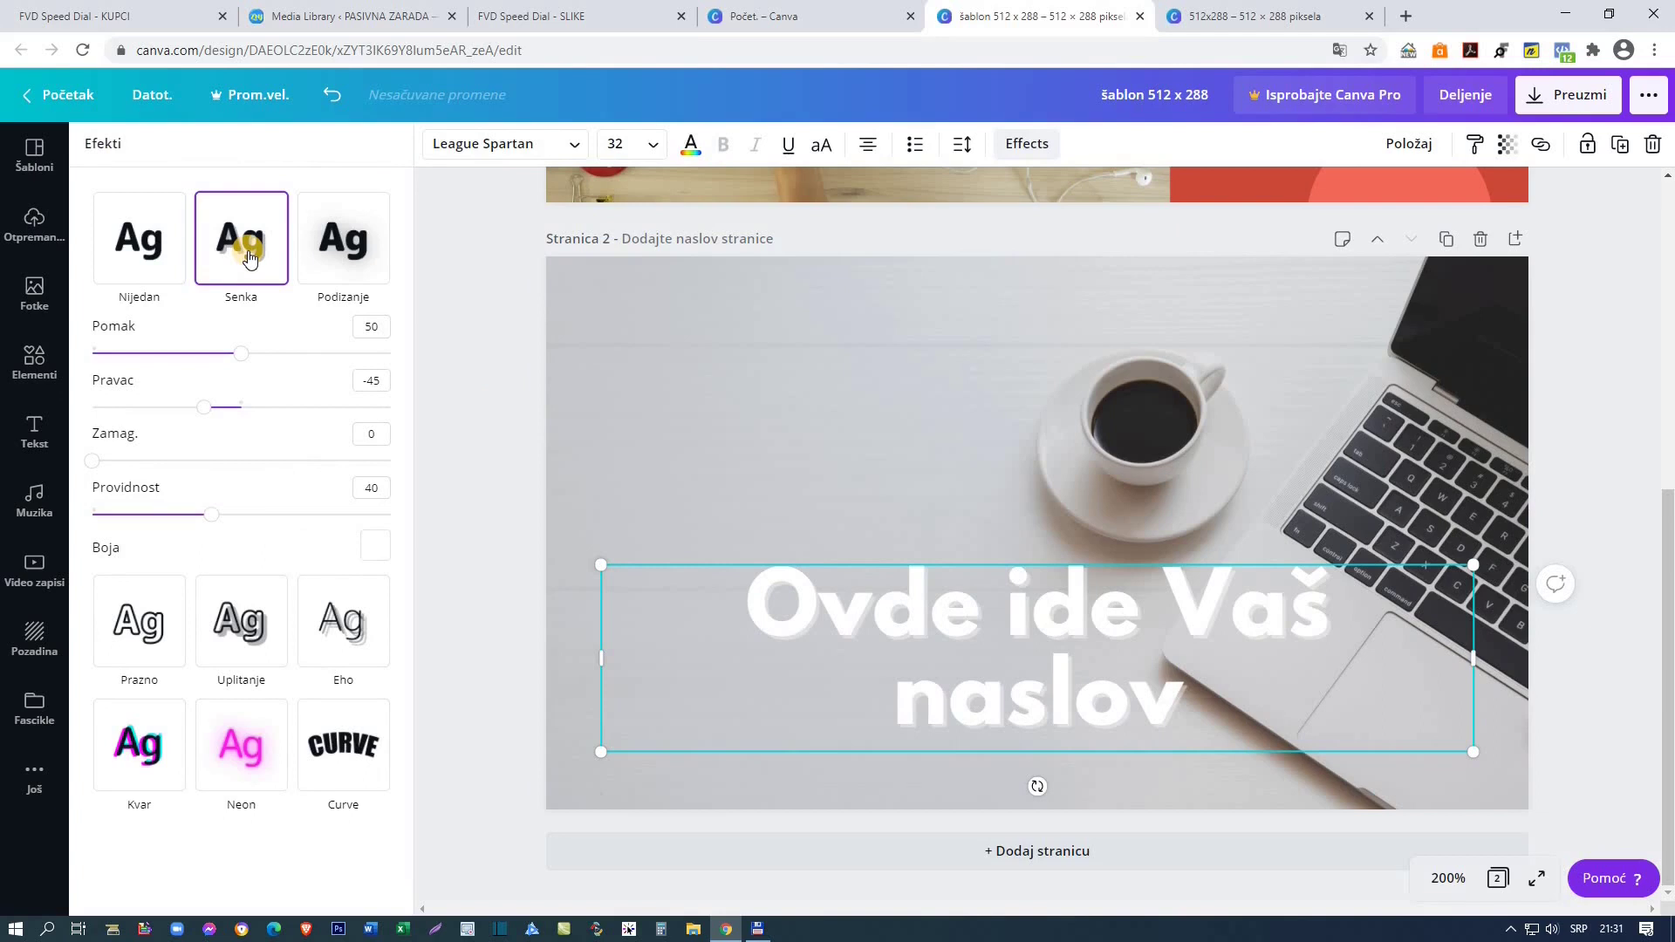
left_click(334, 249)
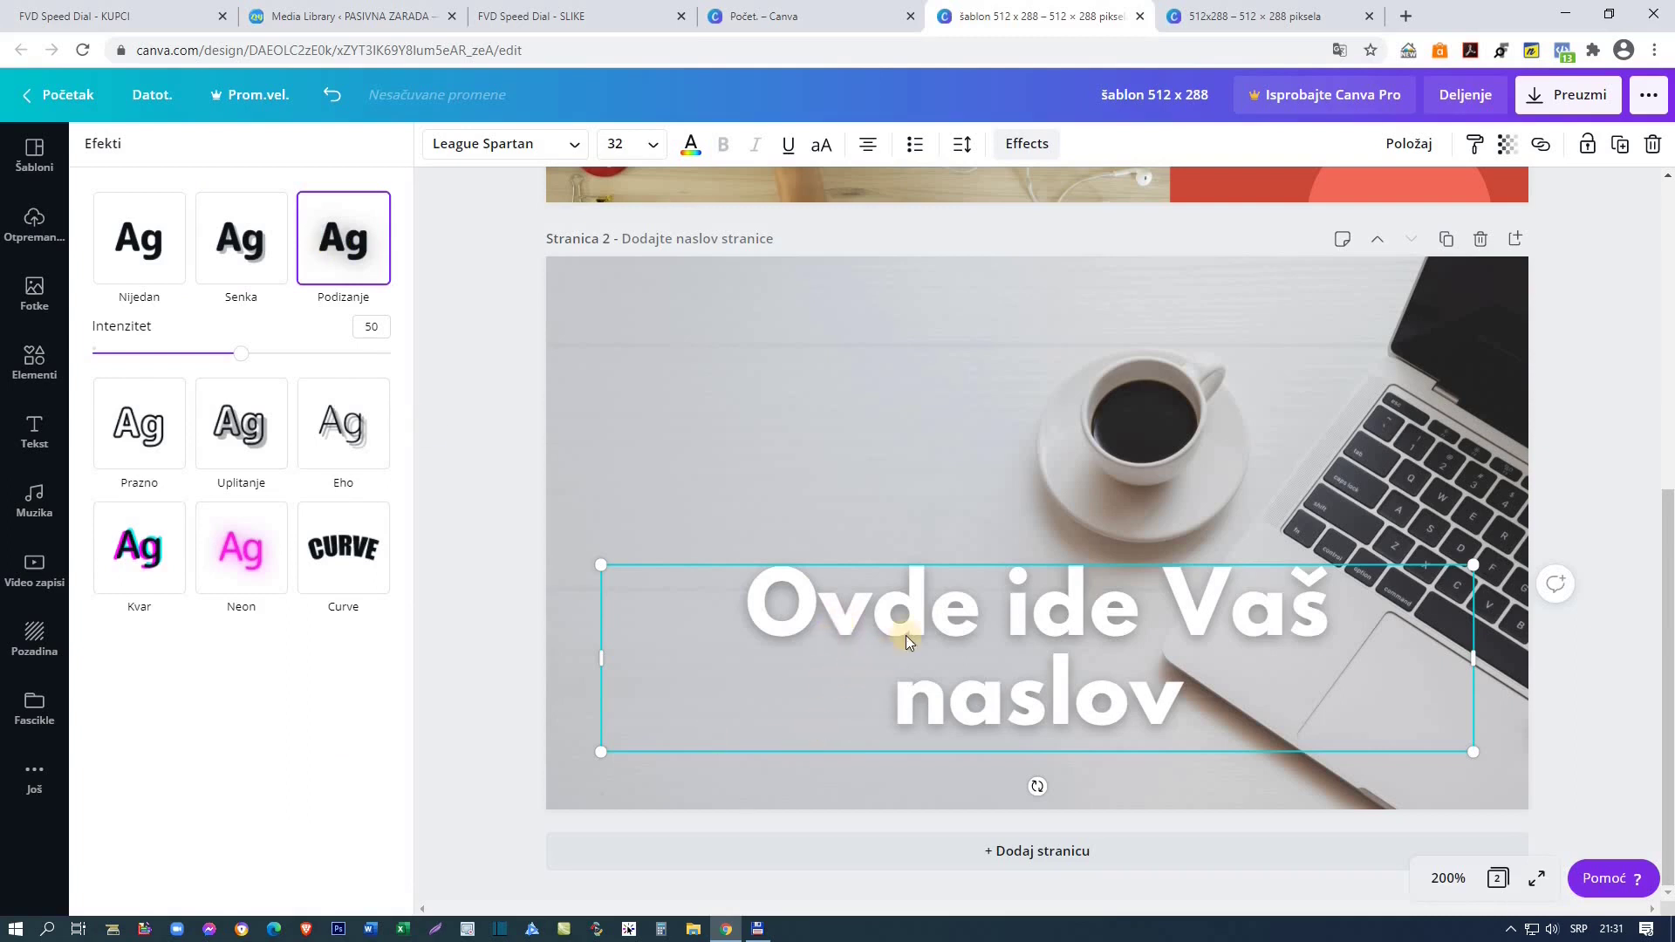
left_click(150, 436)
left_click(233, 386)
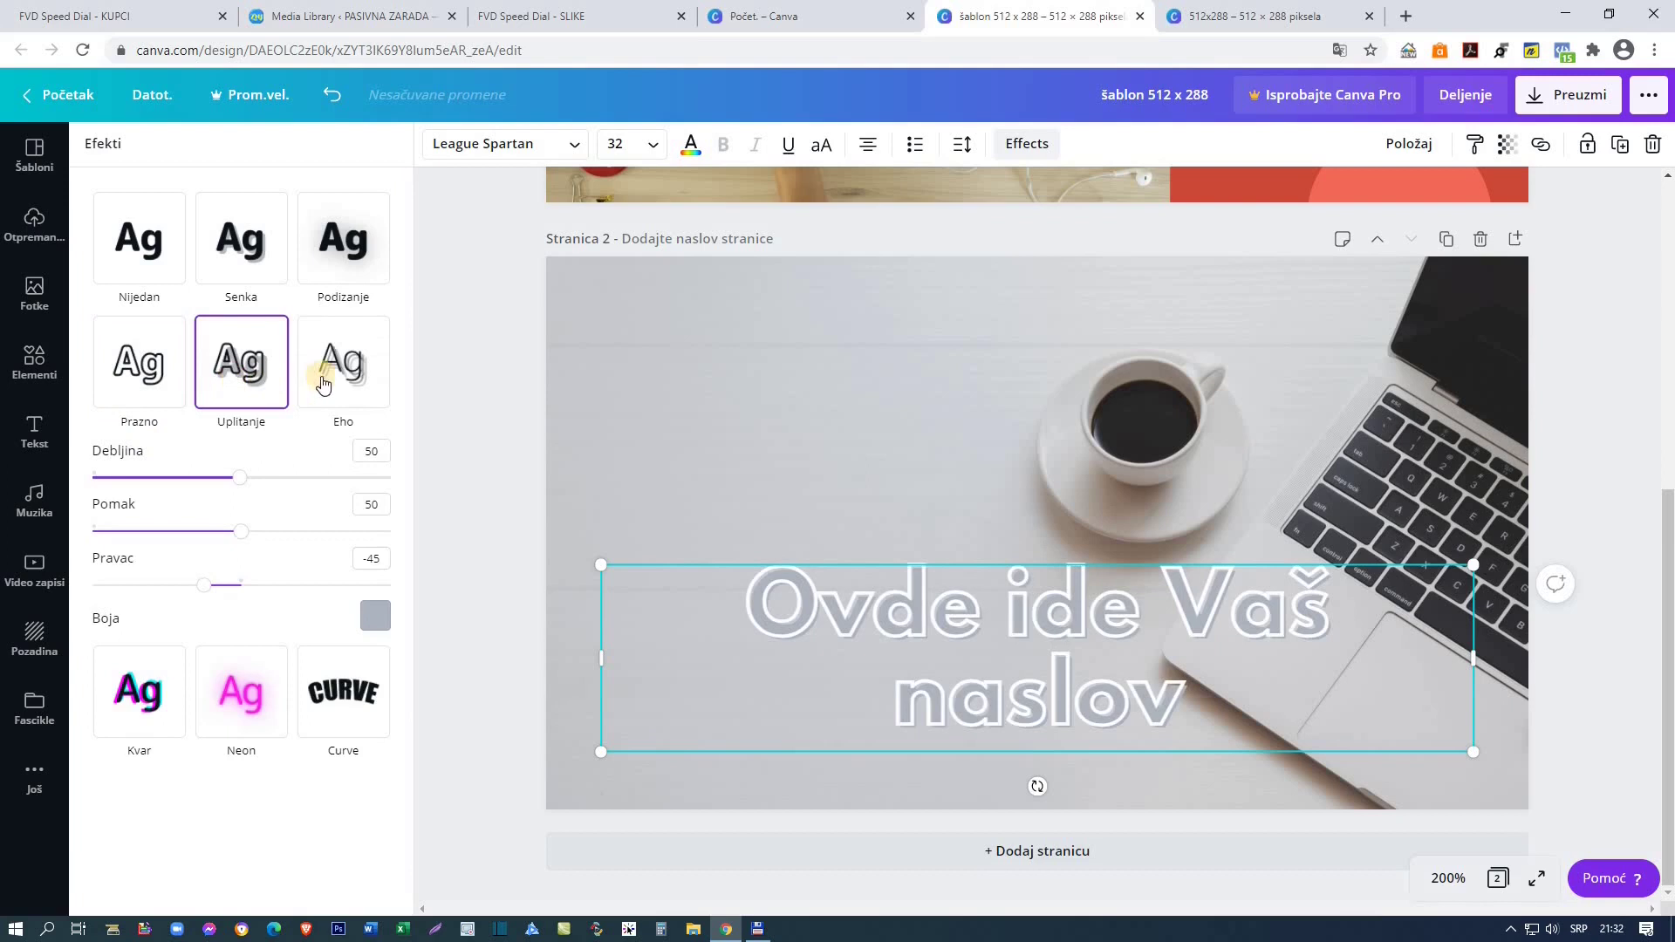
left_click(330, 364)
left_click(139, 657)
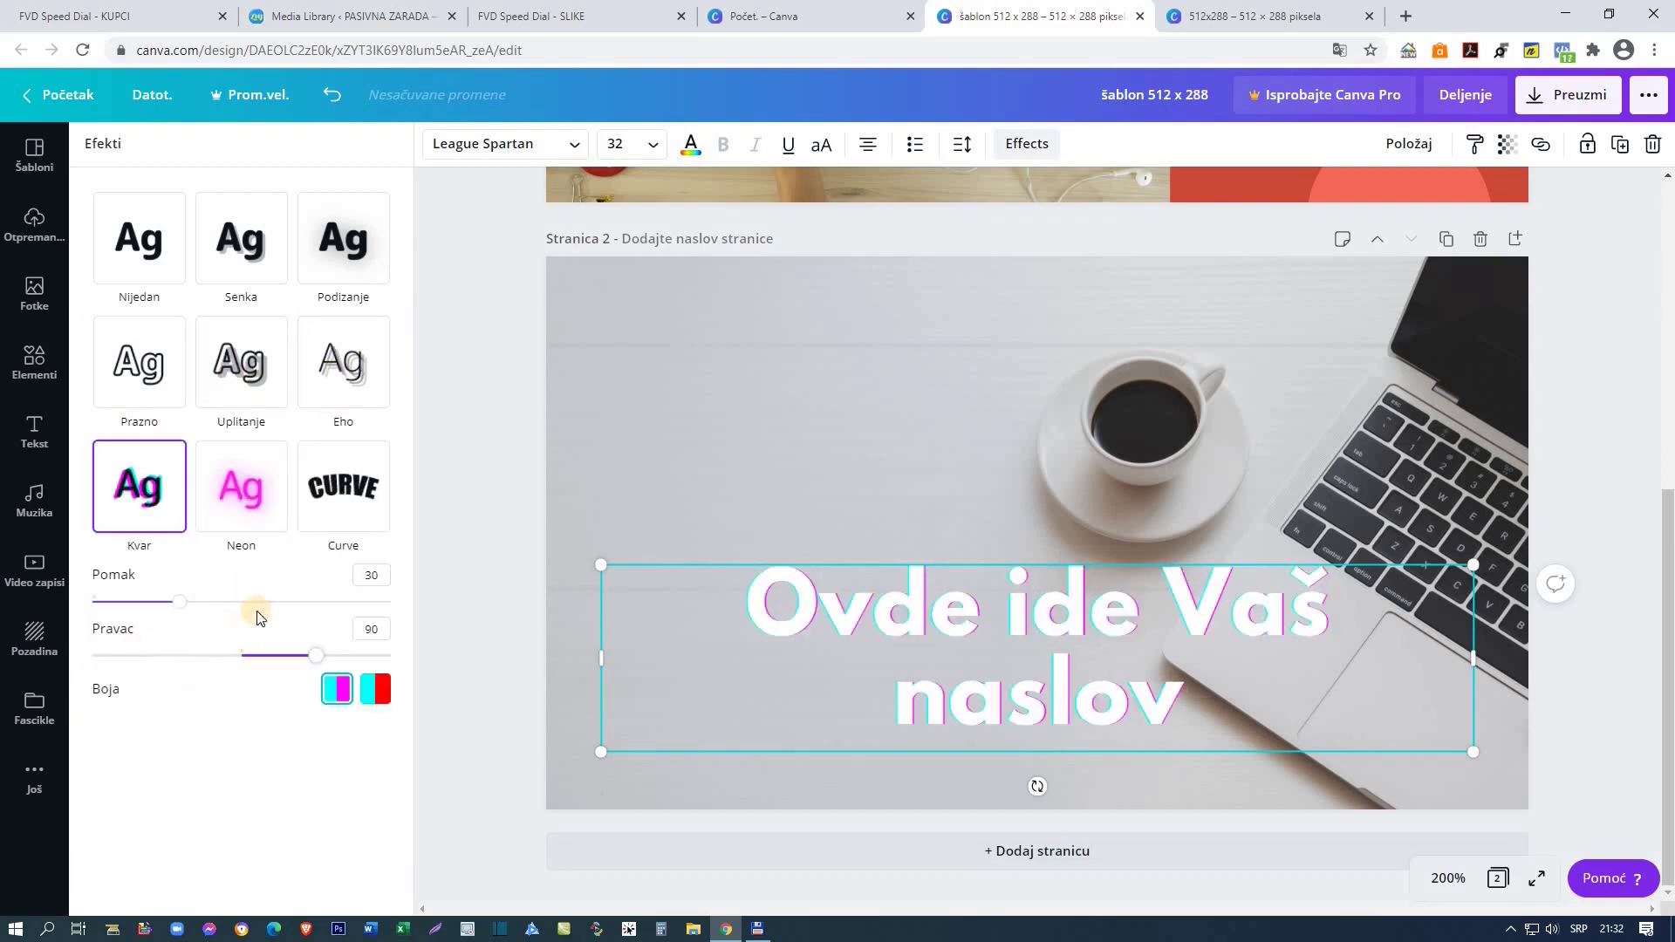
left_click(241, 486)
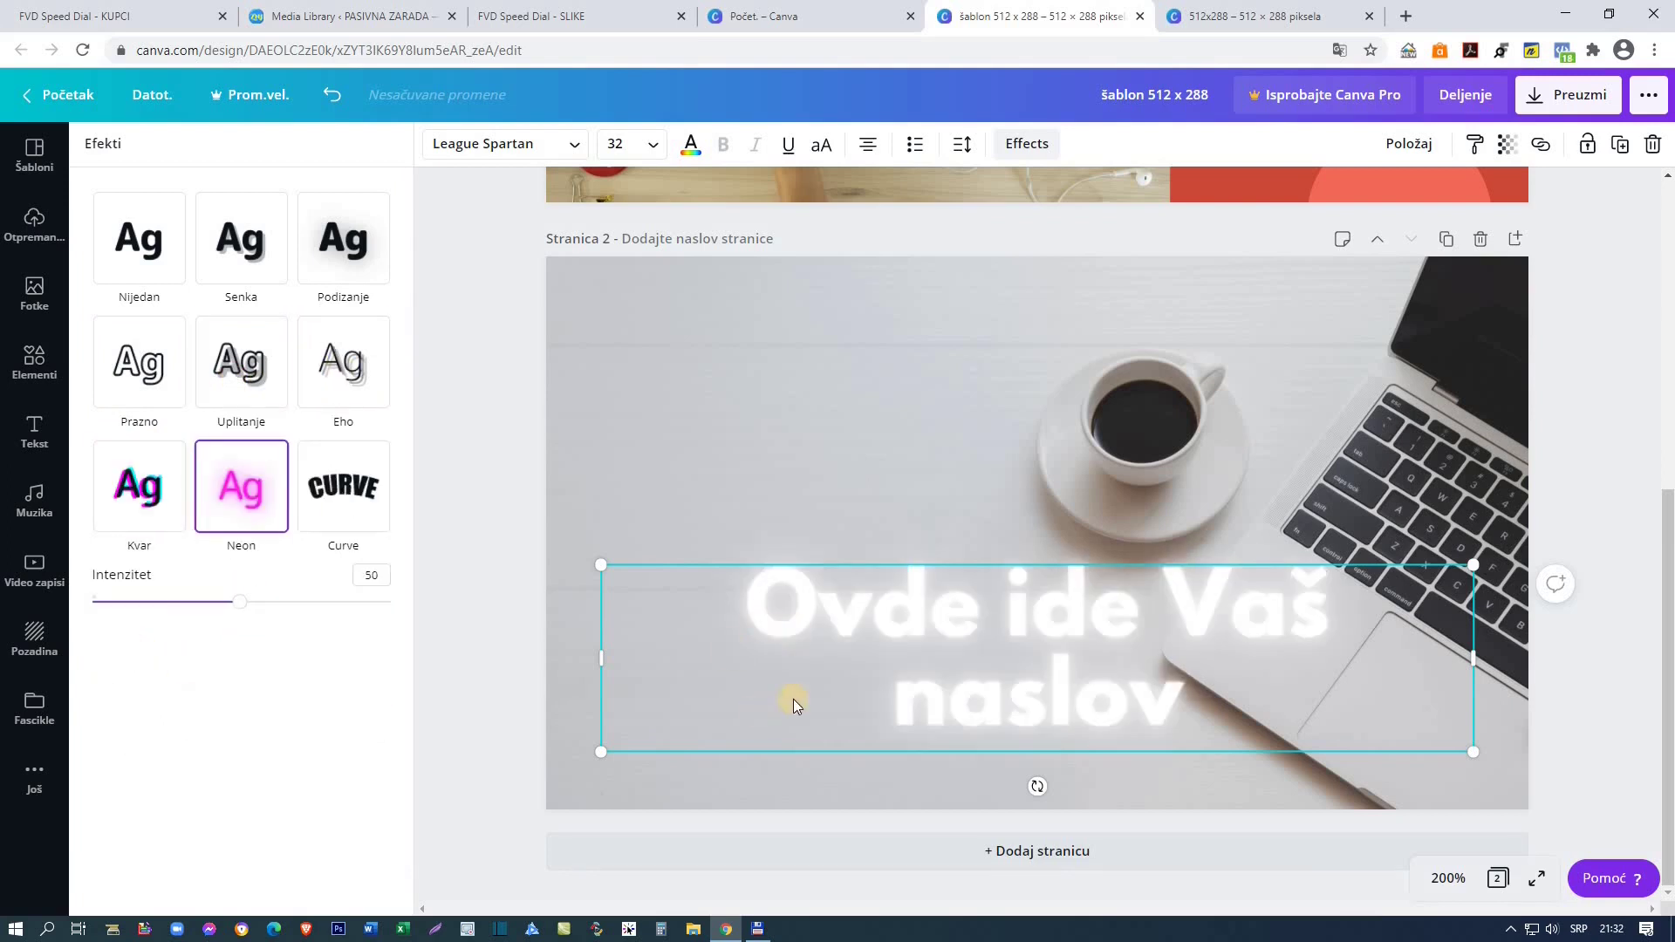
Step: Put the heading on one line by applying and removing the Curve effect, and give it the Podizanje effect with adjusted intensity
left_click(356, 499)
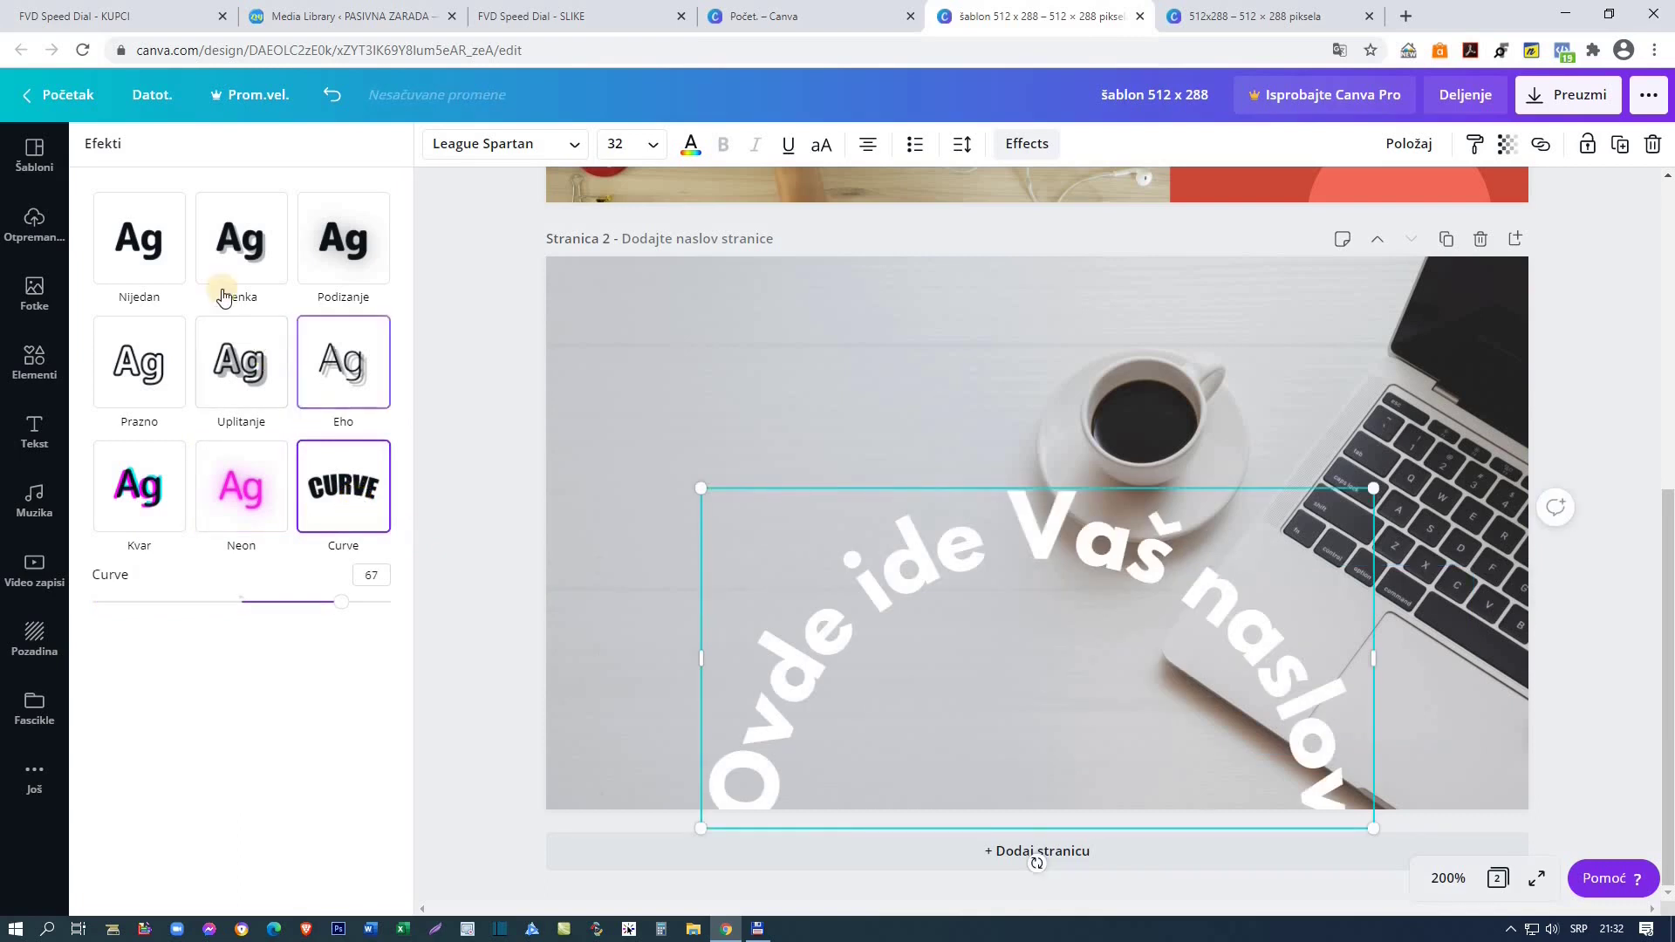
left_click(131, 242)
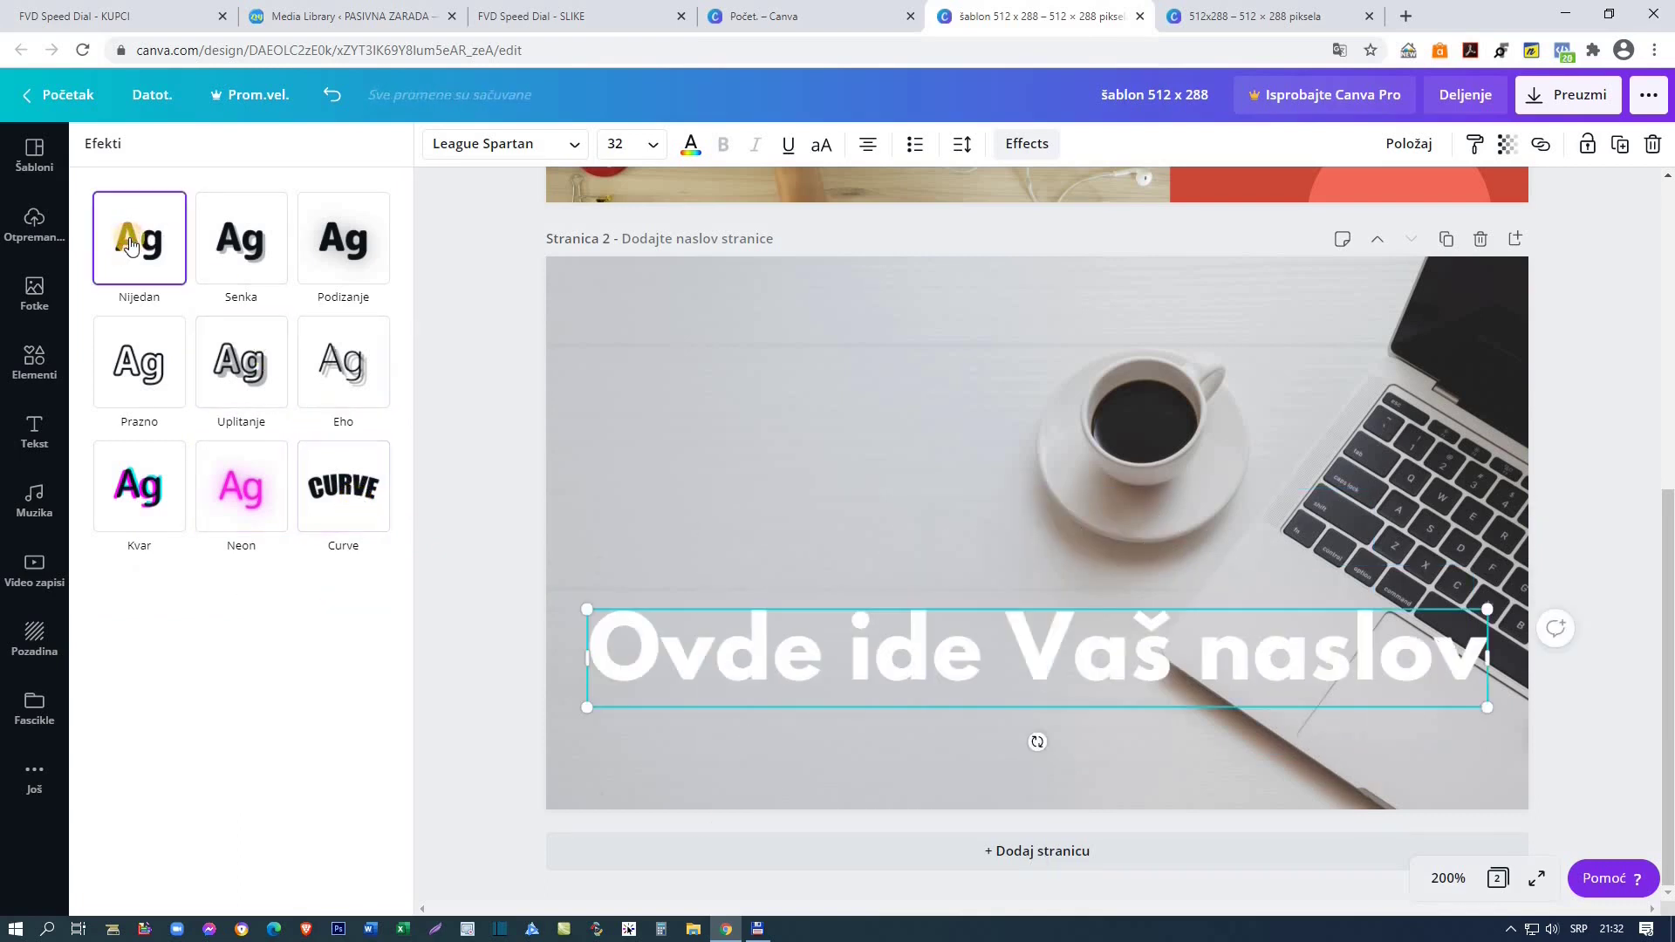
left_click(366, 259)
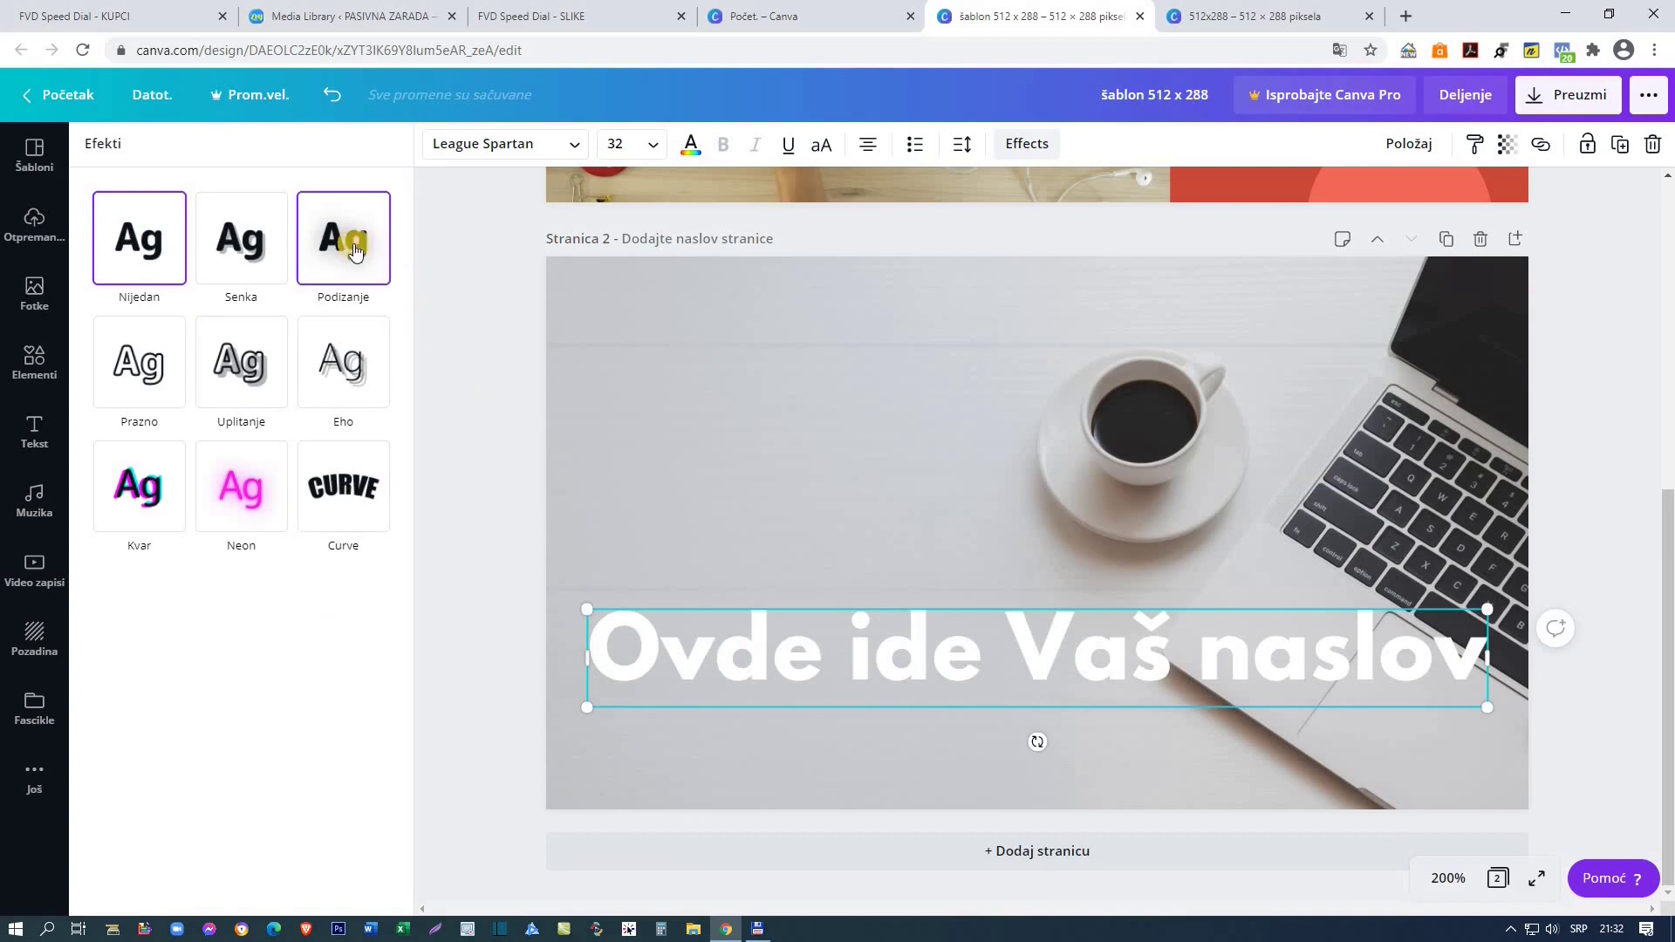
left_click(209, 354)
left_click_drag(211, 360, 253, 388)
left_click(557, 633)
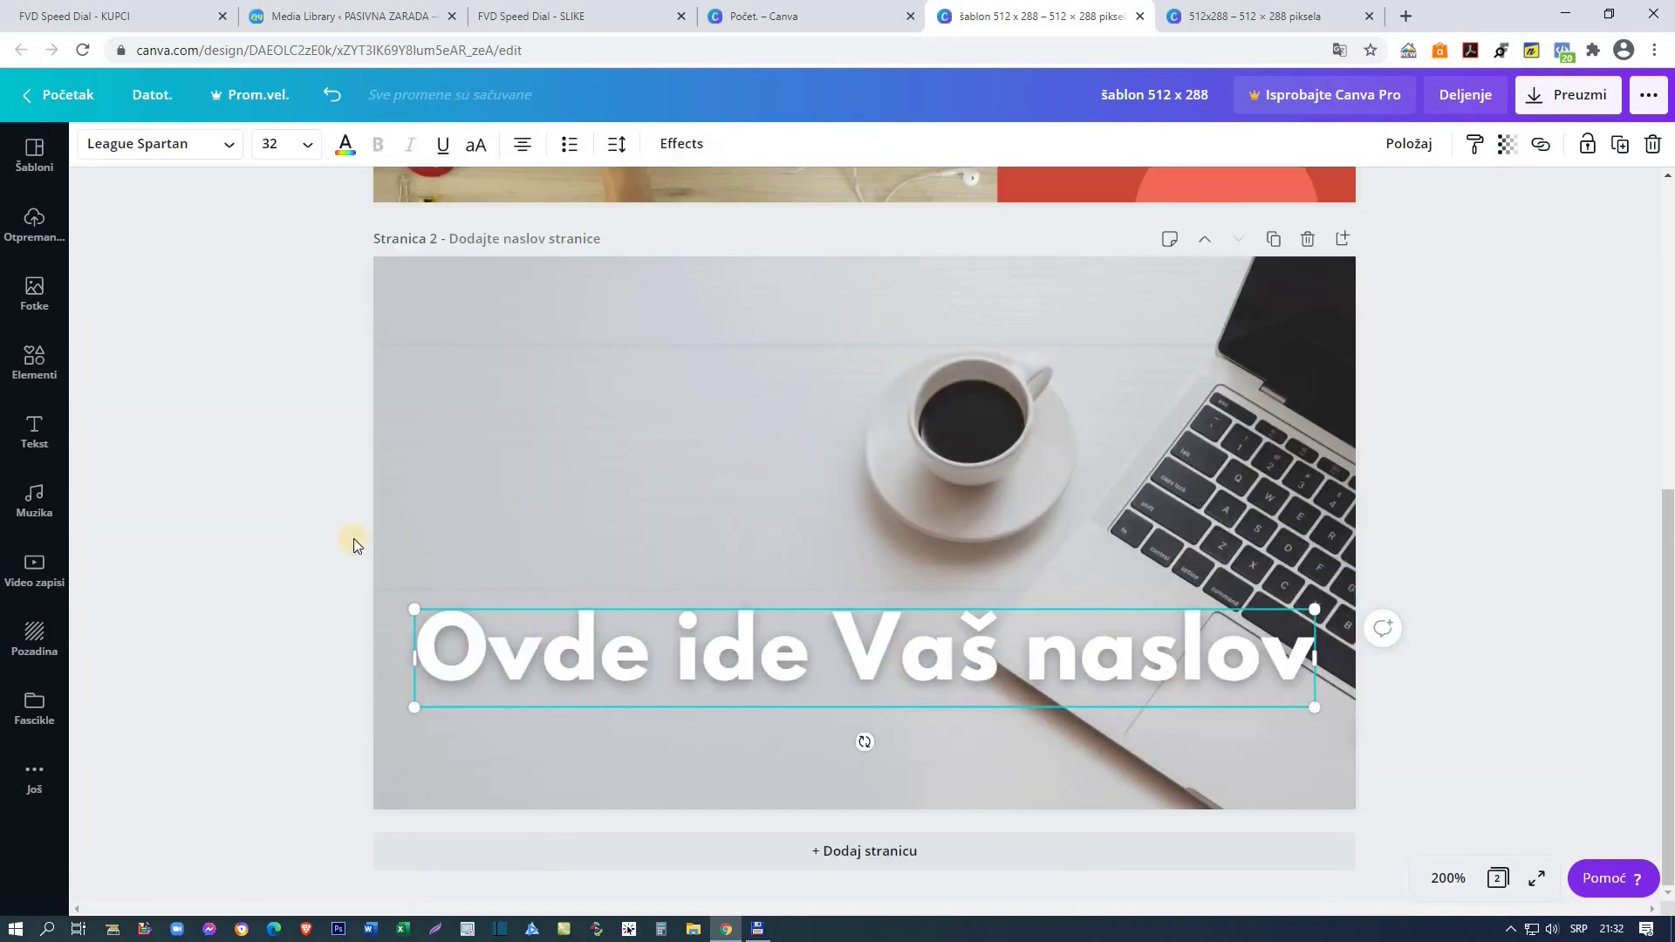
left_click(280, 462)
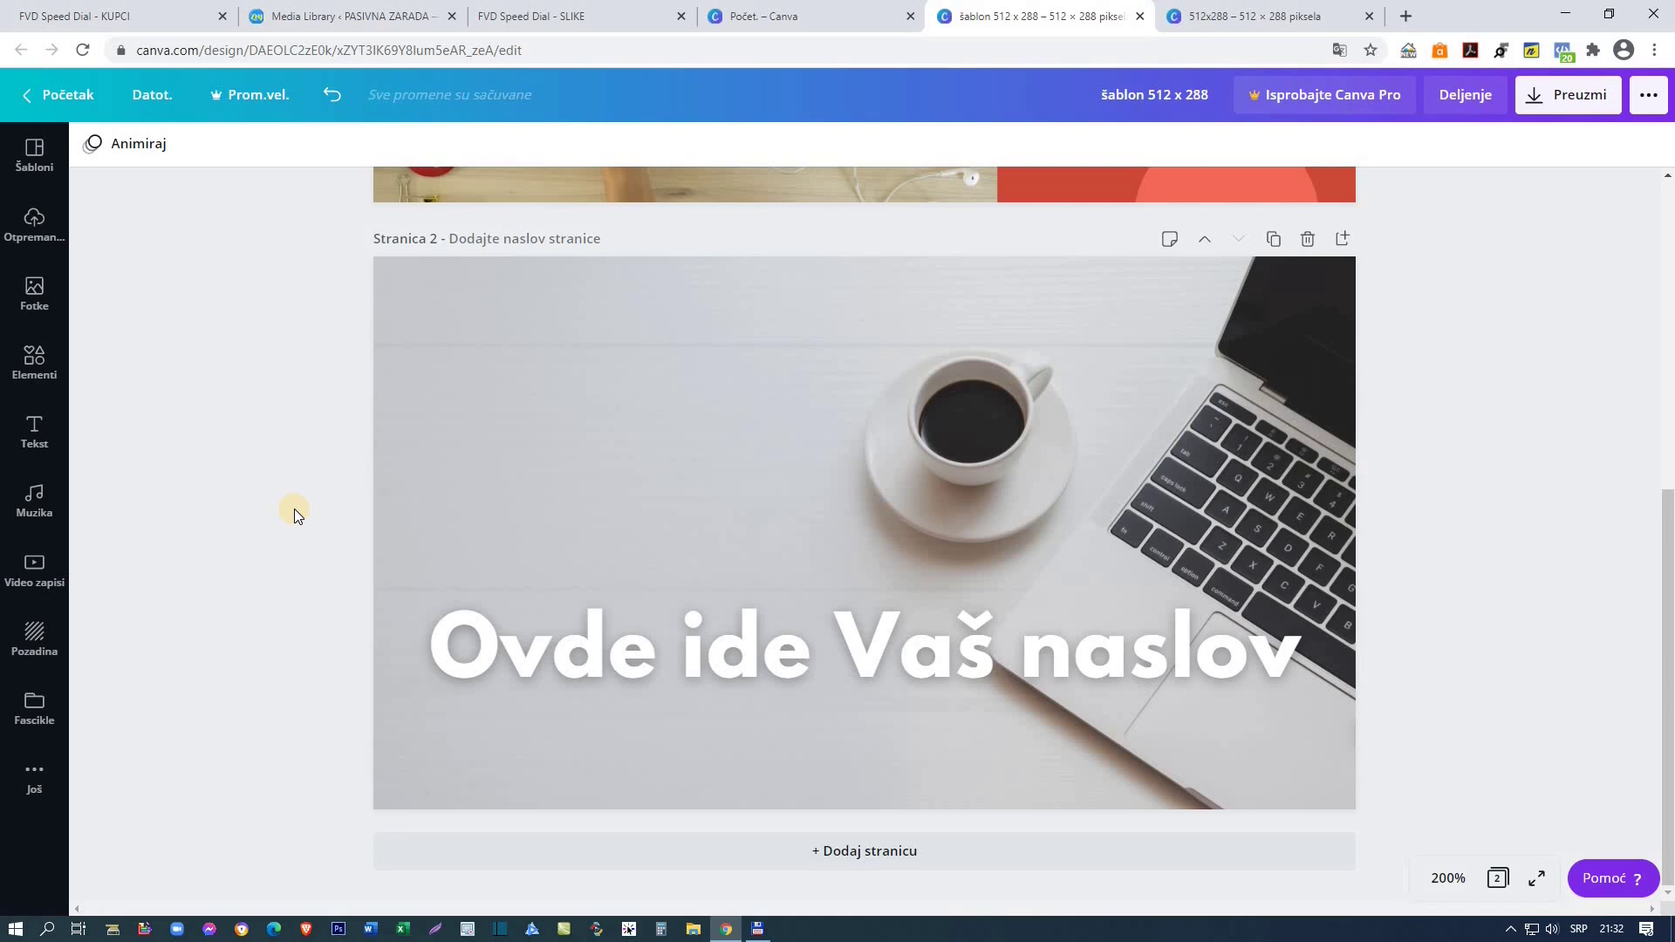
Step: Add a plain square from the Oblici shapes and stretch it to about 540 px wide, past both sides of page 2
left_click(54, 373)
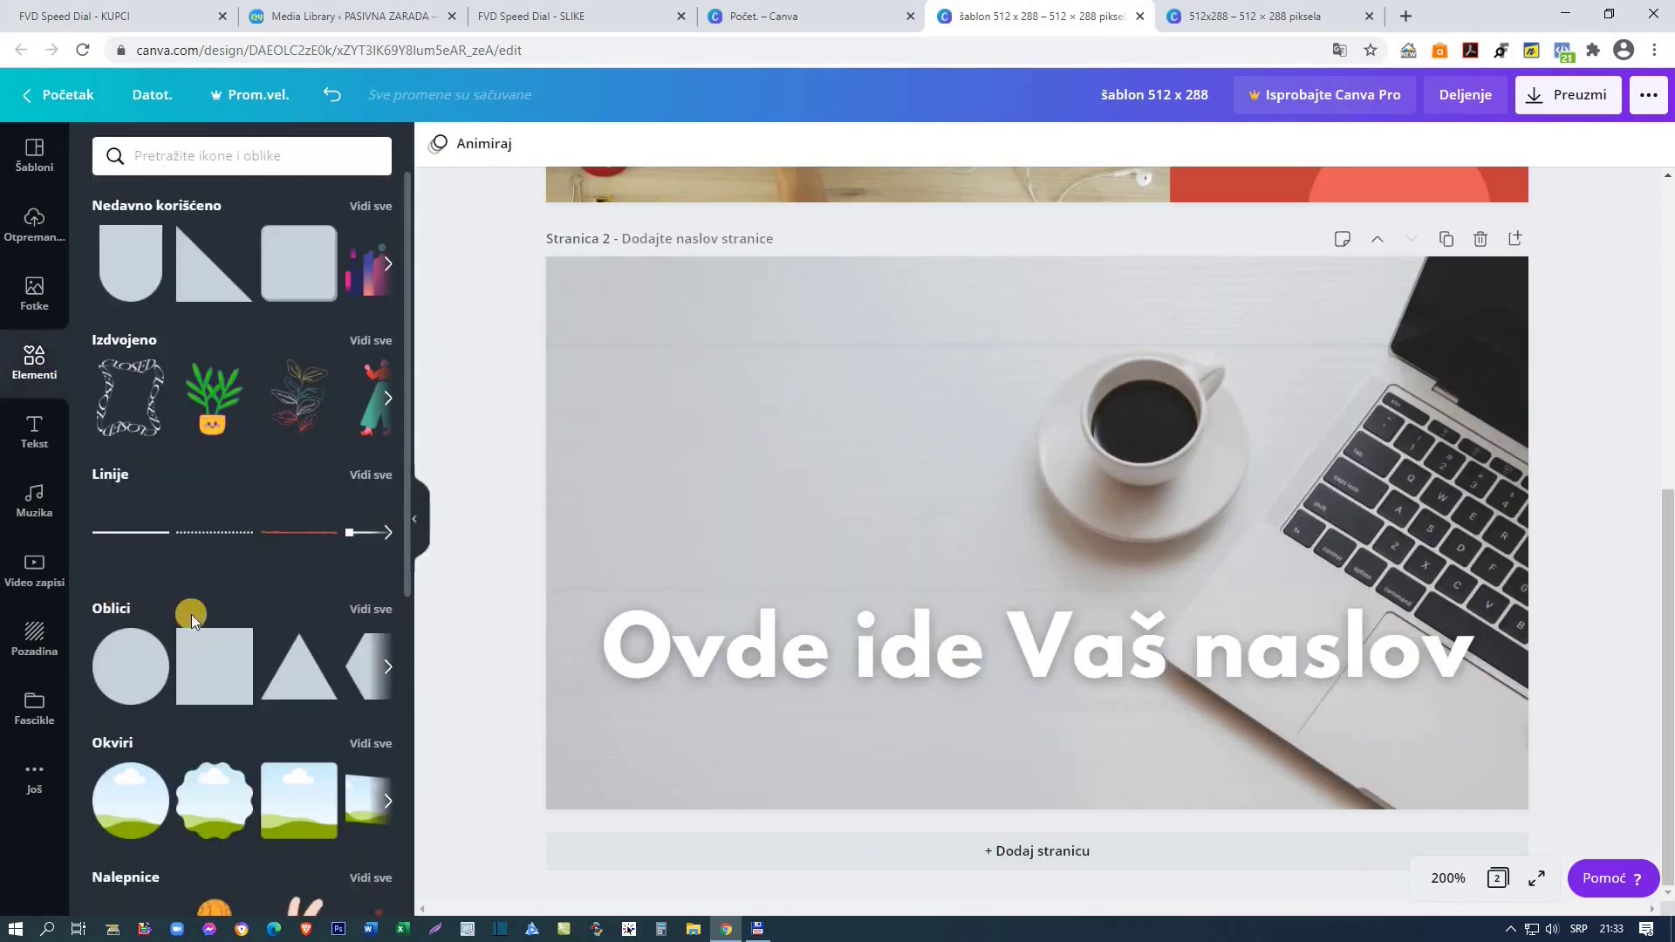
left_click(362, 609)
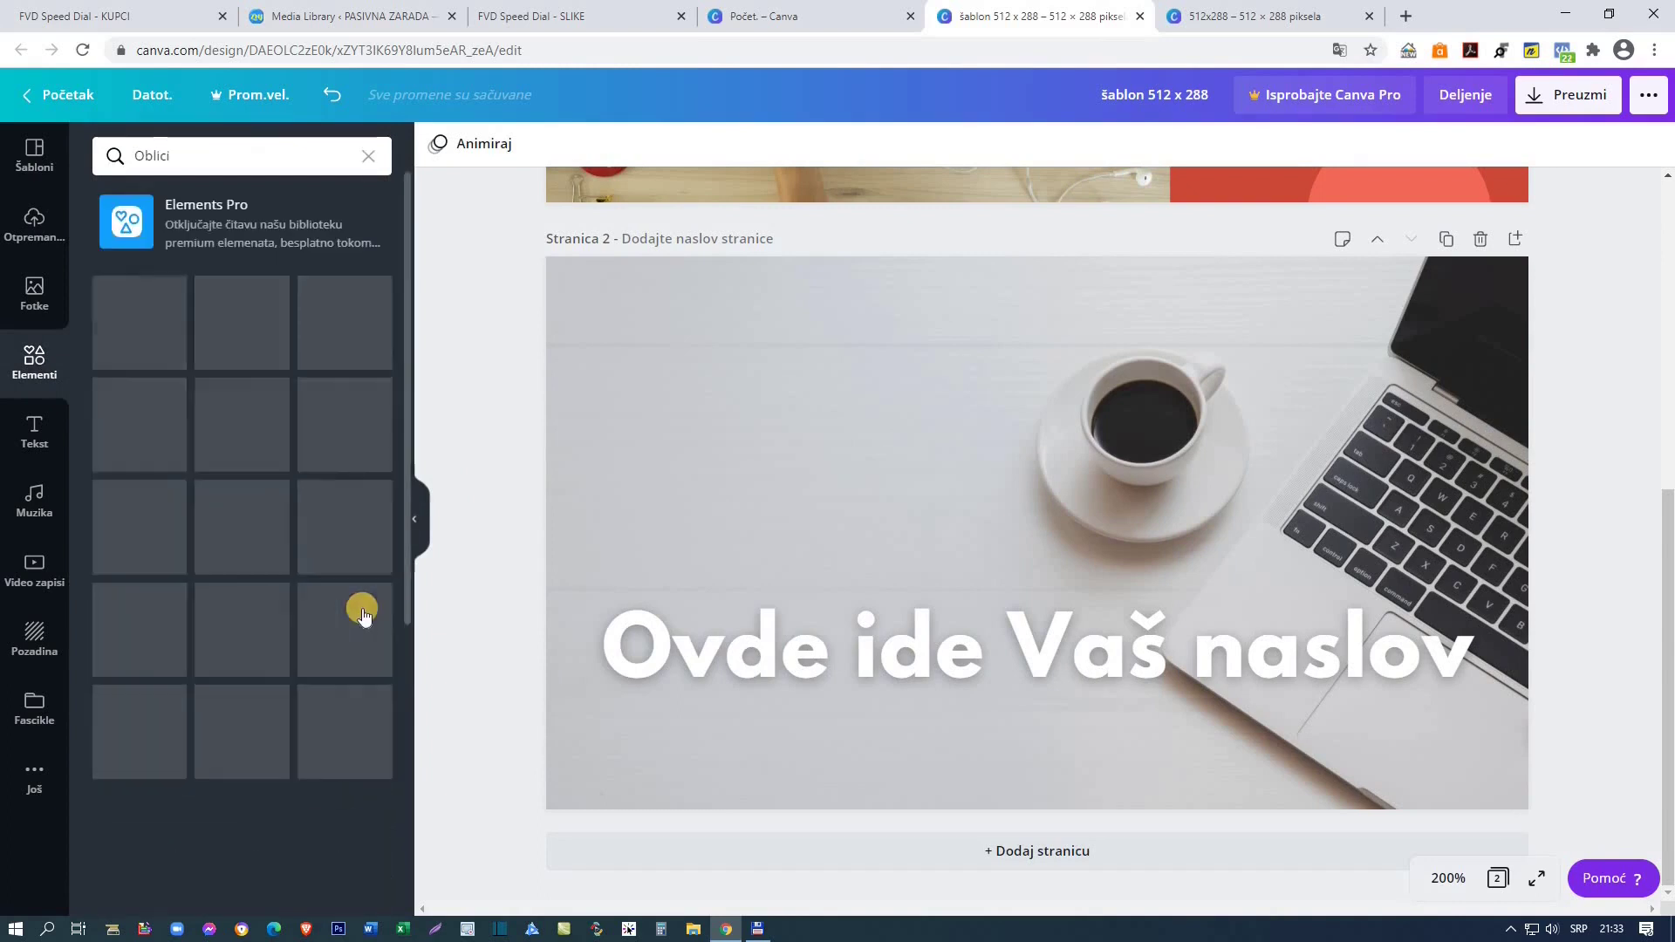
left_click(325, 382)
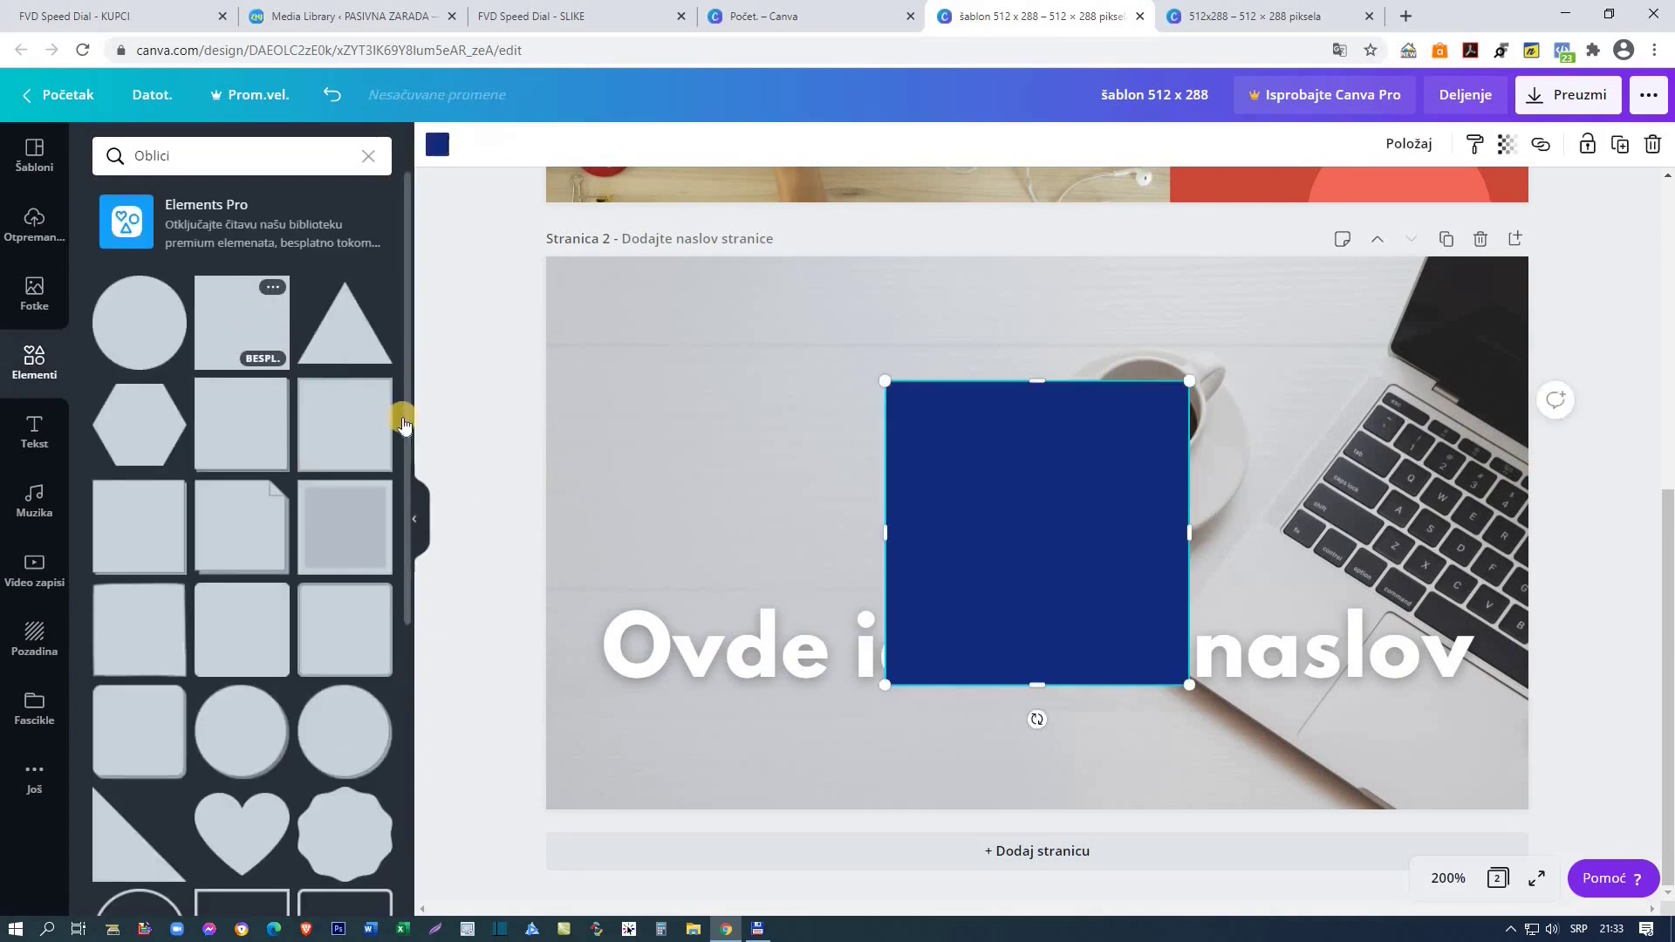
left_click_drag(886, 530, 527, 554)
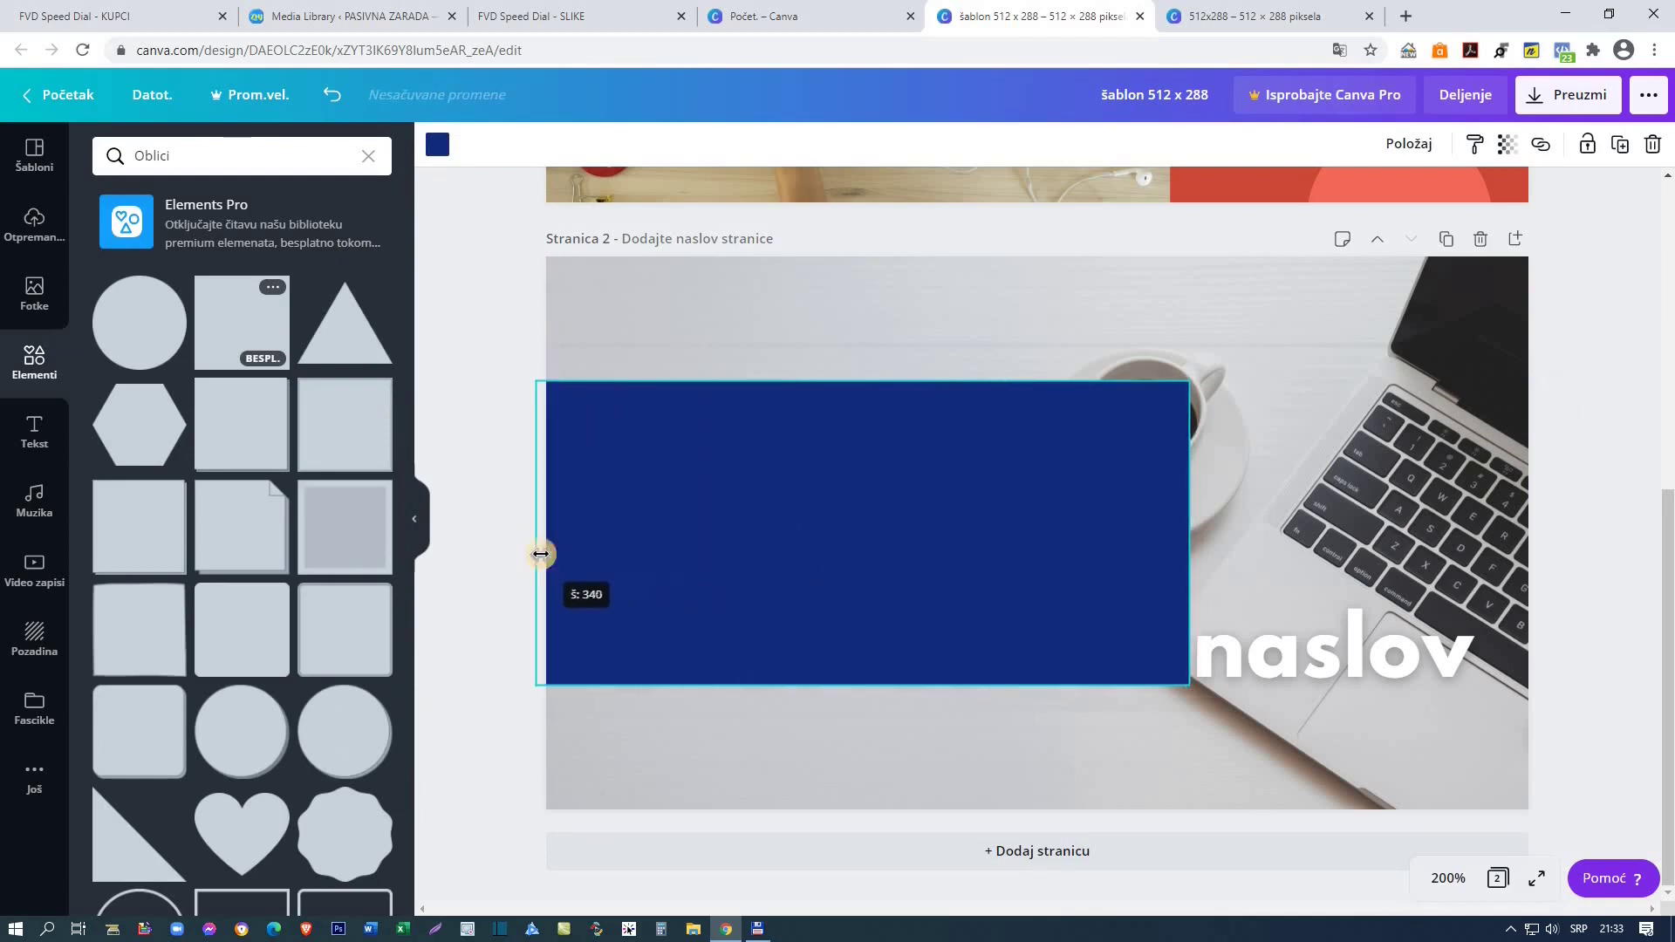
left_click_drag(1189, 535, 1557, 535)
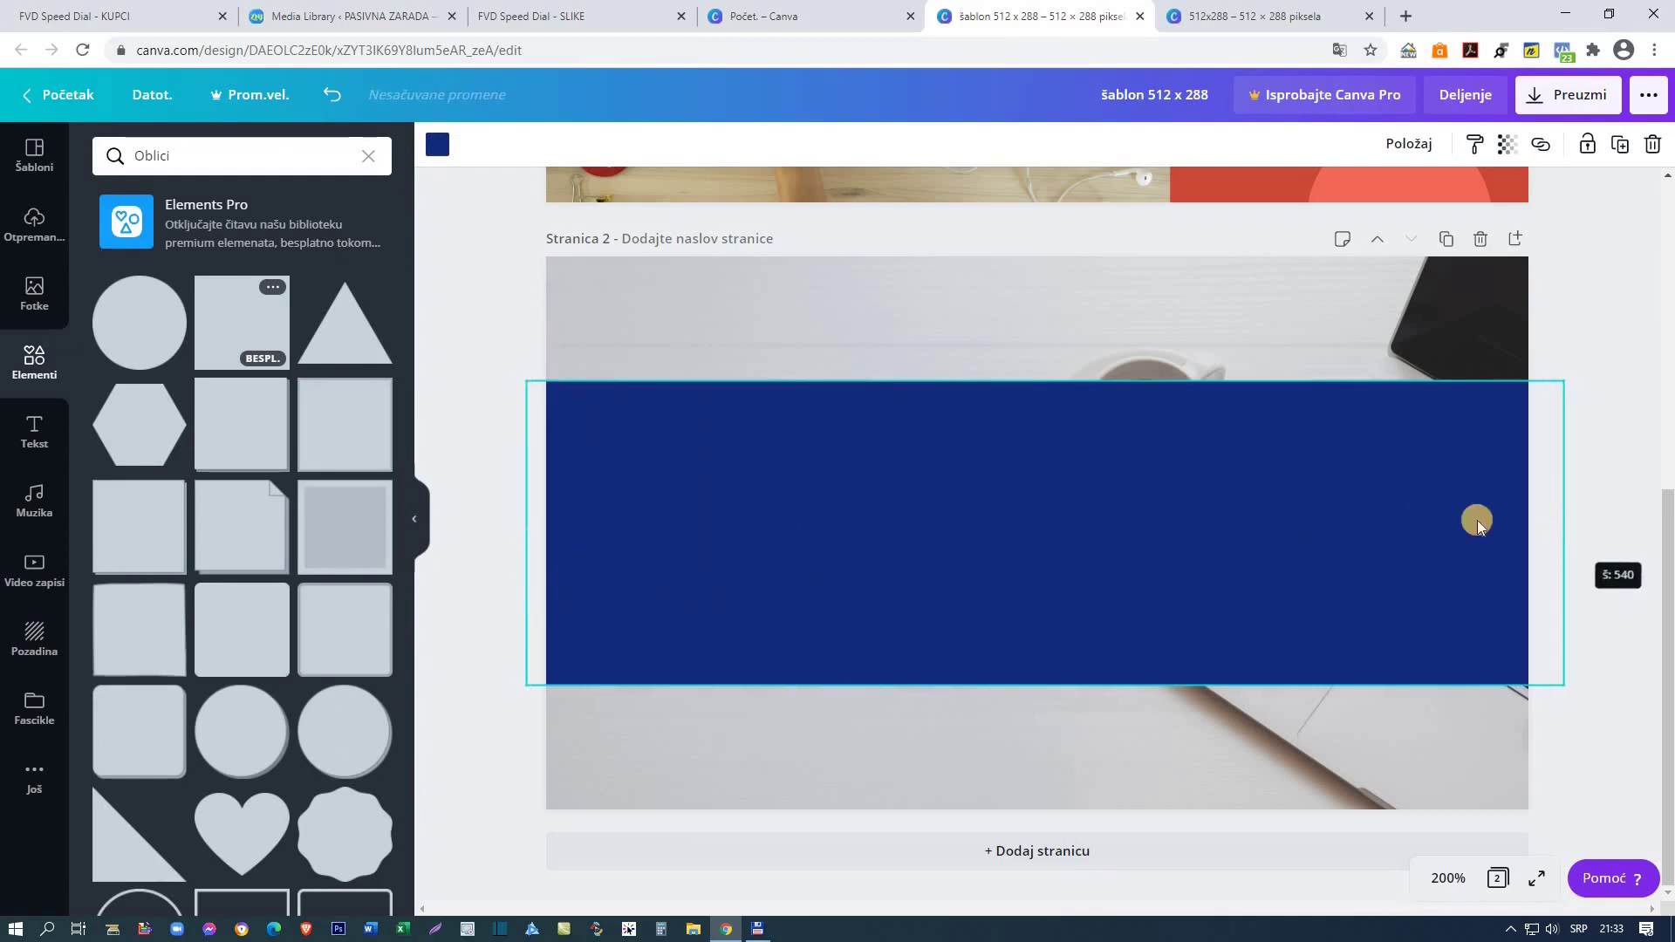
Step: Place the rectangle behind the heading and reduce its height to a band around the text
left_click_drag(1047, 536, 1049, 624)
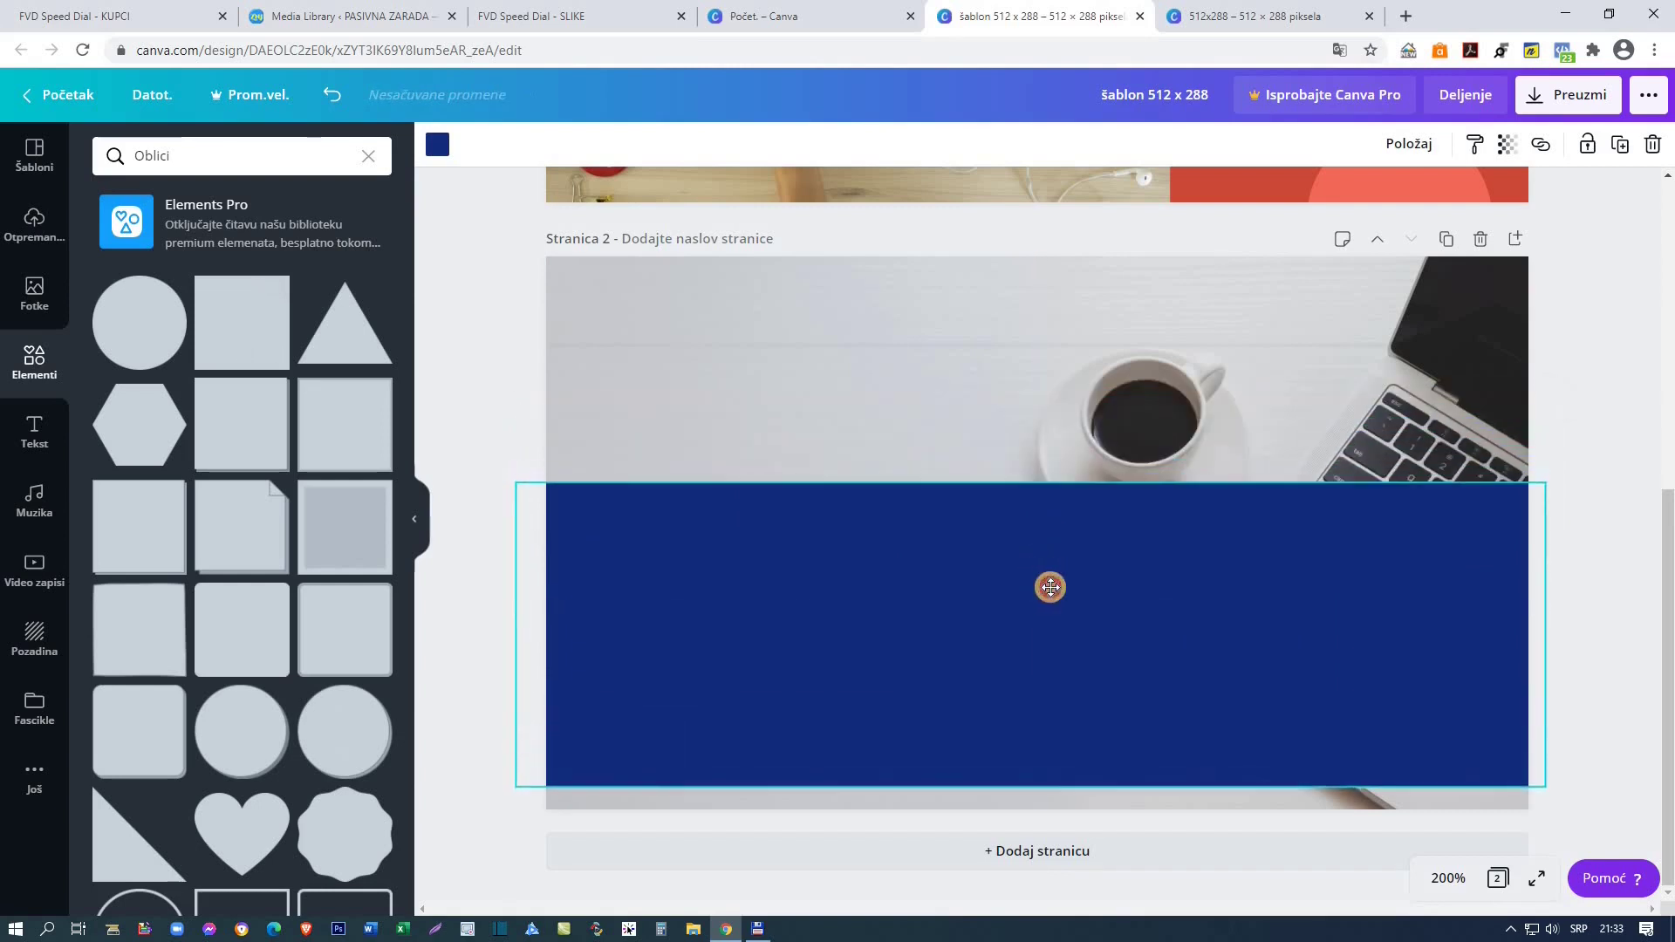
left_click(1413, 155)
left_click(1332, 217)
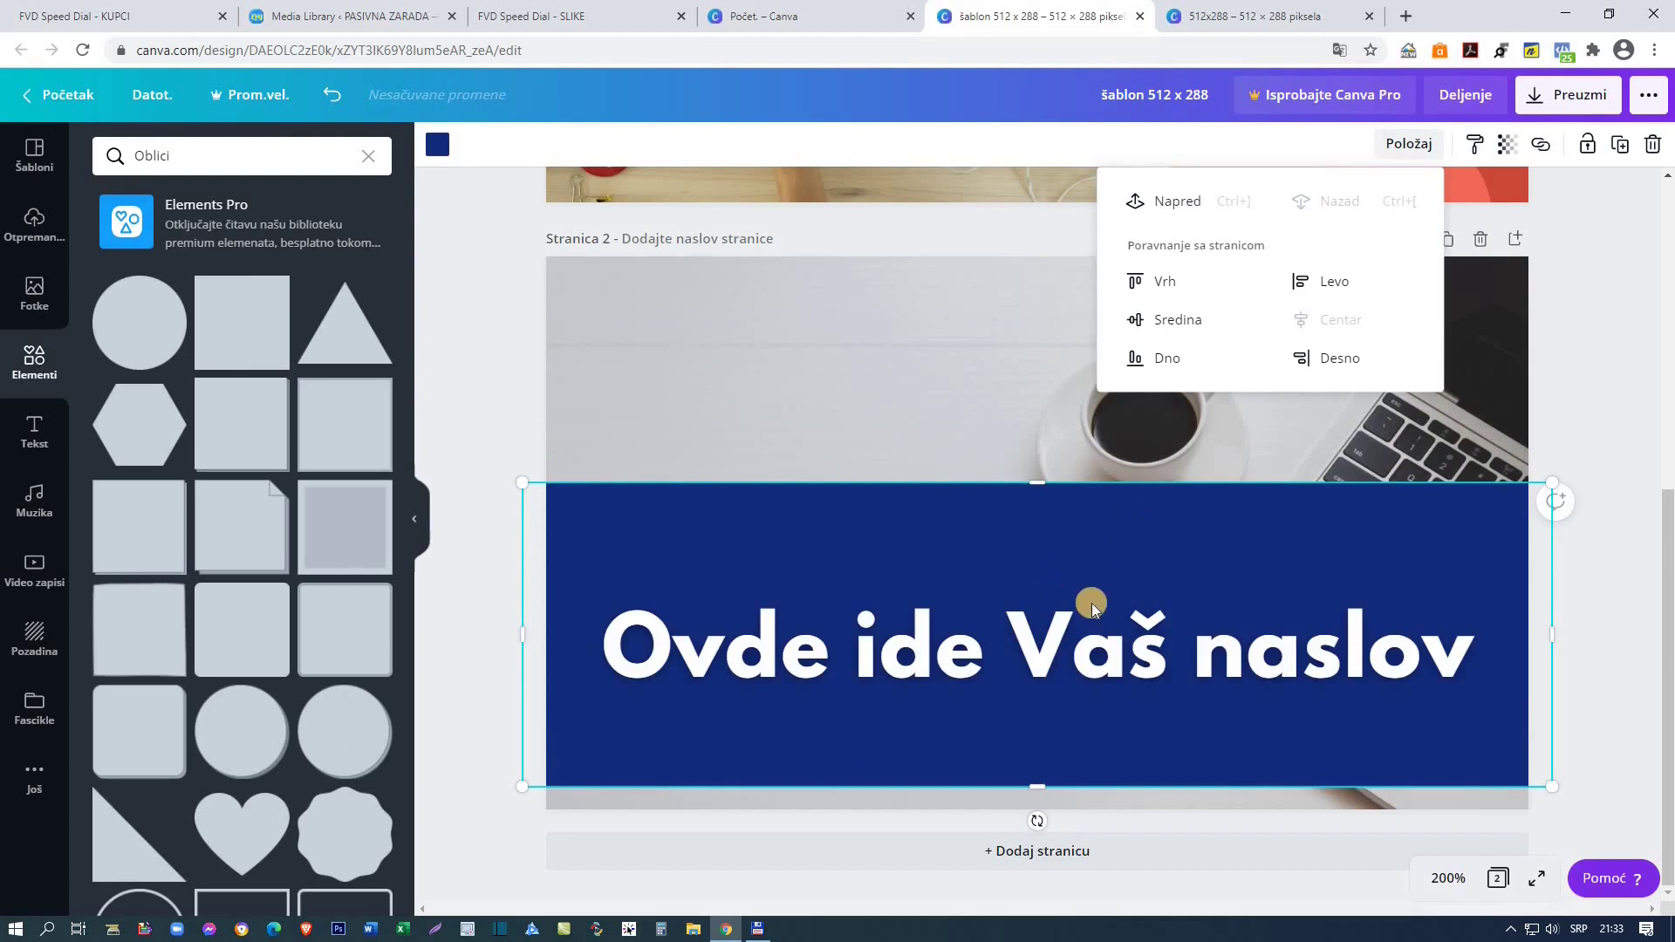
left_click_drag(1037, 487, 1034, 561)
left_click_drag(1034, 773, 1038, 722)
left_click_drag(1497, 645, 1498, 654)
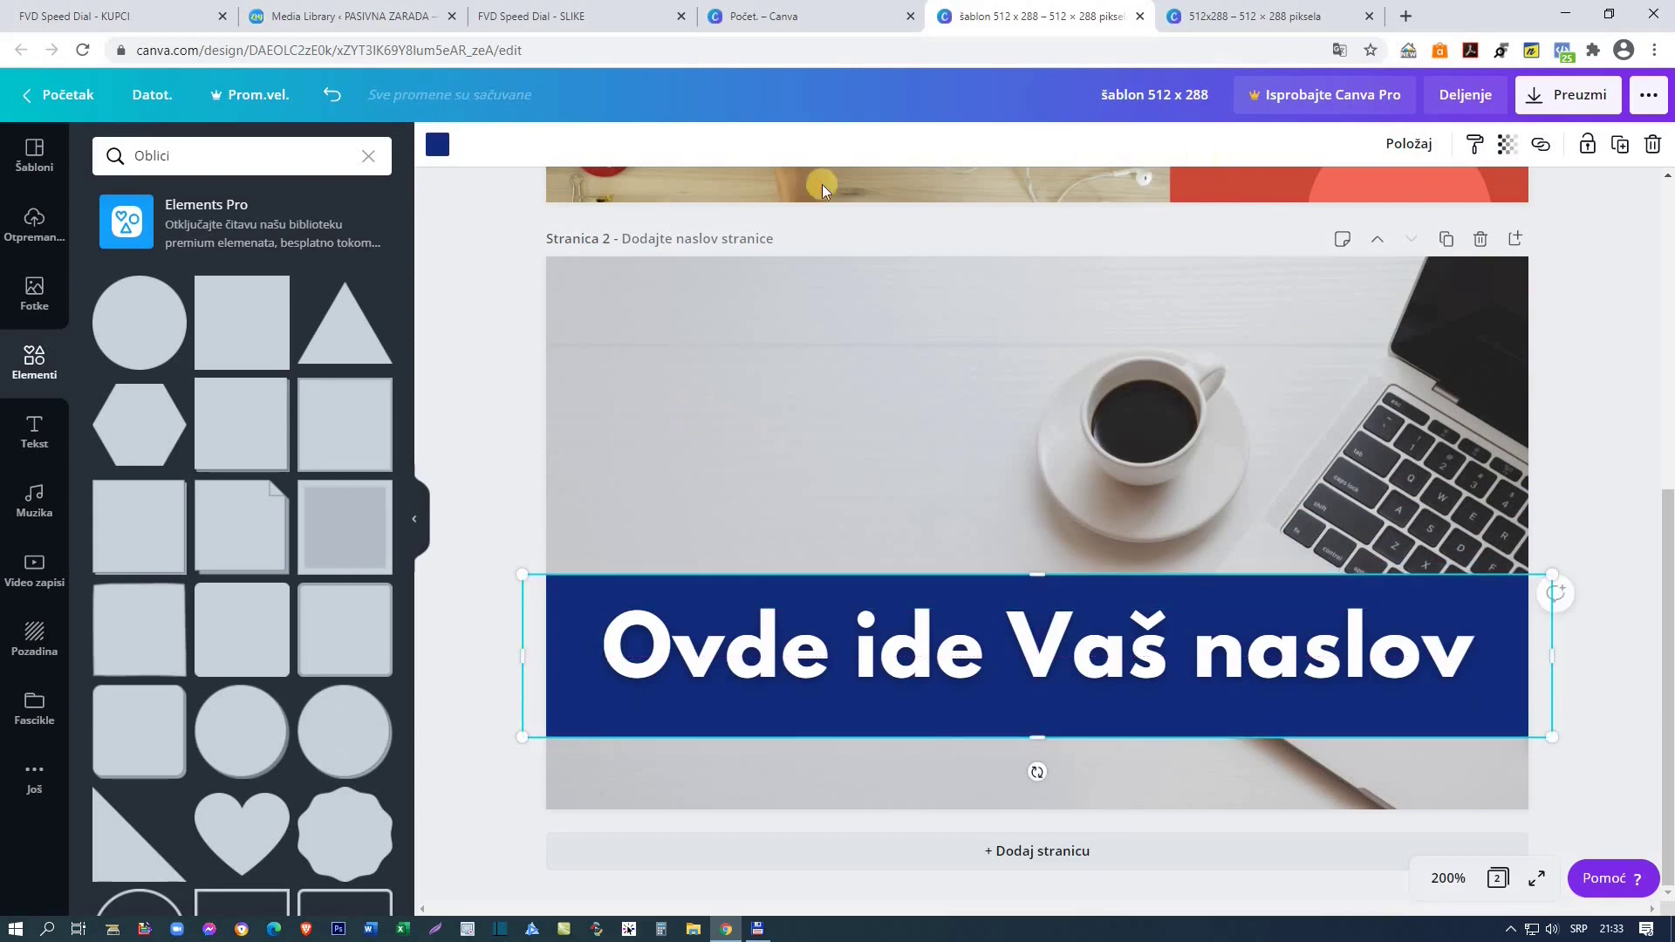
Step: Colour the band with the near-black photo colour and make it semi-transparent so the photo shows through
left_click(438, 145)
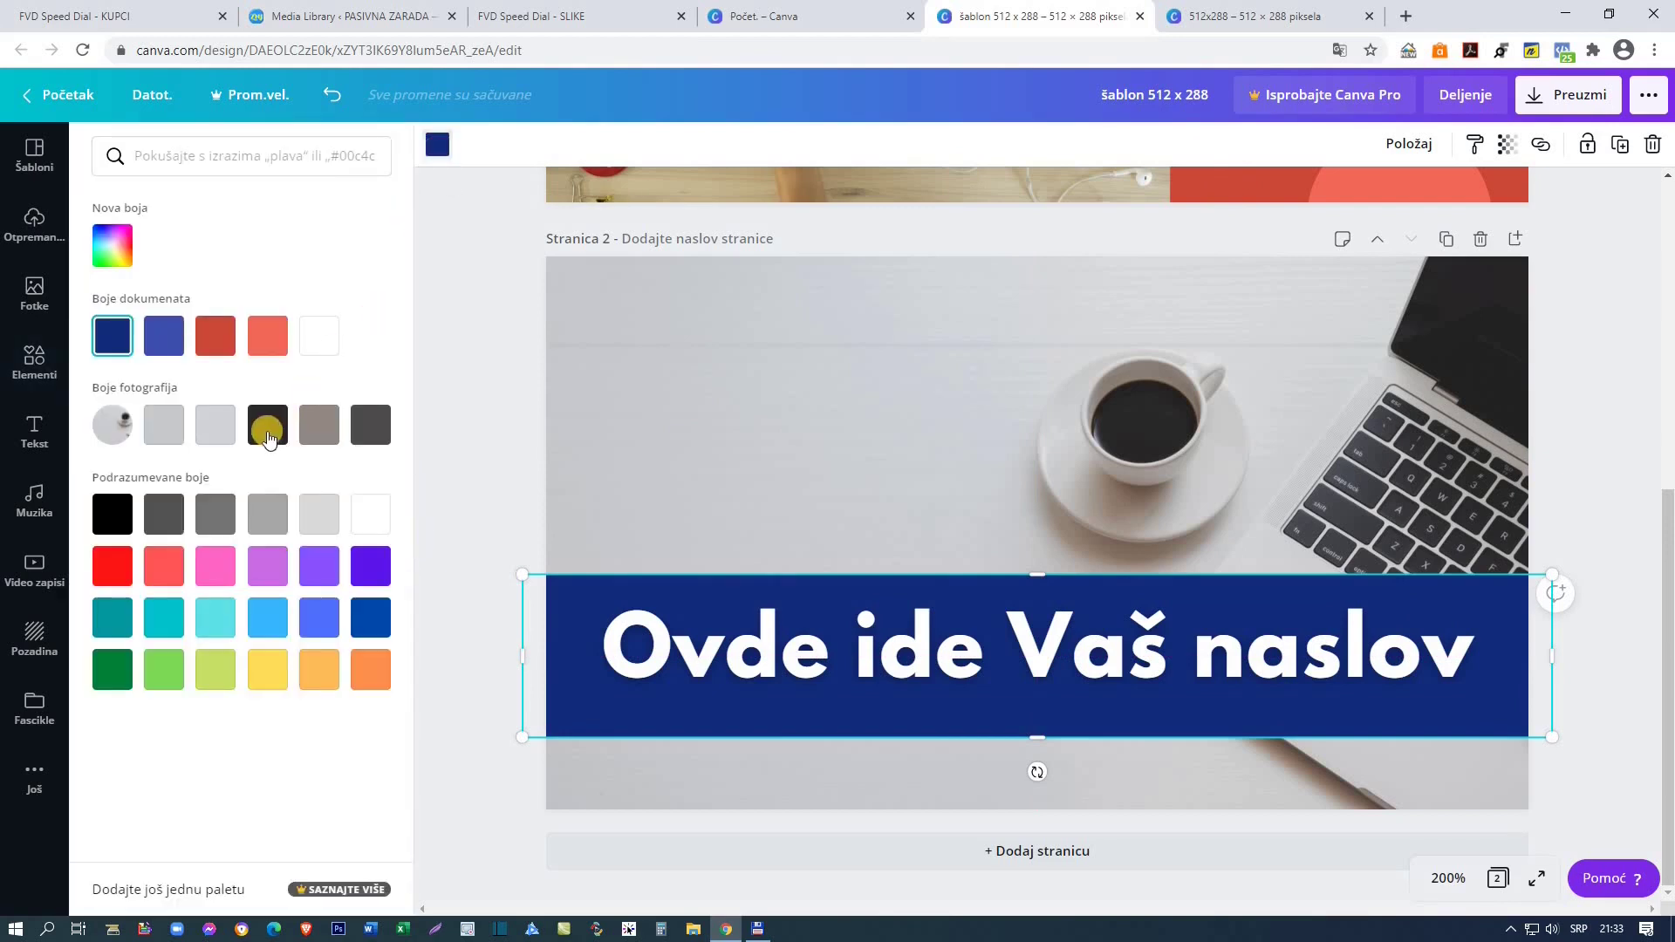
left_click(268, 428)
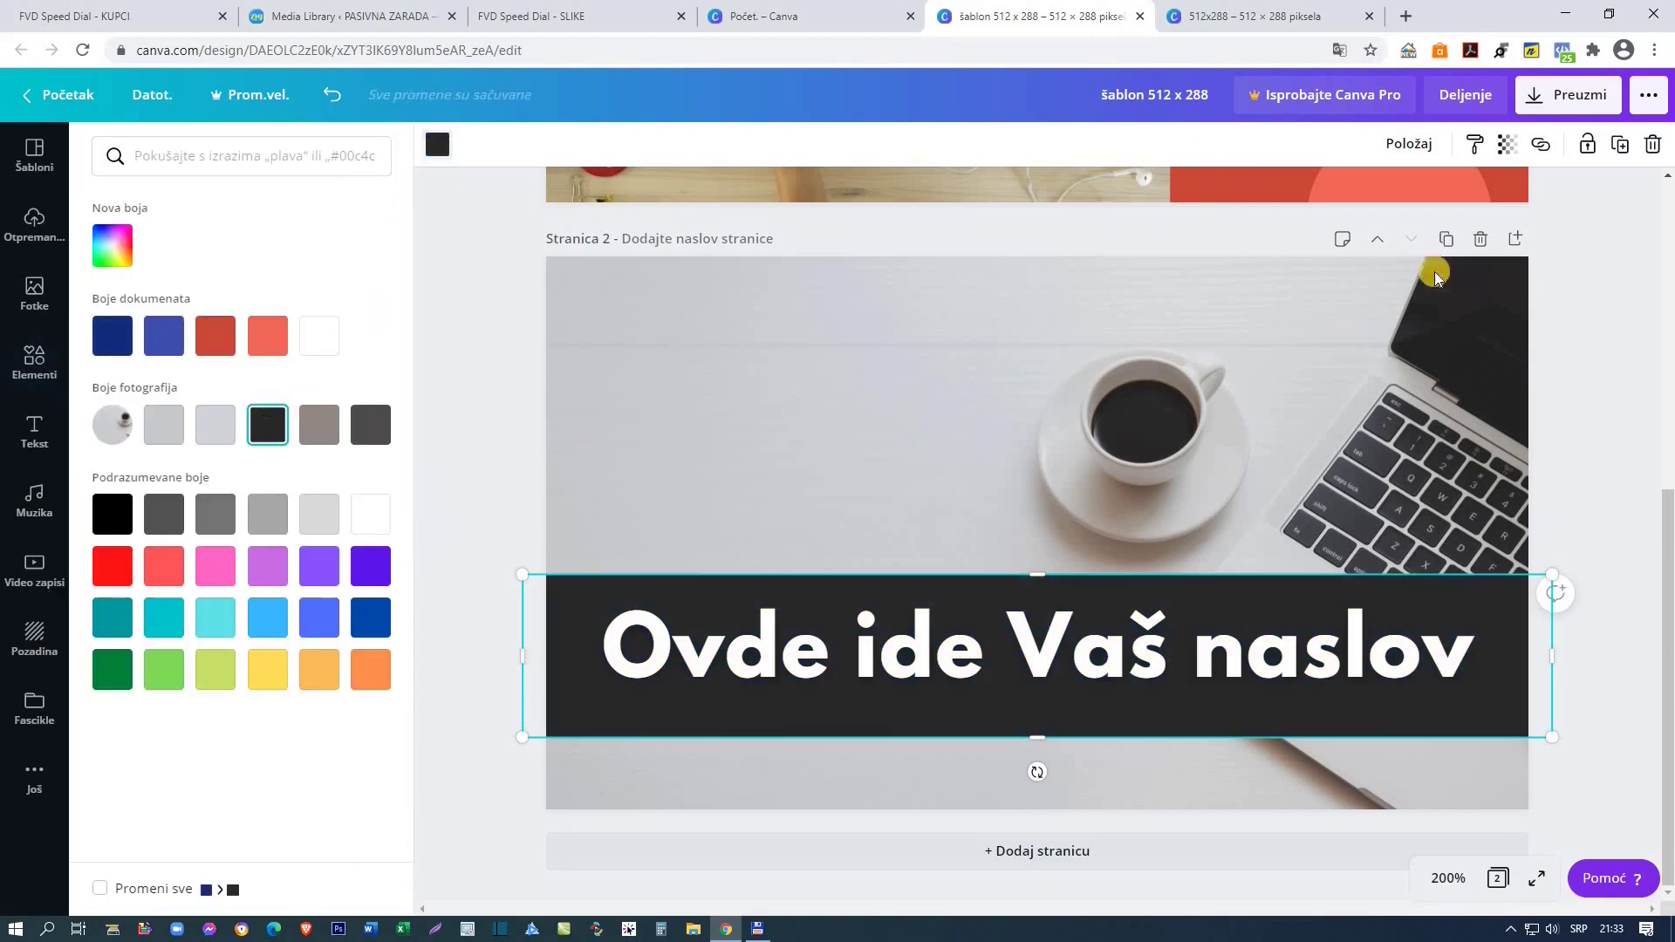
left_click(1508, 148)
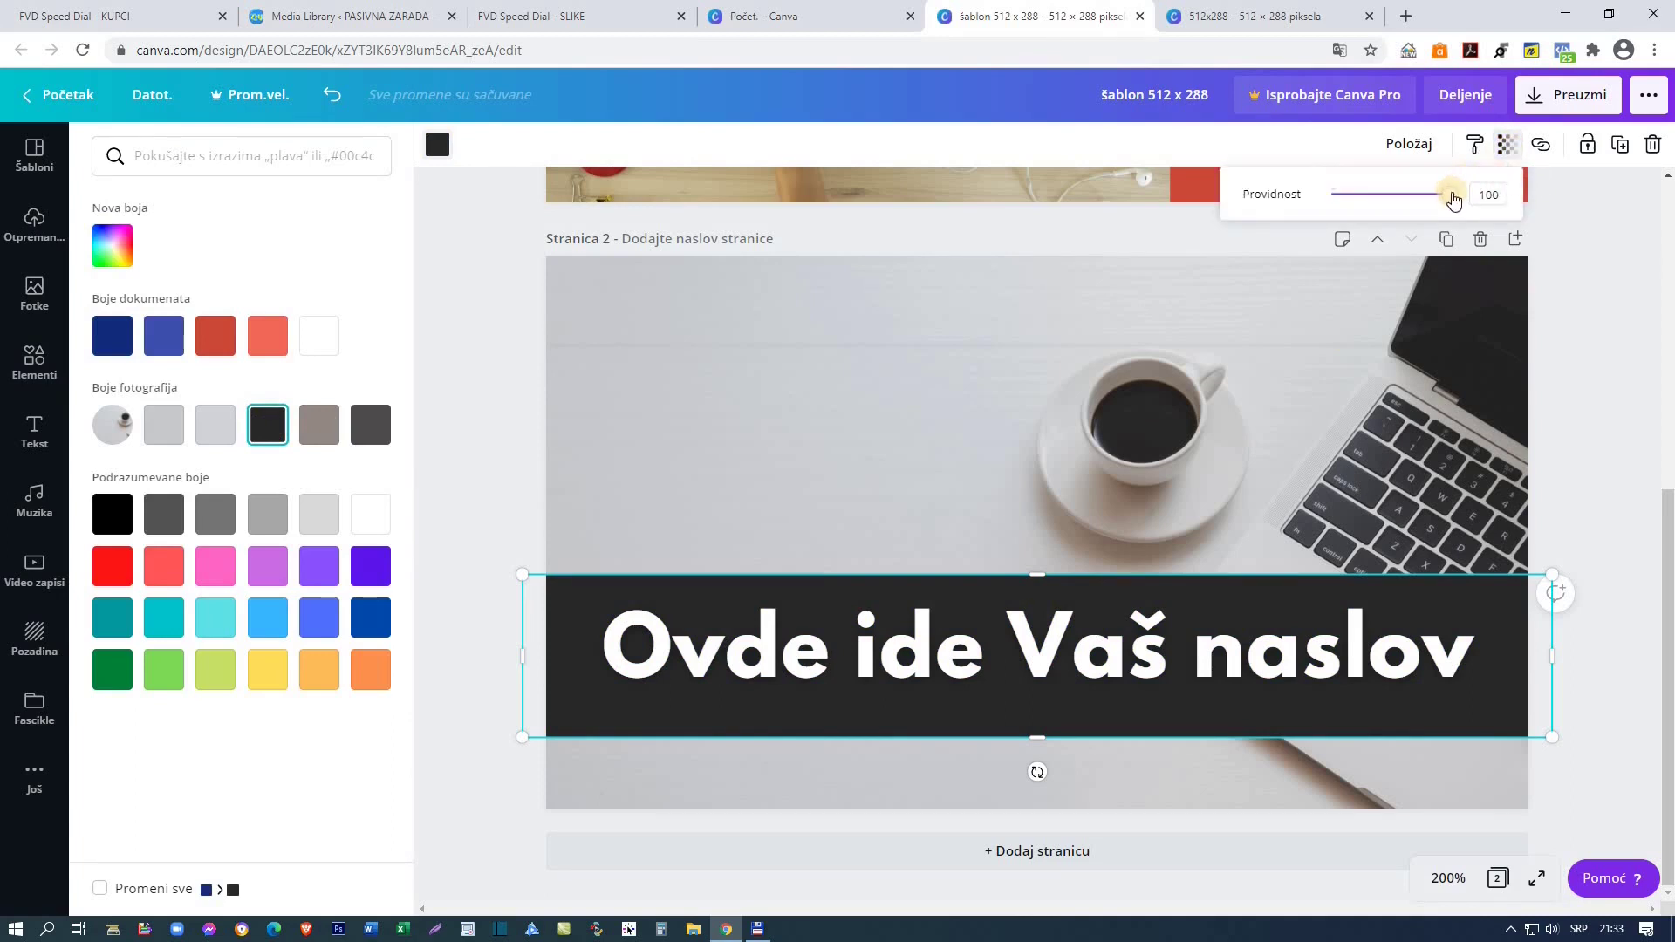
left_click_drag(1453, 203, 1378, 208)
left_click(503, 463)
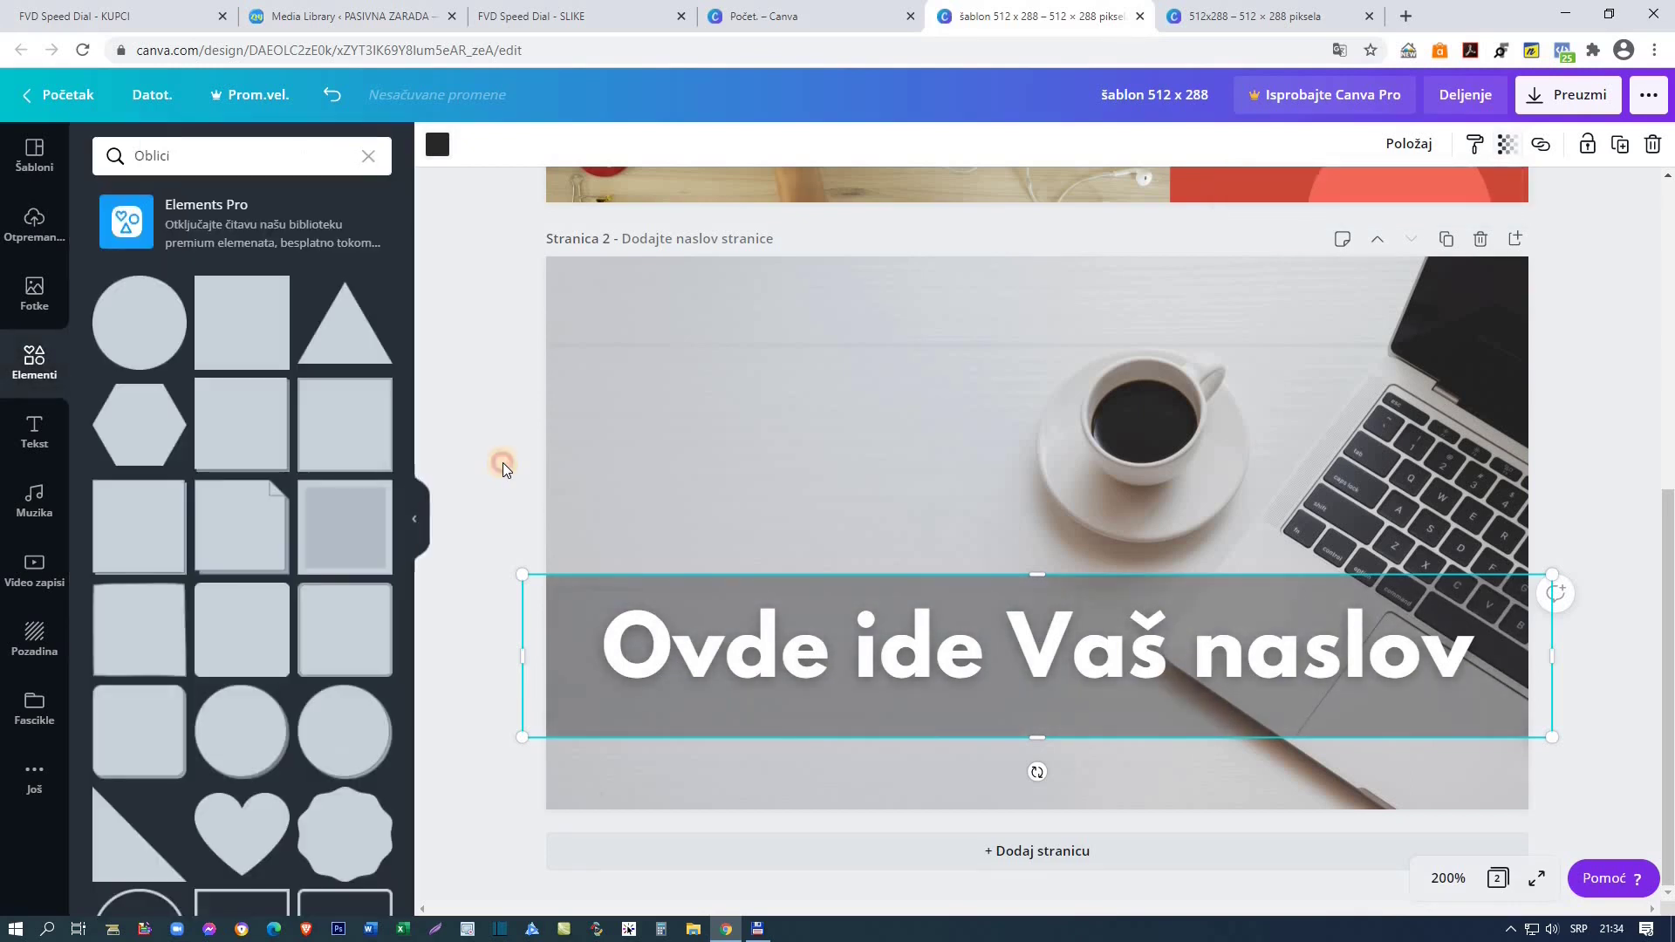
left_click(415, 522)
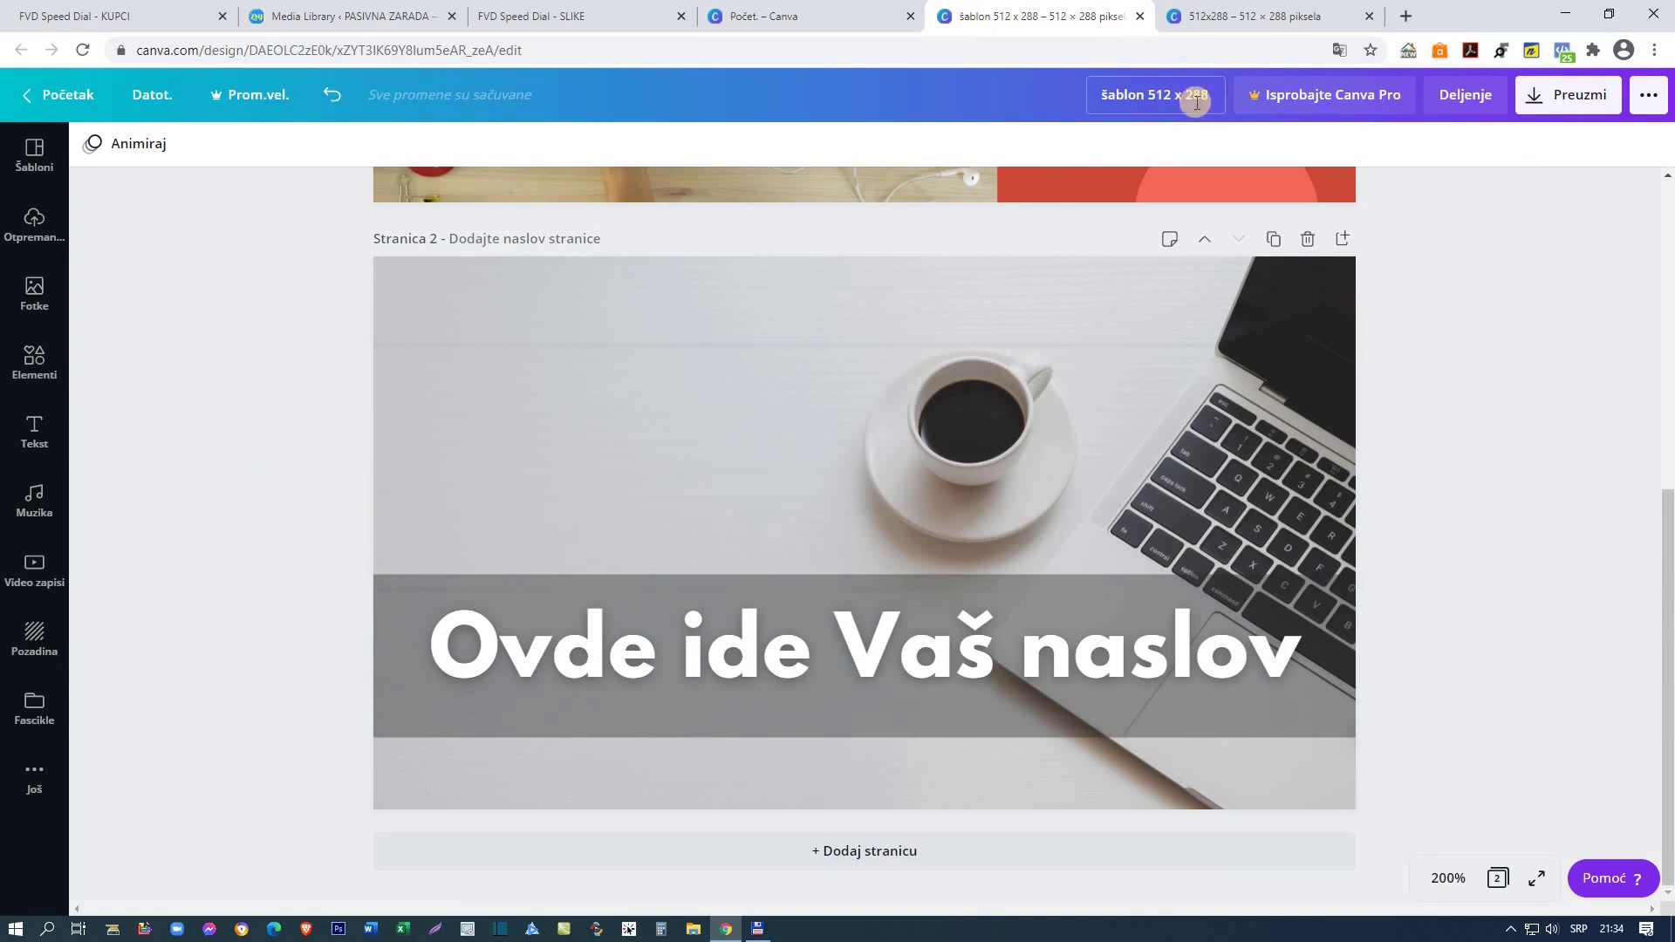
Step: Download only page 2 of the design as a PNG and dismiss the scheduling offer and download bar
left_click(1528, 105)
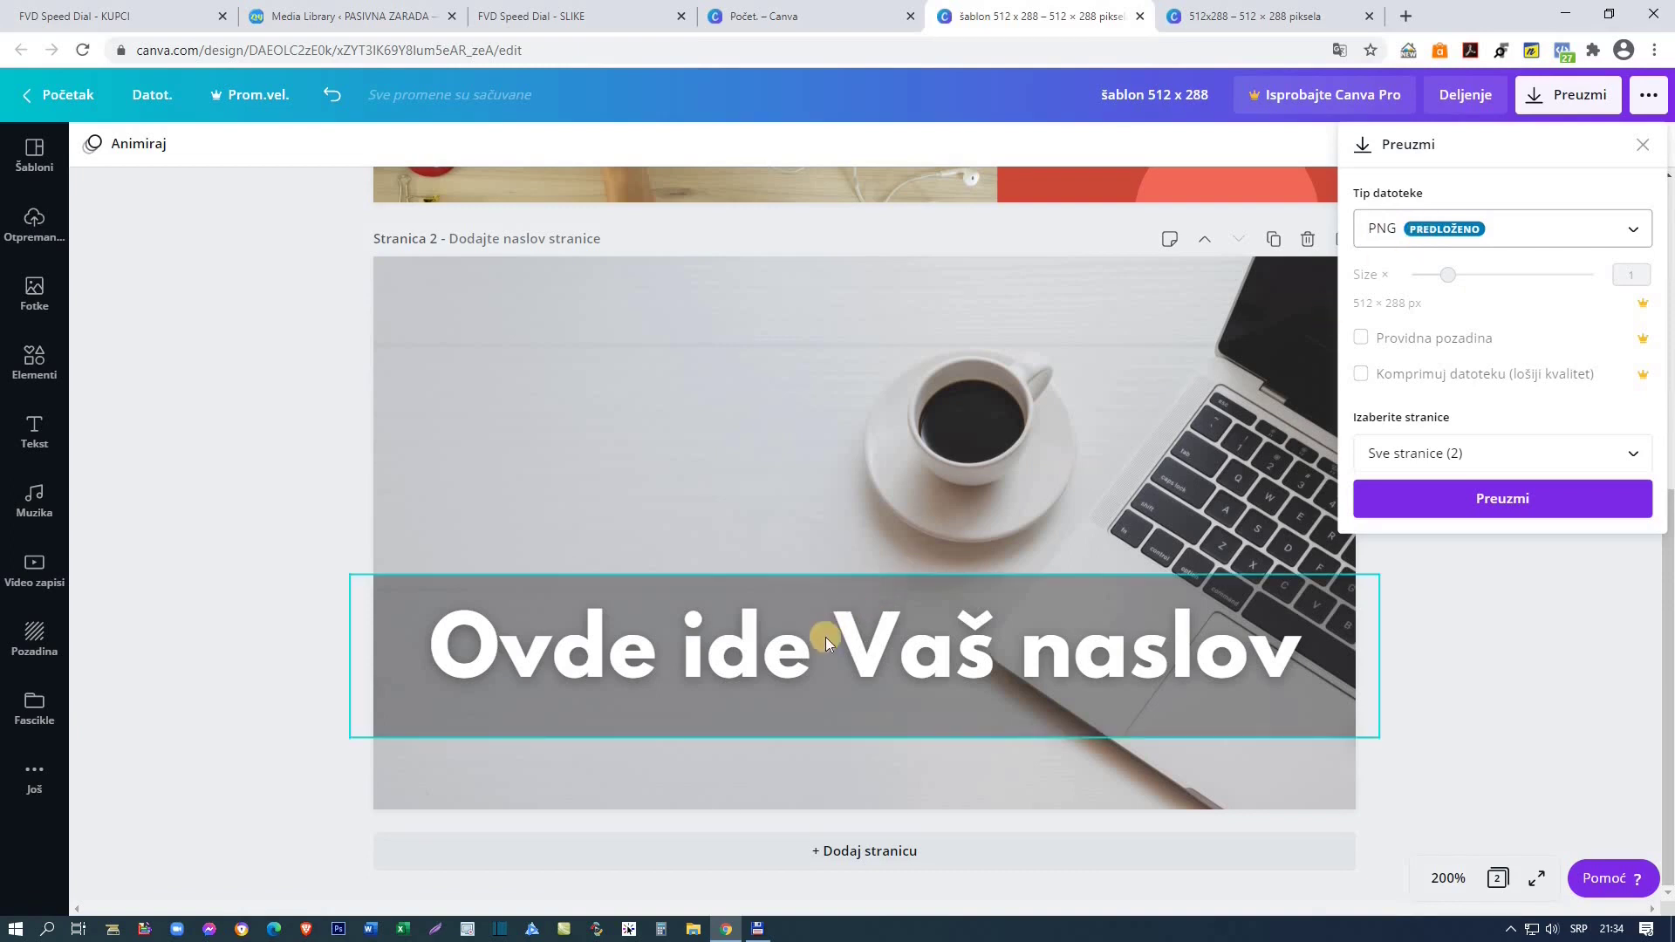
left_click(1488, 451)
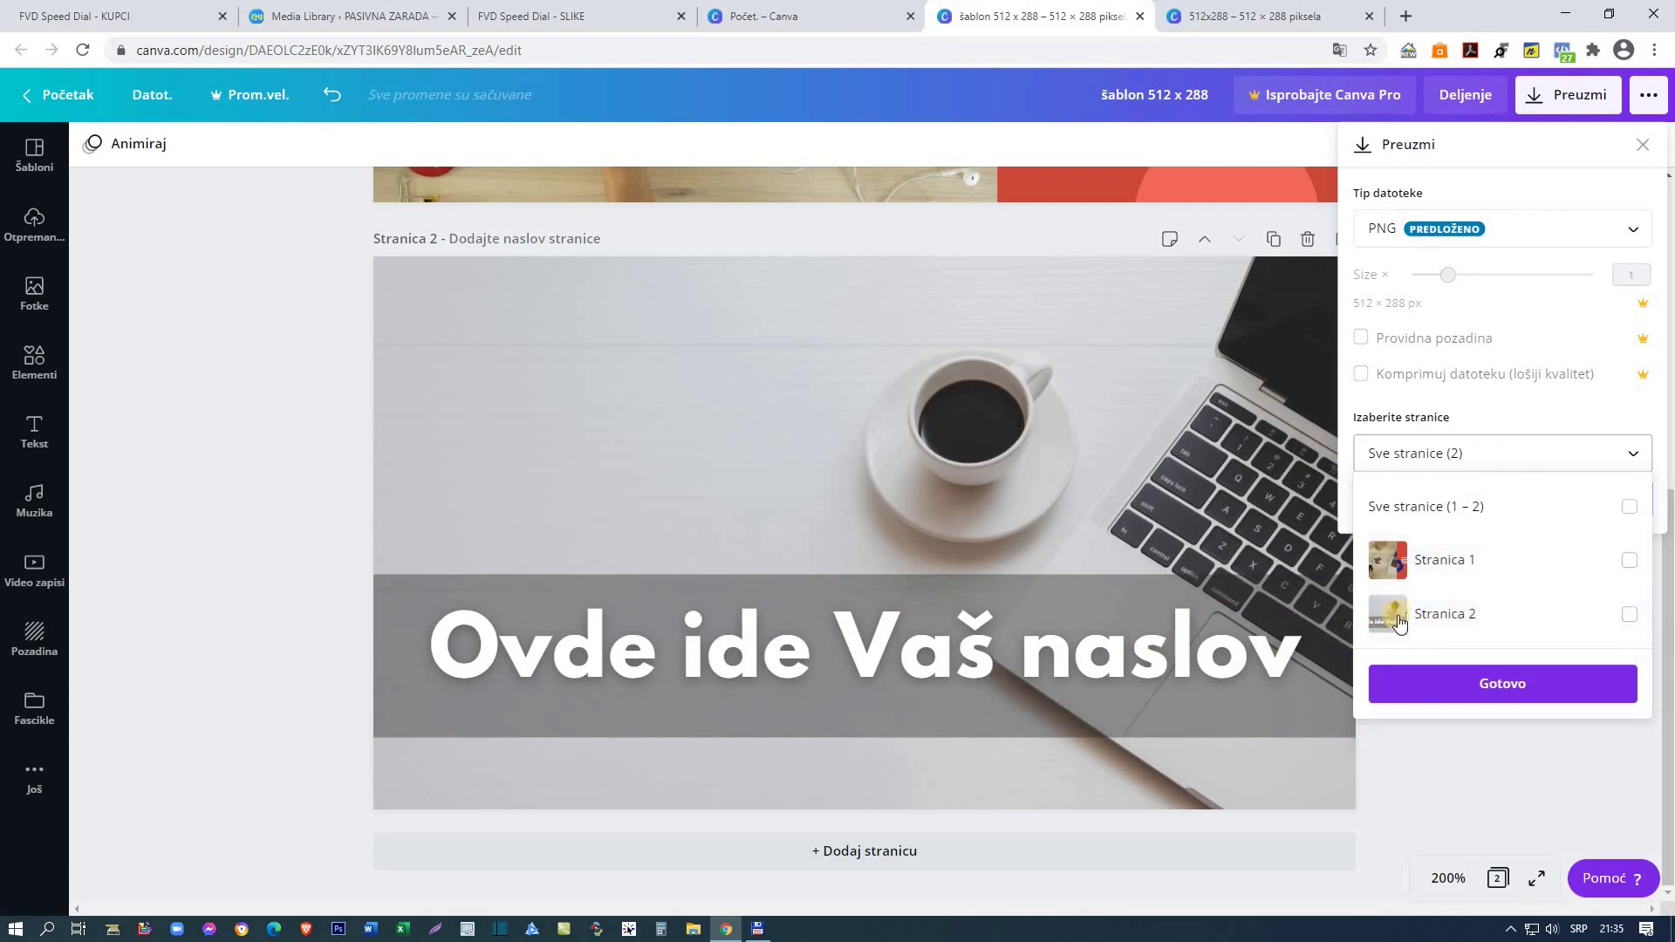
left_click(1629, 613)
left_click(1500, 683)
left_click(1480, 502)
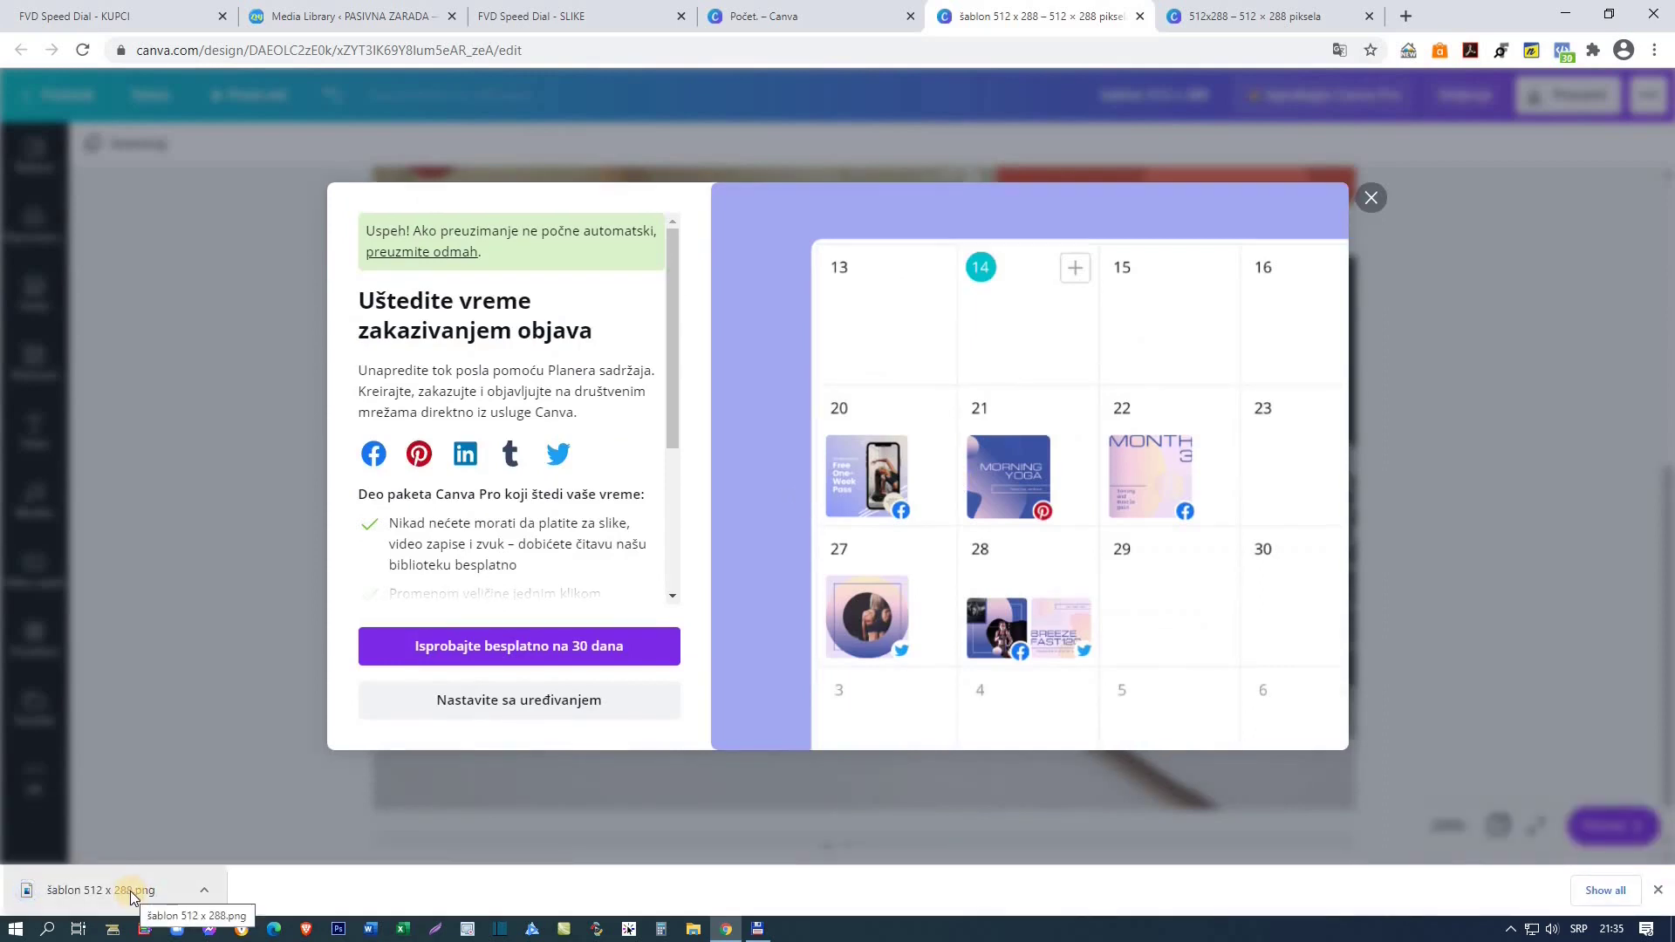
left_click(1371, 198)
left_click(1659, 889)
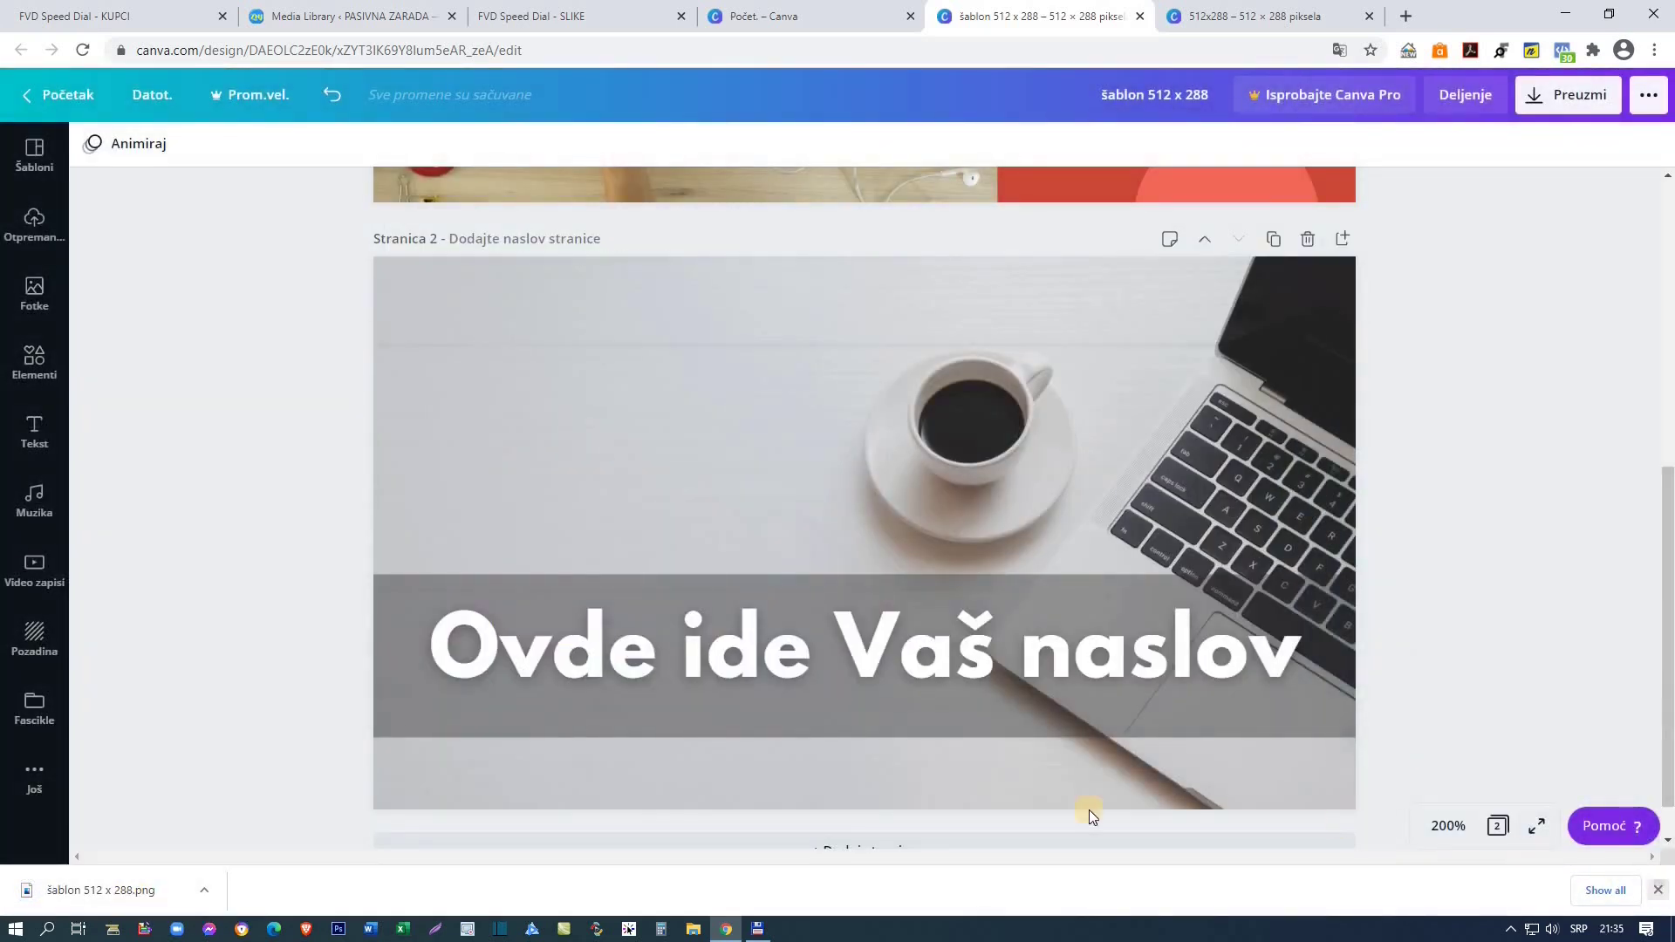
Step: Switch to File Explorer and examine the downloaded template image and the hands-coffee-cup-apple photo in the Downloads folder
left_click(692, 930)
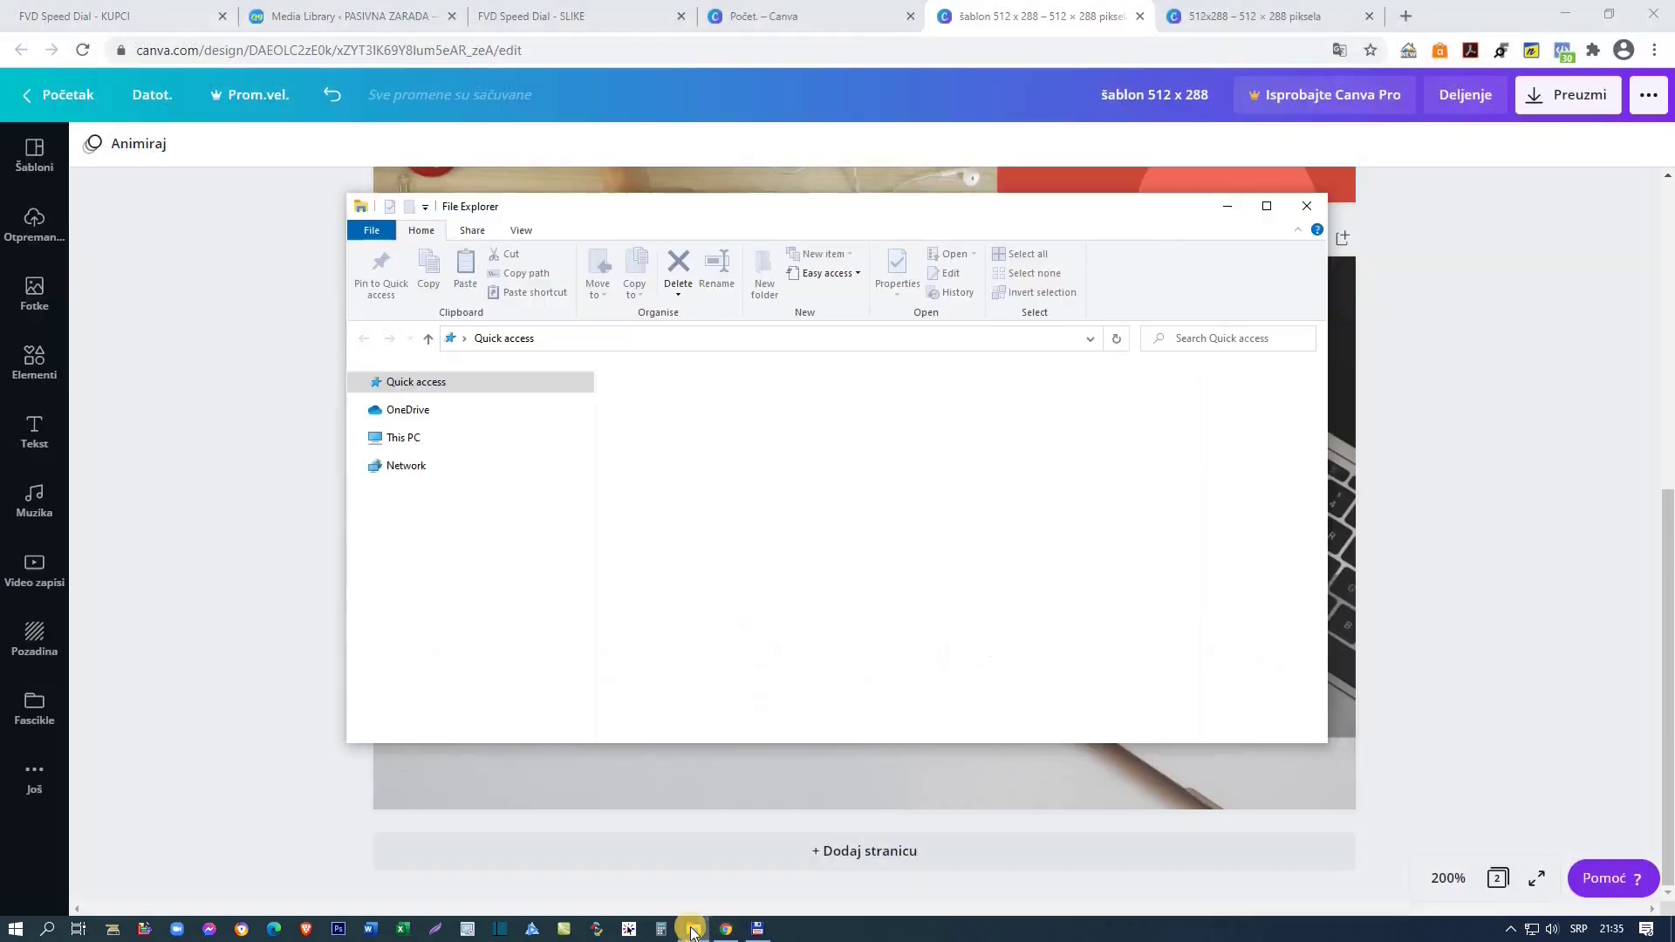
left_click(418, 522)
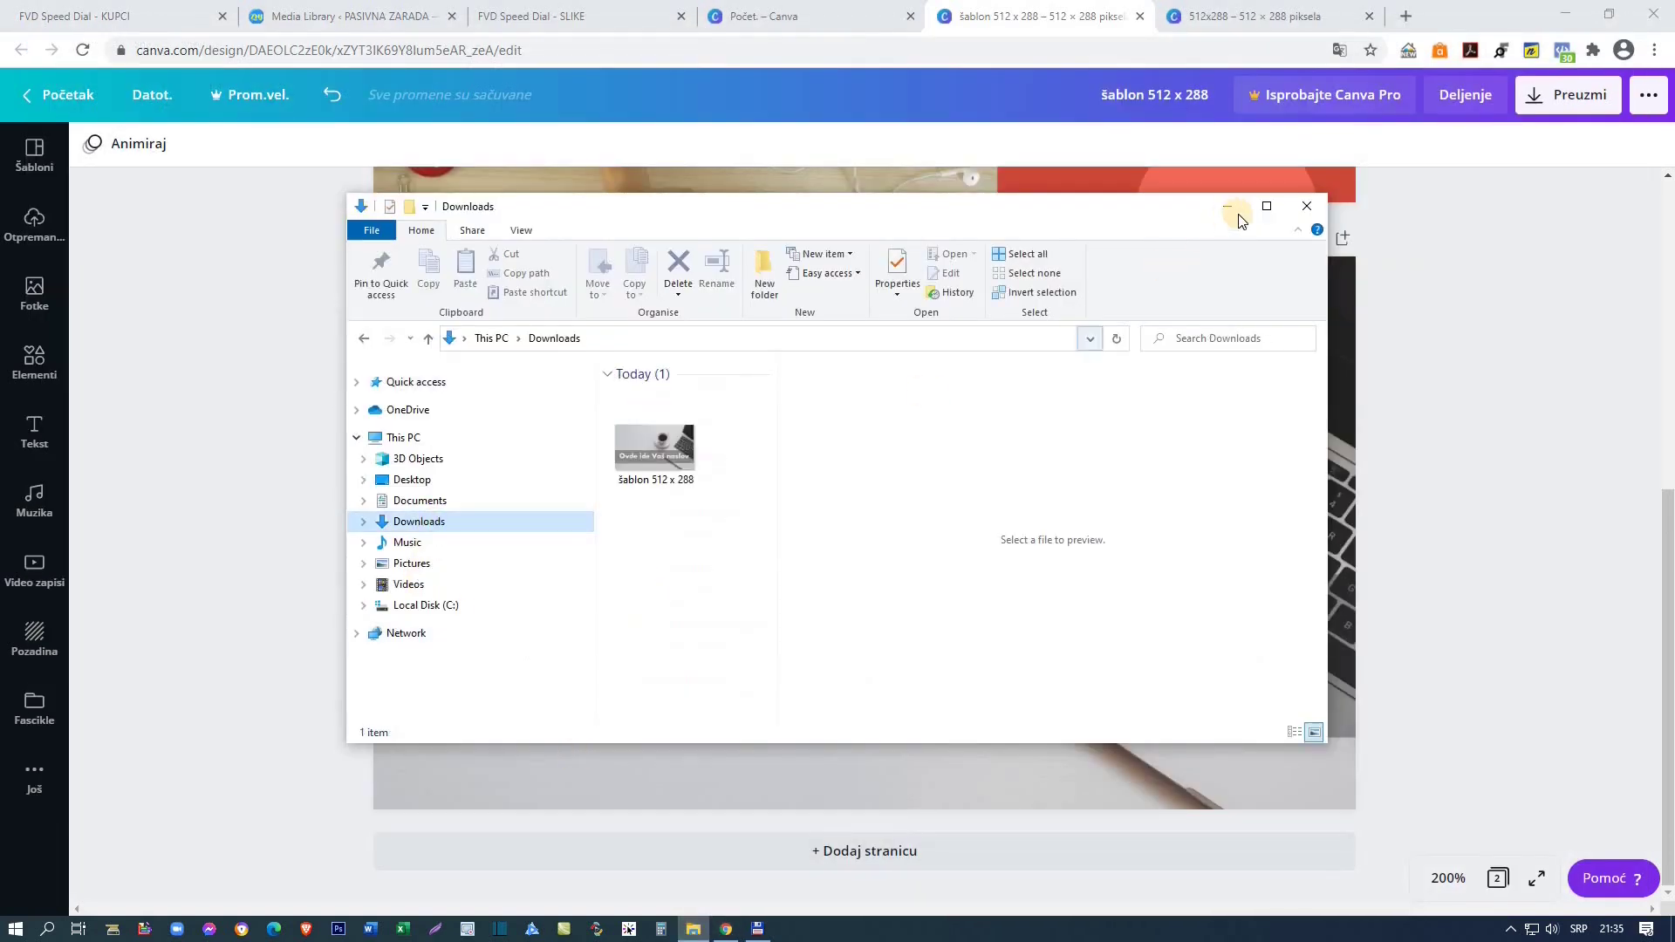
left_click(1263, 206)
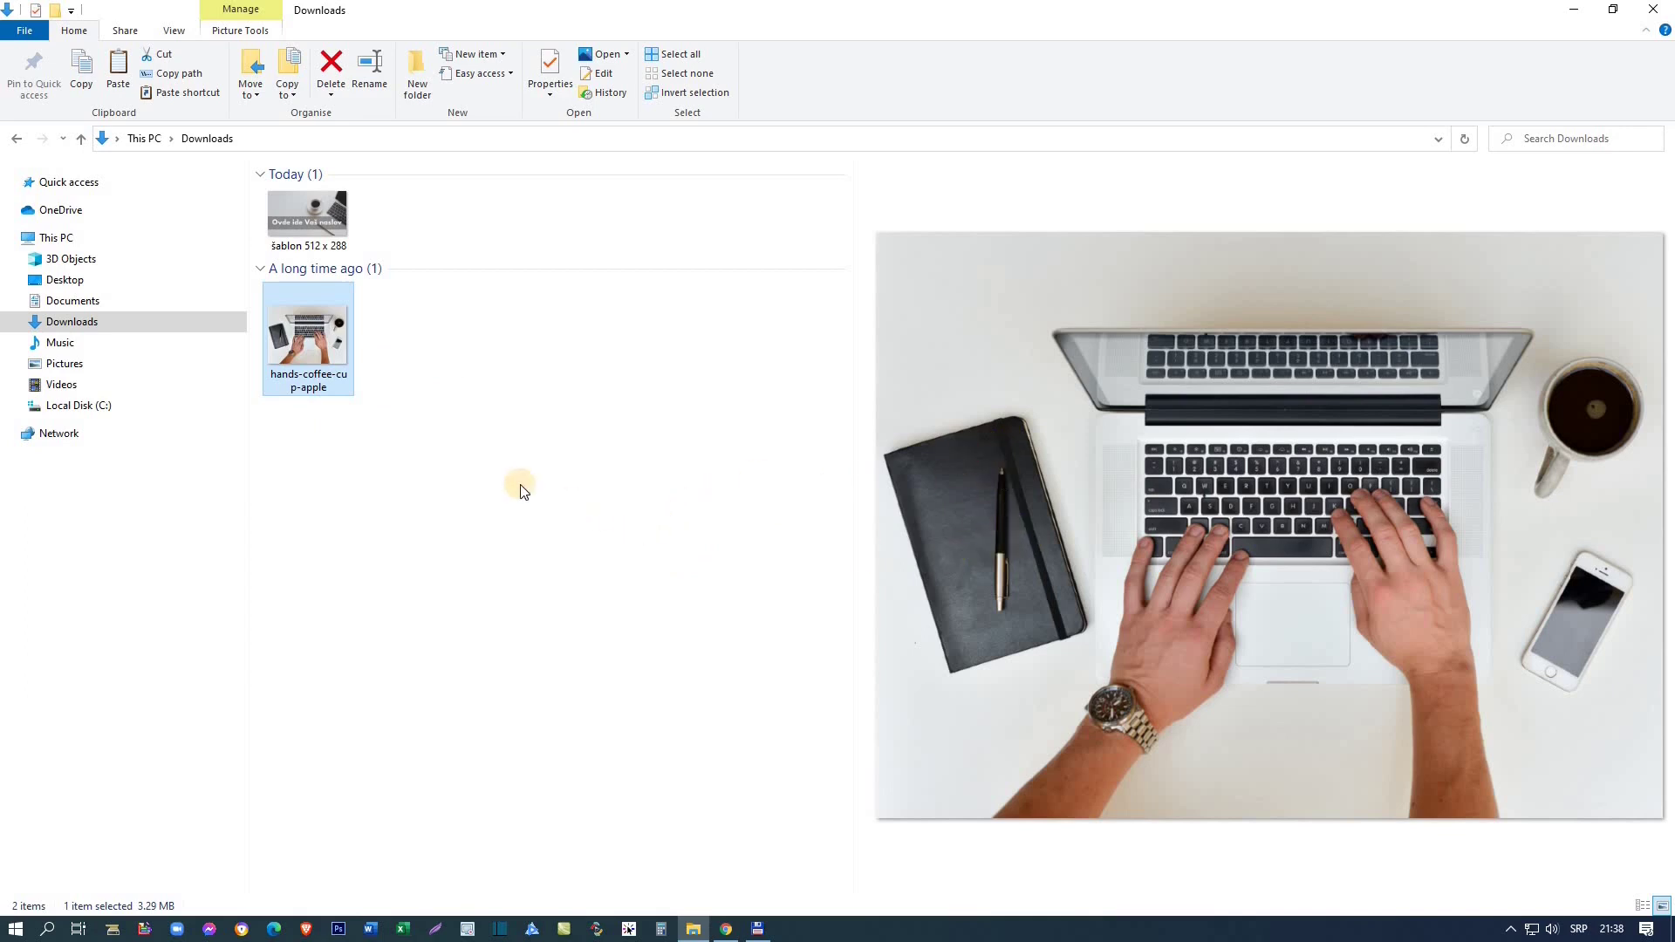
mouse_move(317, 338)
left_click(458, 408)
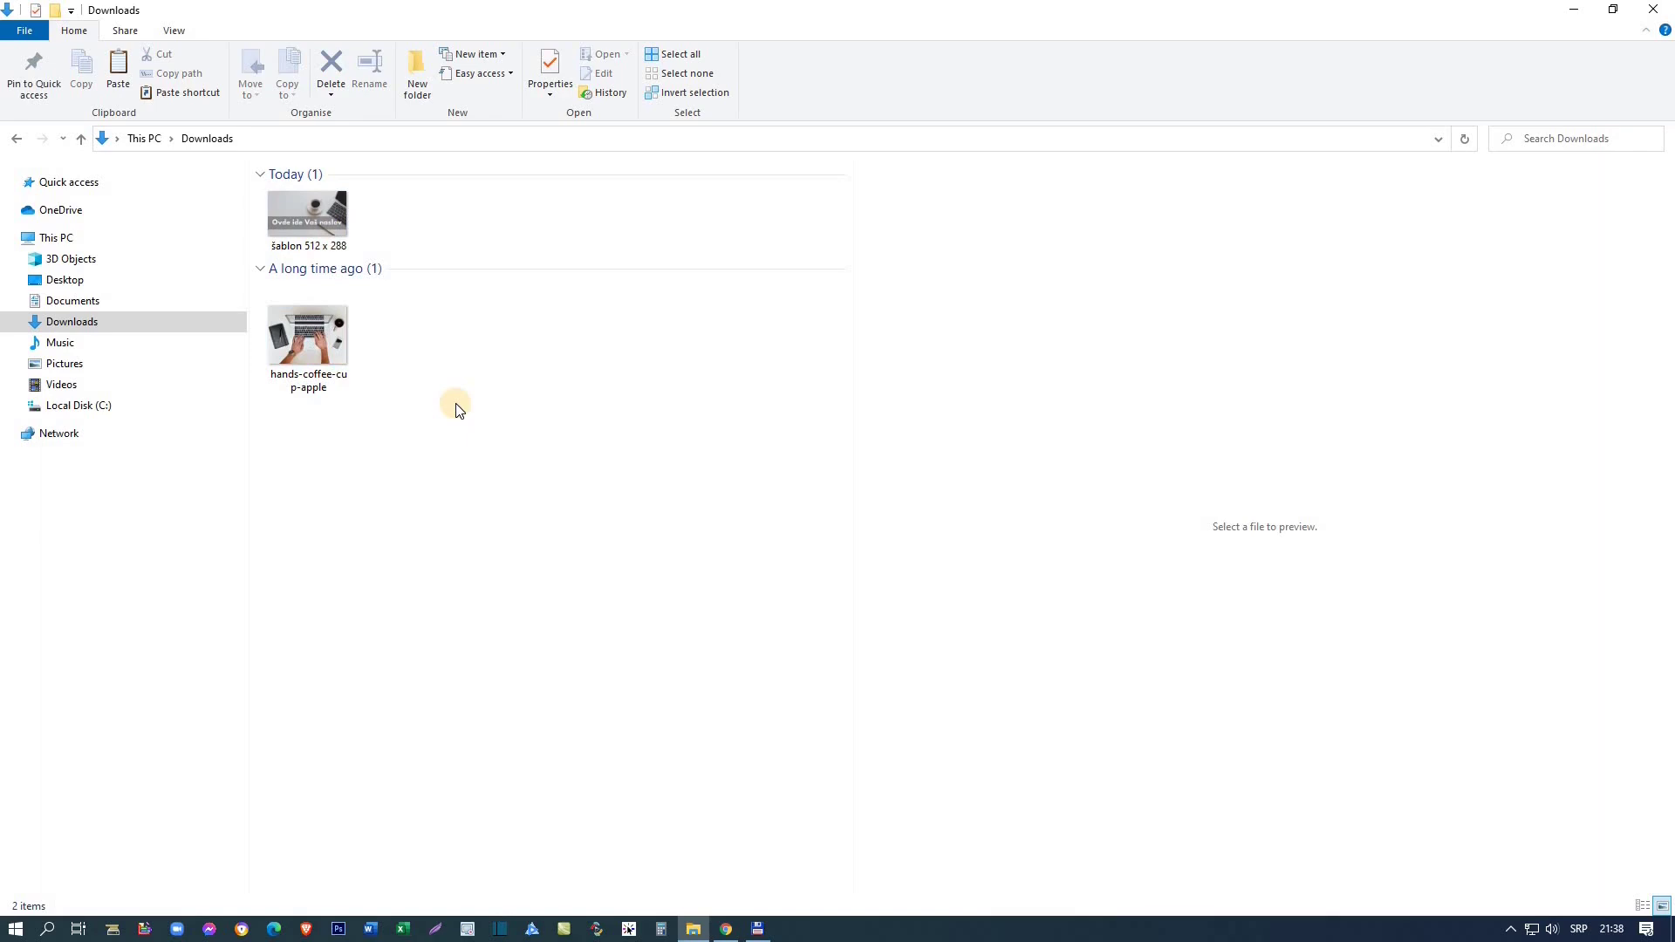
Step: Switch to Photopea, dismiss its introduction, and open the hands-coffee-cup-apple photo from the Downloads folder
key("alt+Tab")
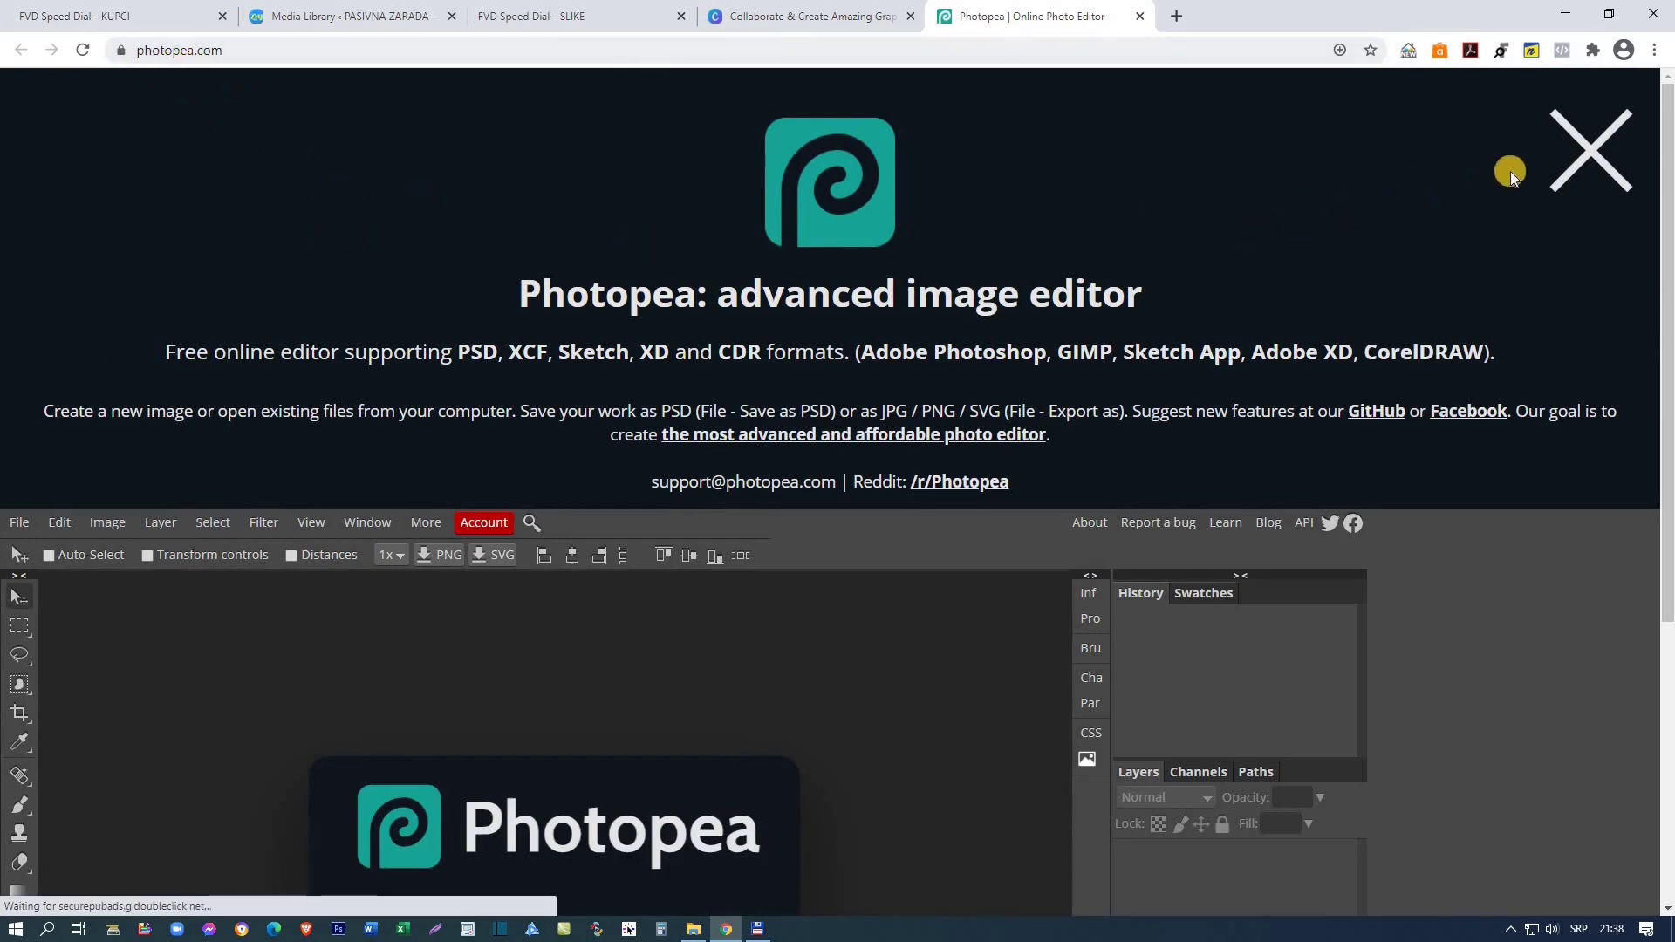
left_click(1593, 150)
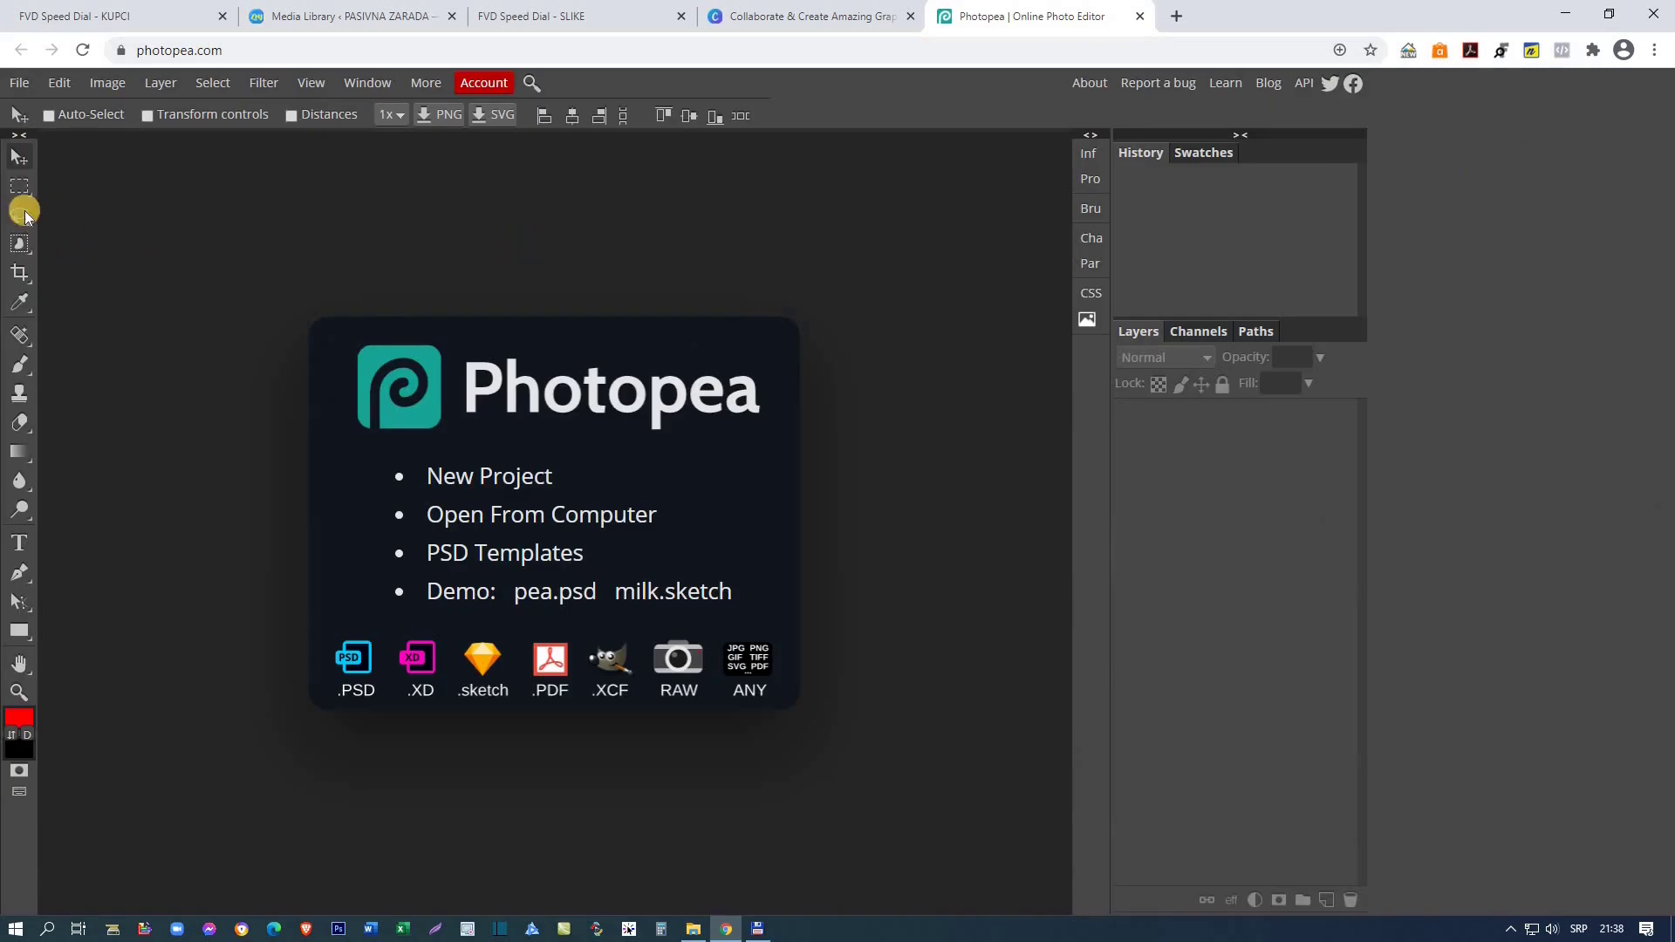
left_click(19, 83)
left_click(47, 141)
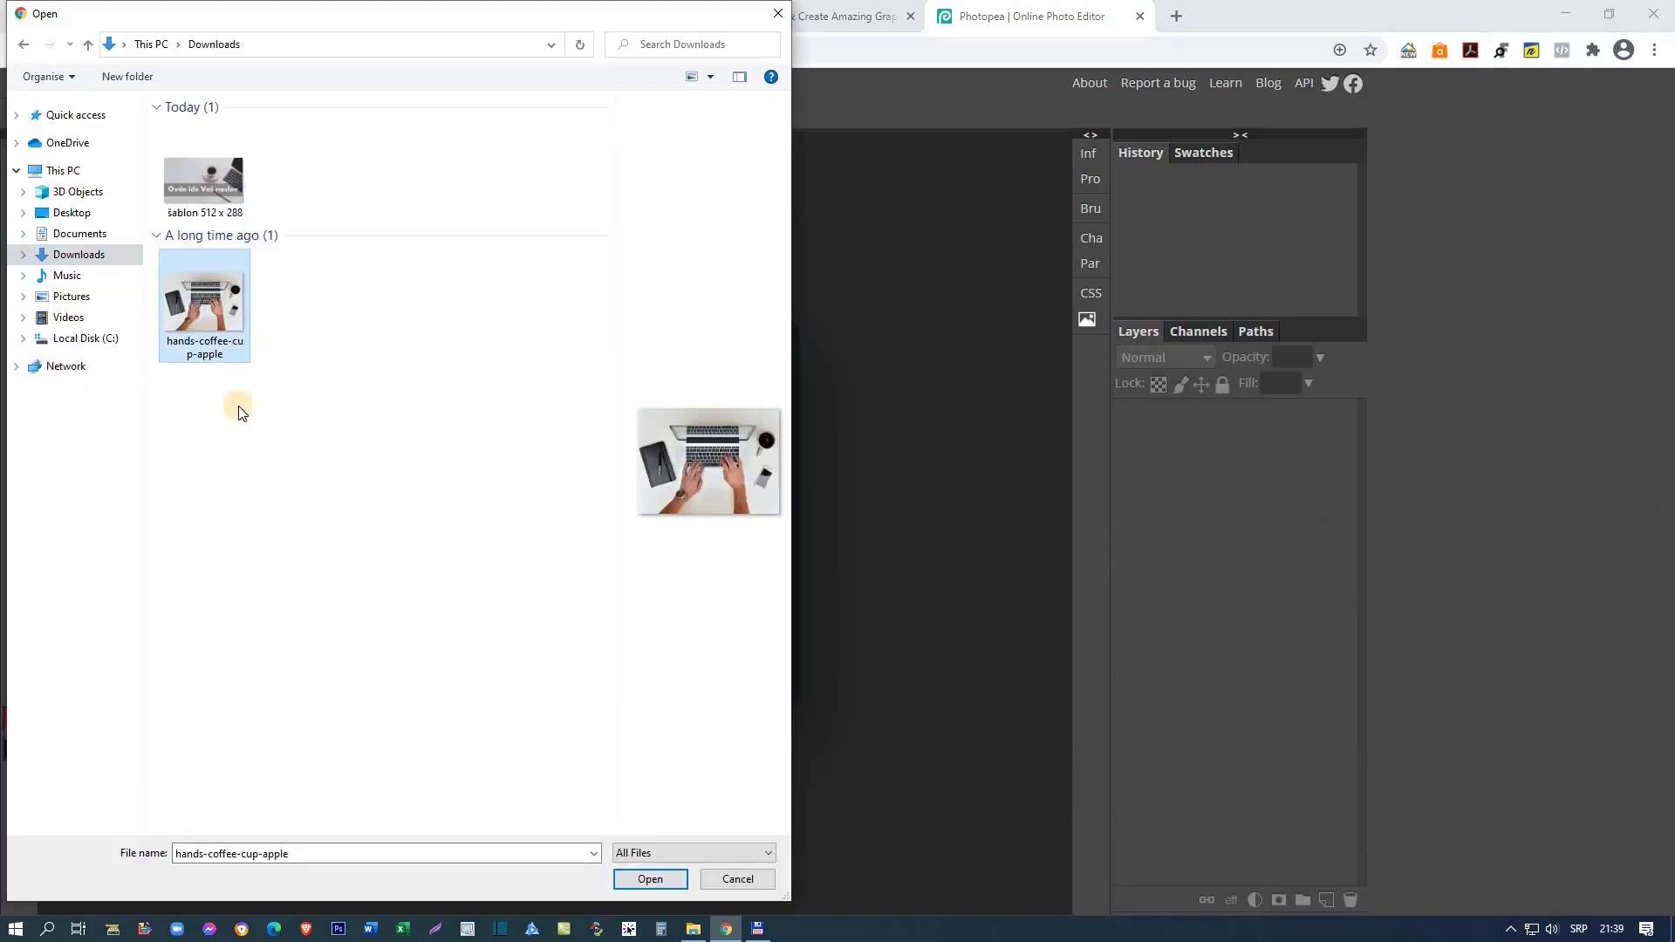
left_click(650, 877)
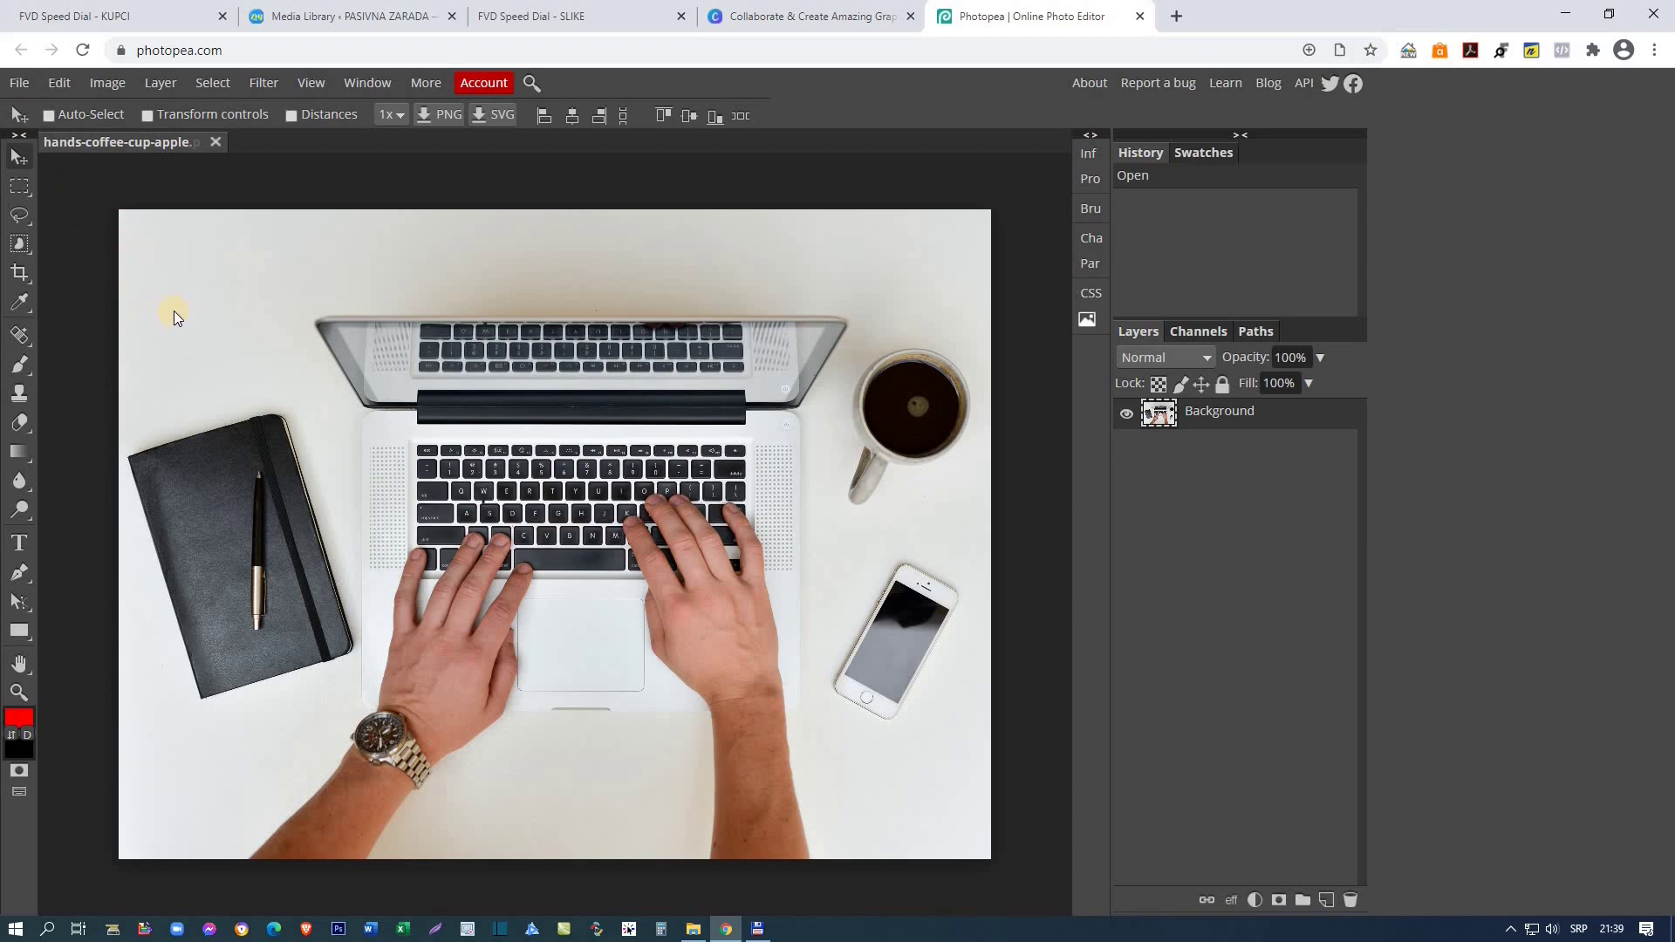
Step: Apply Auto Tone and Auto Contrast to the photo
left_click(108, 82)
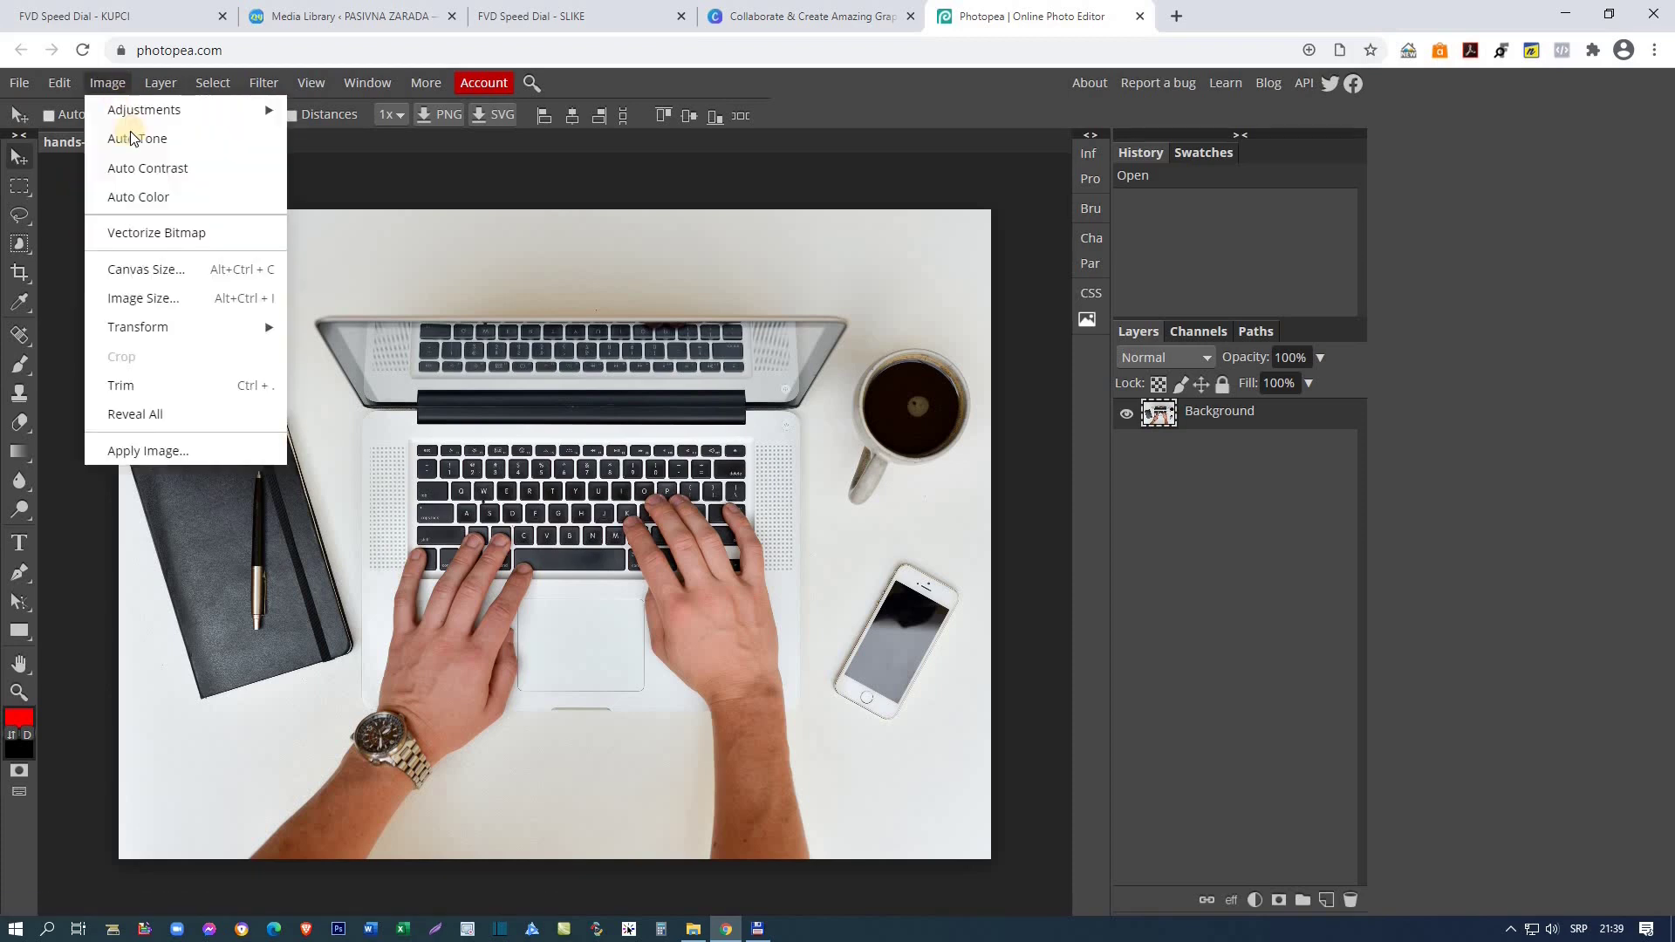
left_click(135, 141)
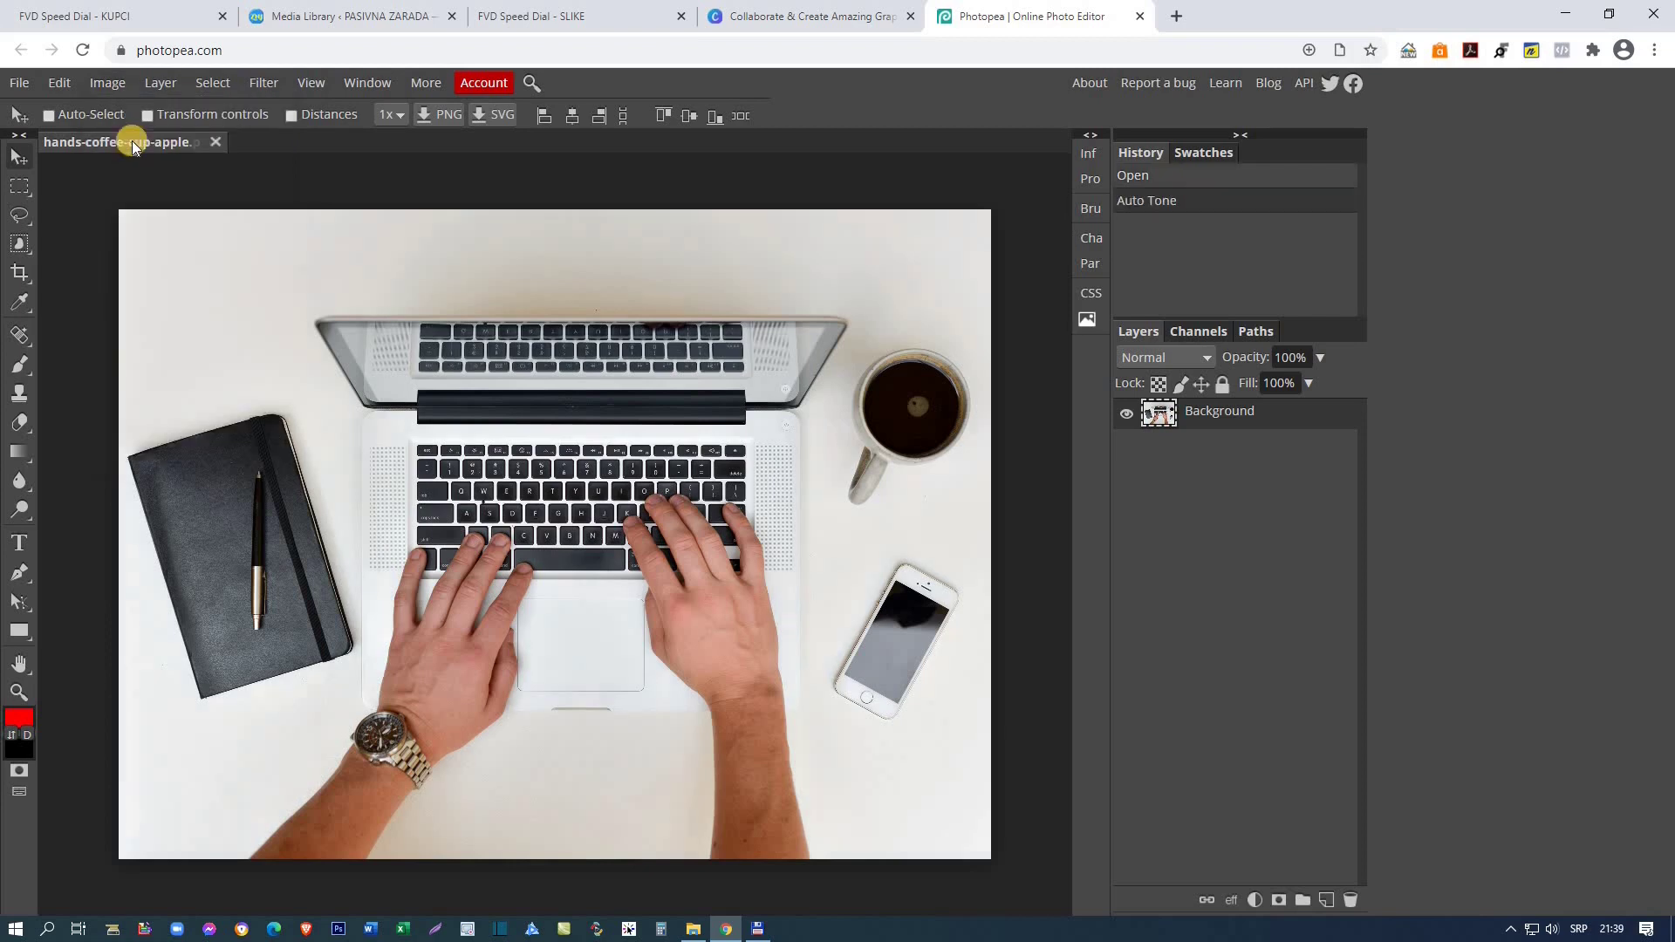
left_click(118, 81)
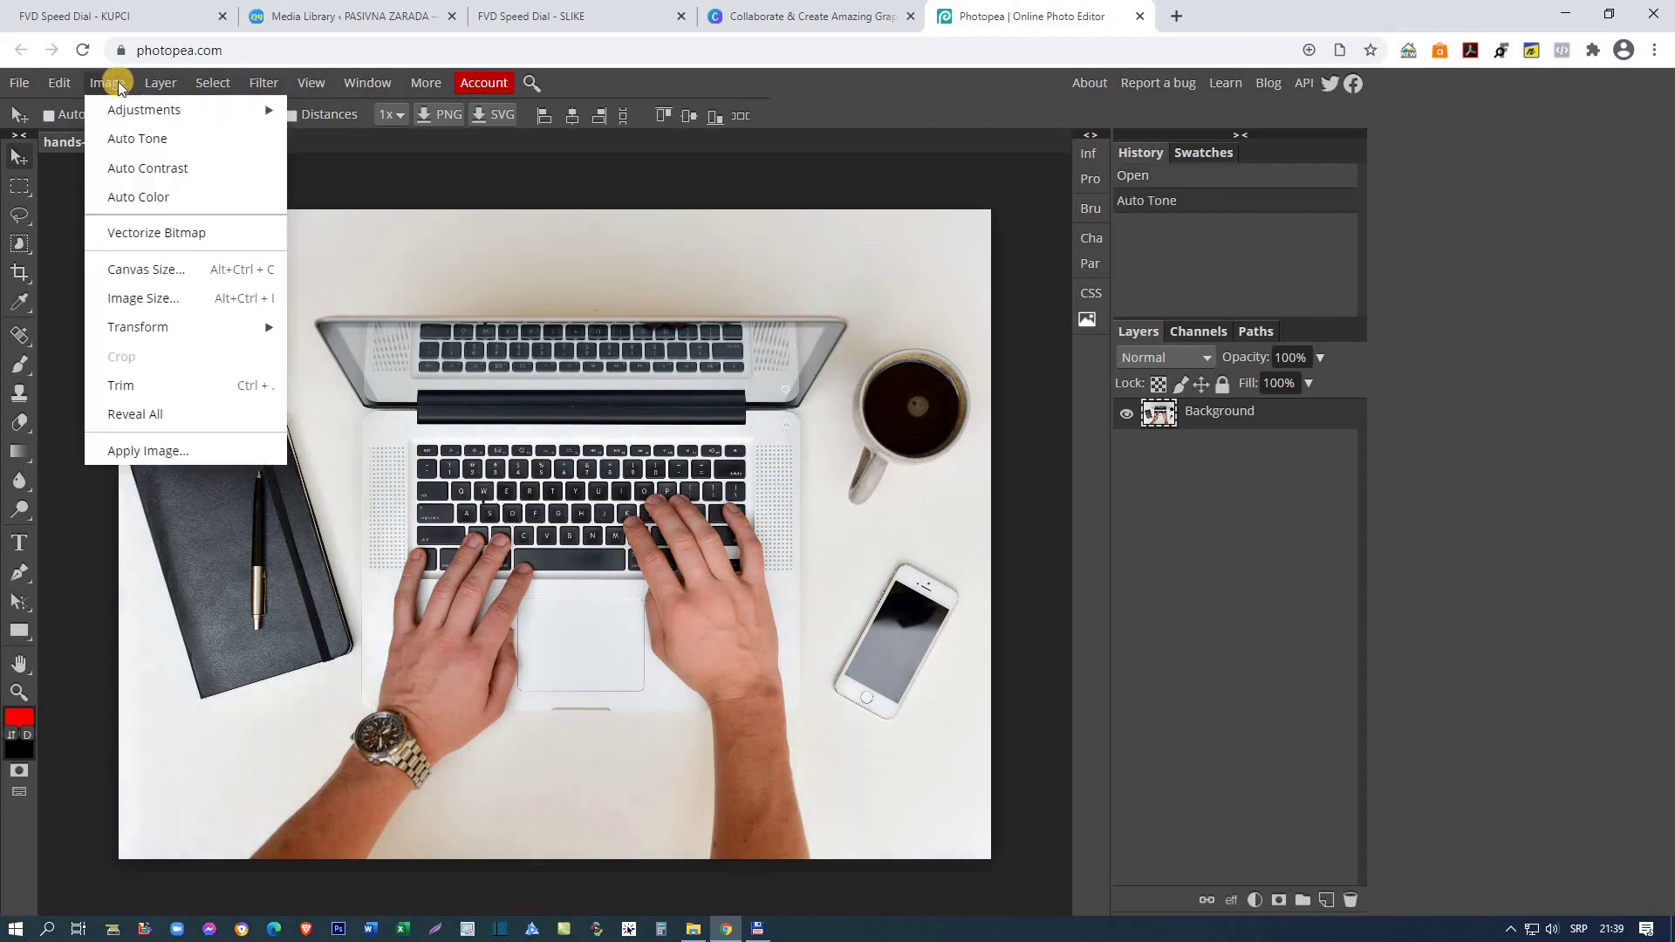
left_click(137, 171)
Step: Try Auto Color on the photo and undo it
left_click(107, 82)
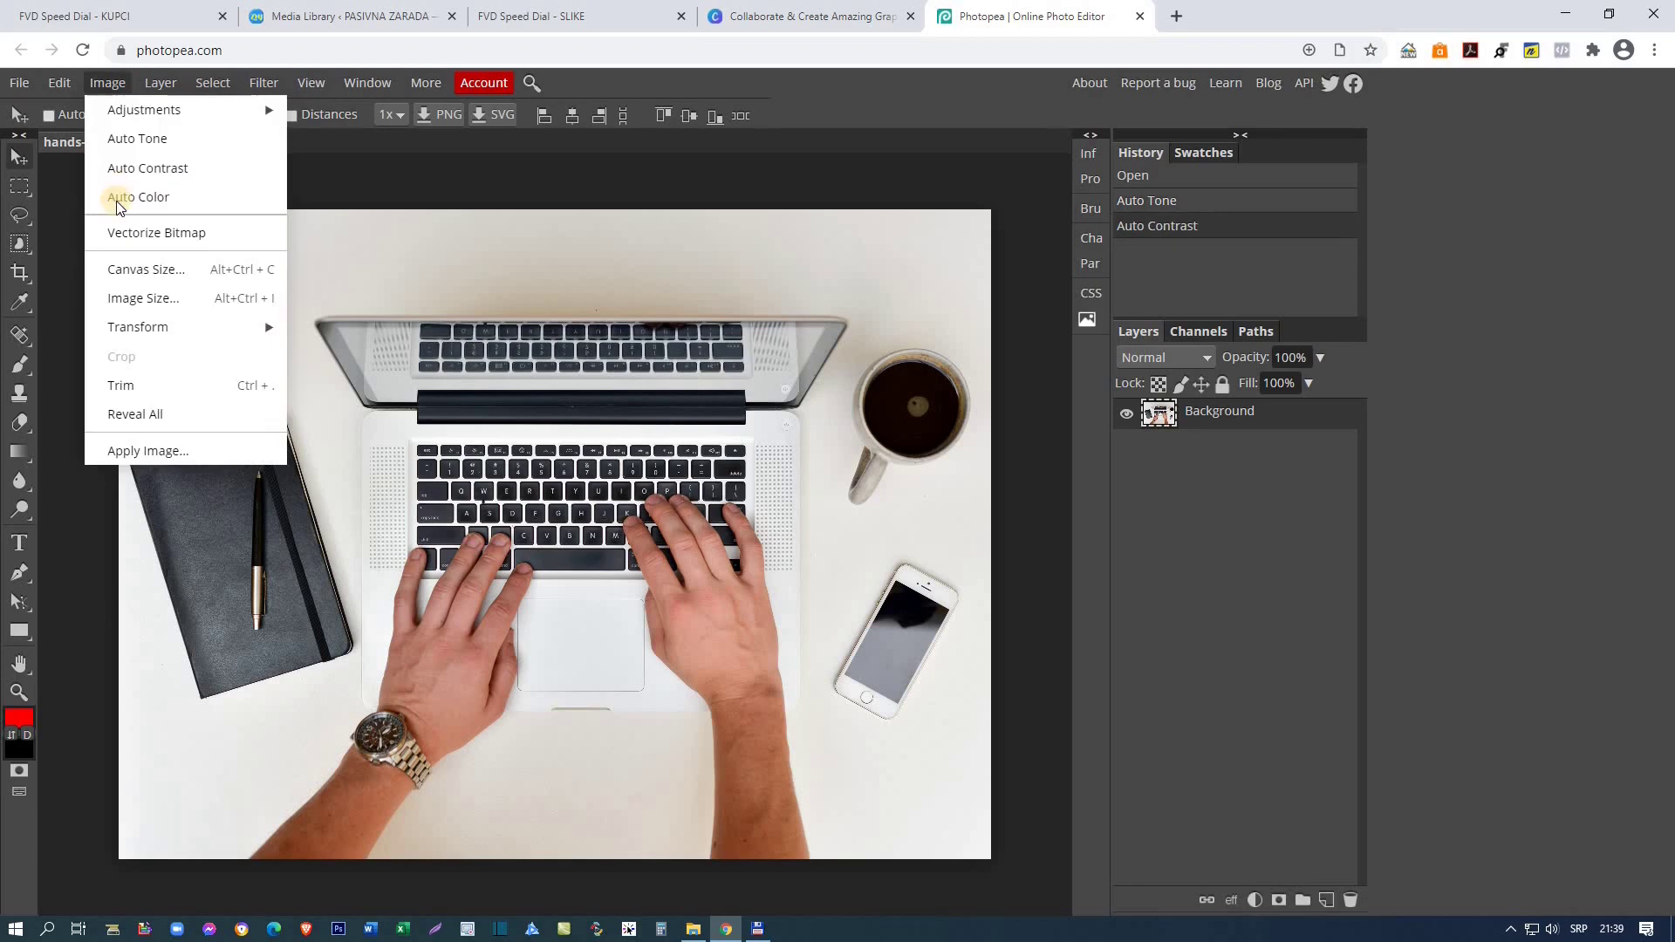
left_click(120, 203)
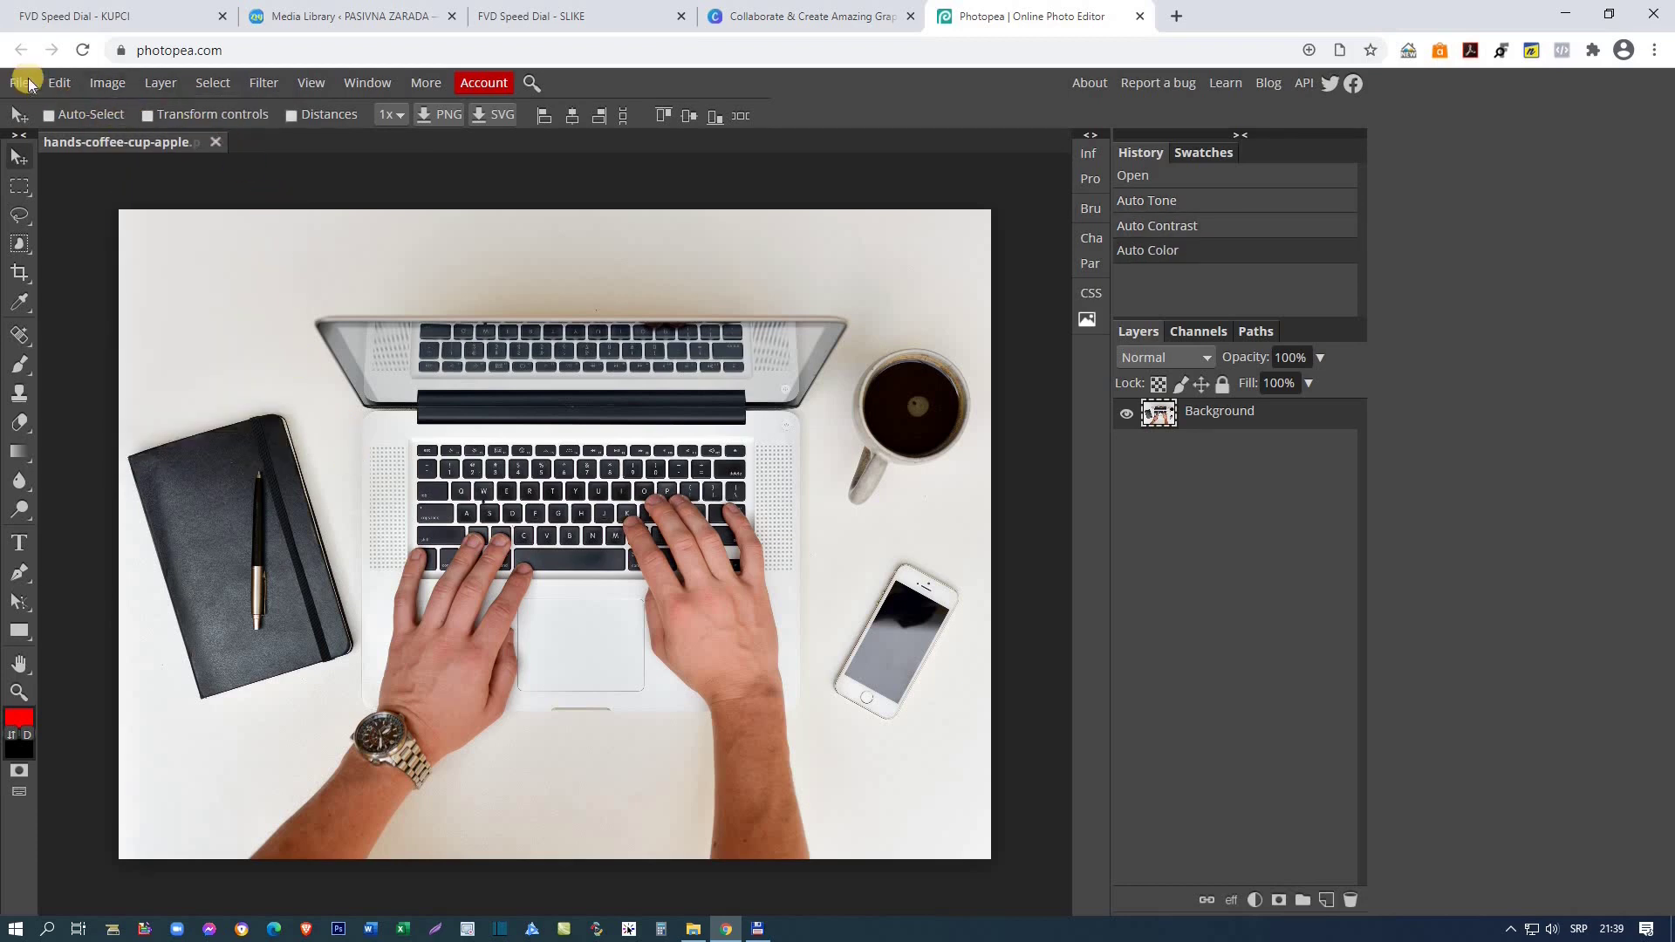
left_click(57, 83)
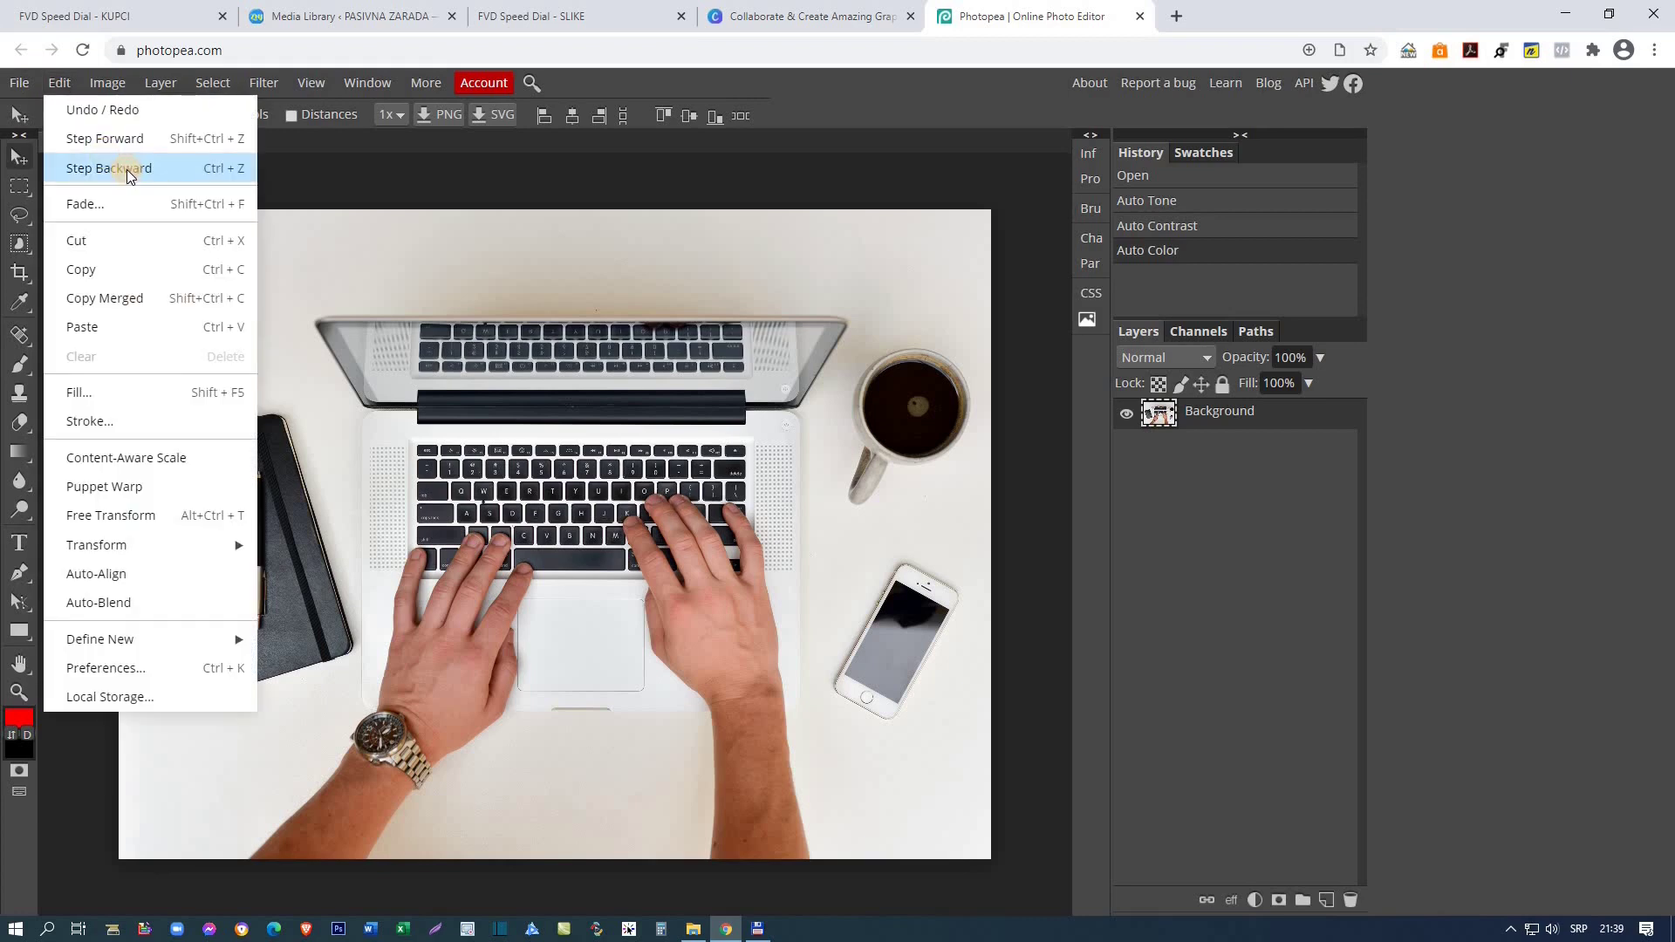
left_click(129, 170)
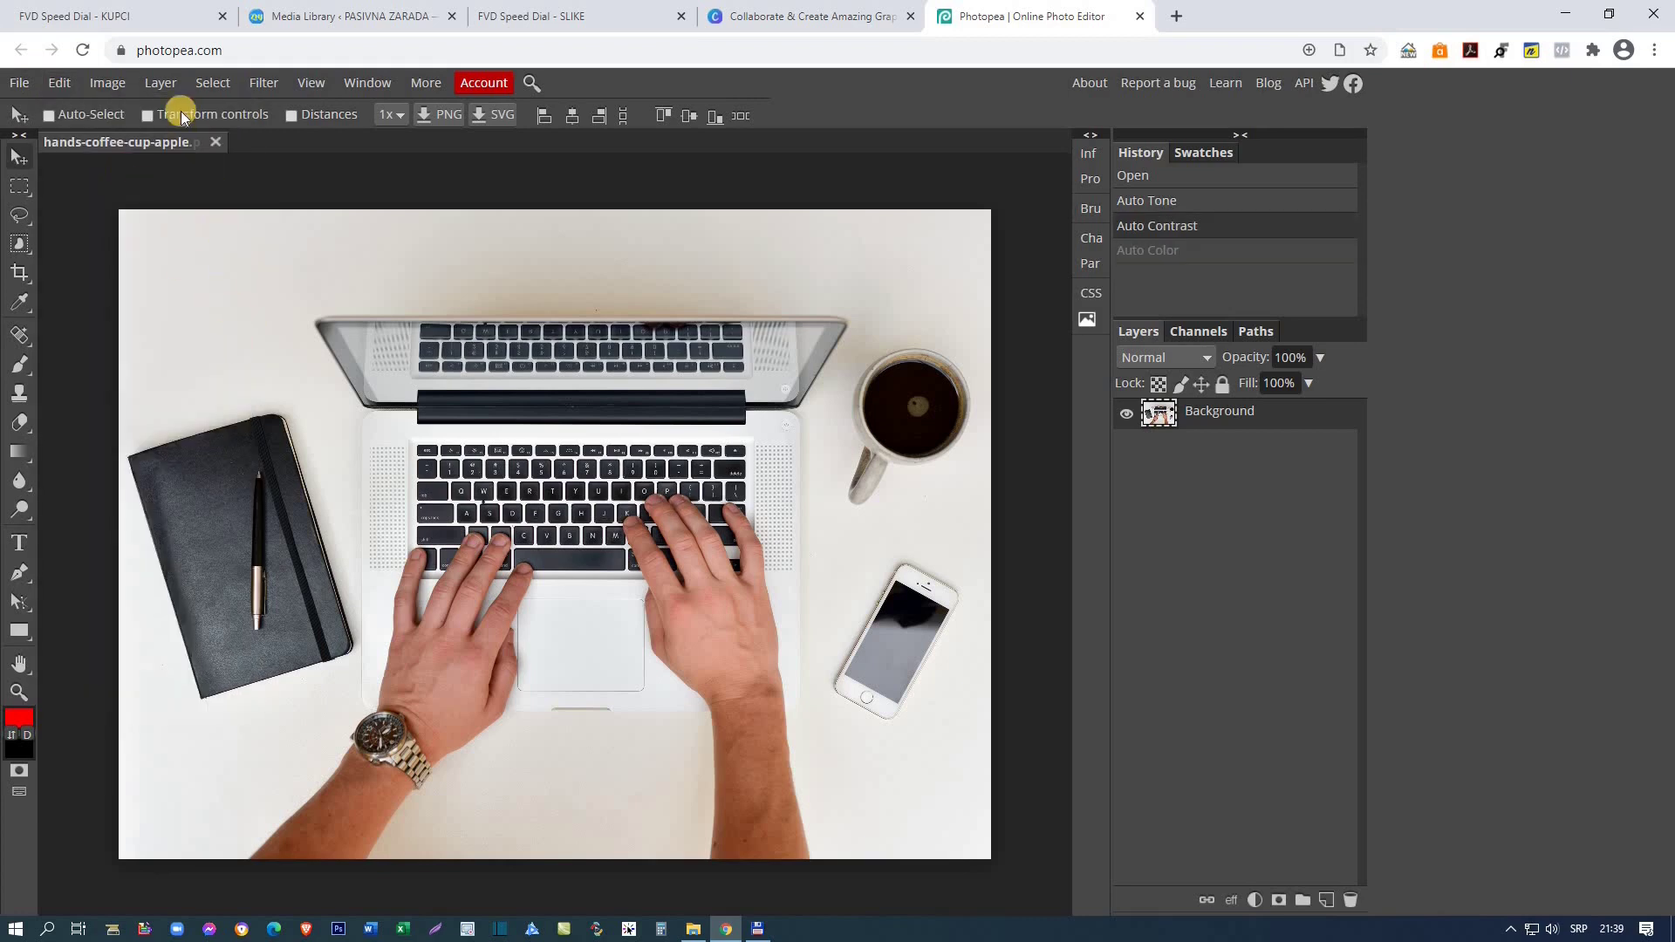
Step: Try Brightness/Contrast on the photo with brightness 57 and contrast 37, darken it below zero brightness, and discard the adjustment
left_click(113, 87)
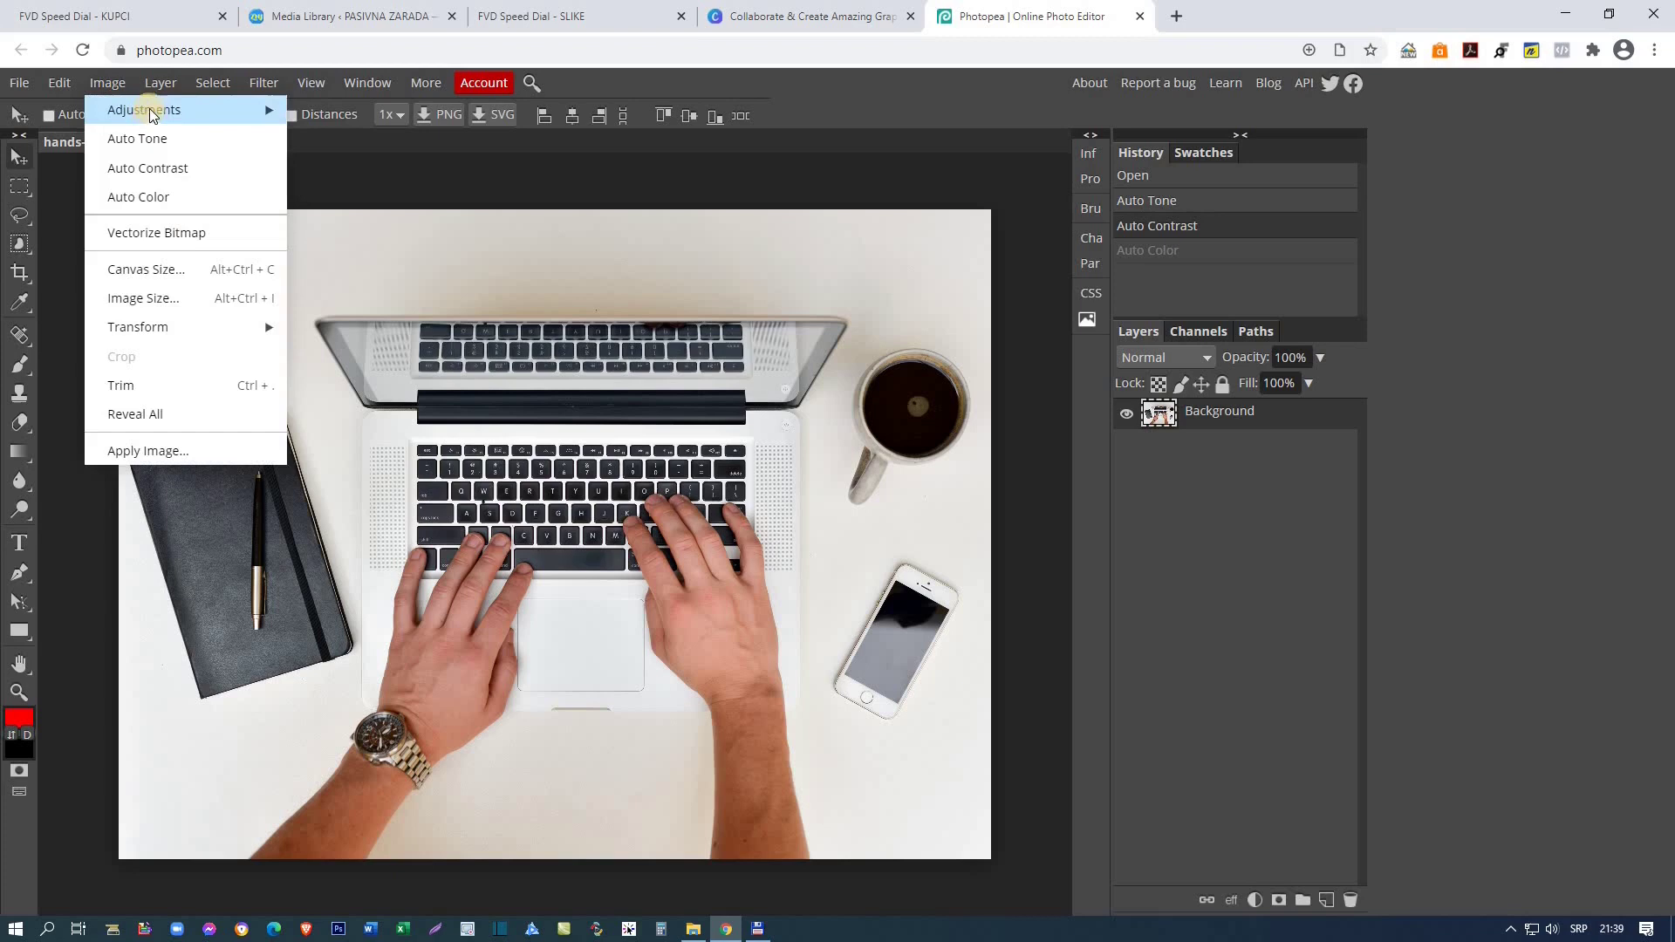
mouse_move(148, 110)
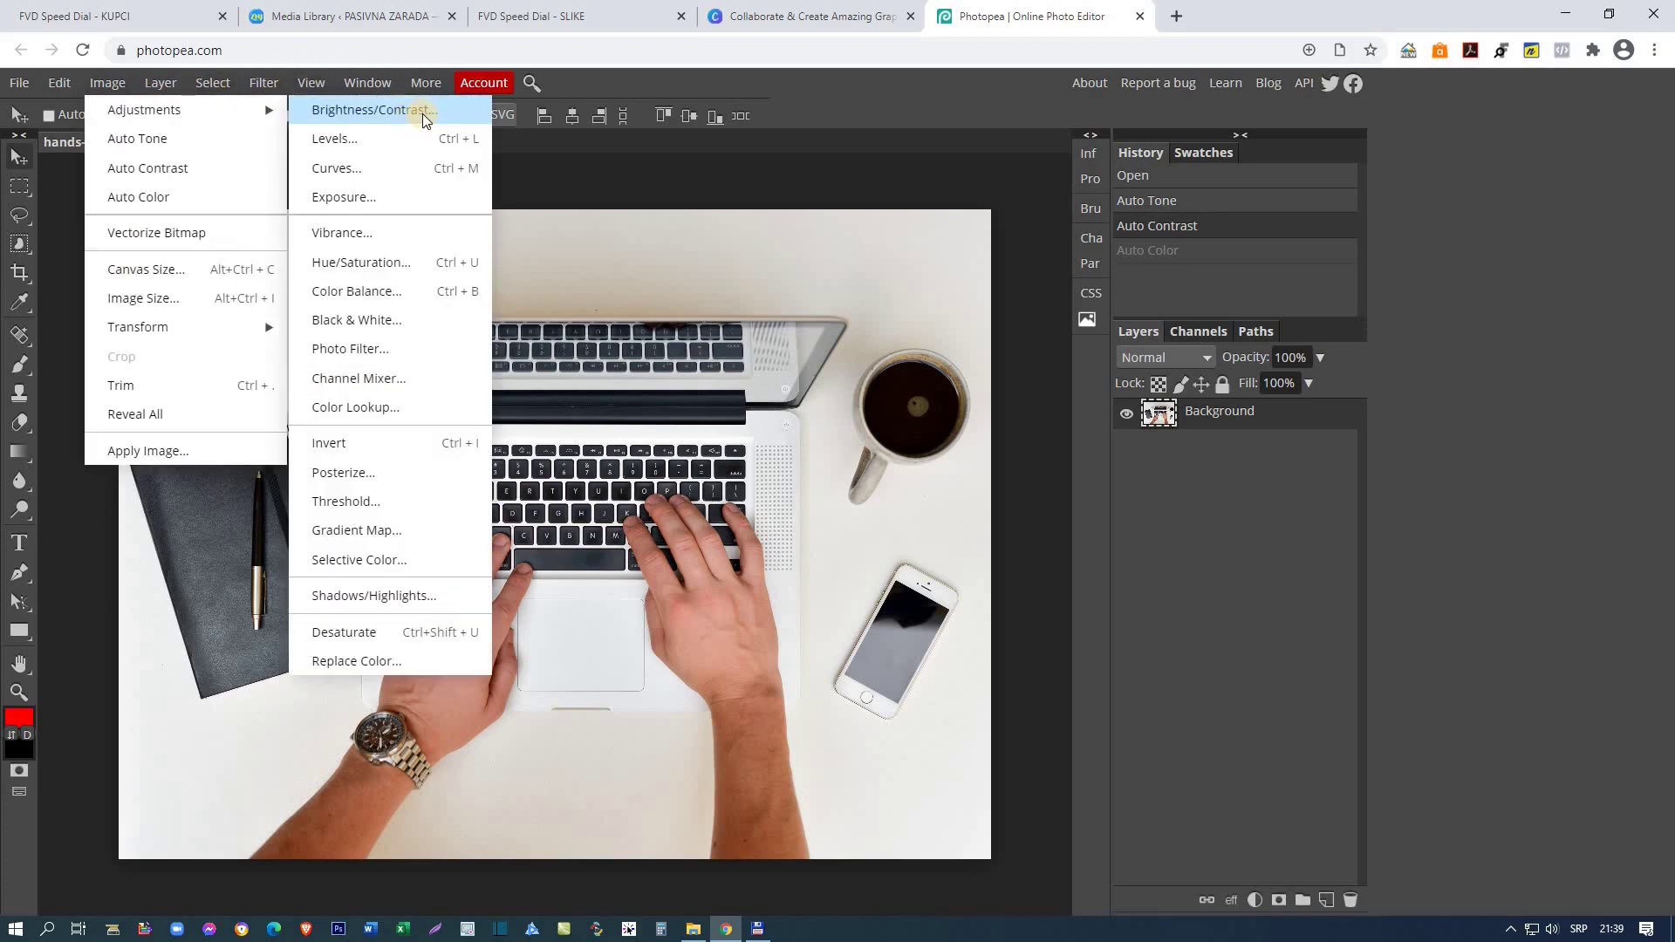
left_click(424, 113)
left_click_drag(489, 229, 1180, 197)
left_click_drag(992, 261, 1045, 262)
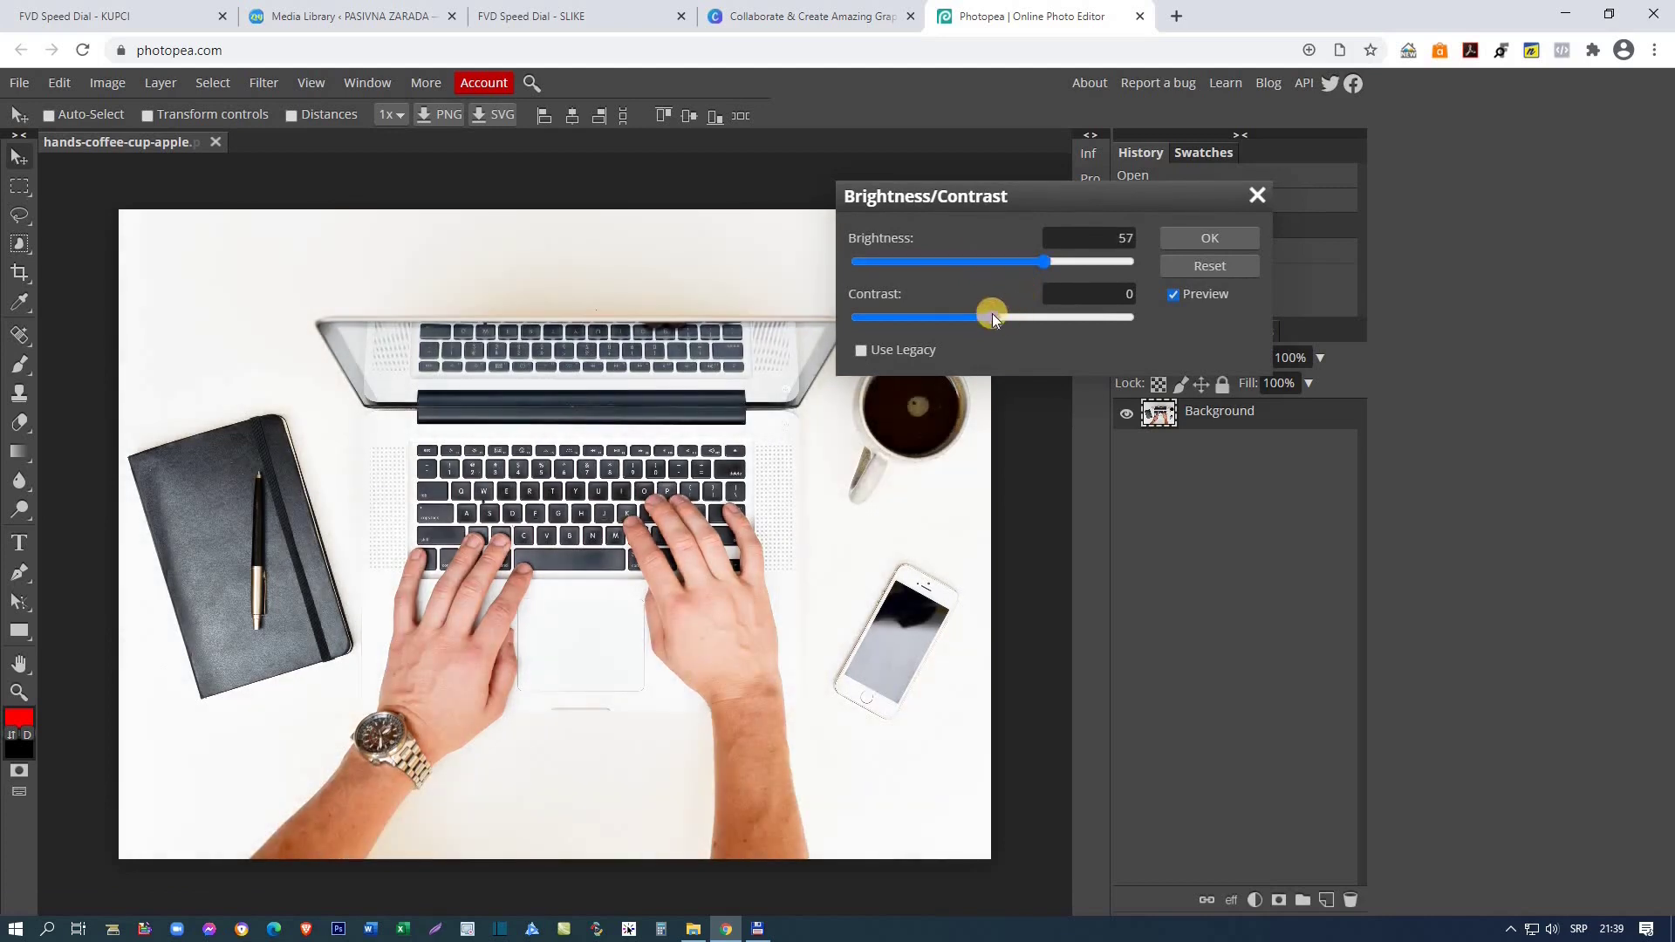
left_click_drag(992, 314, 1040, 329)
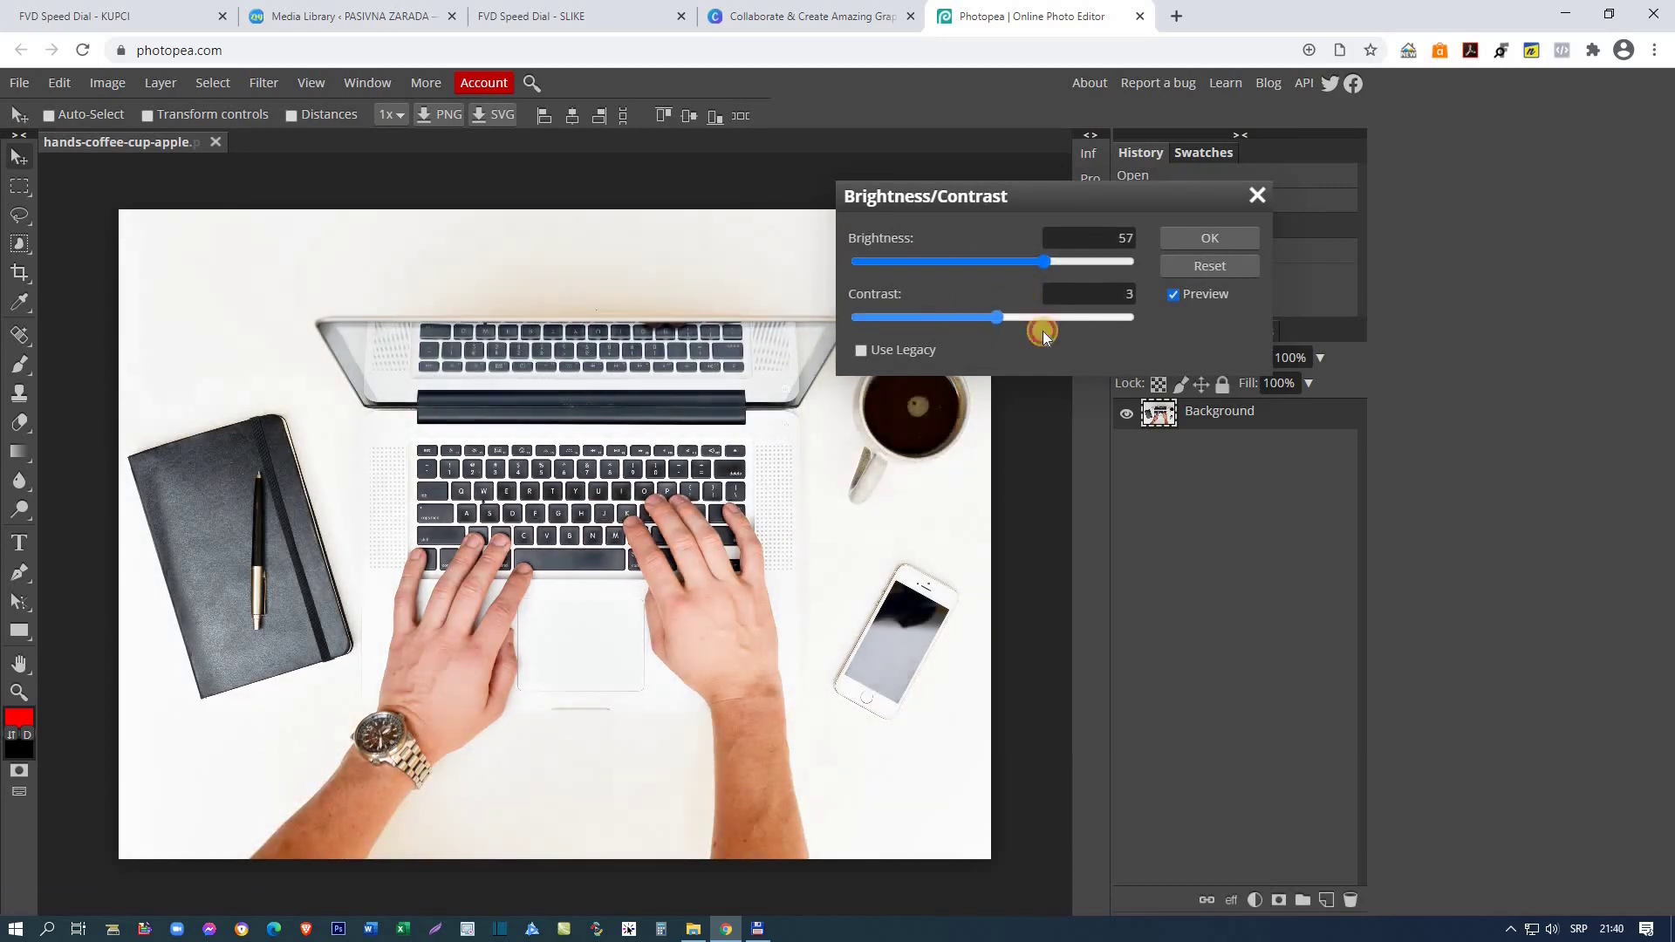
left_click_drag(975, 258, 1001, 260)
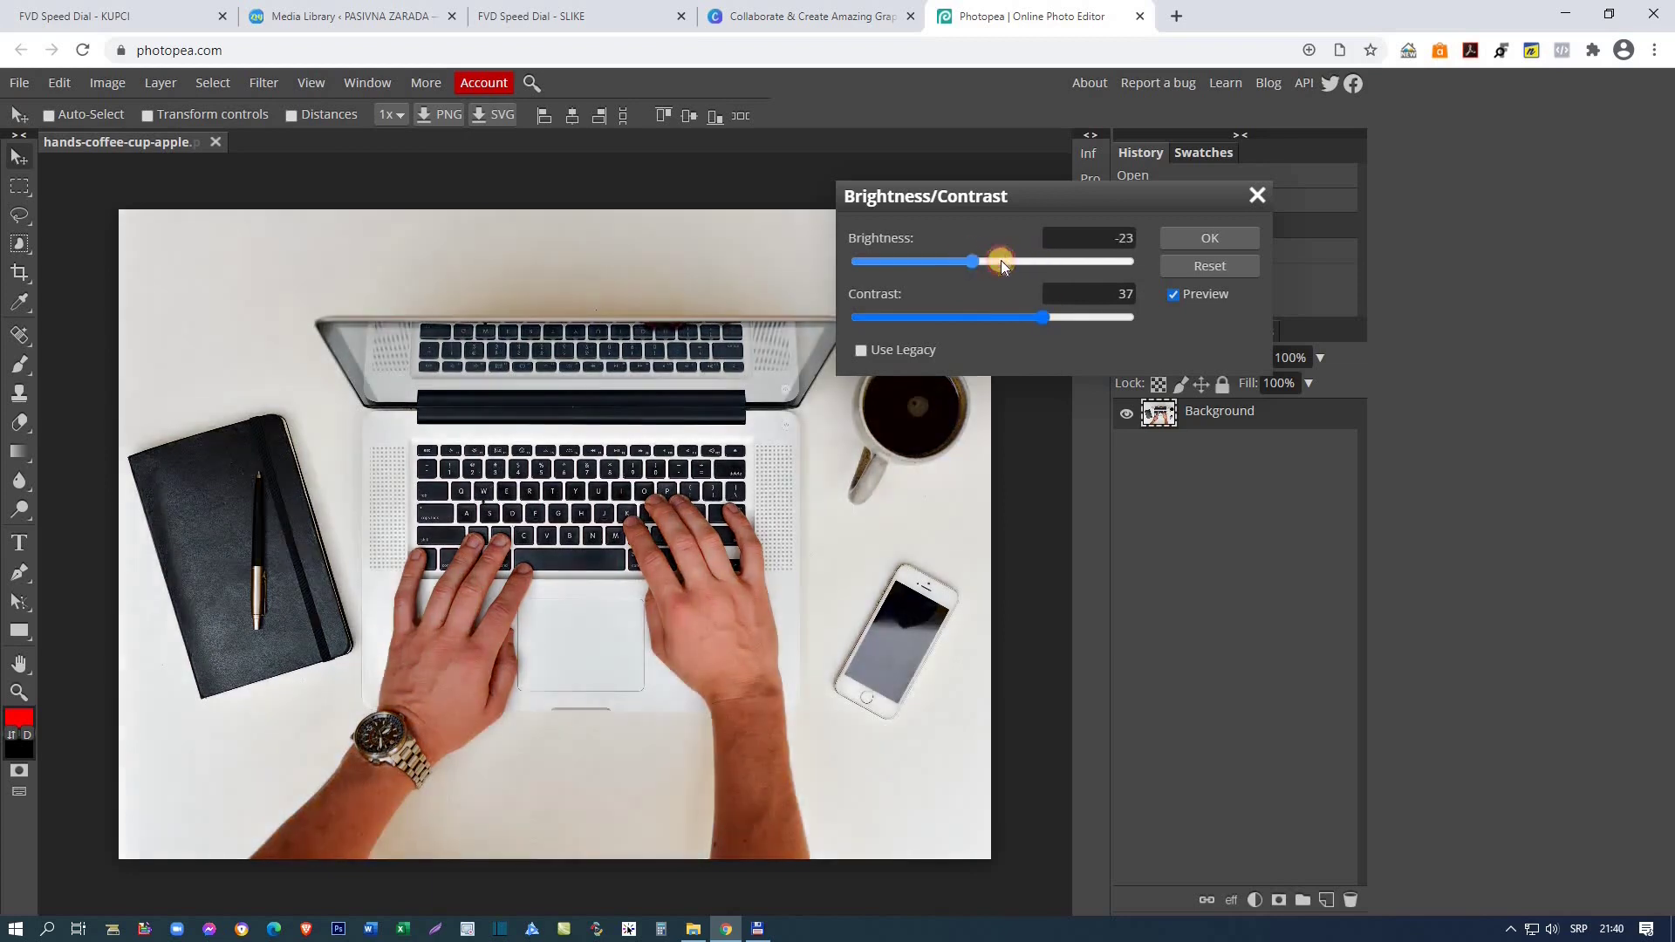
left_click(1256, 195)
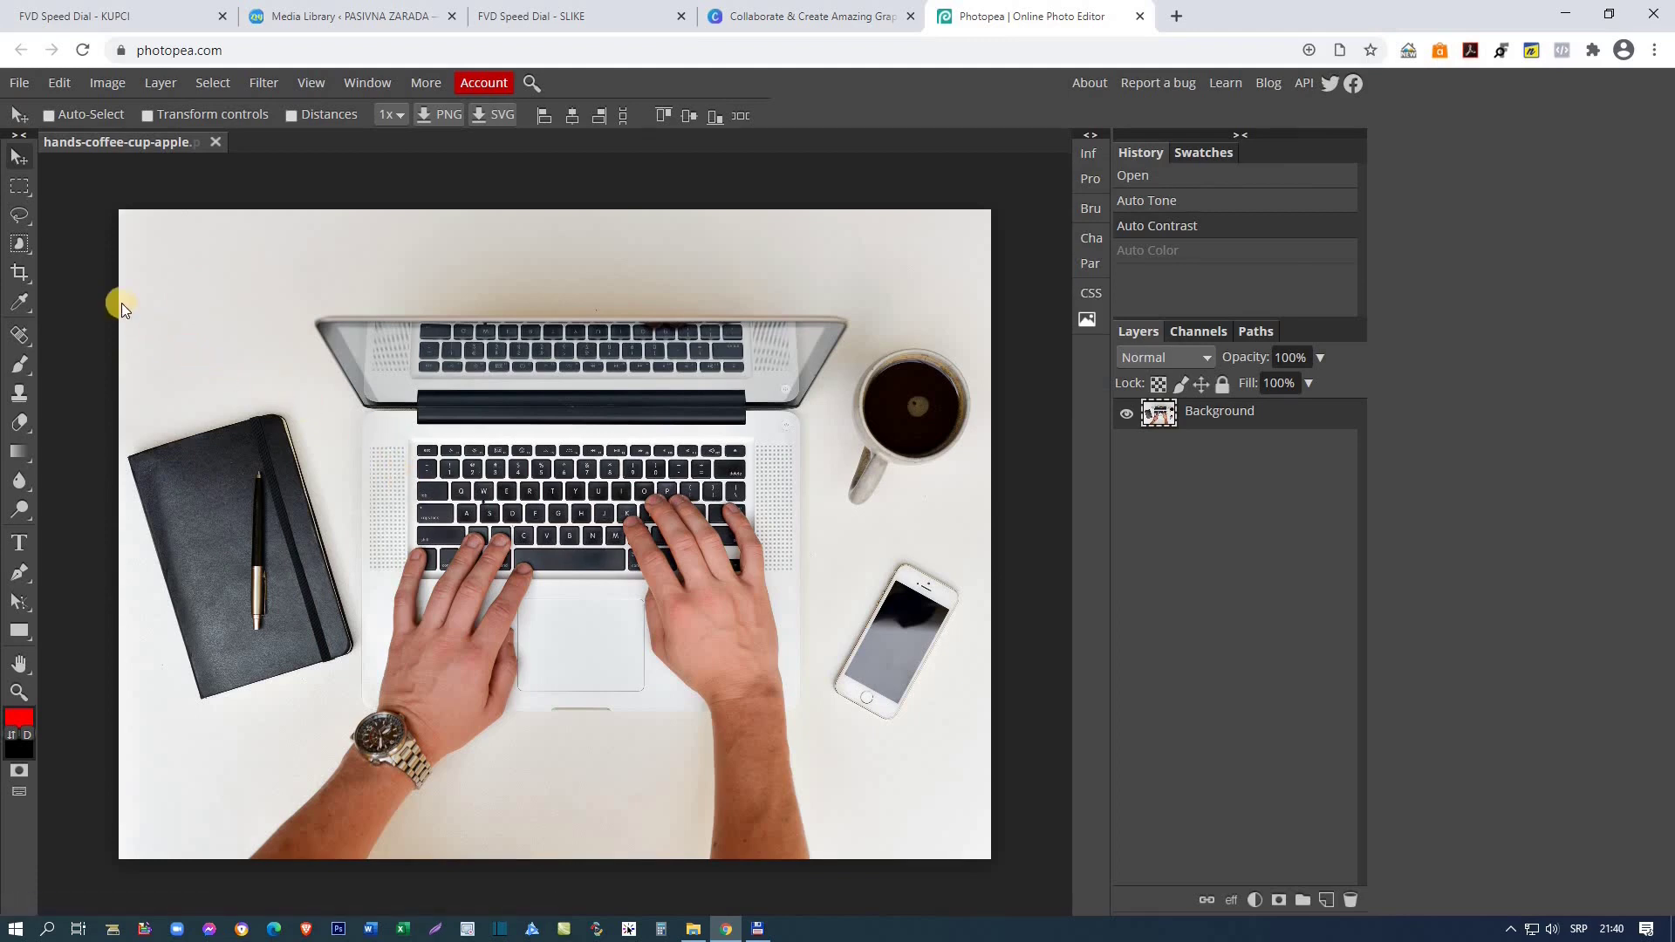
Step: Crop the photo to a full-width rectangle that trims strips off its upper and lower edges, and clear the selection
left_click(21, 186)
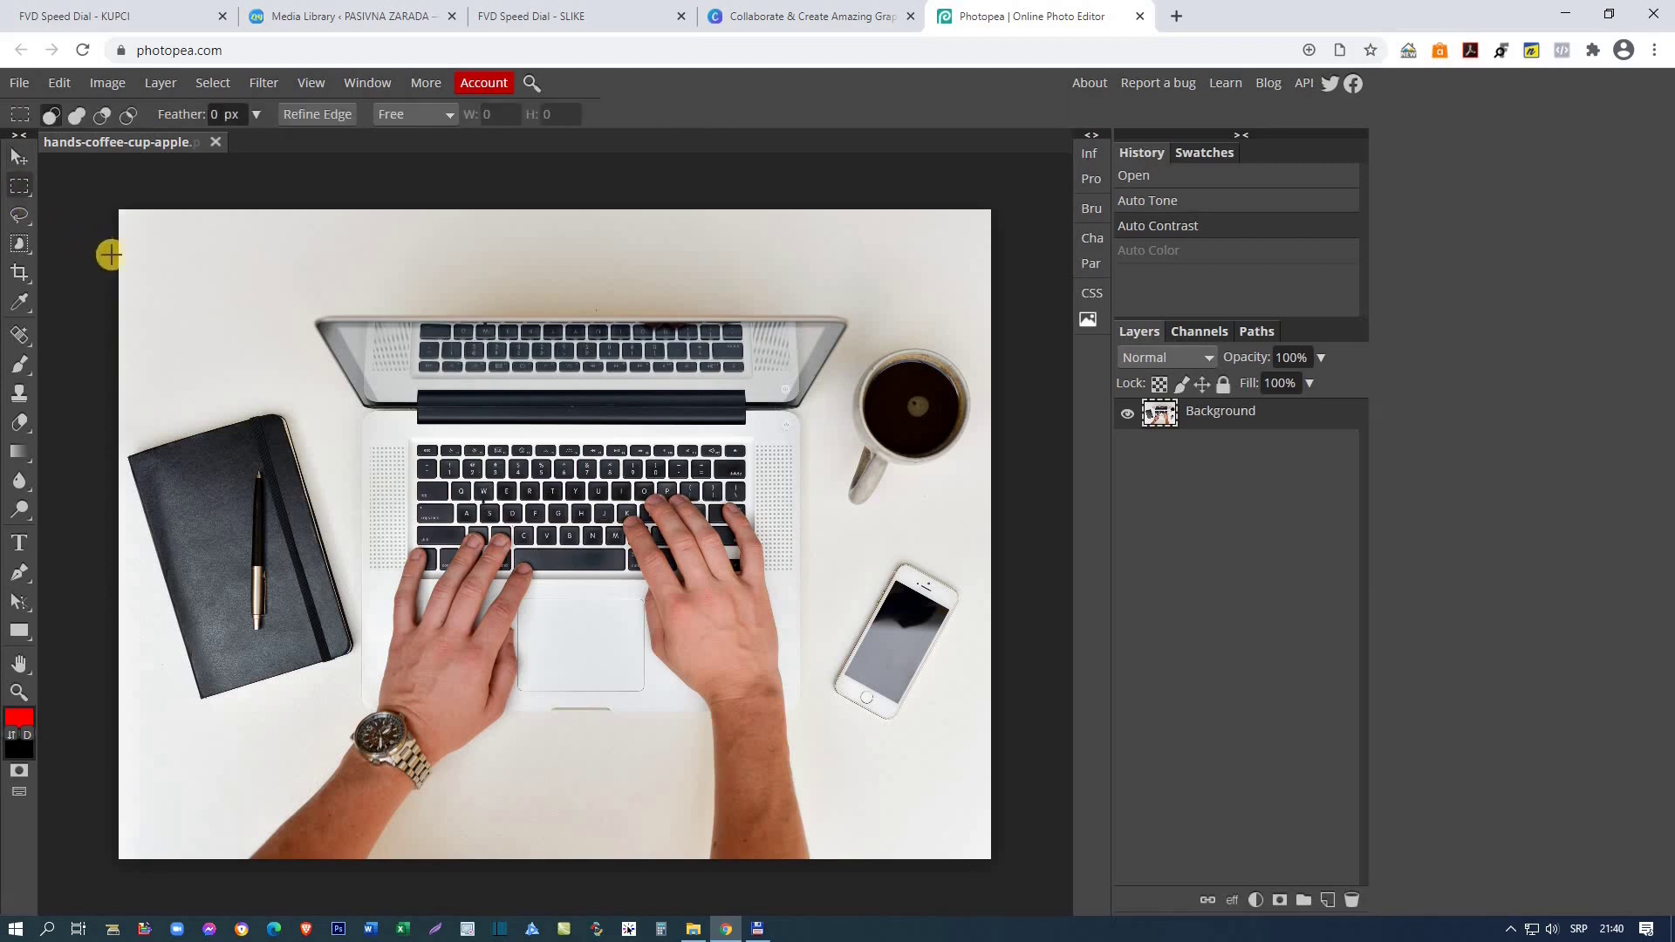
left_click(82, 666)
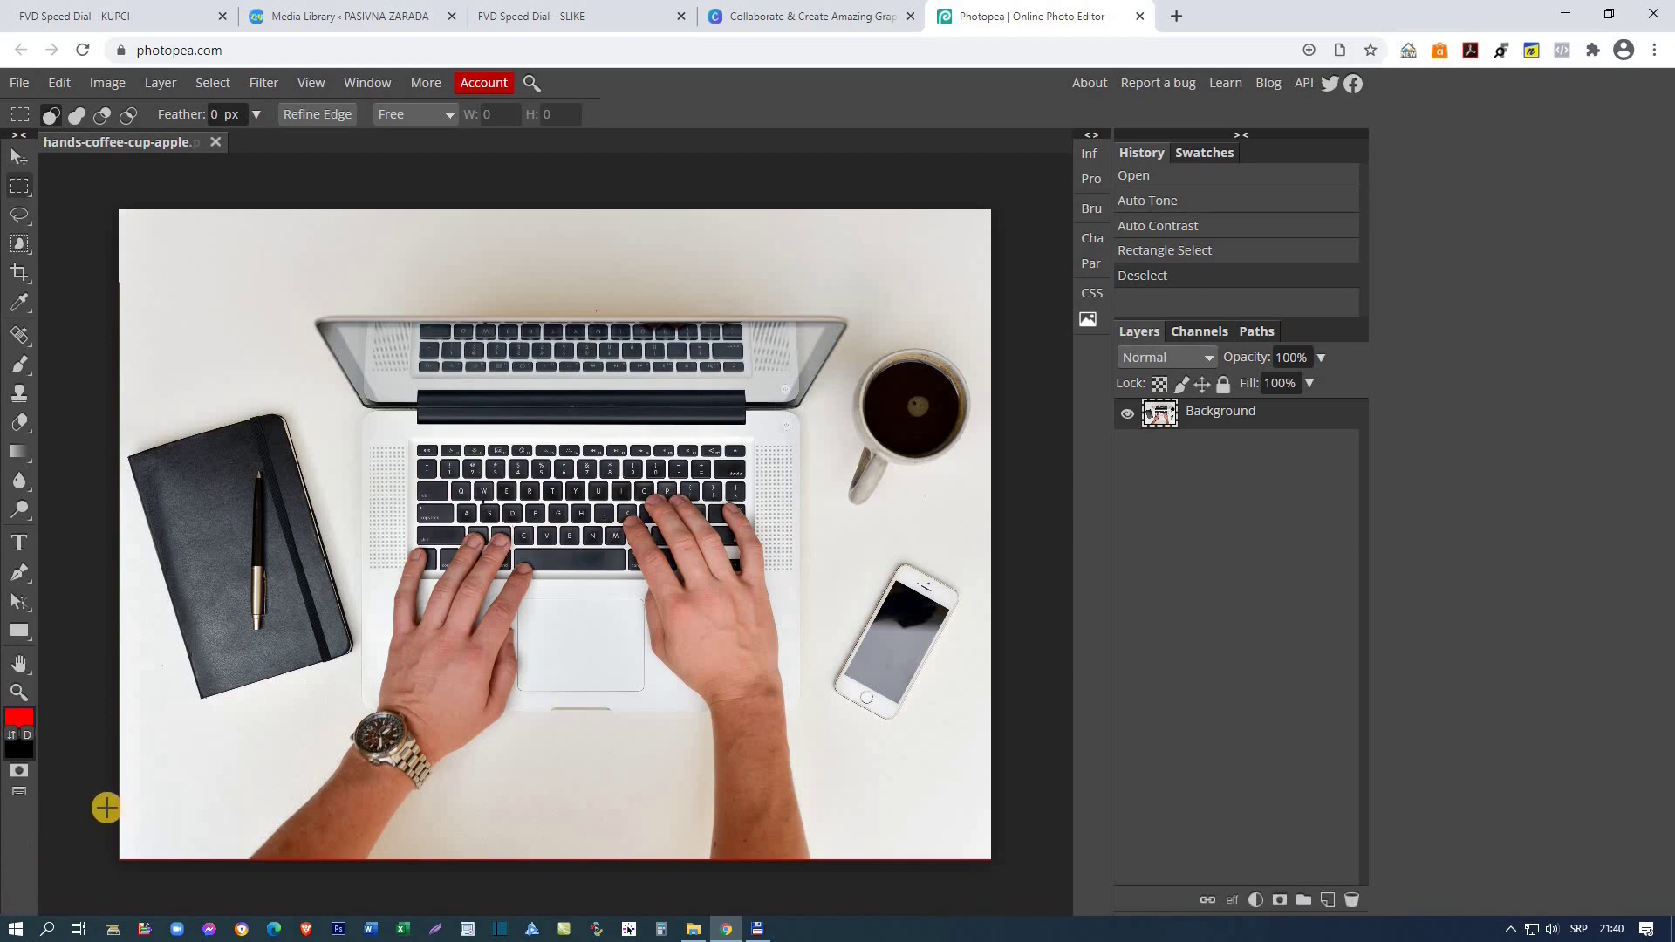
left_click_drag(100, 809, 998, 281)
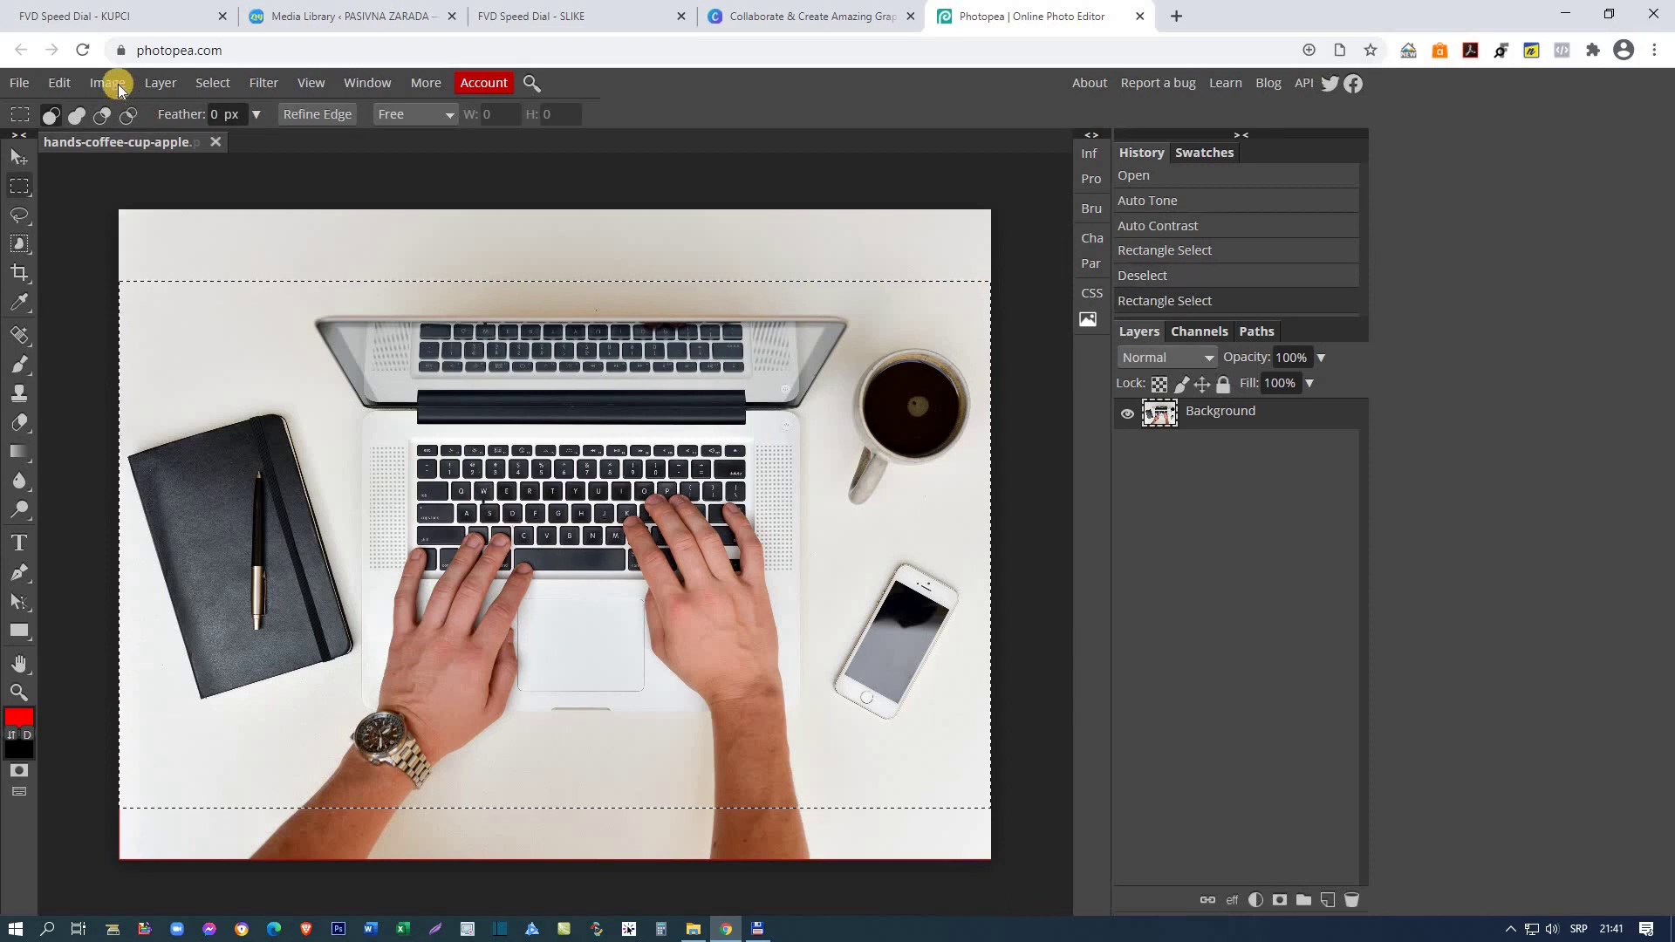
left_click(118, 84)
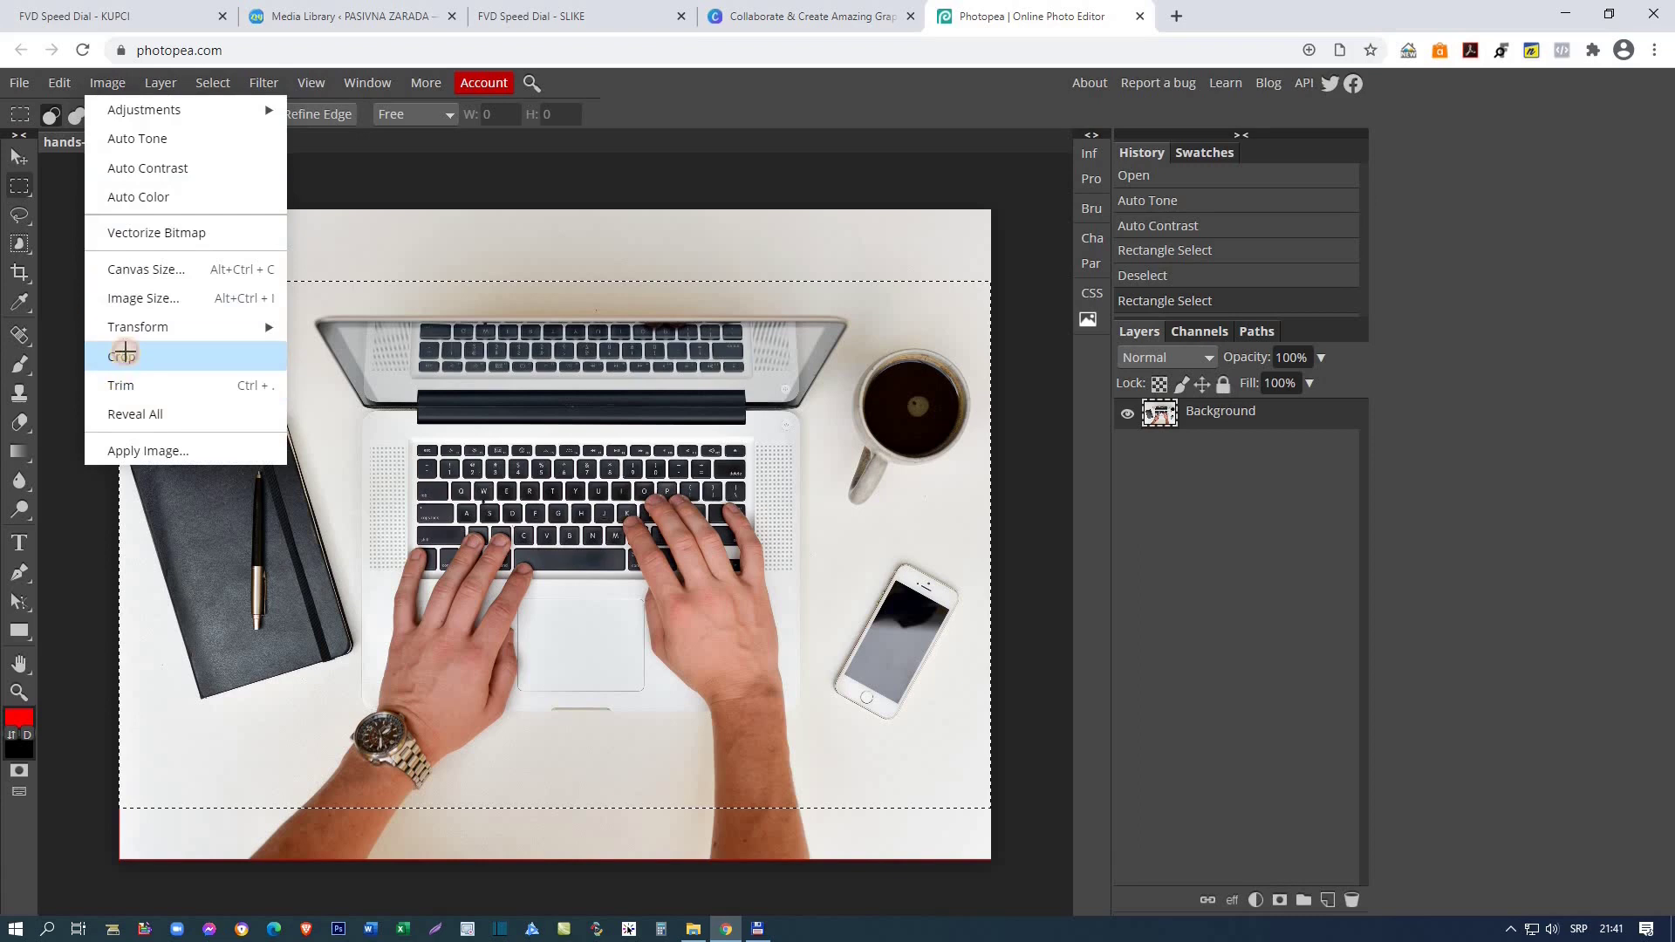
left_click(127, 358)
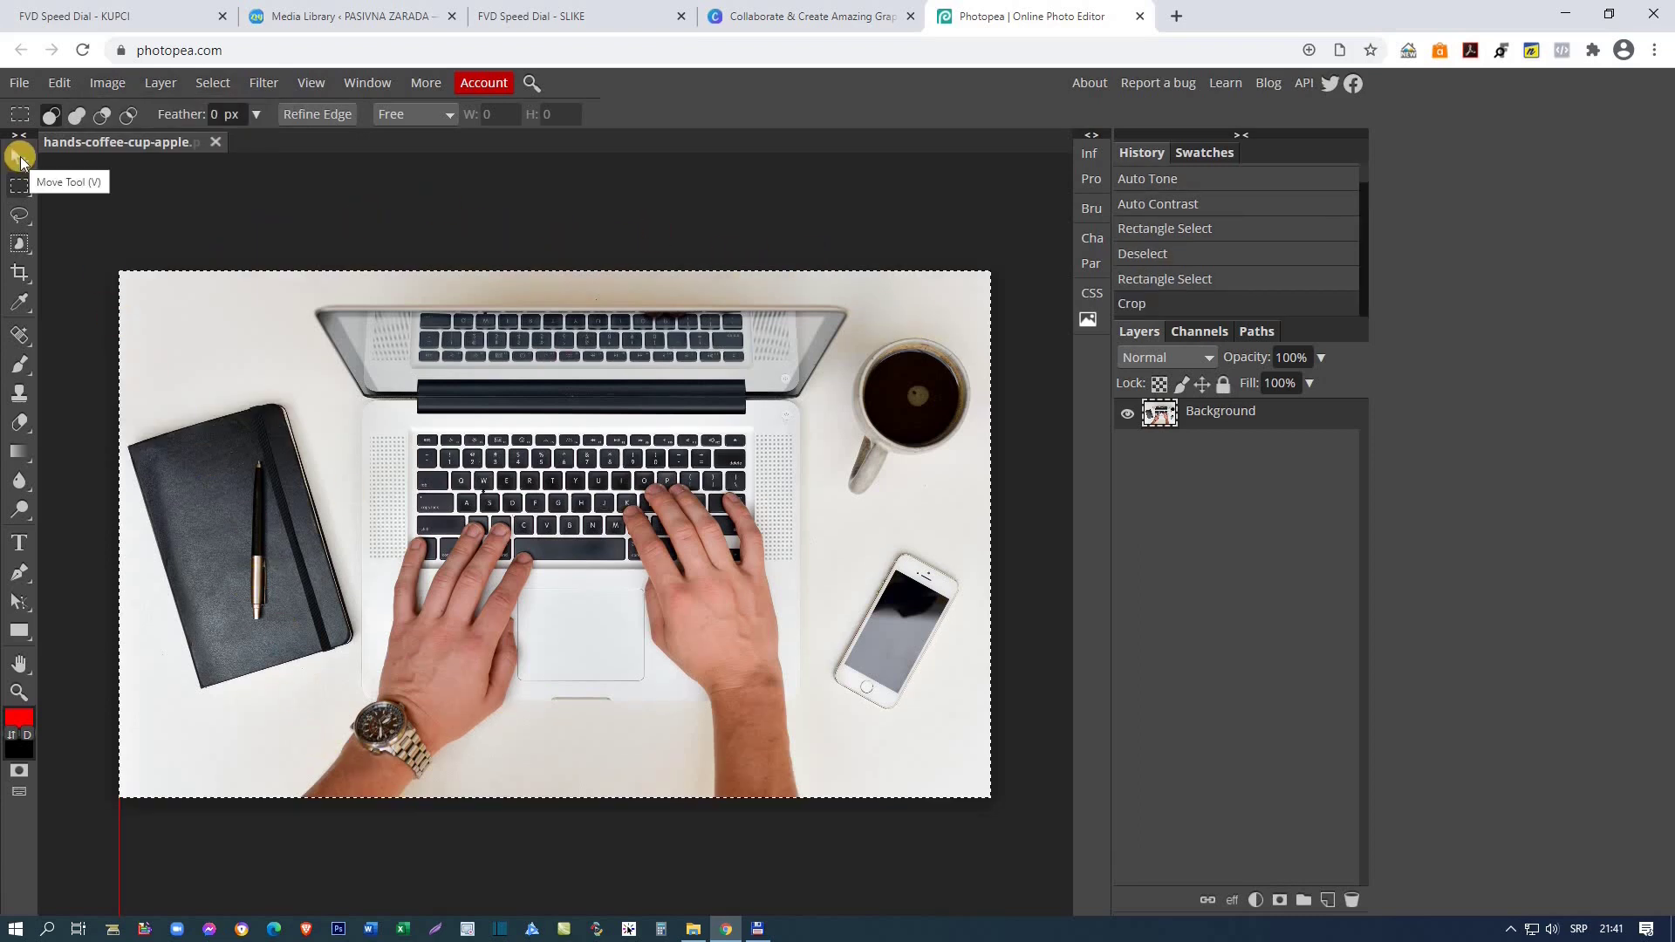
left_click(20, 158)
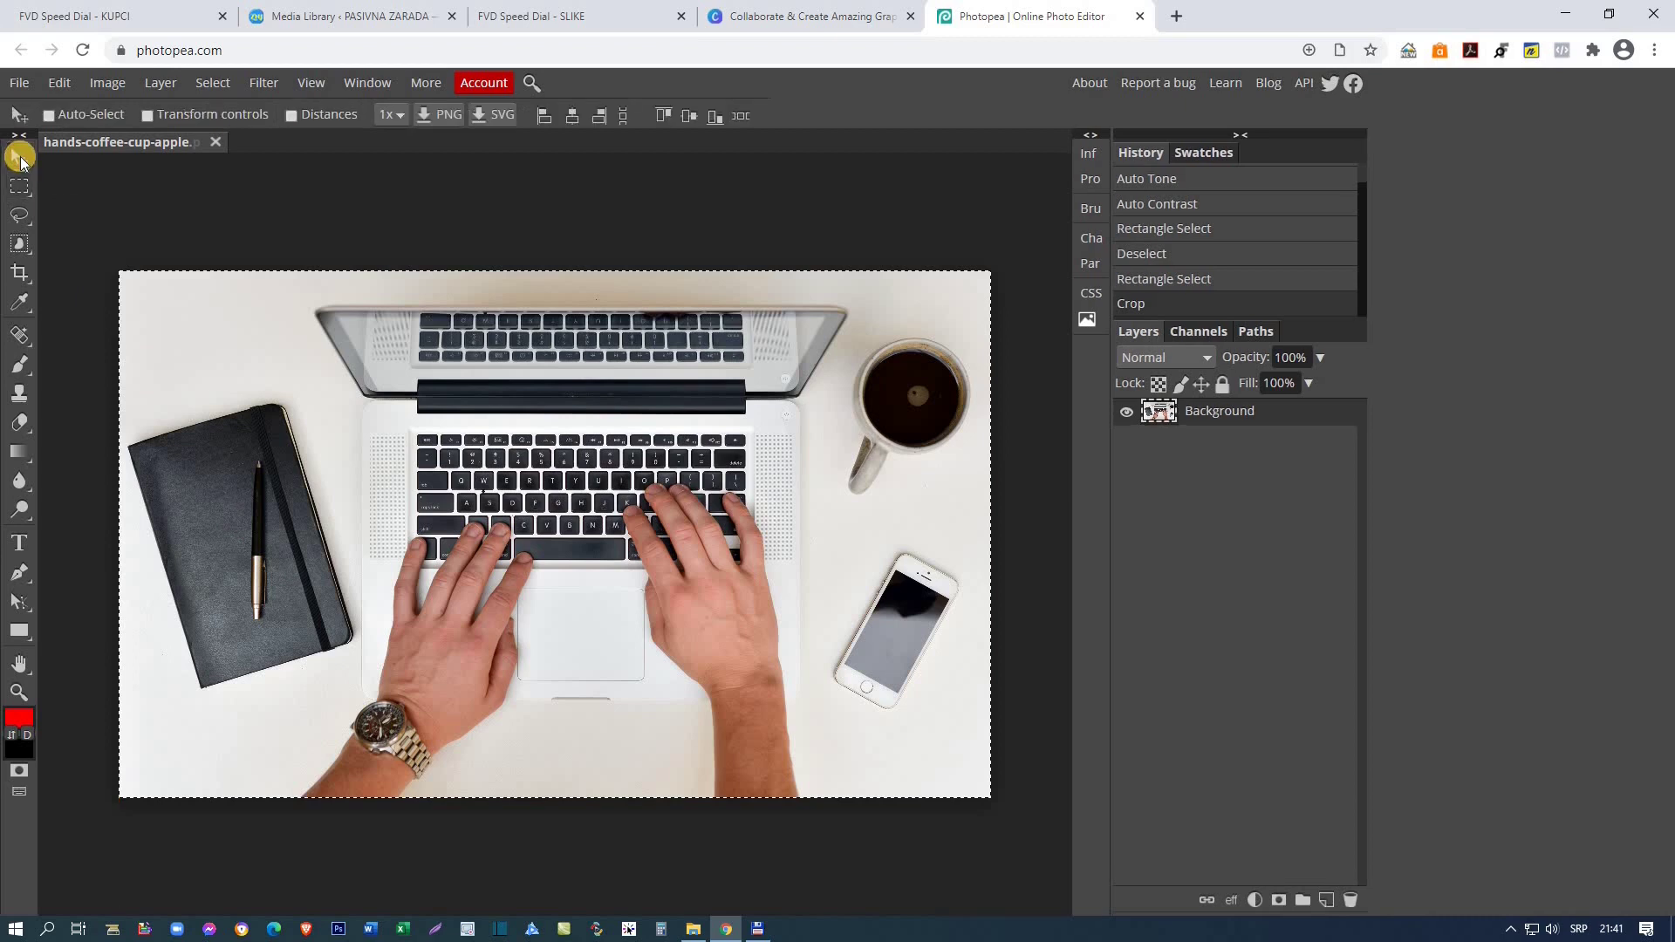
left_click(213, 82)
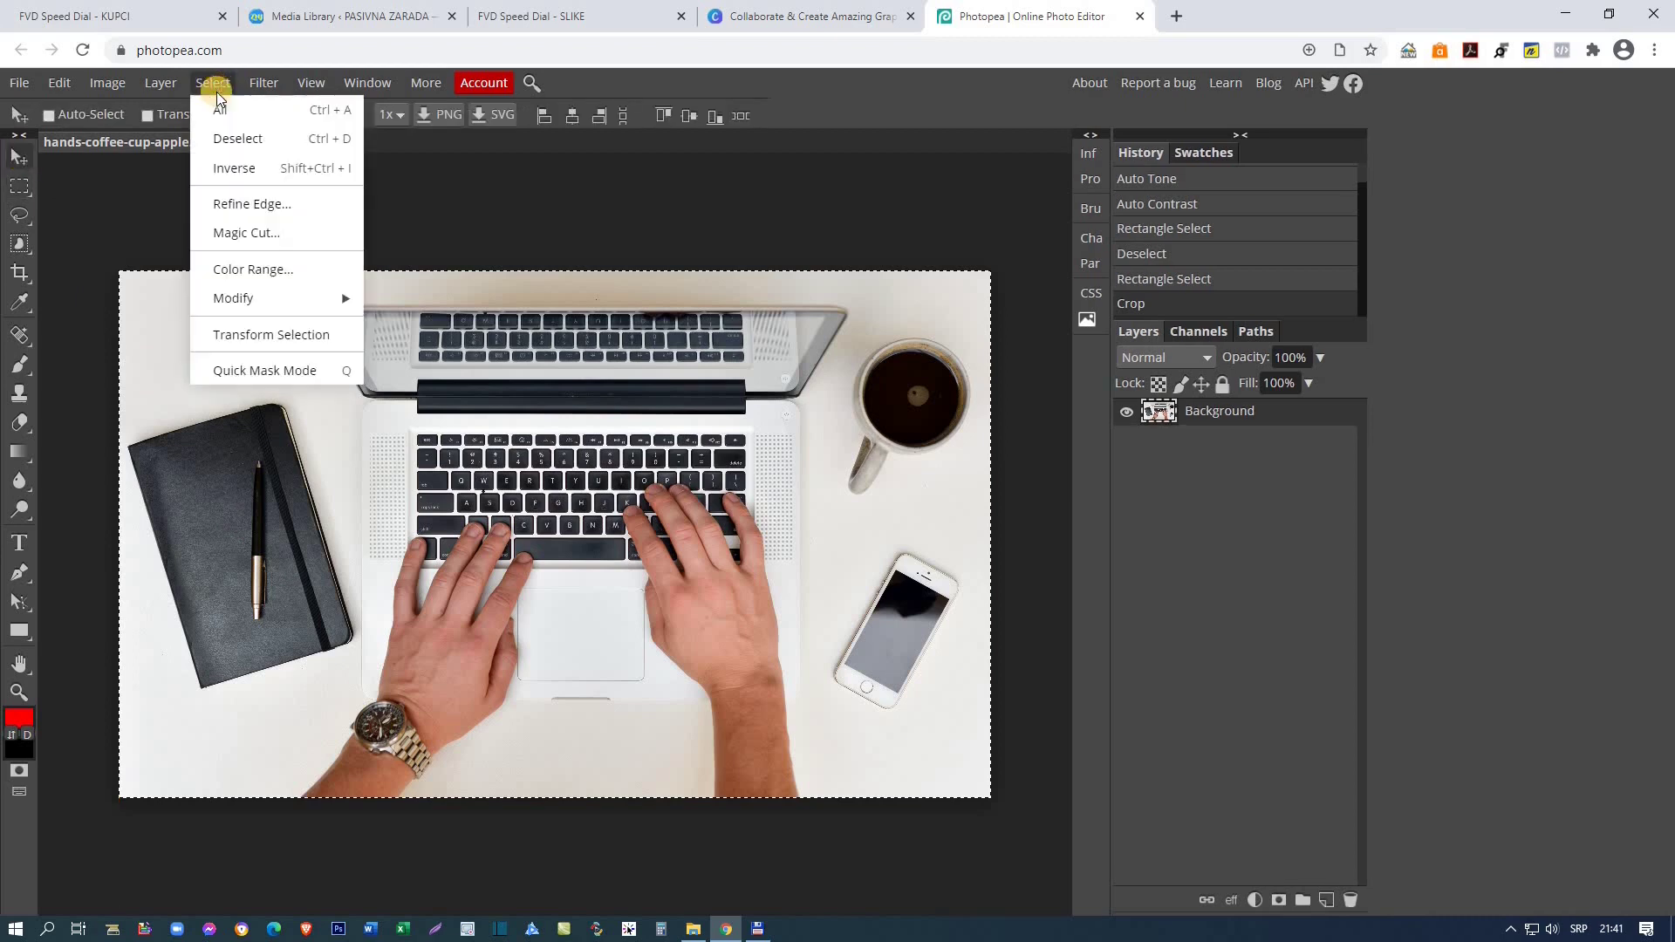
left_click(229, 138)
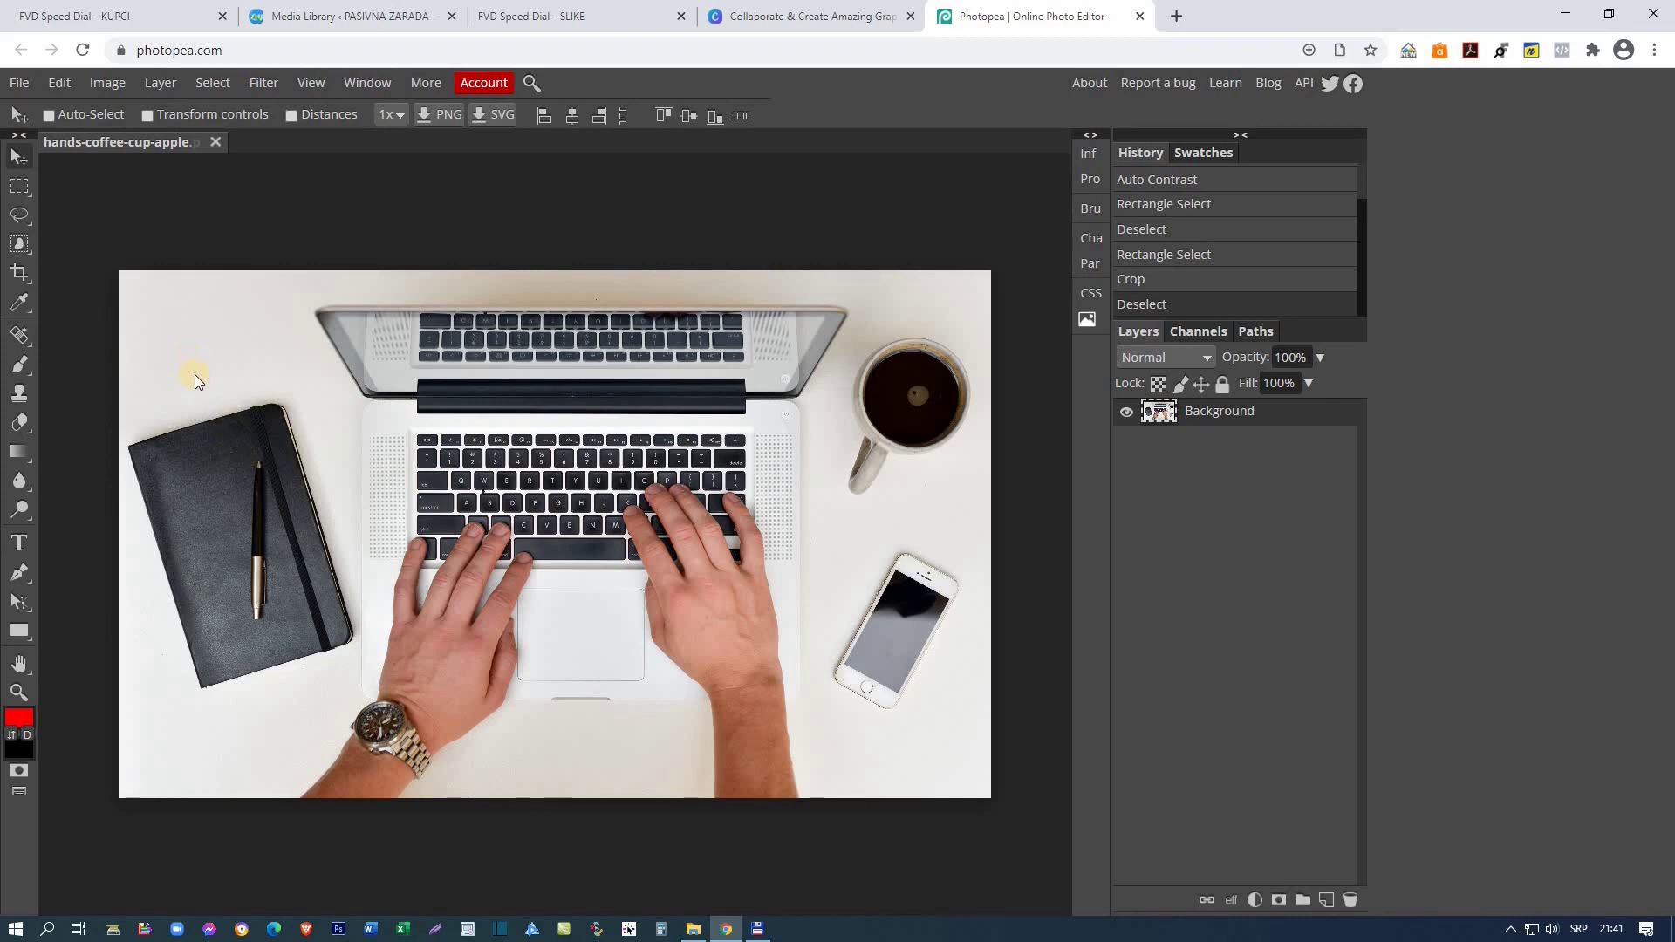
Step: Check the proportional height of a JPG export at a width of 512 px, and close the export without saving
left_click(20, 82)
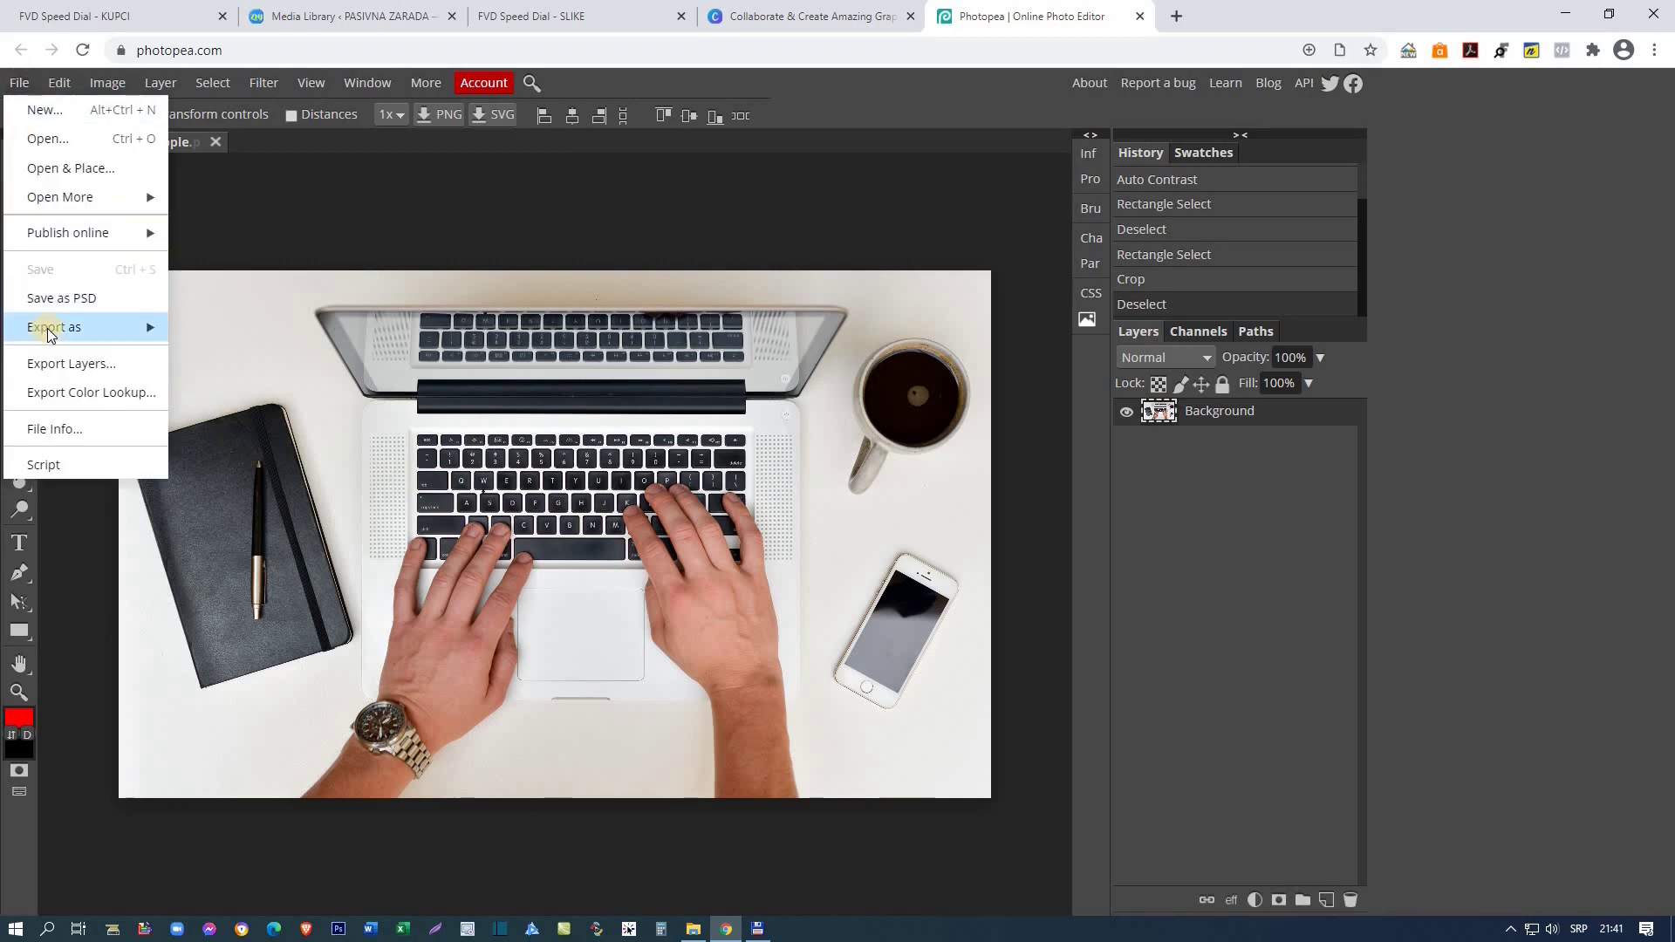
mouse_move(50, 335)
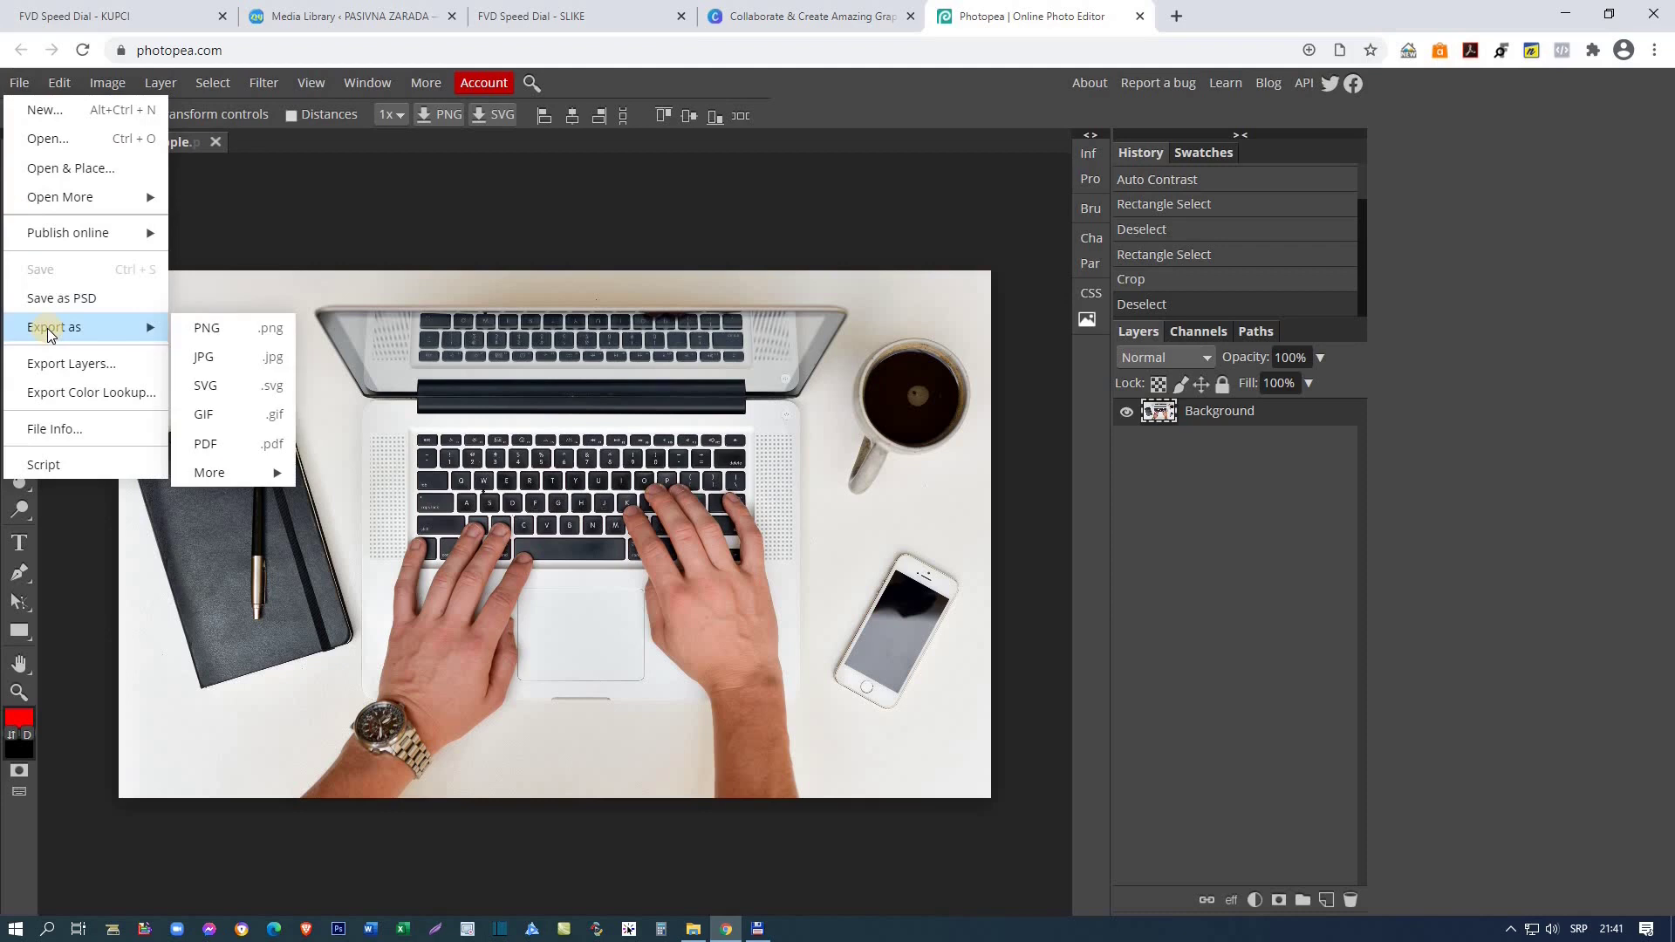
left_click(221, 357)
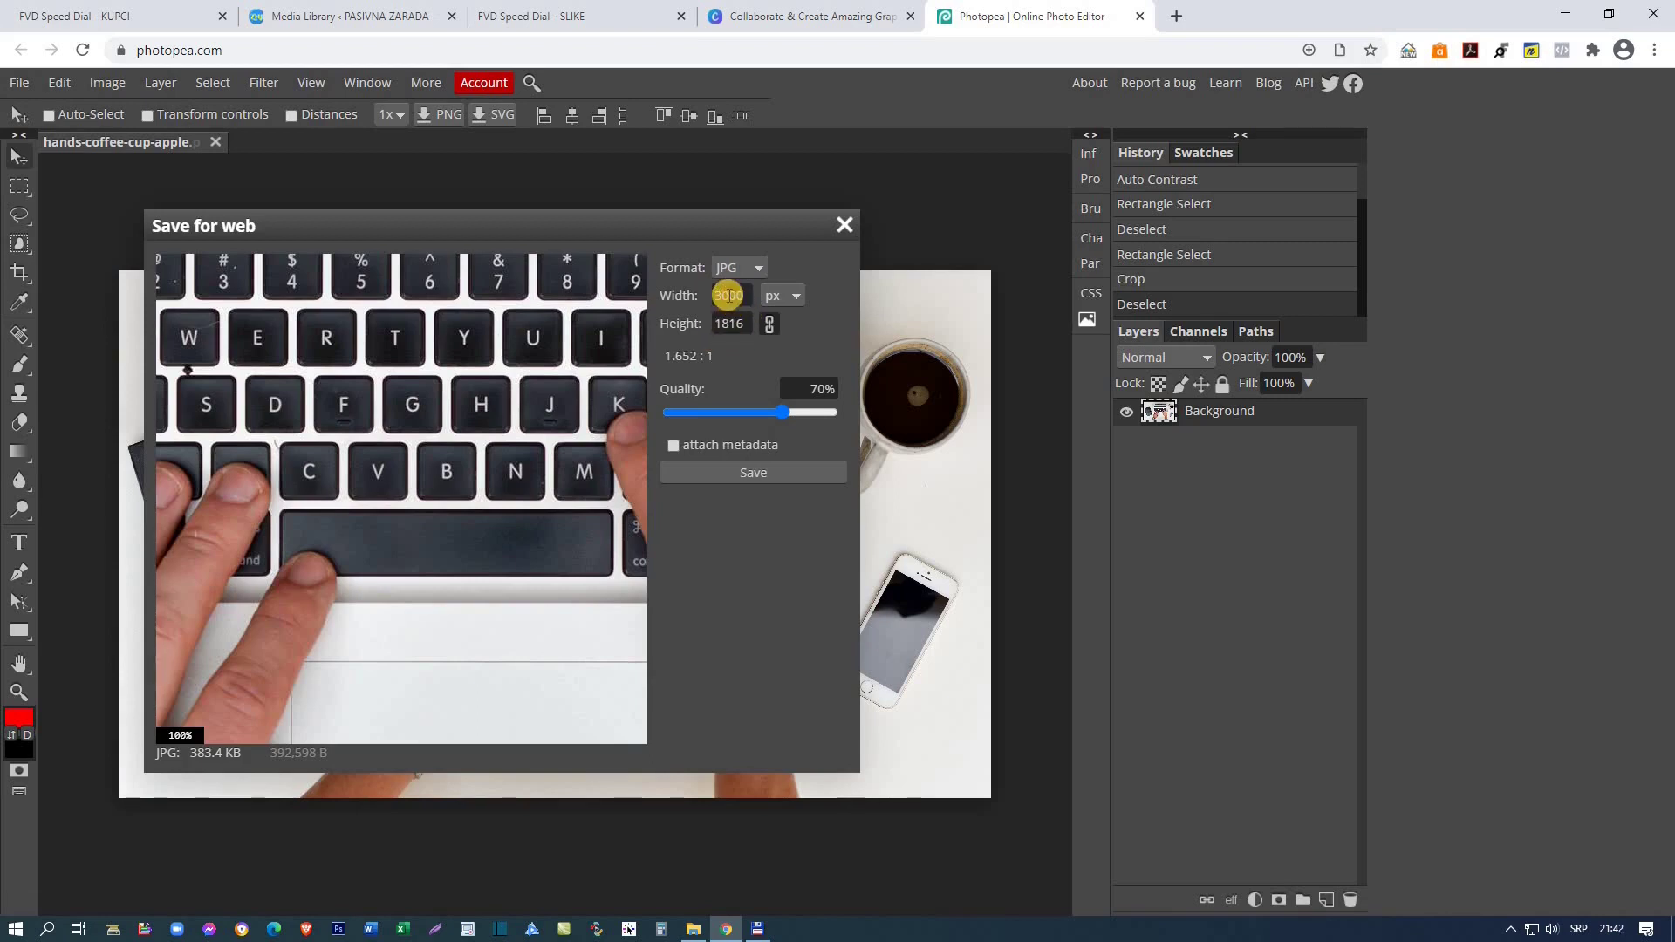
double_click(727, 298)
type("512")
left_click(838, 340)
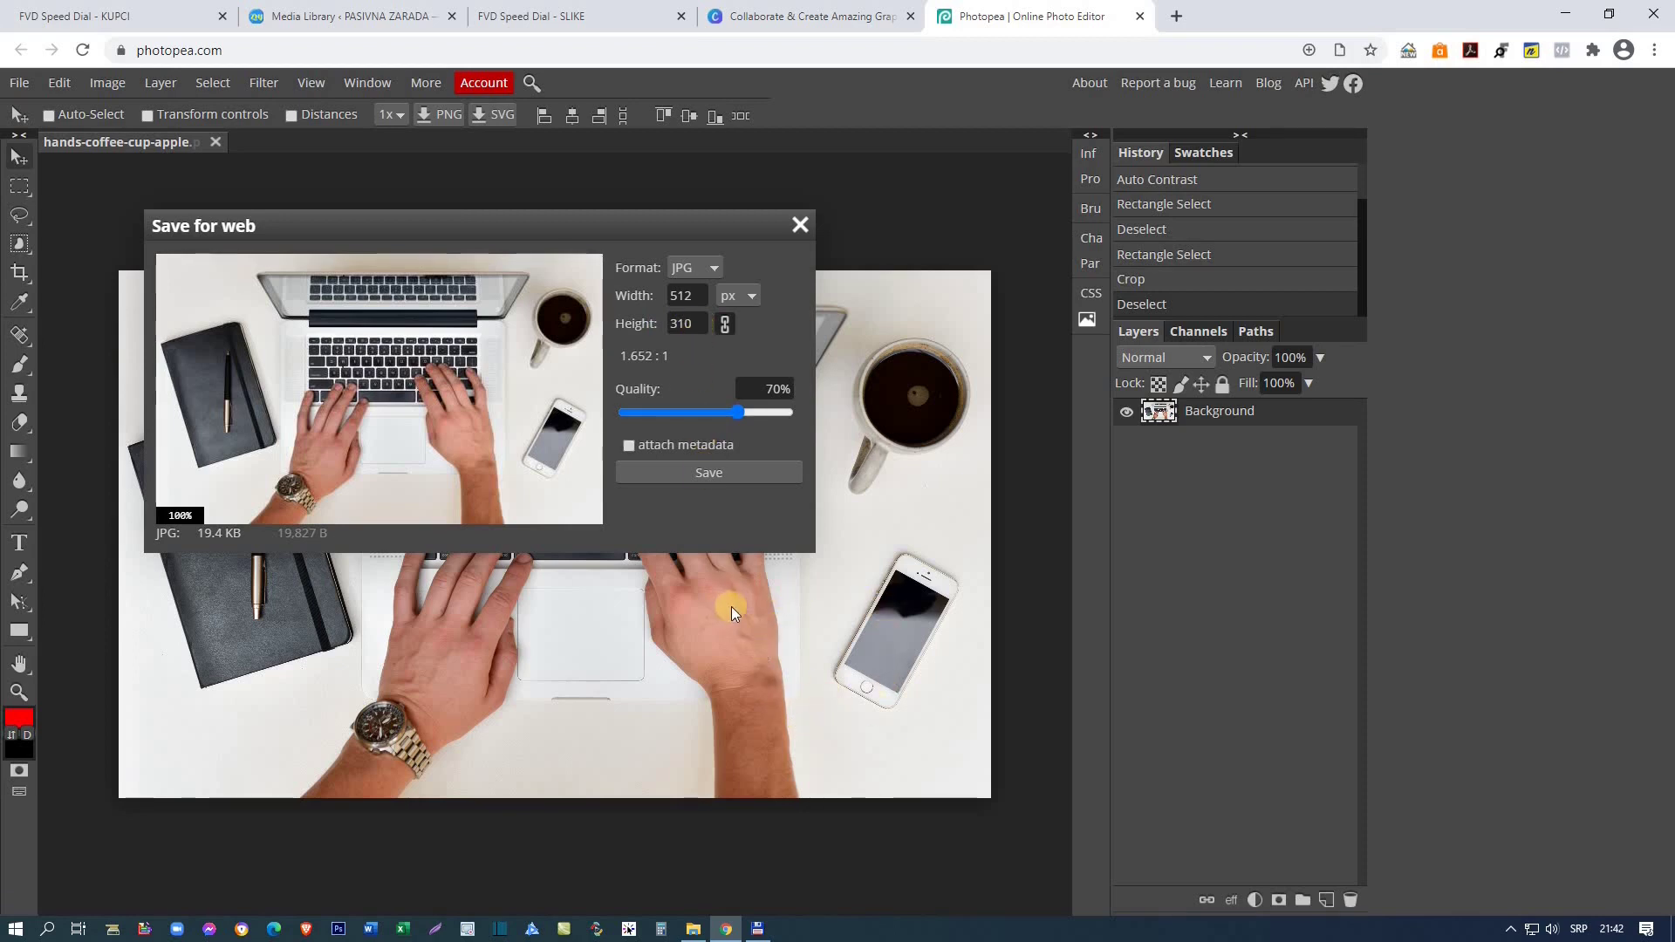
left_click(797, 225)
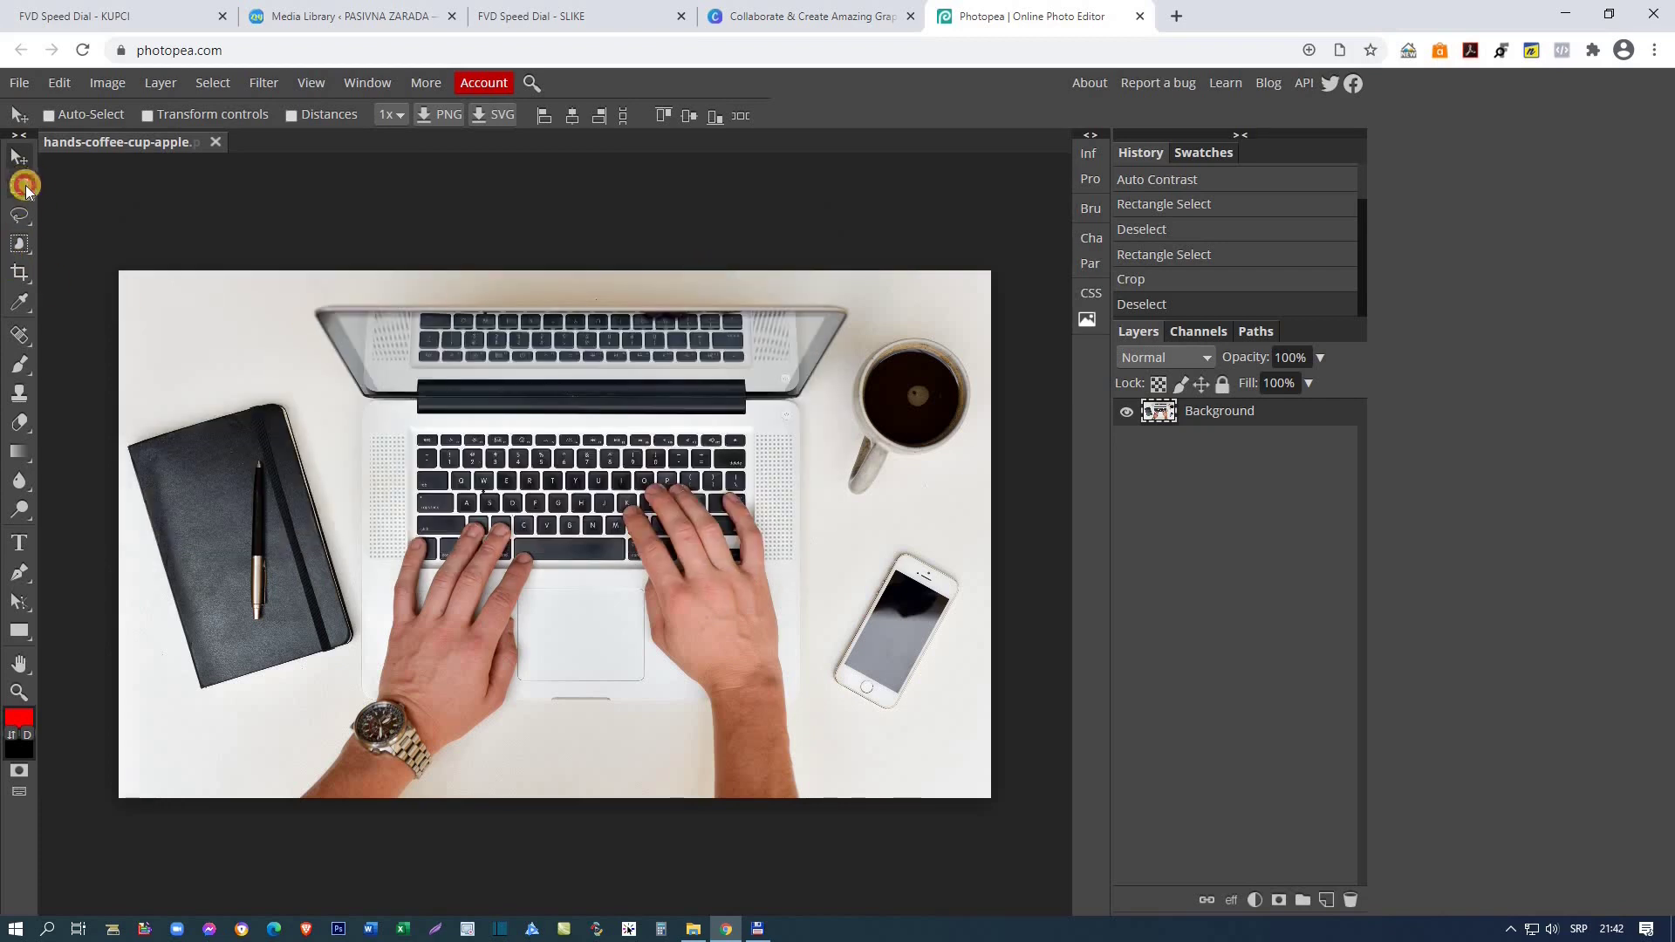
Step: Crop a thin strip off the photo's lower edge, keeping its full width, and clear the selection
left_click(25, 188)
left_click_drag(97, 247, 989, 776)
left_click(107, 83)
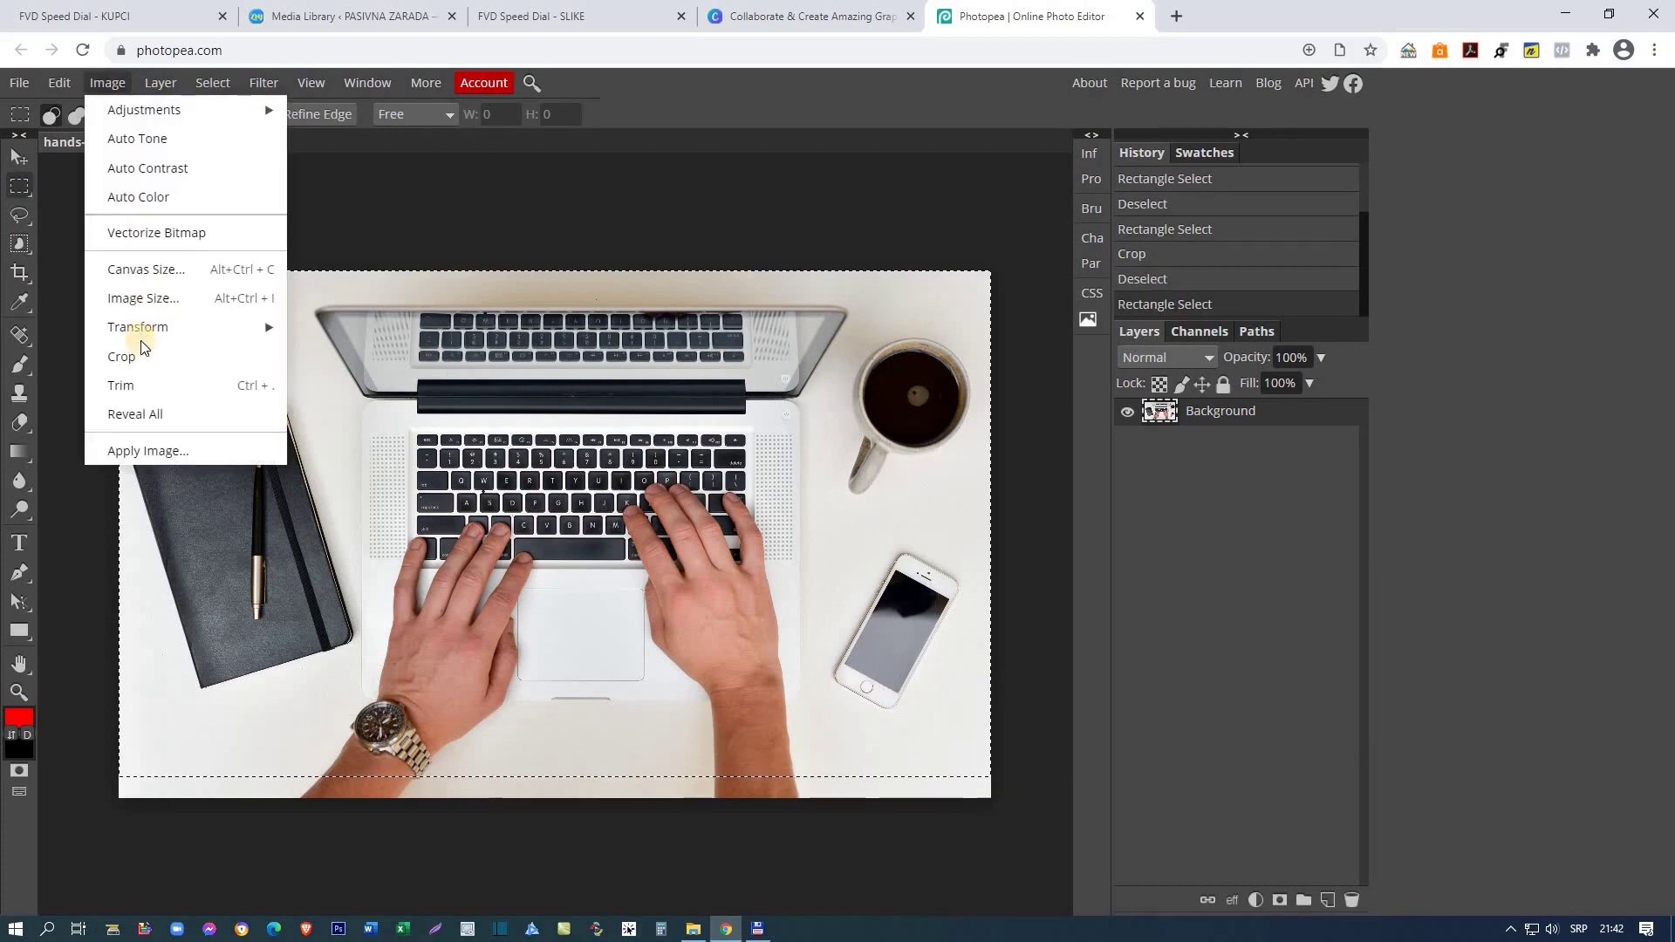
left_click(122, 357)
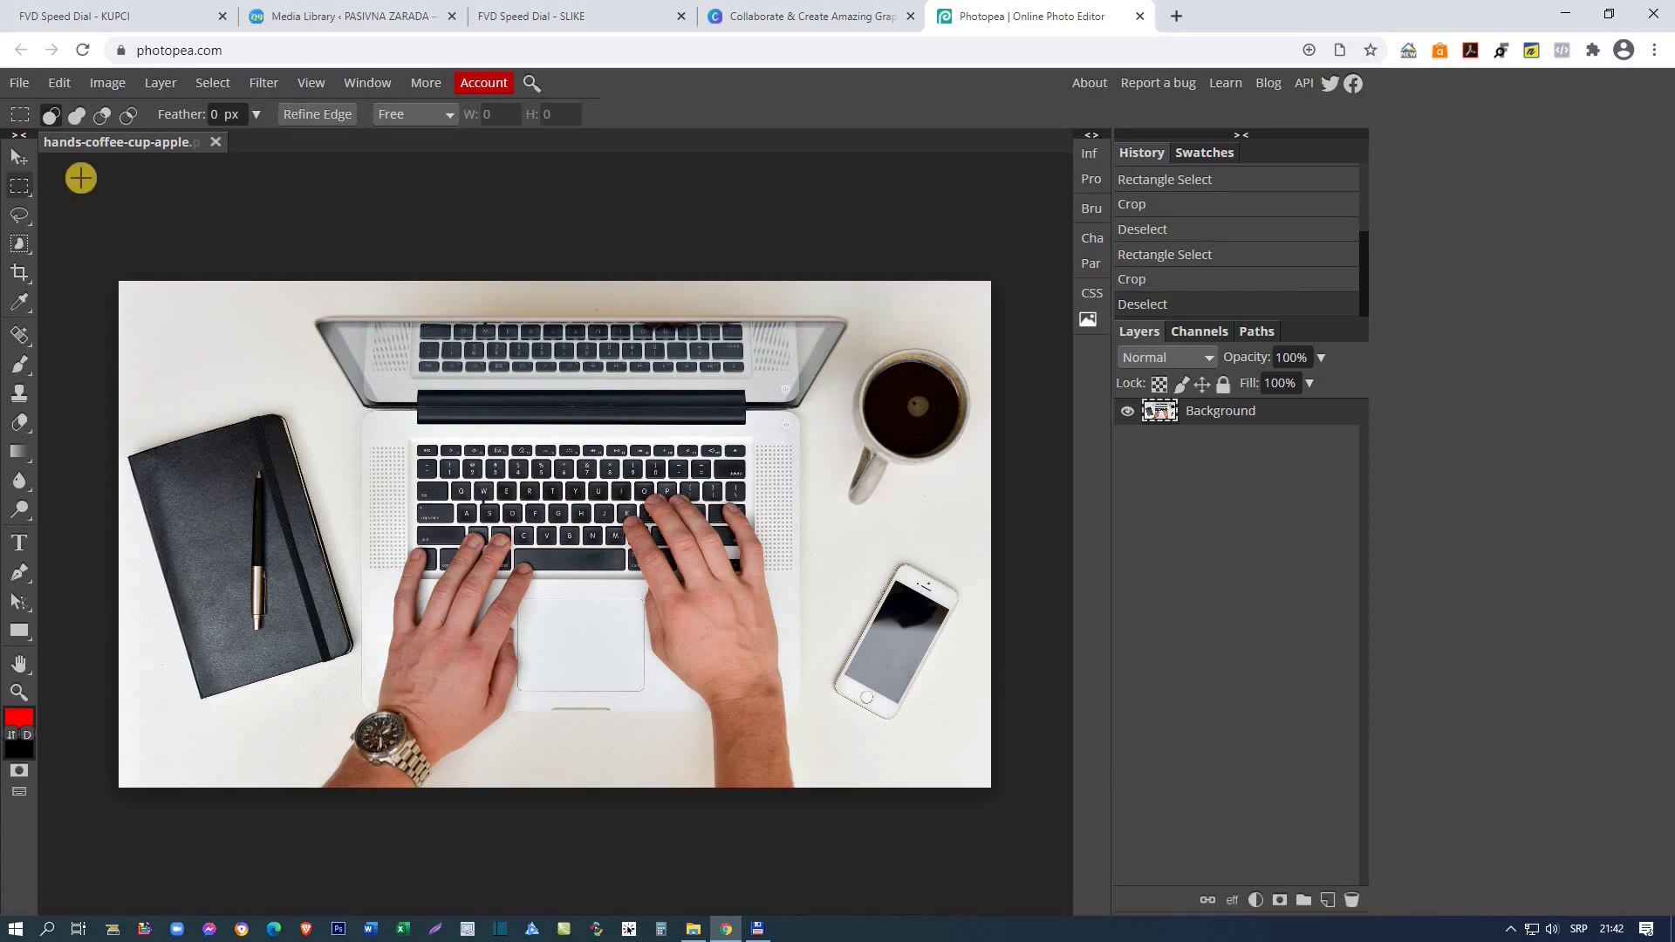
Step: Export the cropped photo as a JPG with a width of 512 px and 100% quality, and save it
left_click(19, 82)
mouse_move(158, 333)
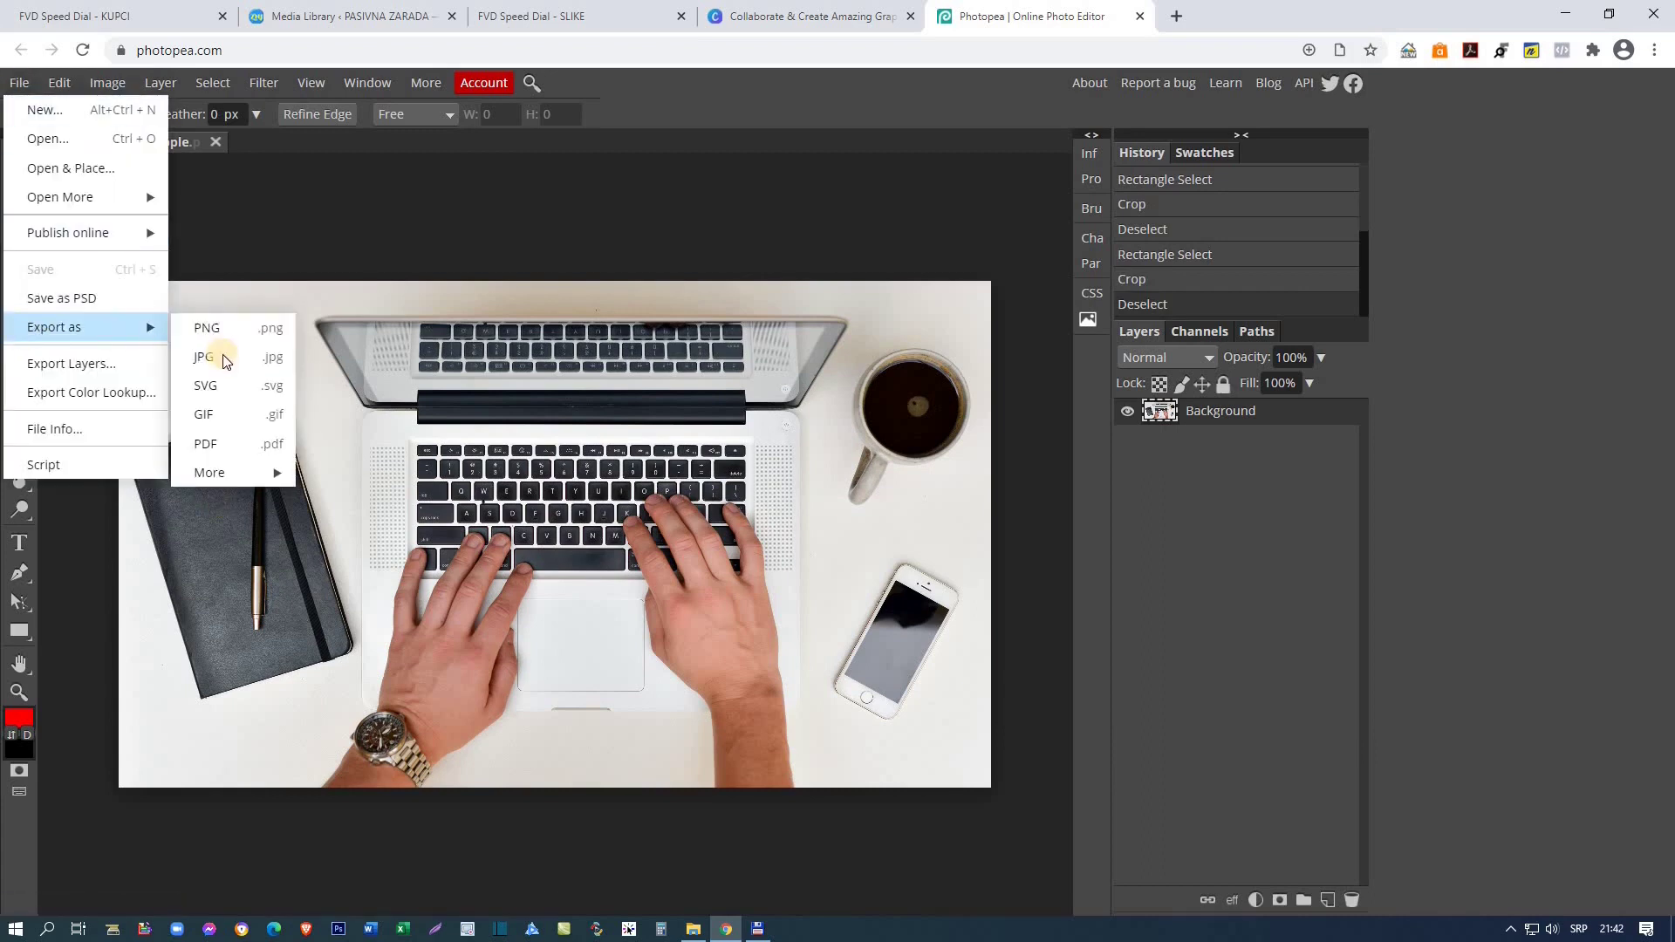
left_click(223, 360)
double_click(729, 295)
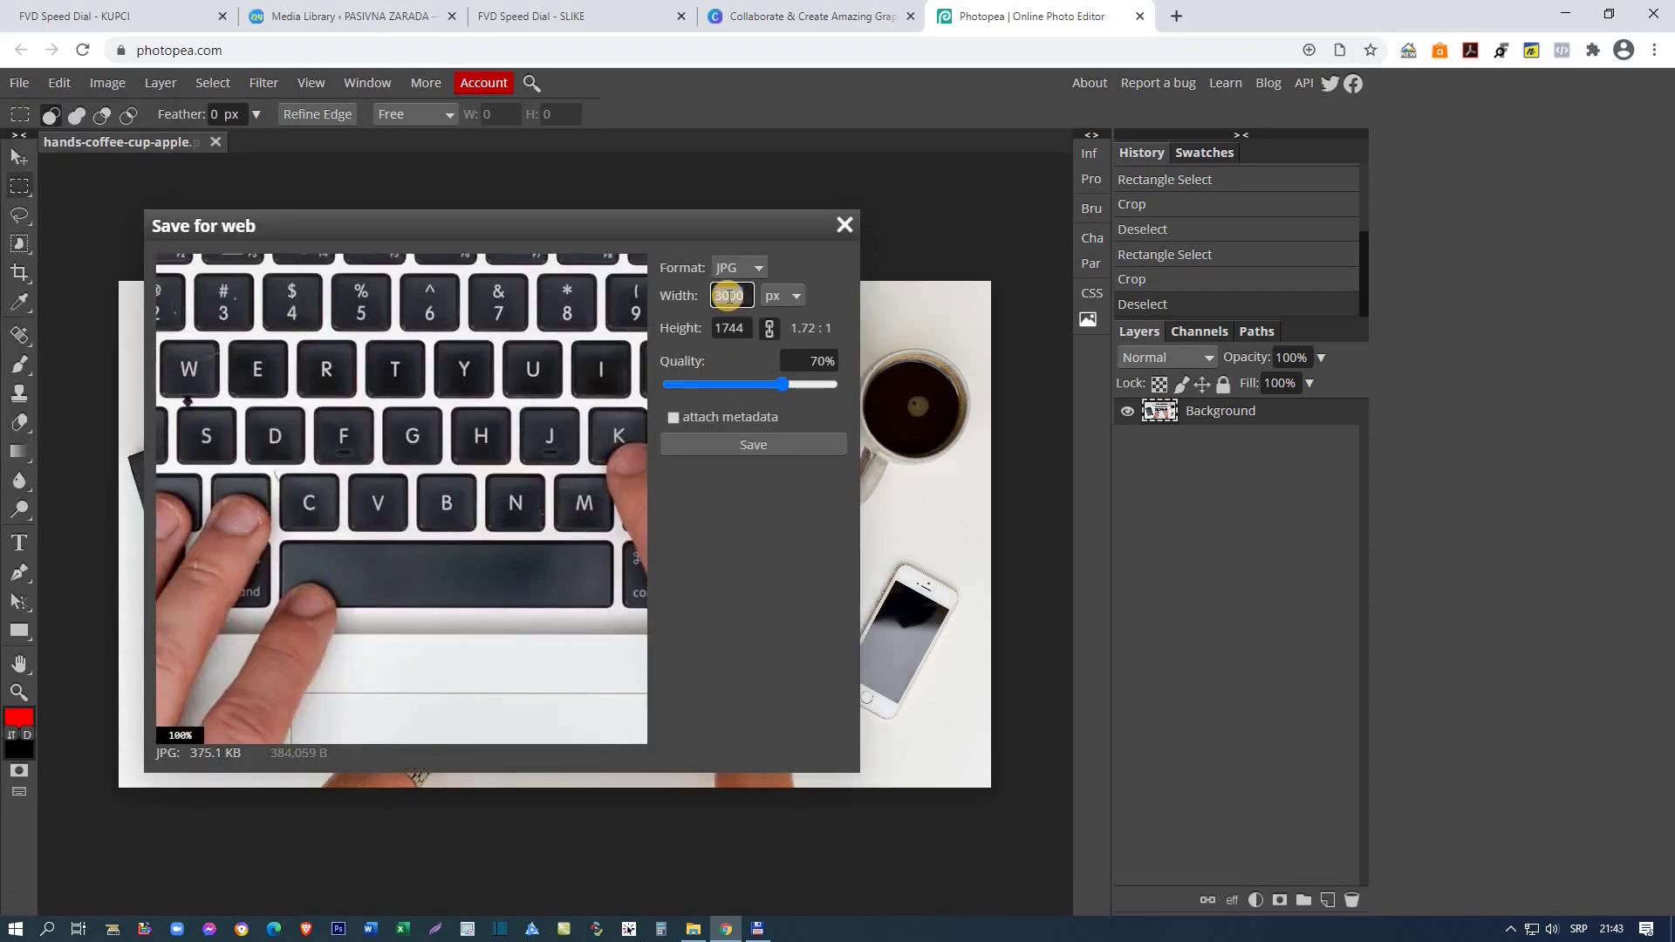
type("512")
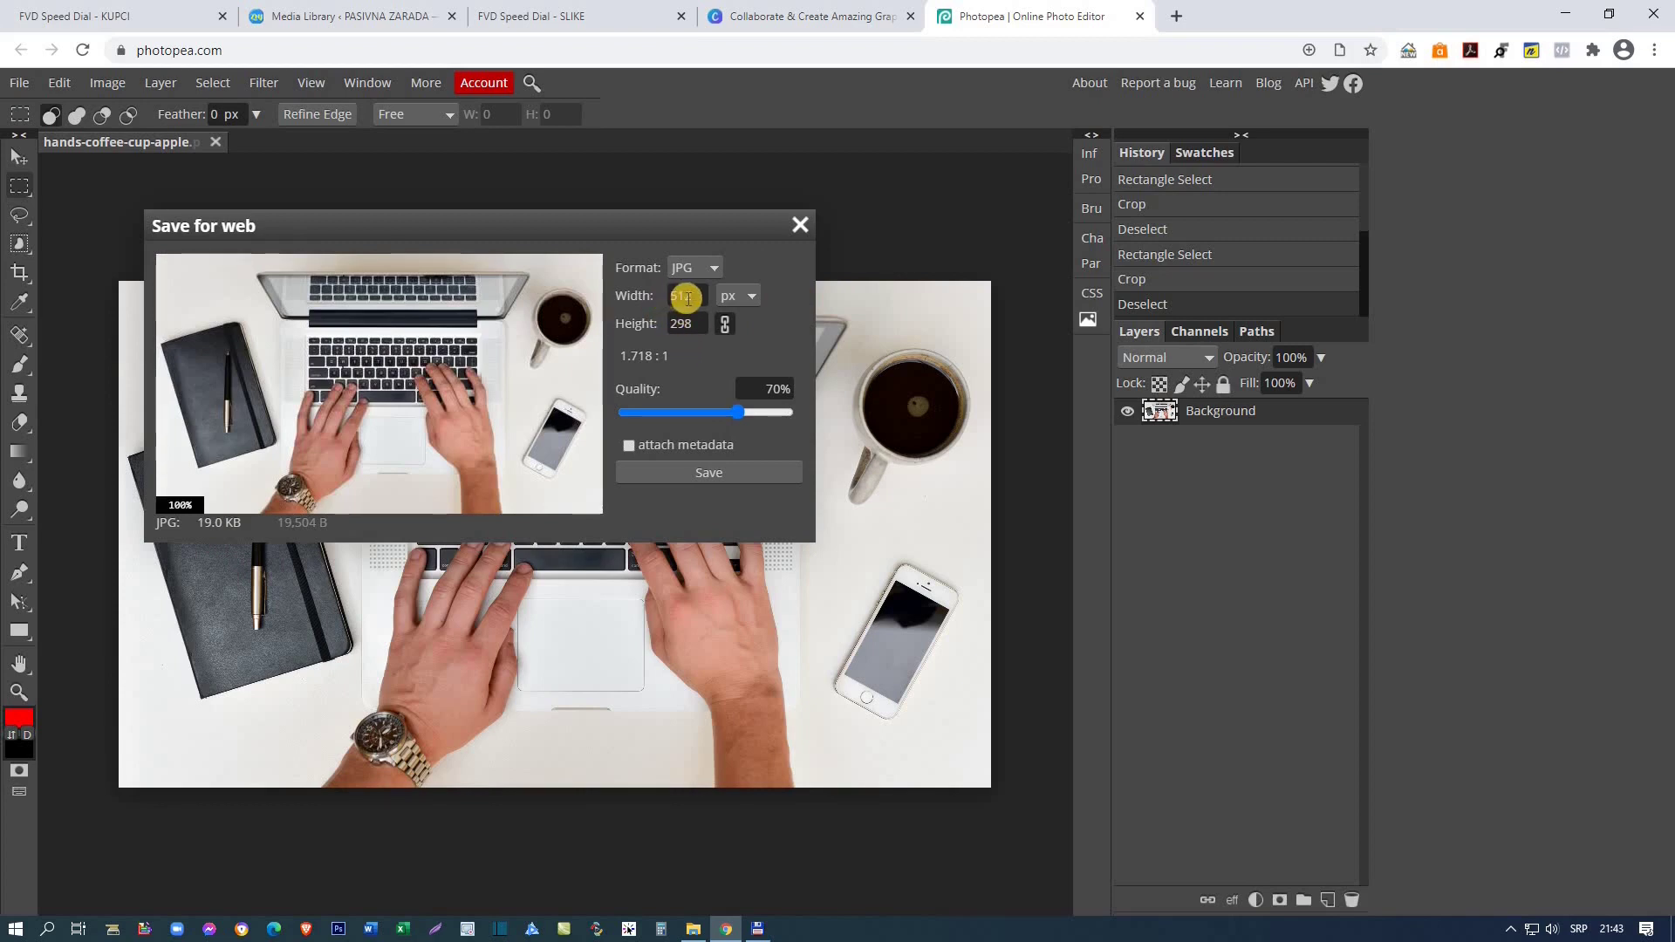
left_click_drag(738, 413, 792, 422)
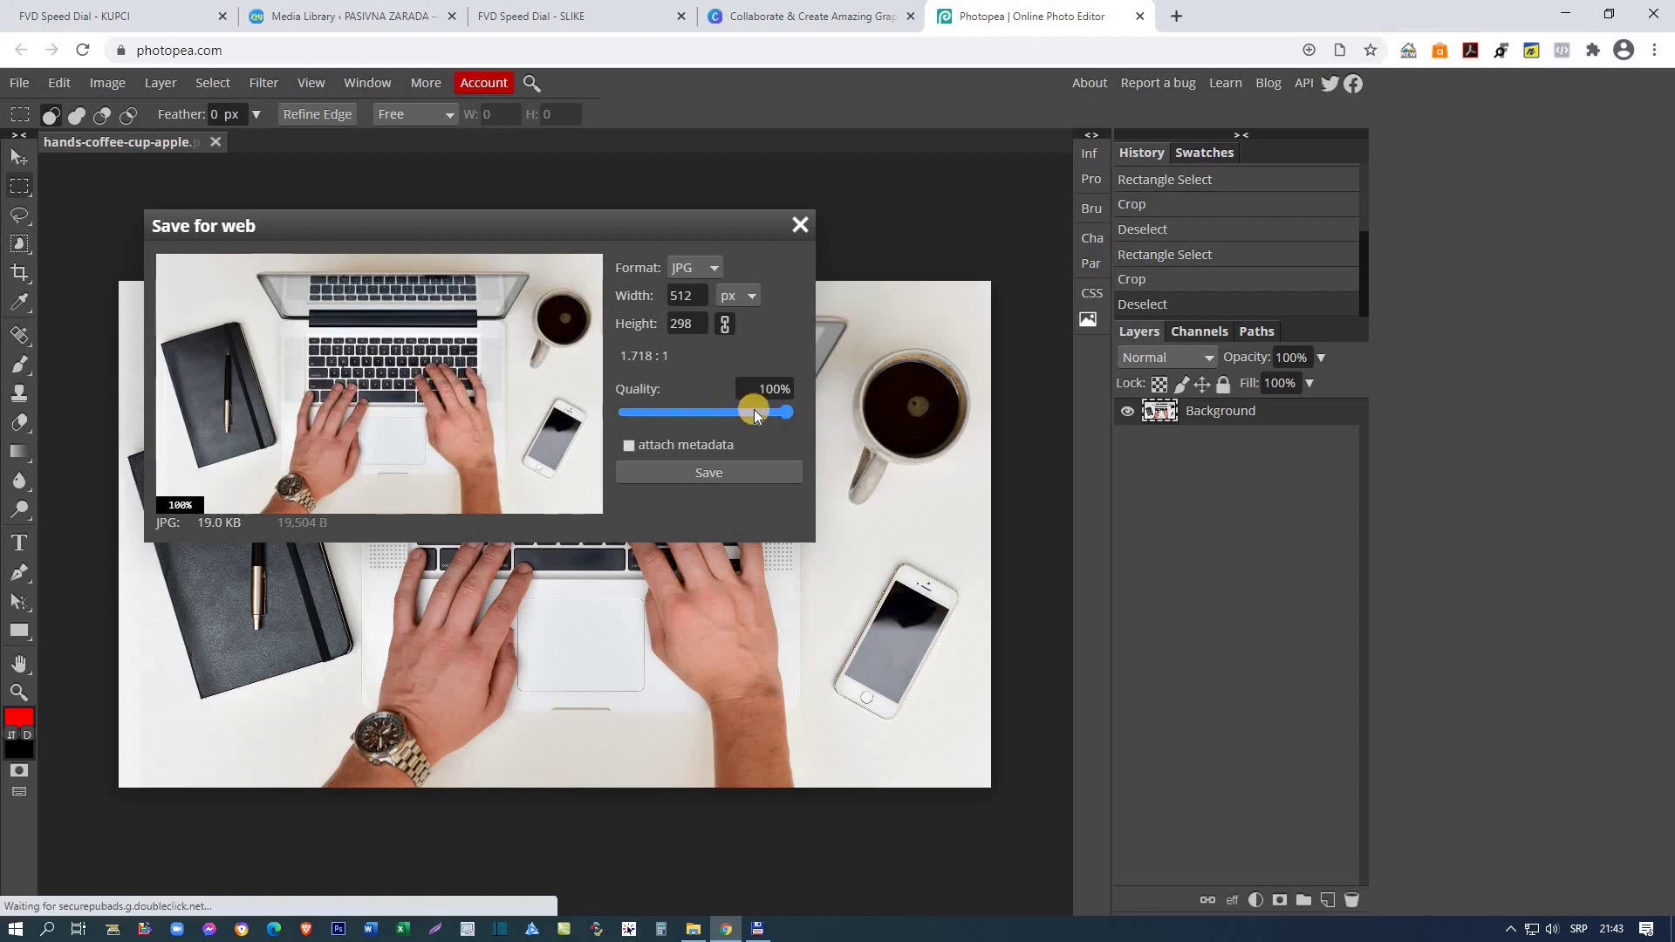
left_click(717, 474)
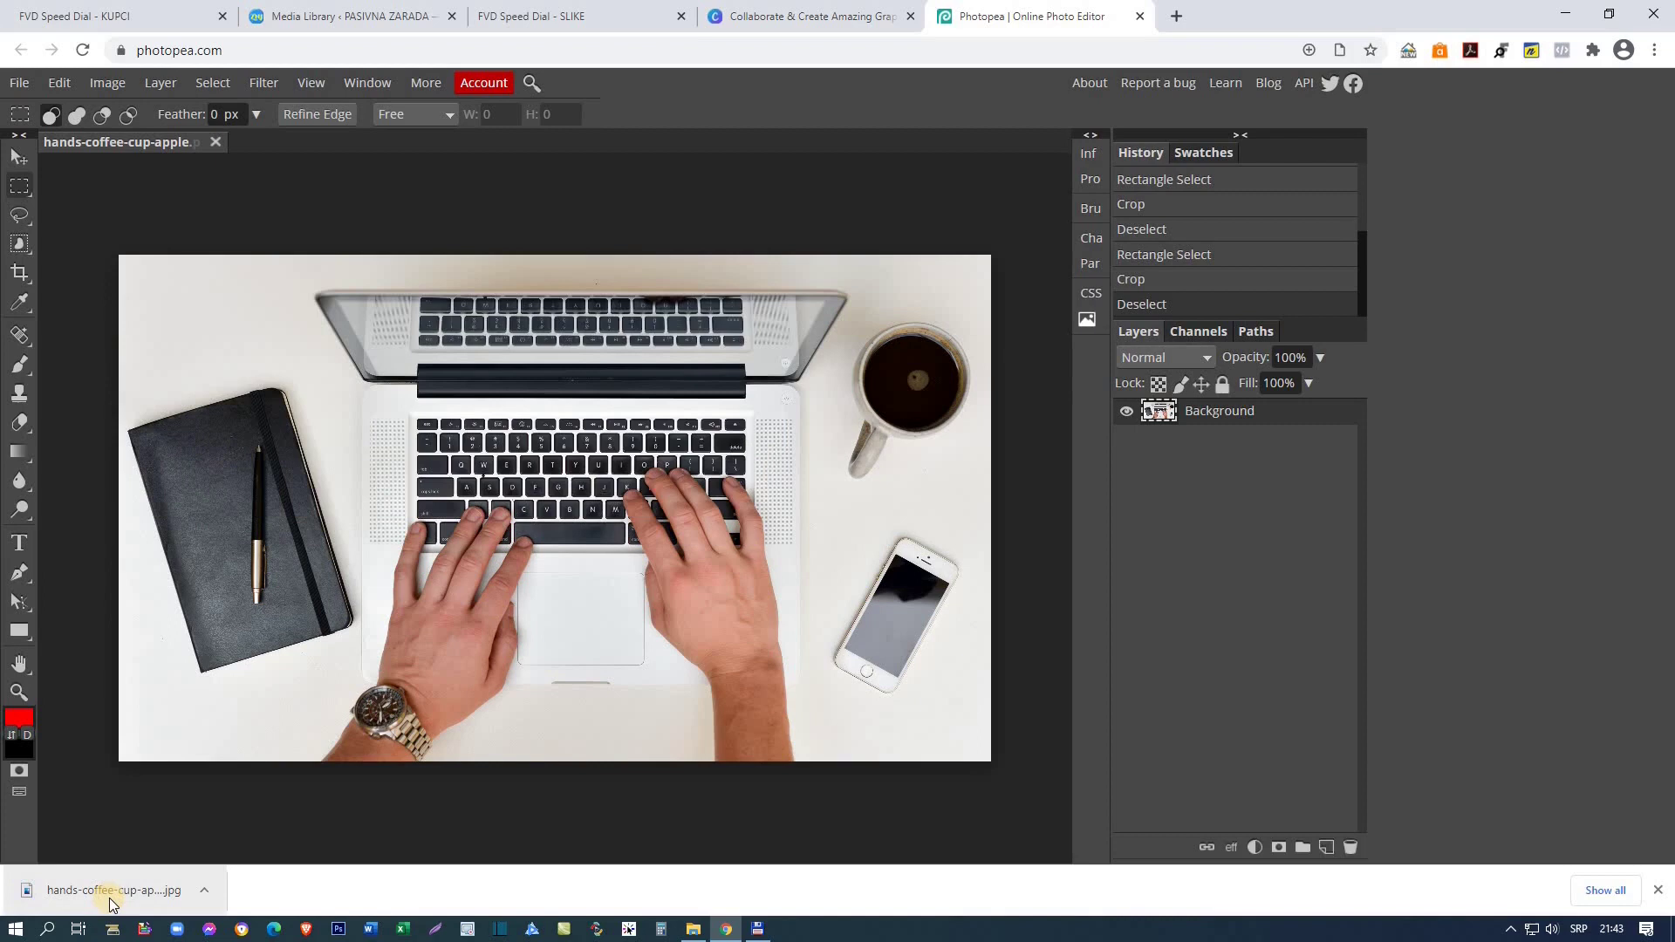
Step: Close the photo without saving the working document, and close the Photopea page
left_click(215, 142)
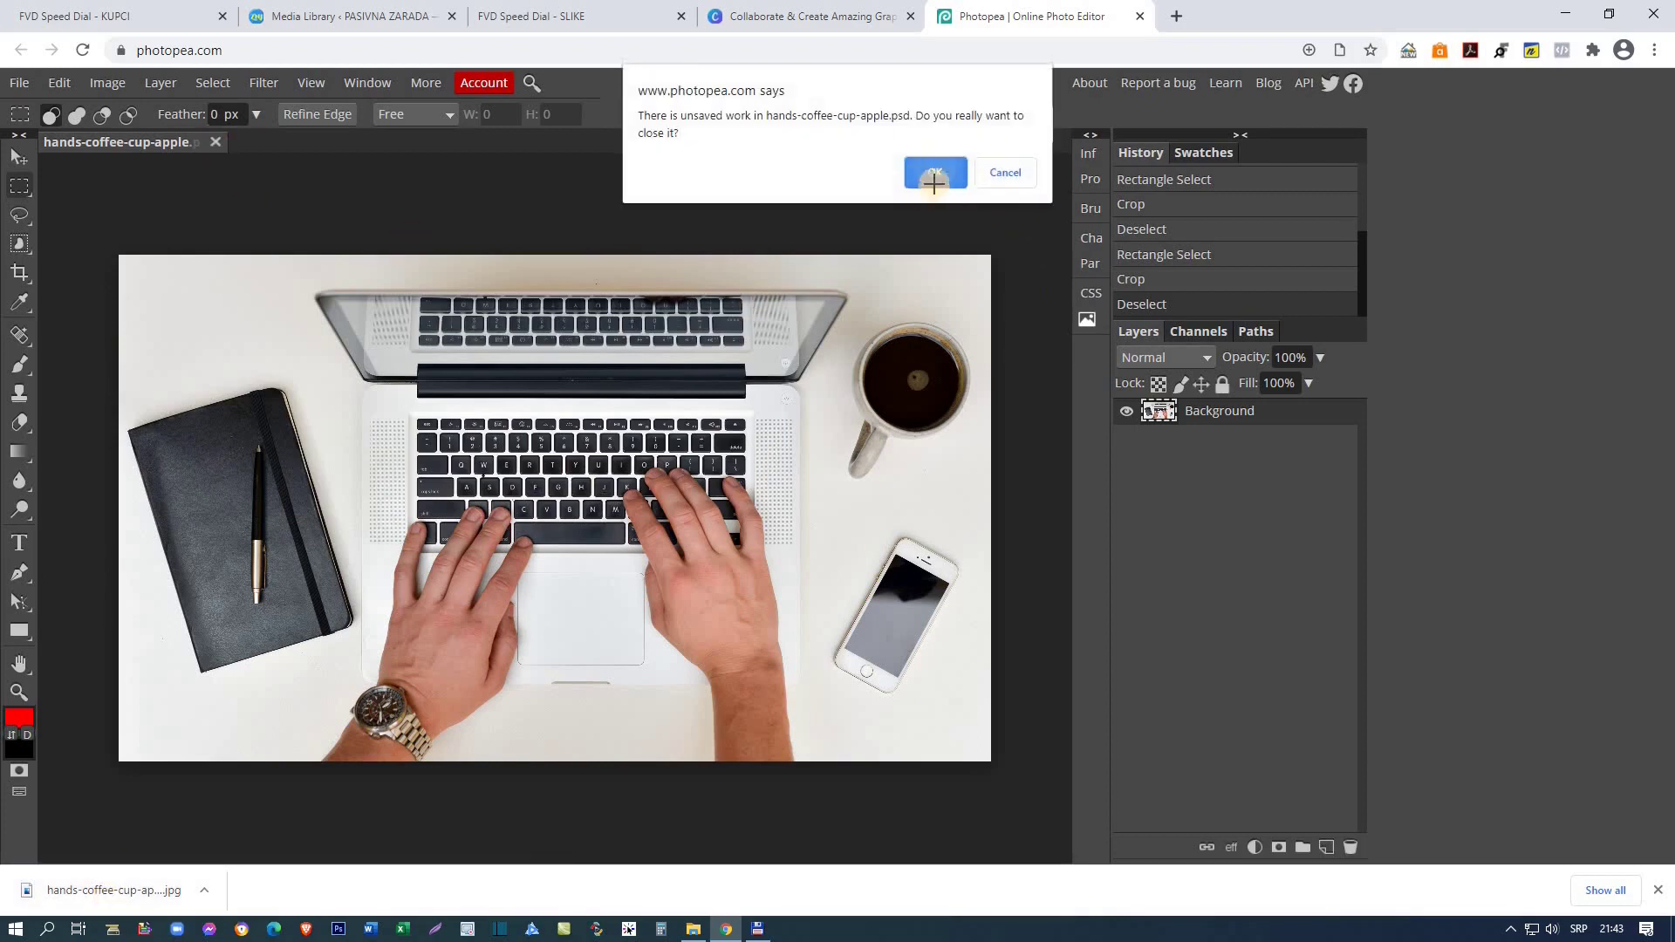
left_click(930, 172)
left_click(1140, 15)
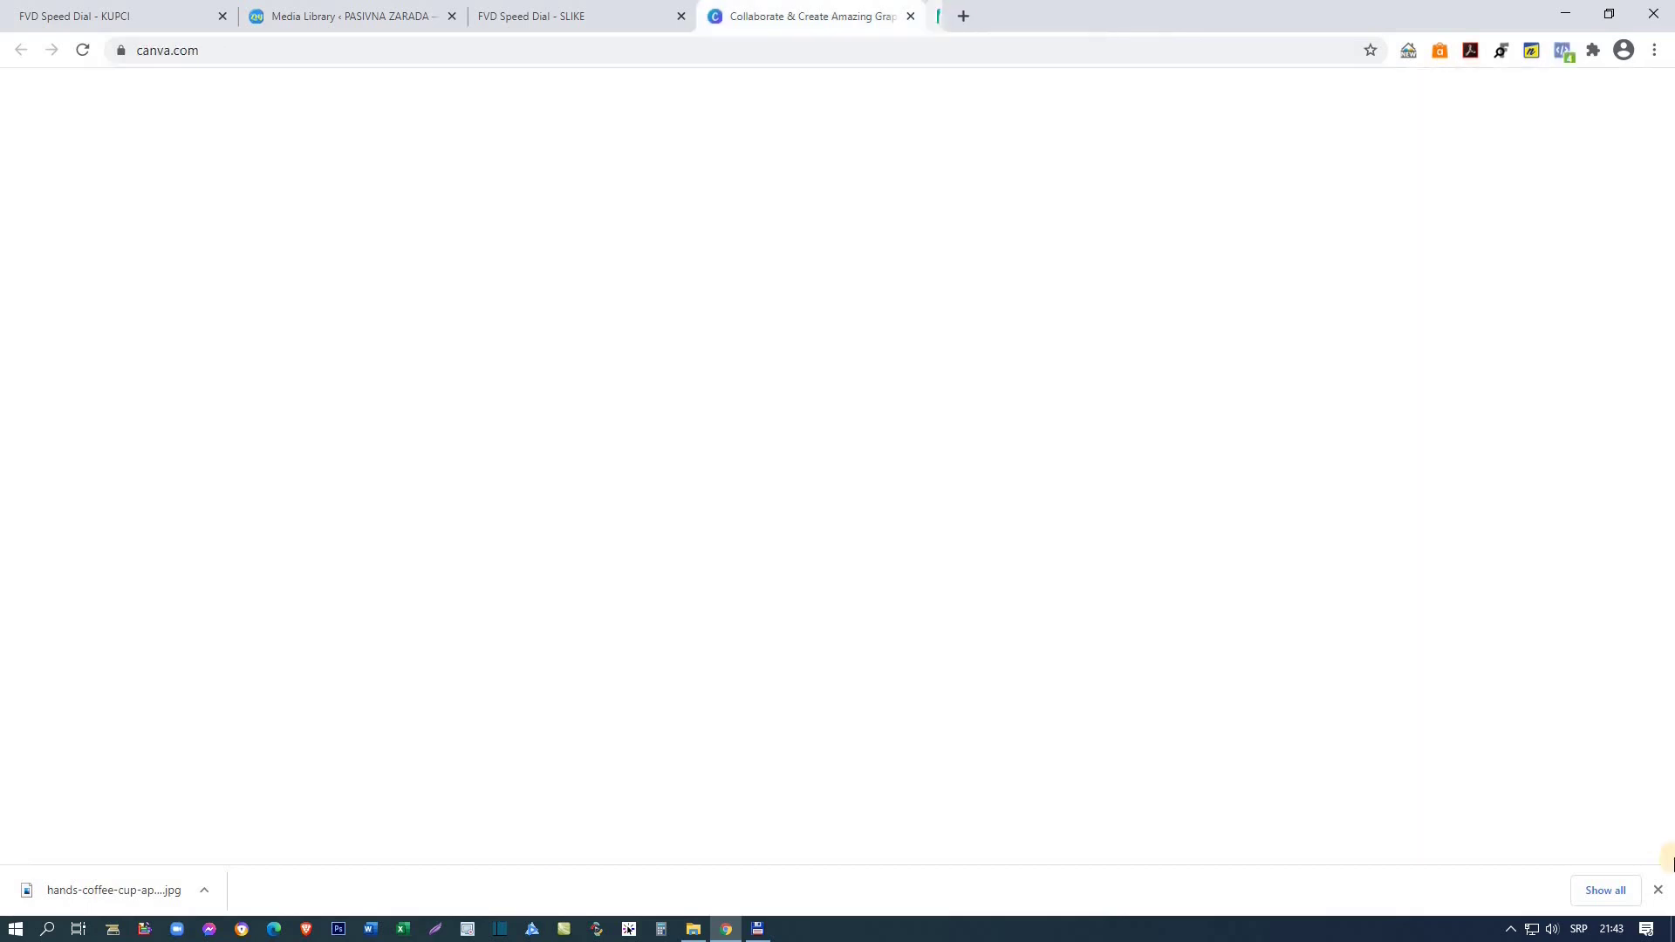
Step: Switch to the Downloads folder in File Explorer and delete the full-size original photo hands-coffee-cup-apple
key("alt+Tab")
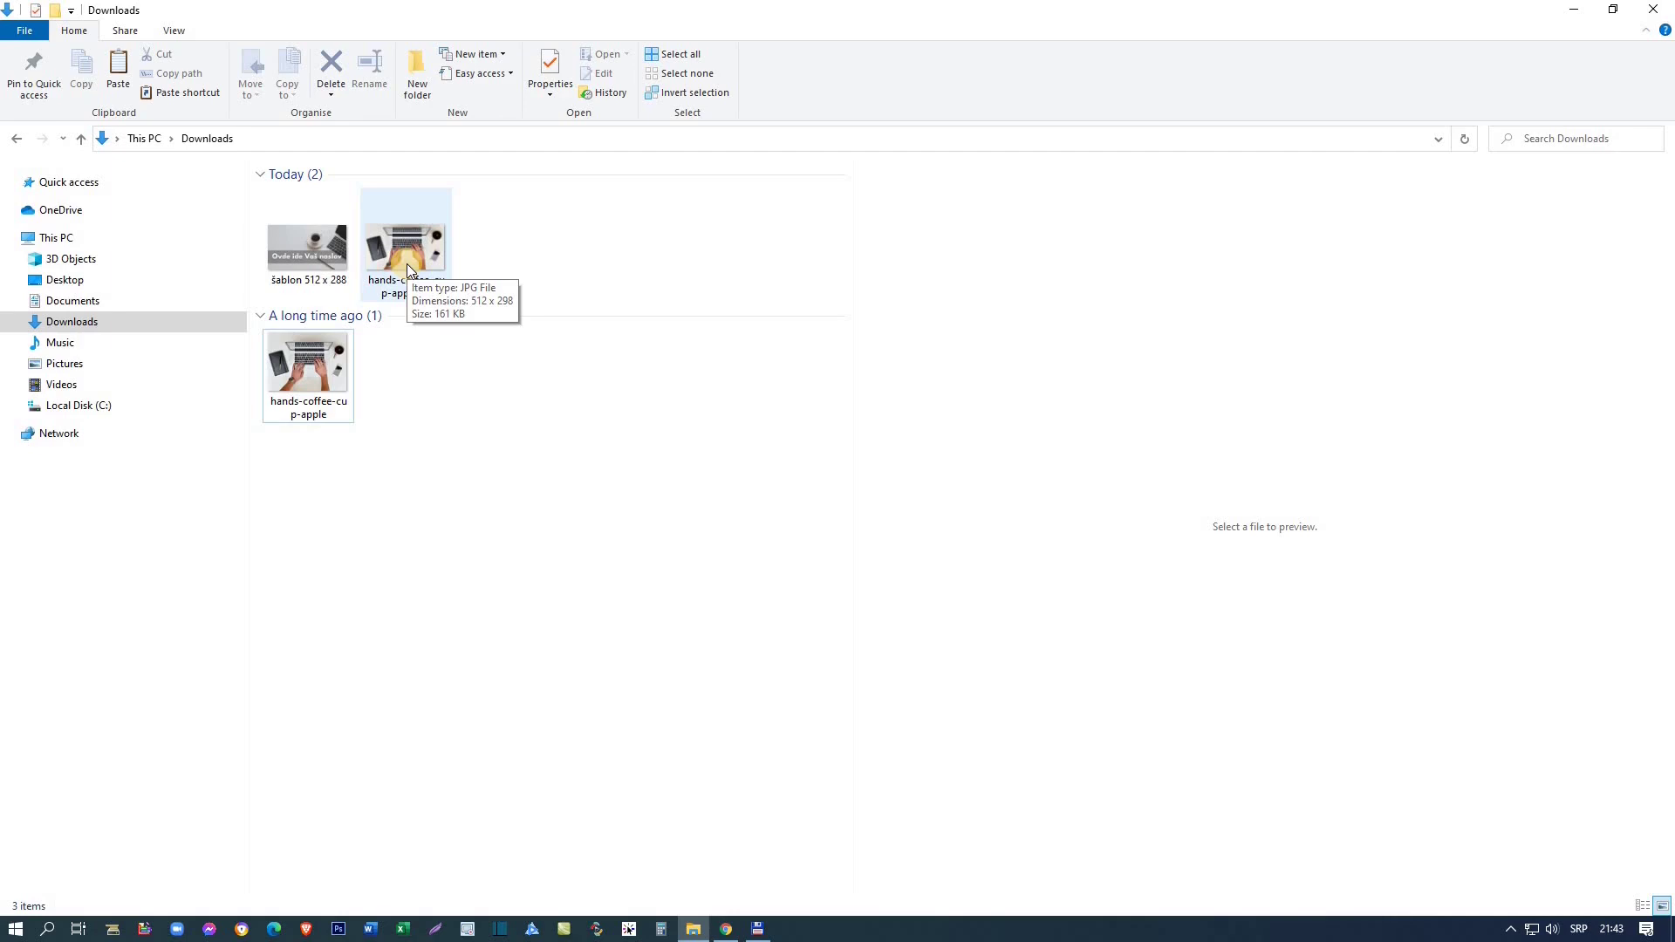
mouse_move(322, 387)
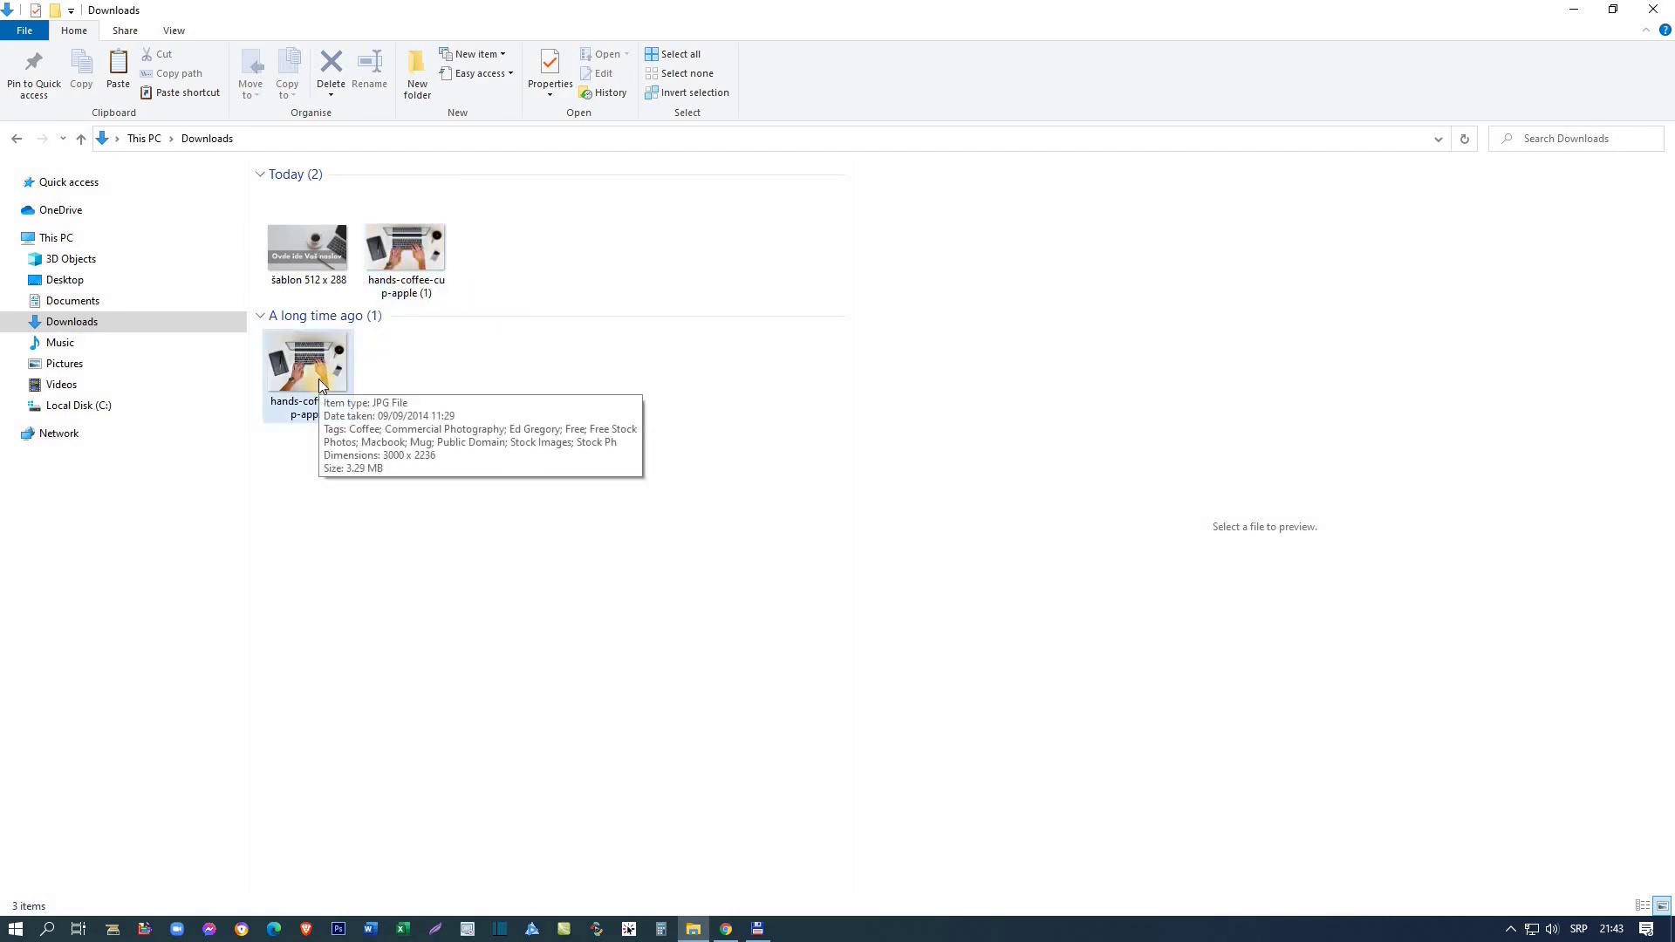
left_click(321, 386)
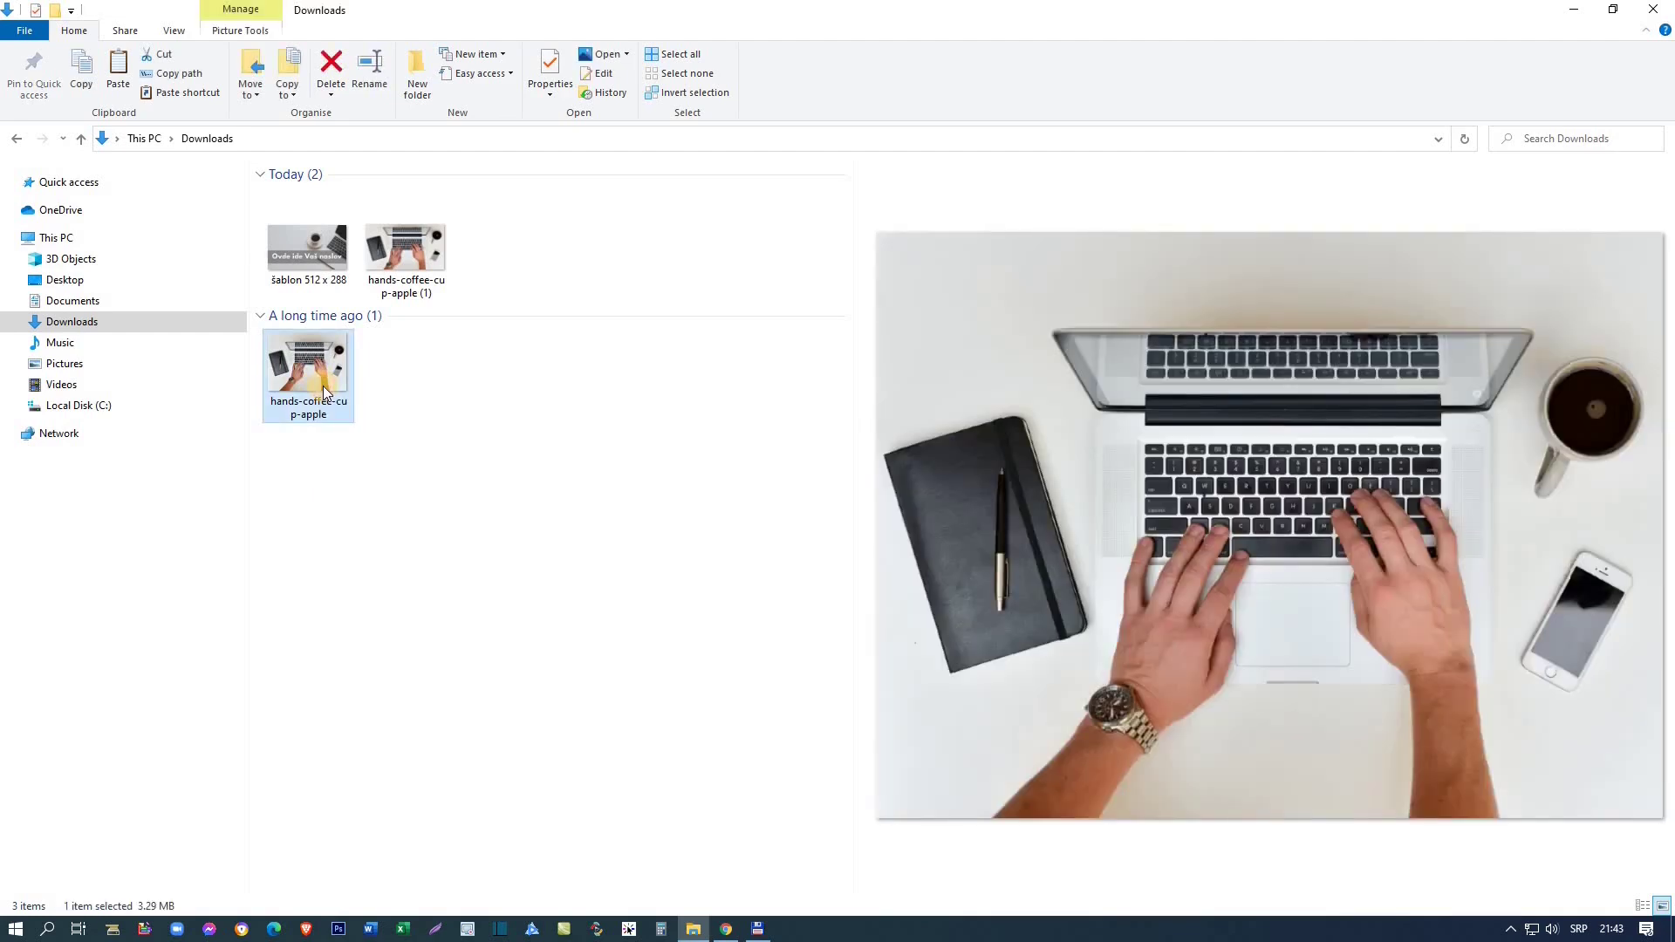
key("Delete")
mouse_move(415, 228)
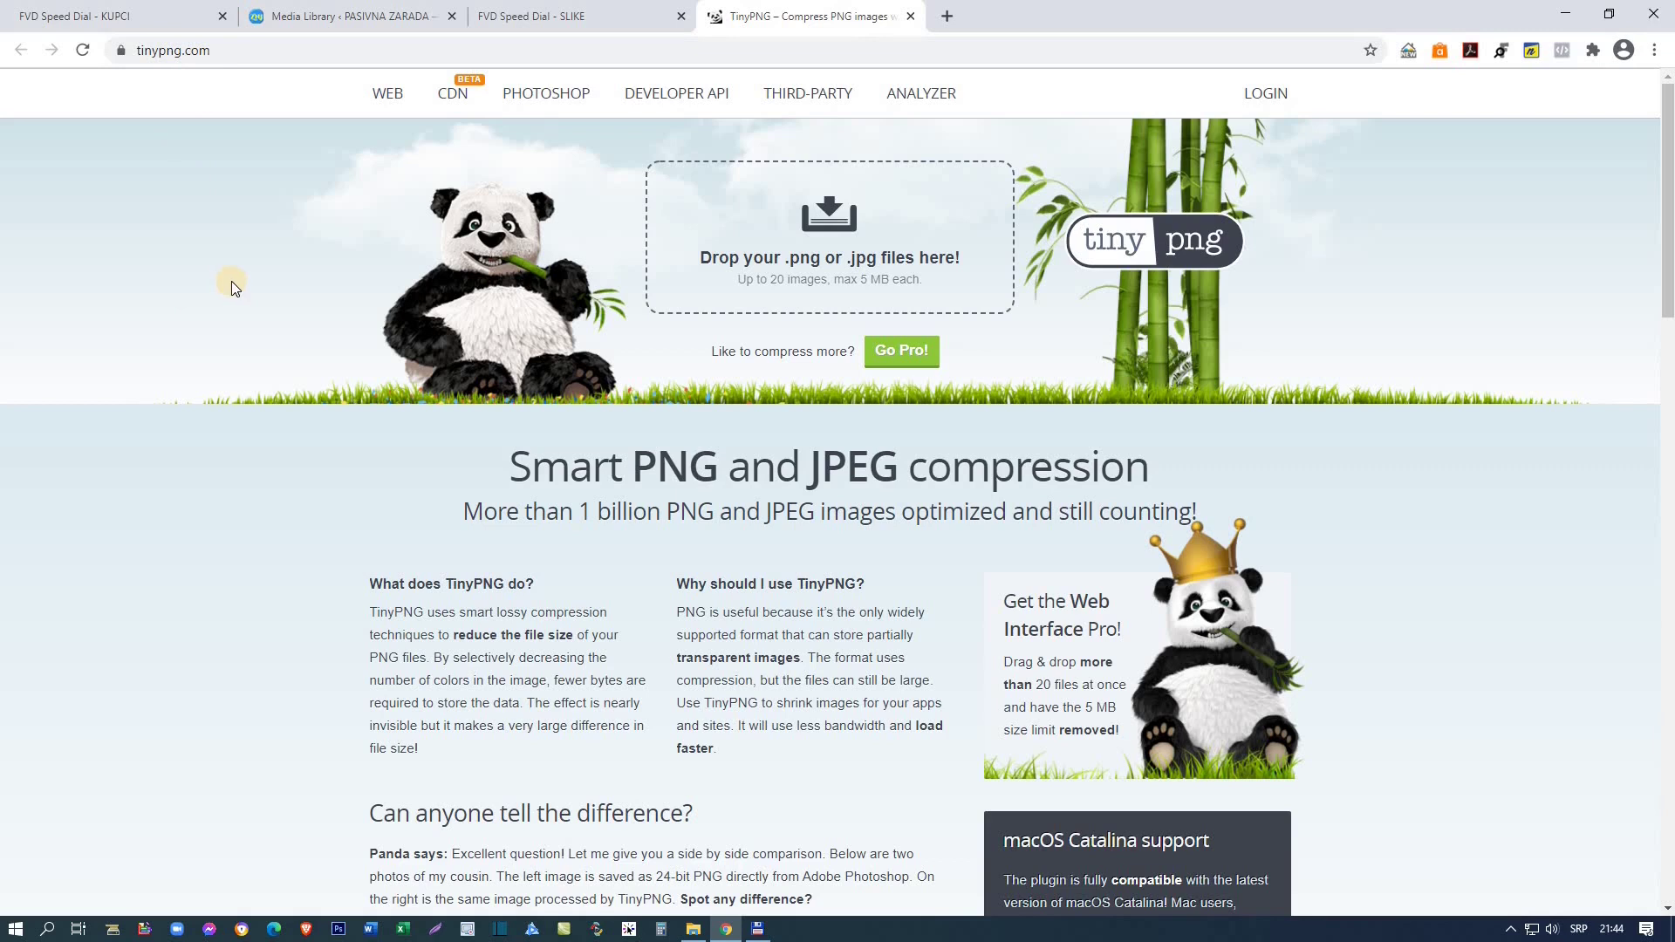
Step: Compress the template image šablon 512 x 288 from Downloads in TinyPNG and download the compressed PNG
left_click(771, 259)
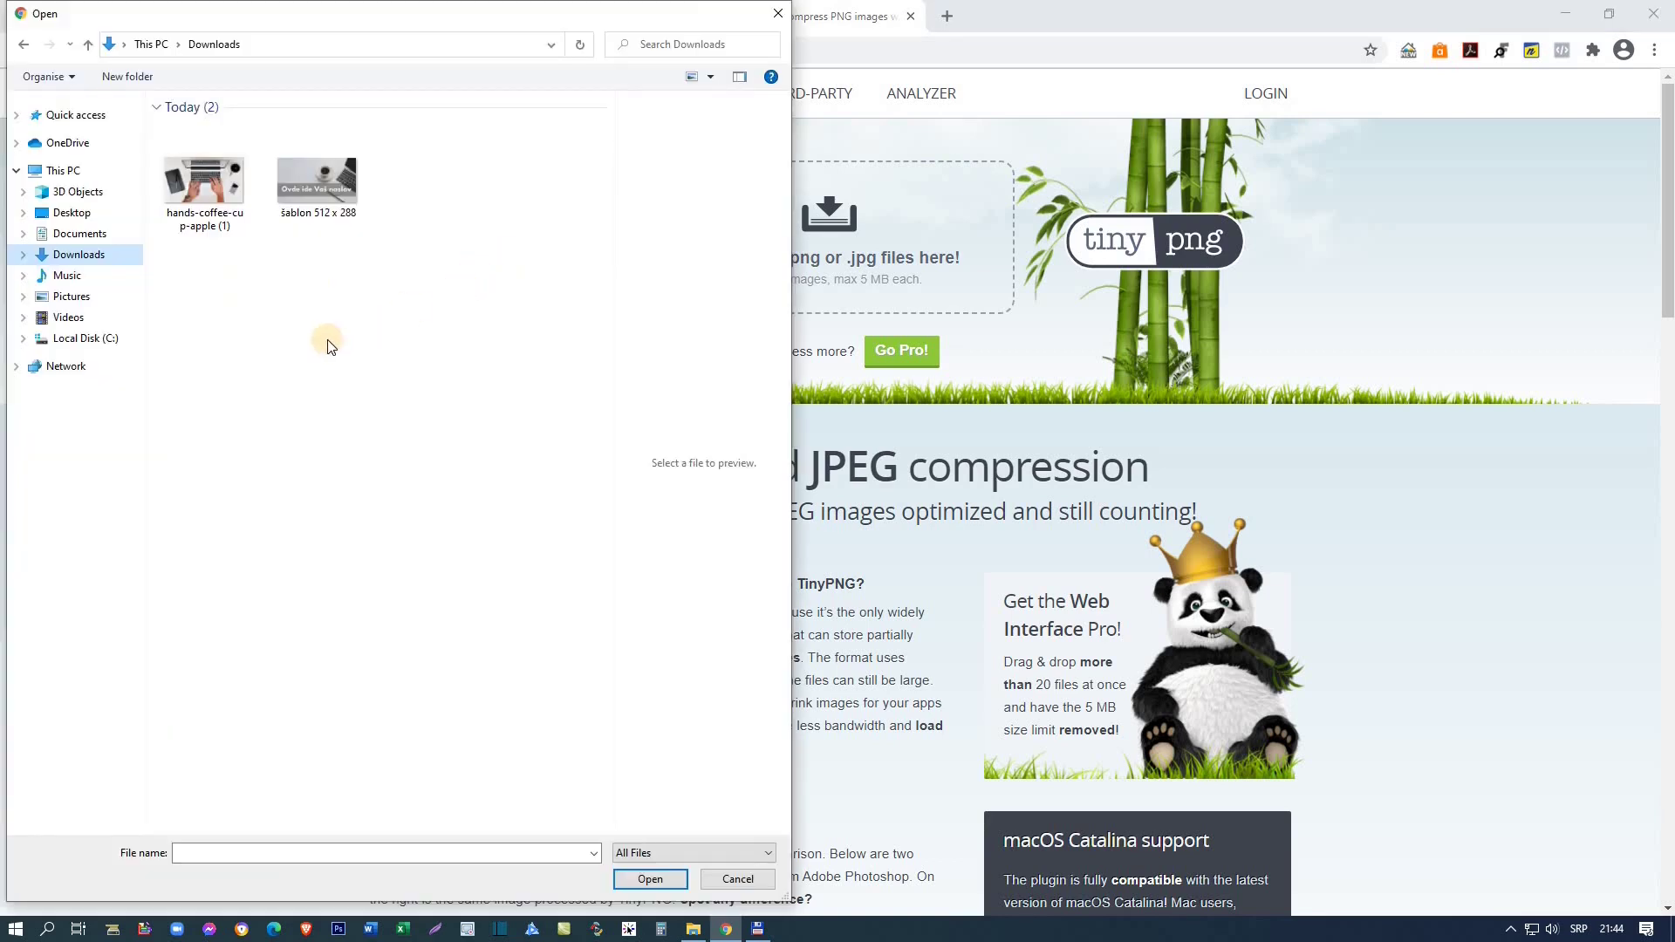
left_click(310, 175)
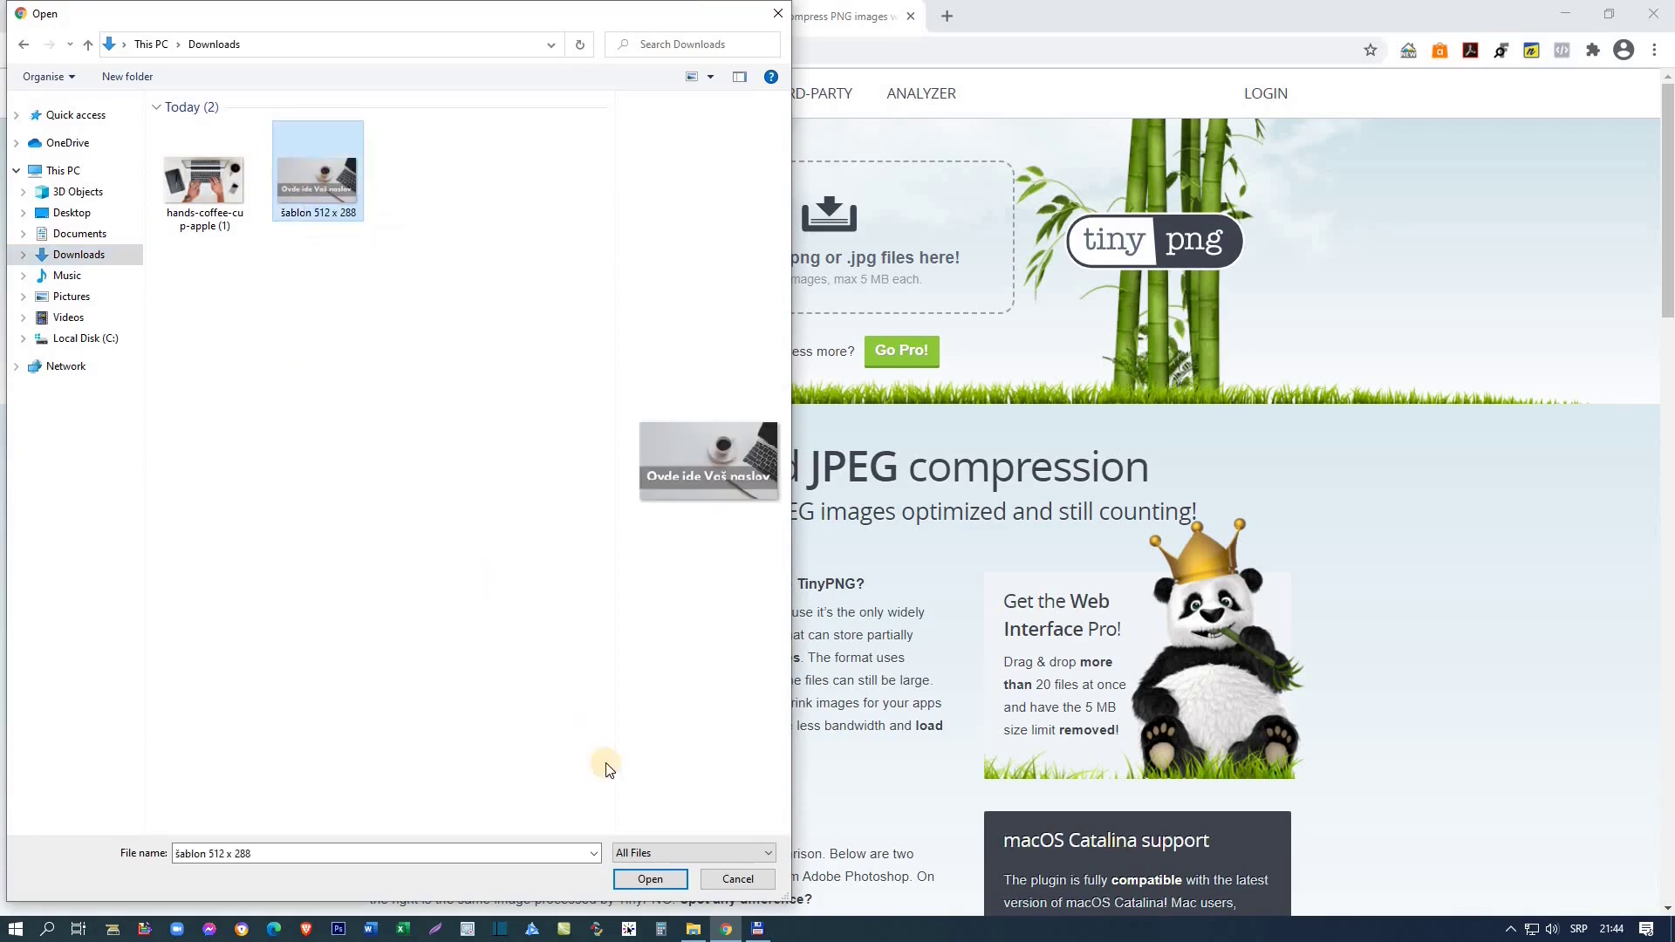
left_click(650, 879)
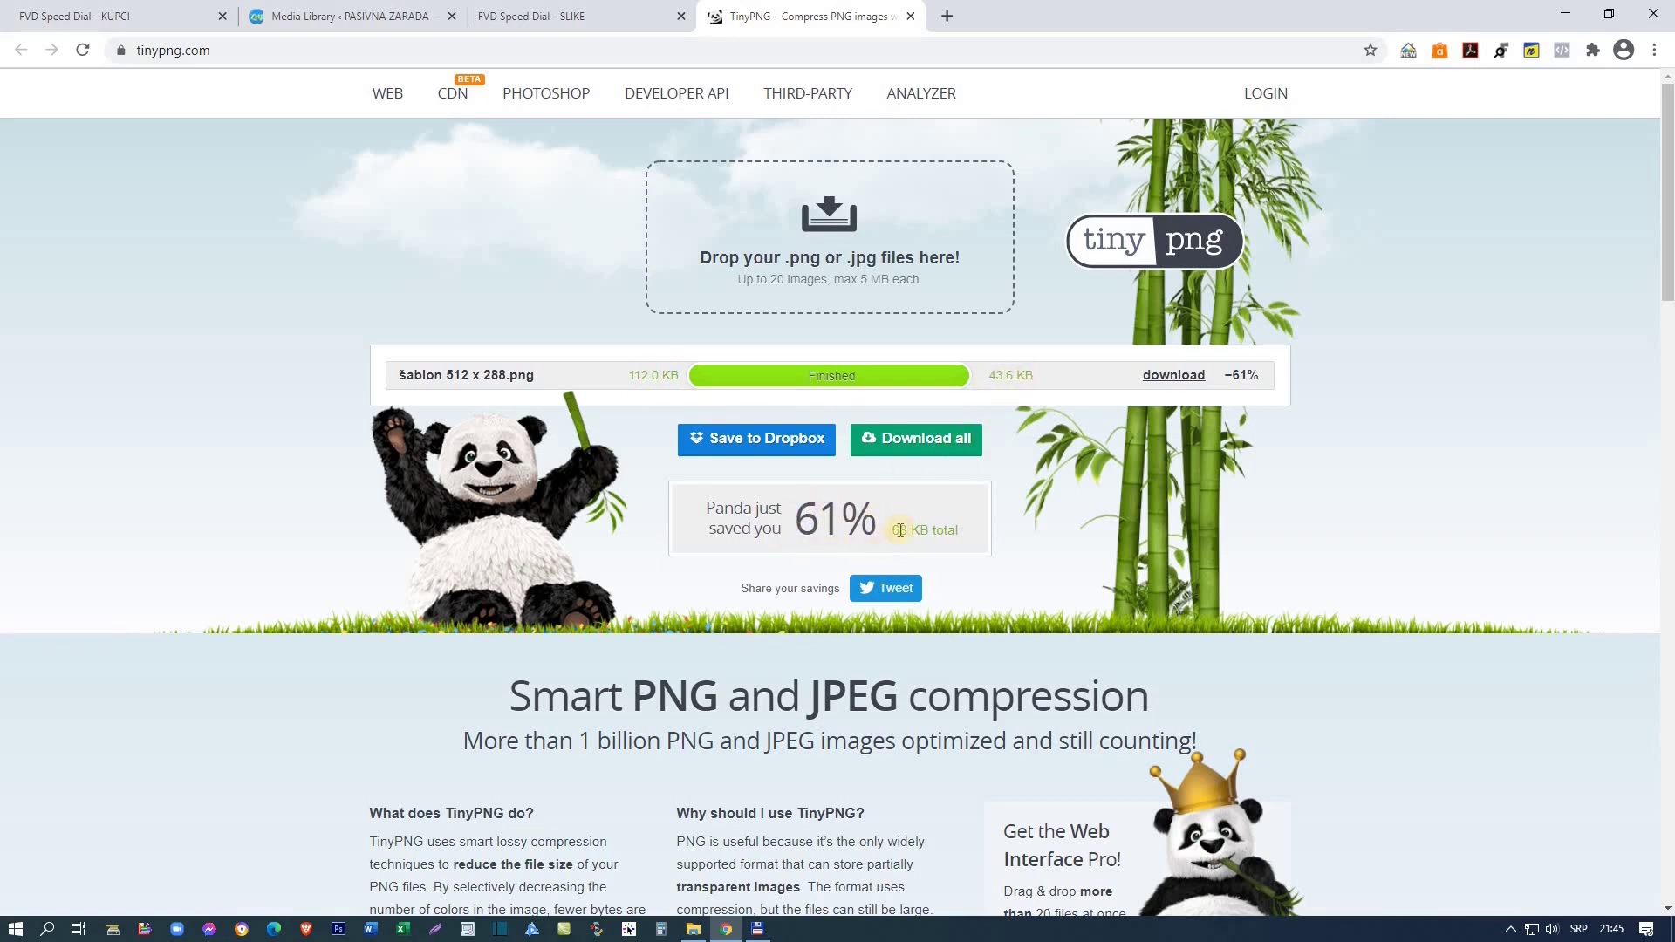
left_click(1165, 376)
Step: Reload TinyPNG, compress hands-coffee-cup-apple (1) and download the resulting JPG, closing the page when done
left_click(83, 51)
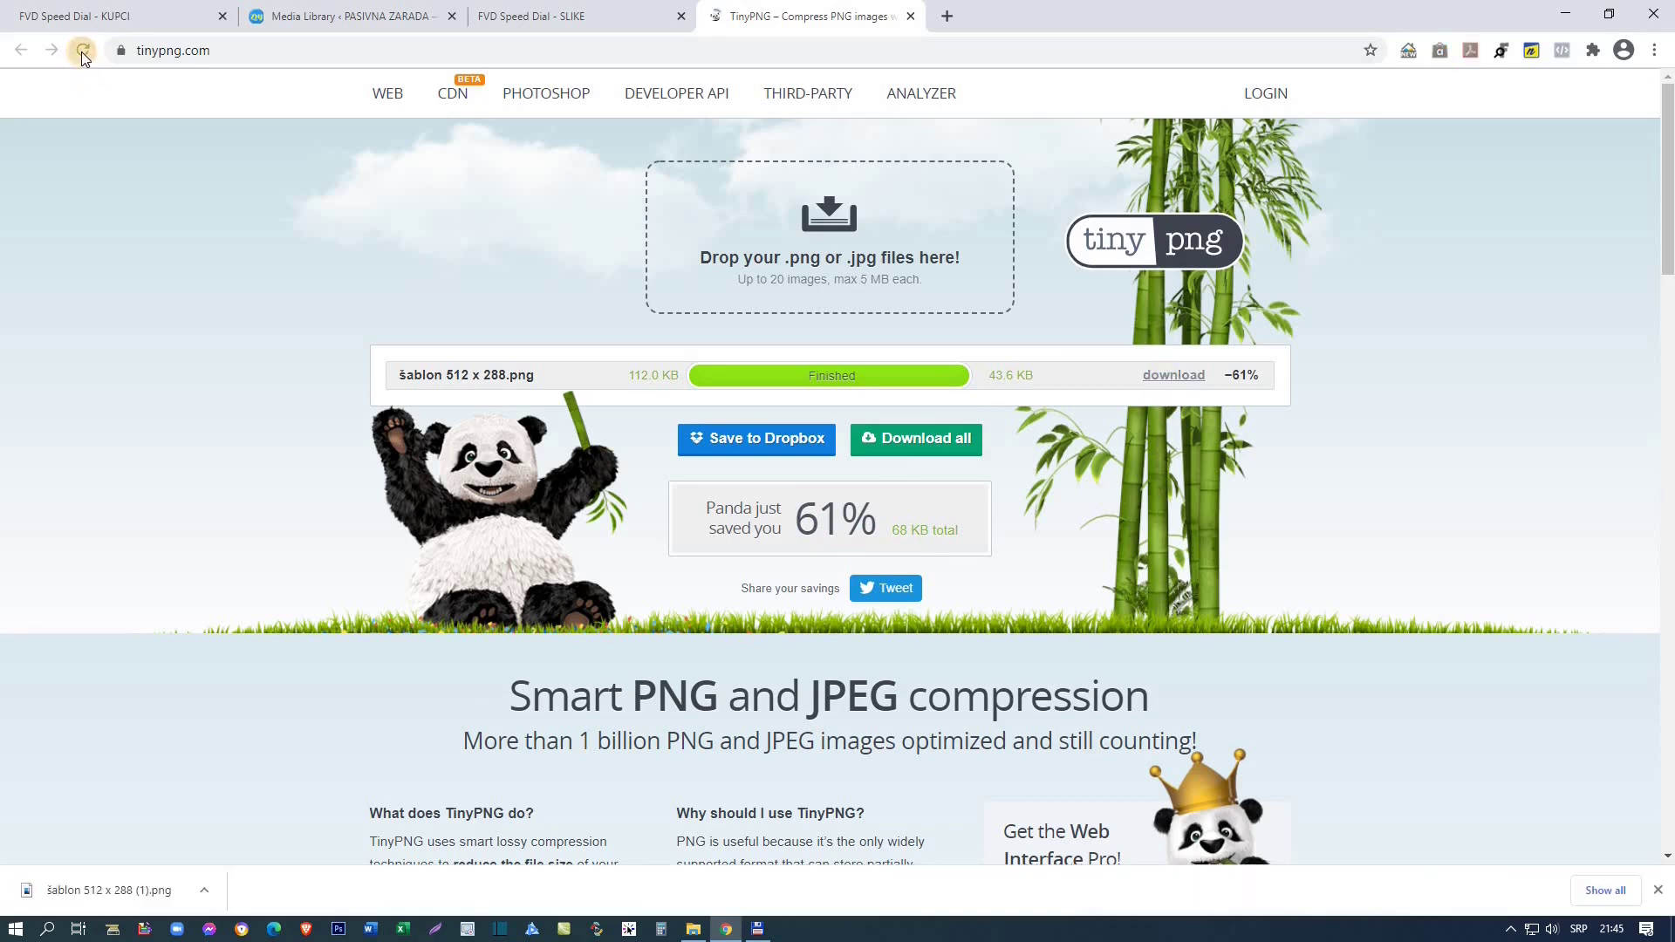
left_click(766, 253)
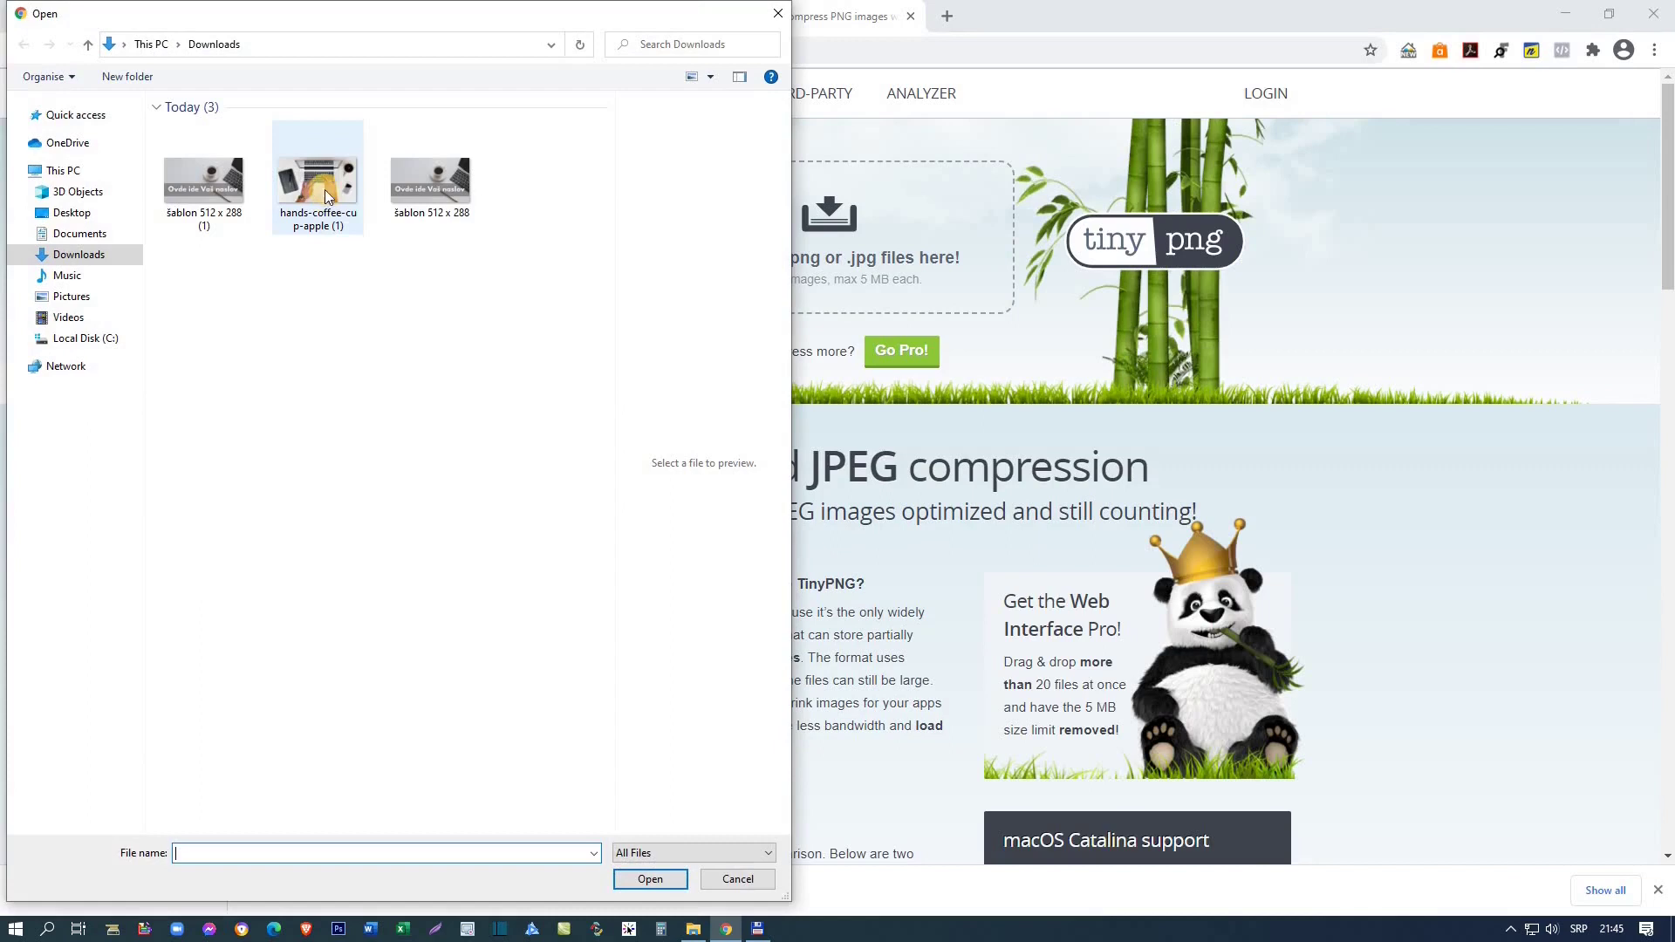
left_click(323, 185)
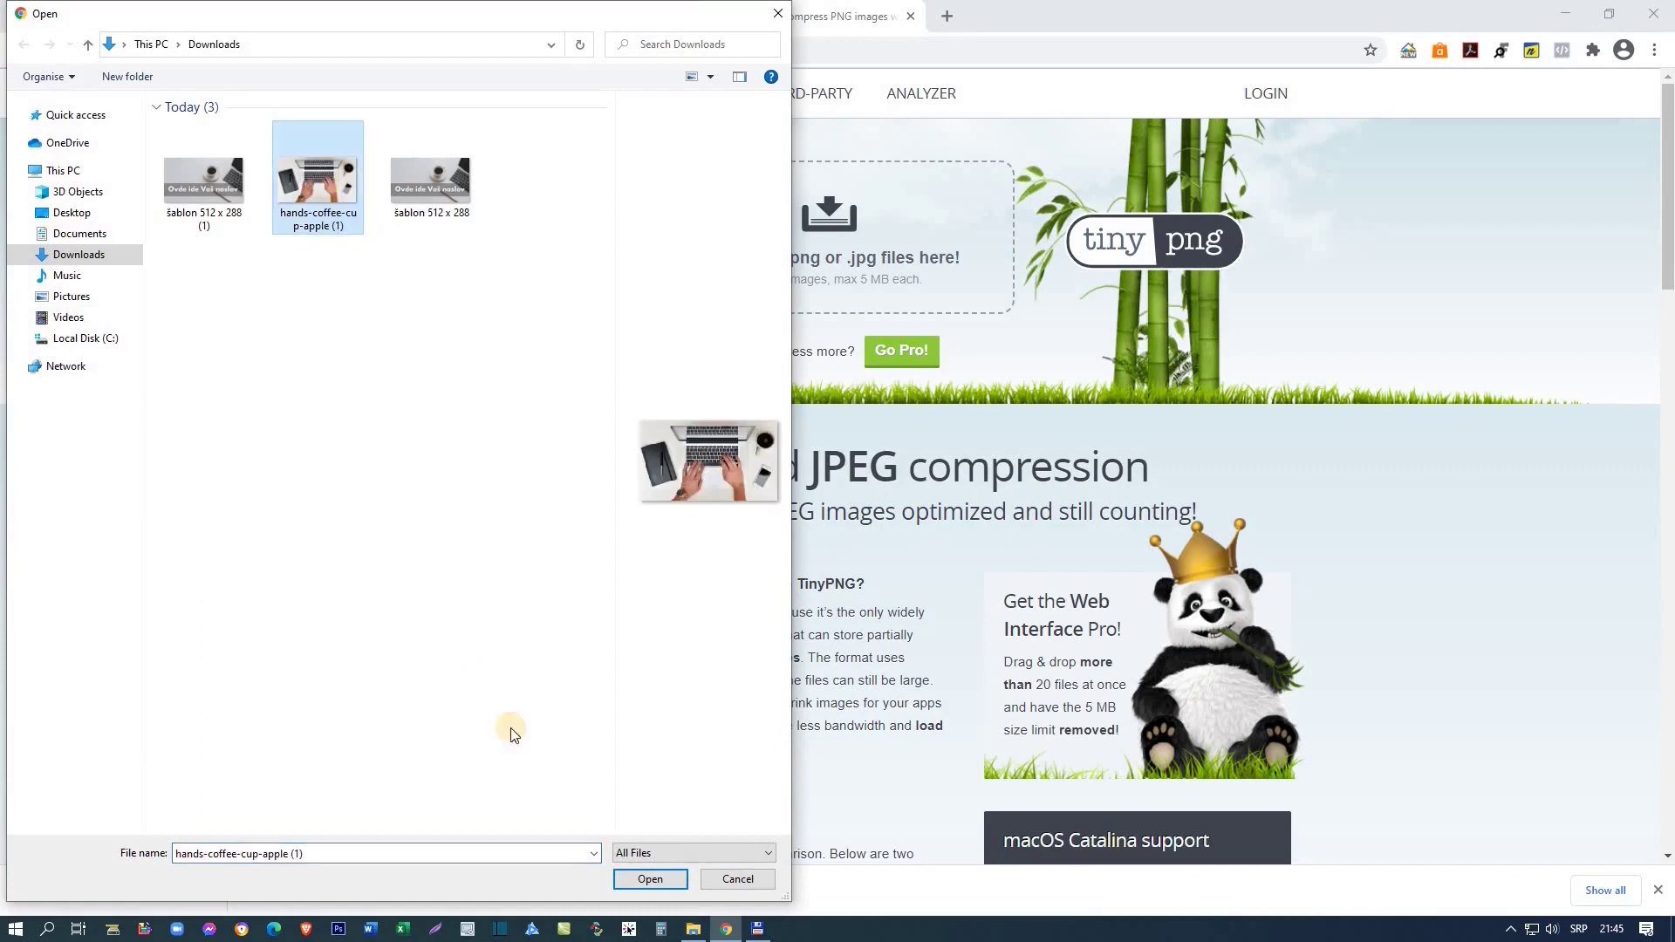
left_click(628, 876)
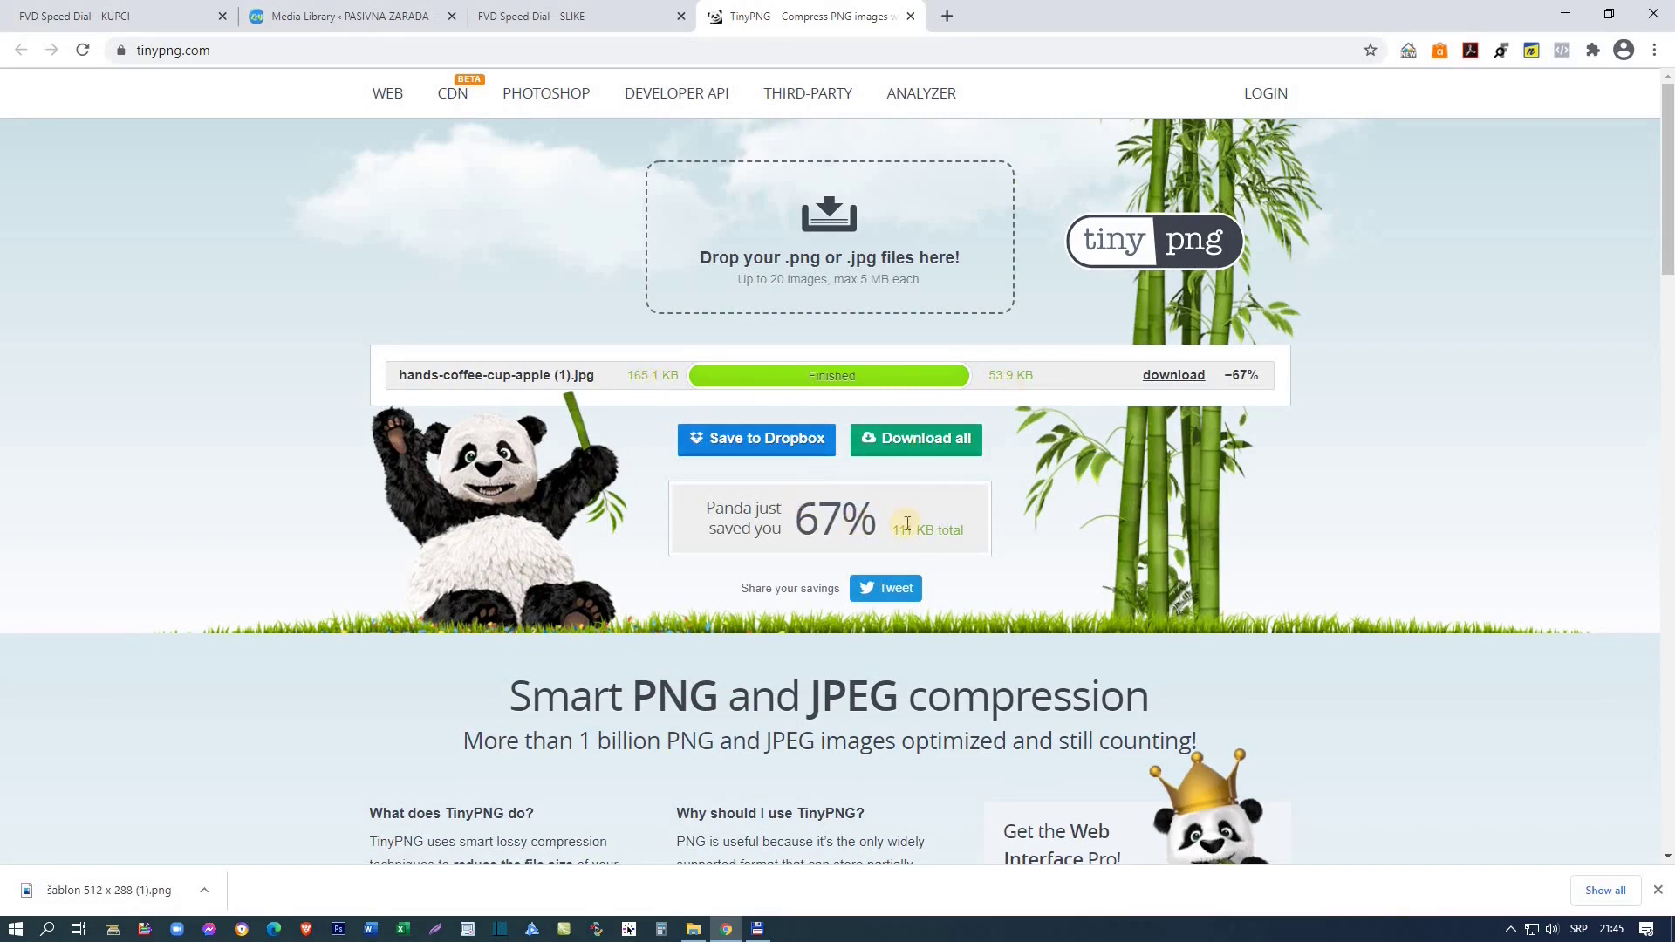
left_click(1175, 376)
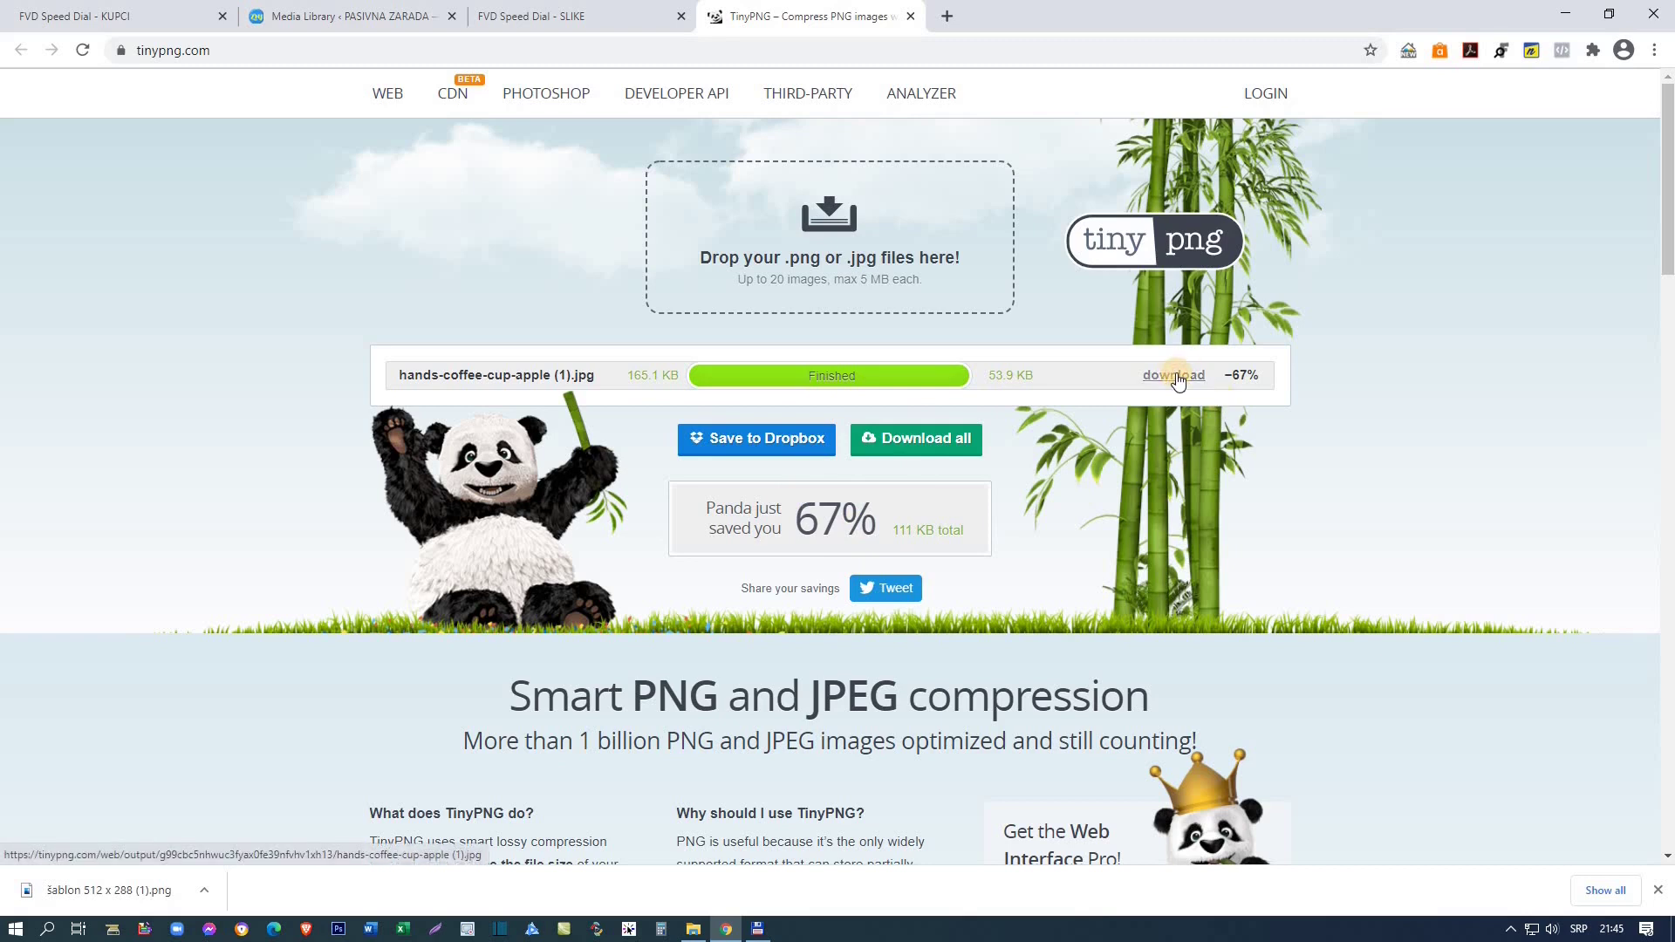
left_click(1658, 891)
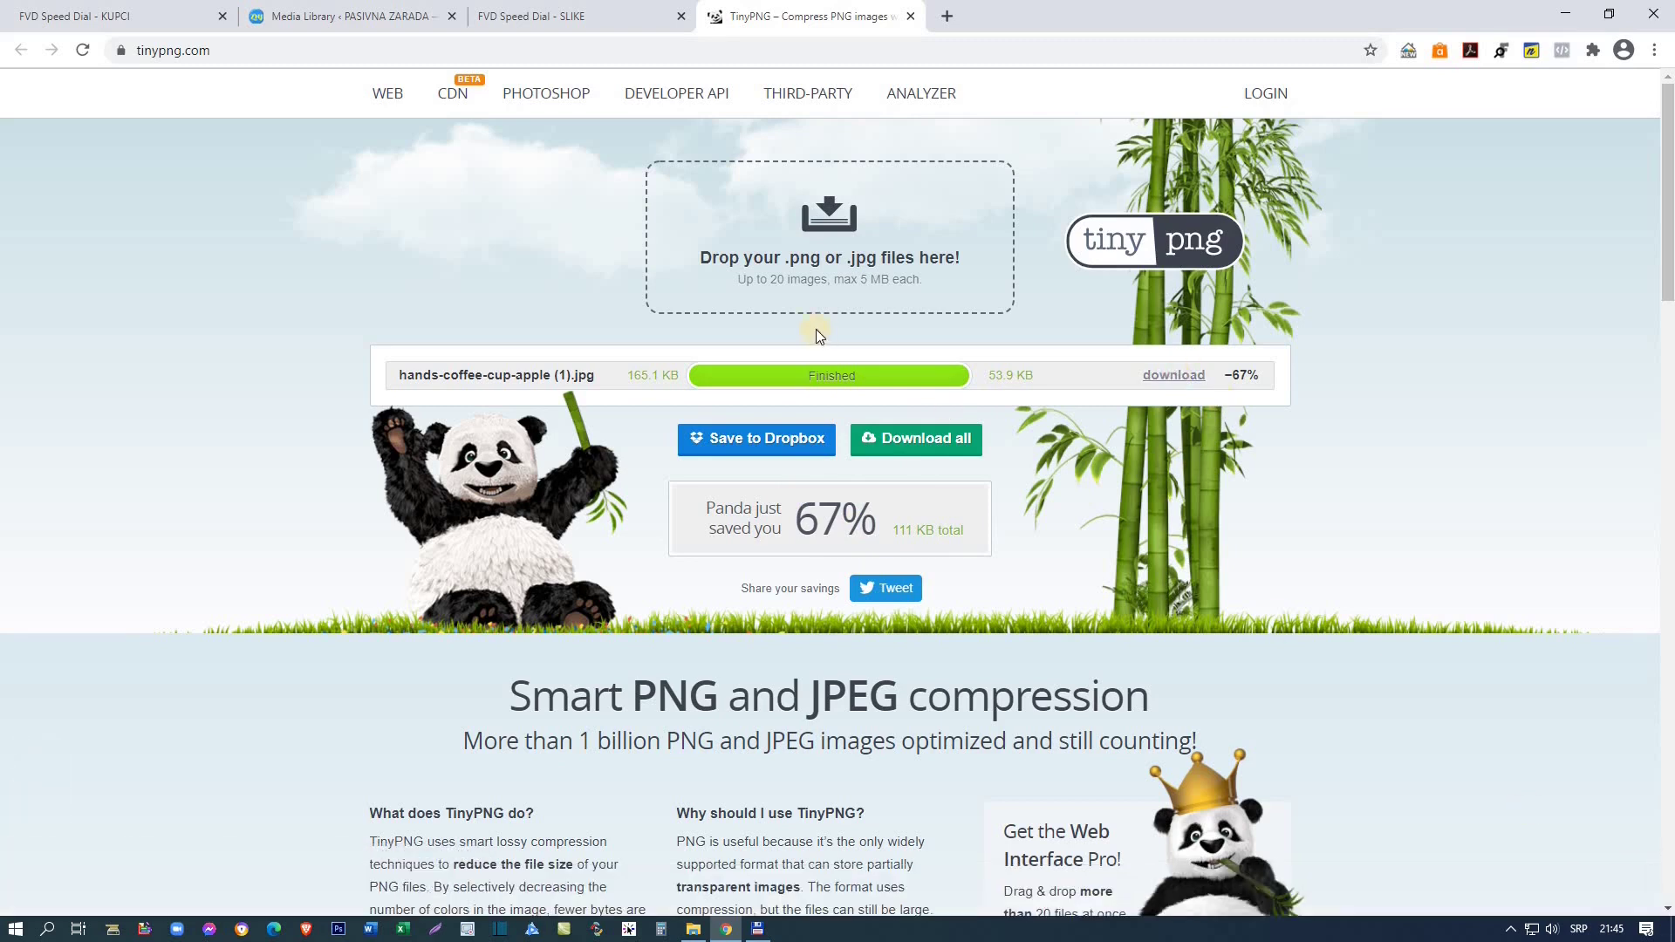
left_click(912, 17)
Step: Switch to File Explorer and delete the uncompressed files šablon 512 x 288 and hands-coffee-cup-apple (1) from Downloads
key("alt+Tab")
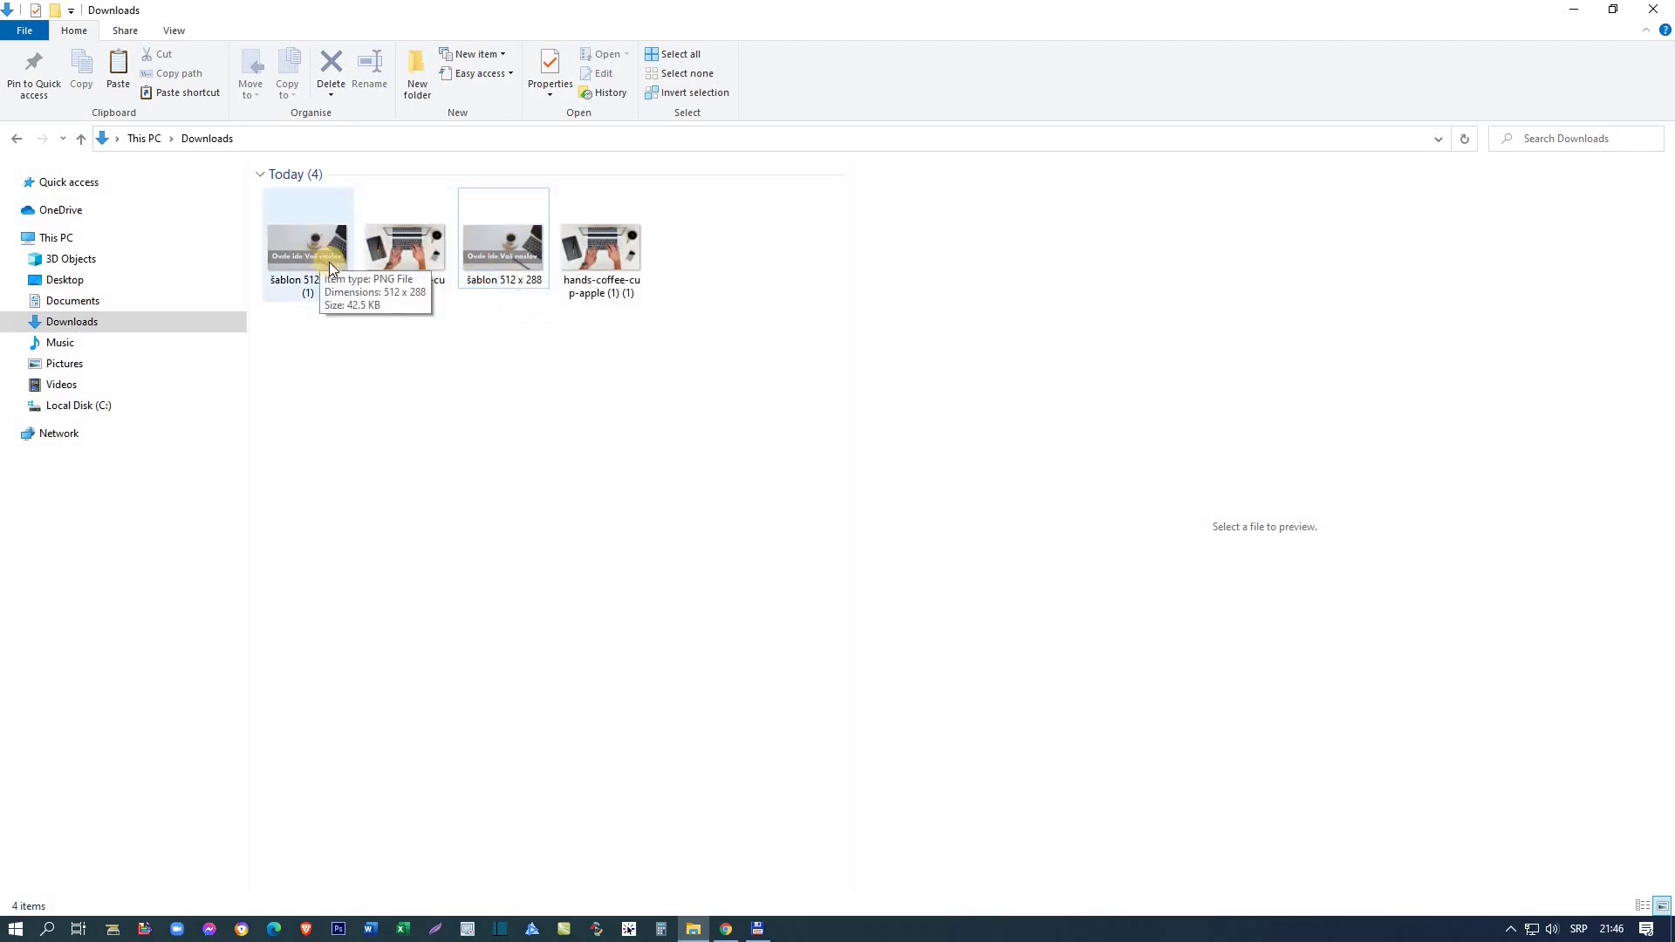
left_click(501, 252)
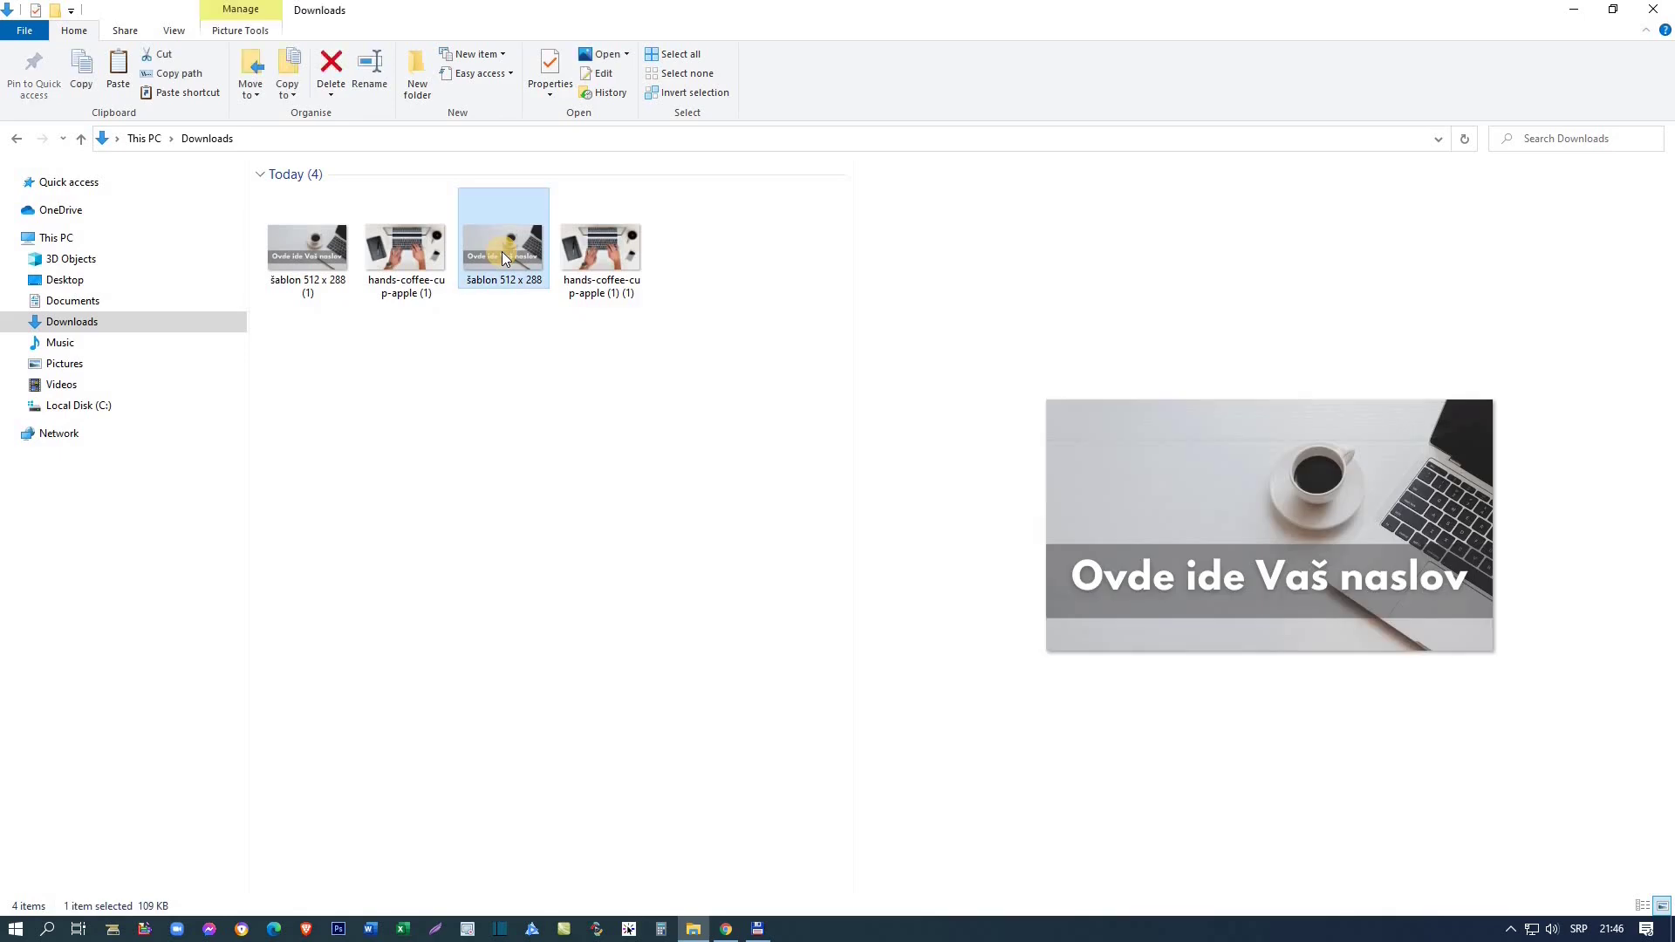
key("Delete")
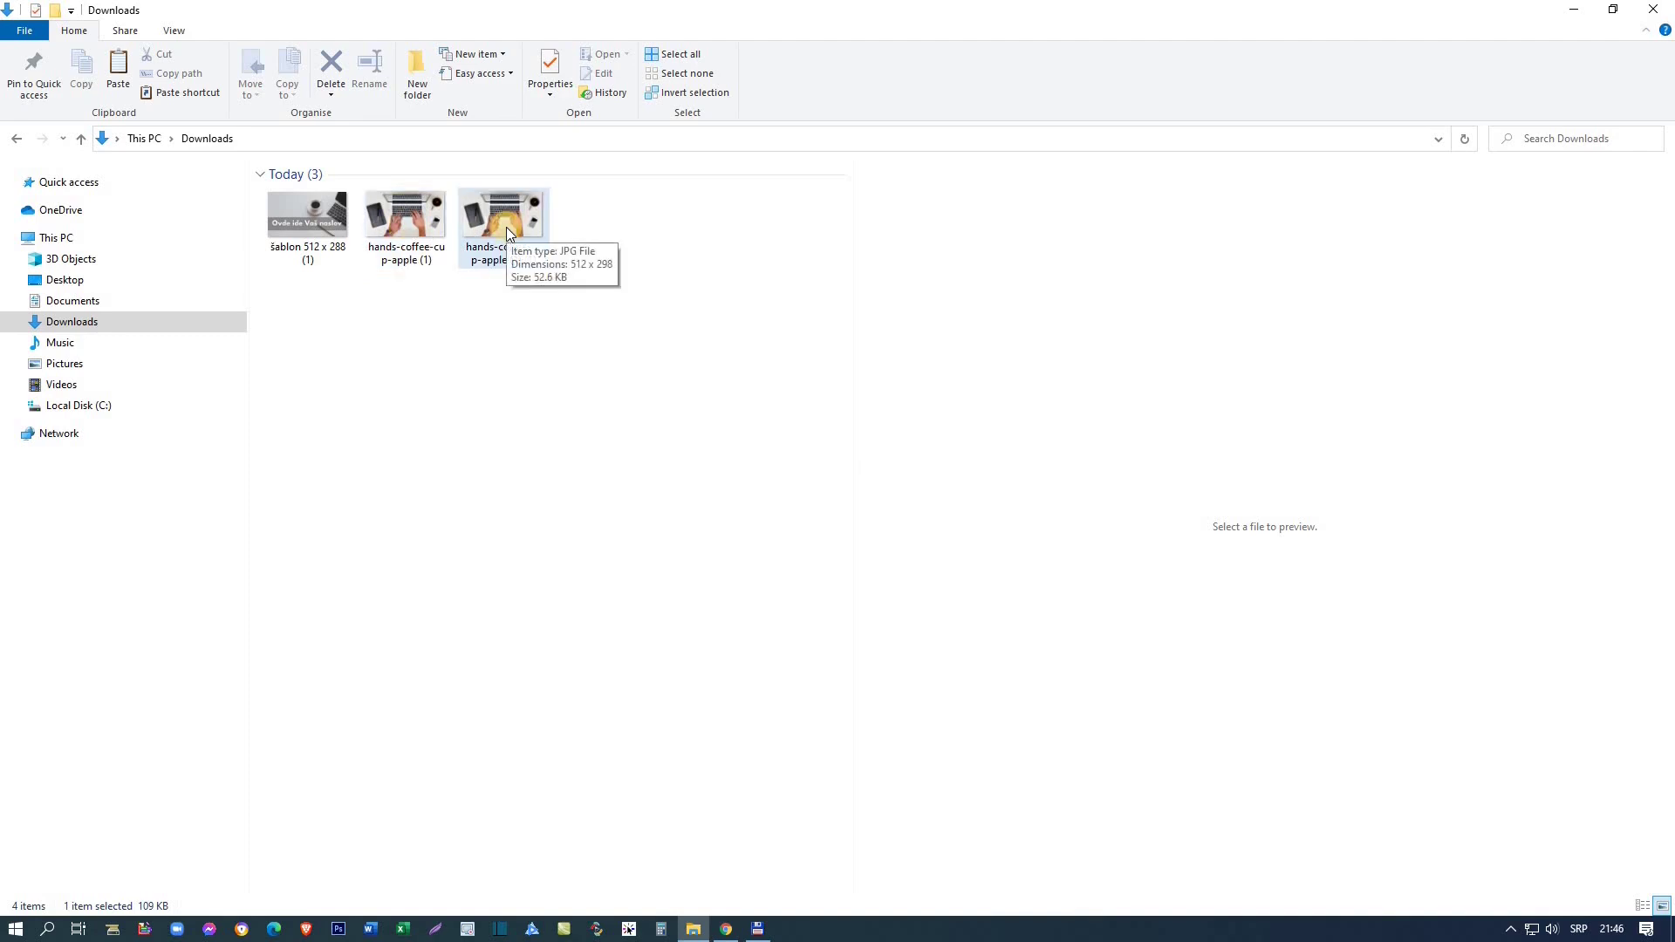
left_click(404, 226)
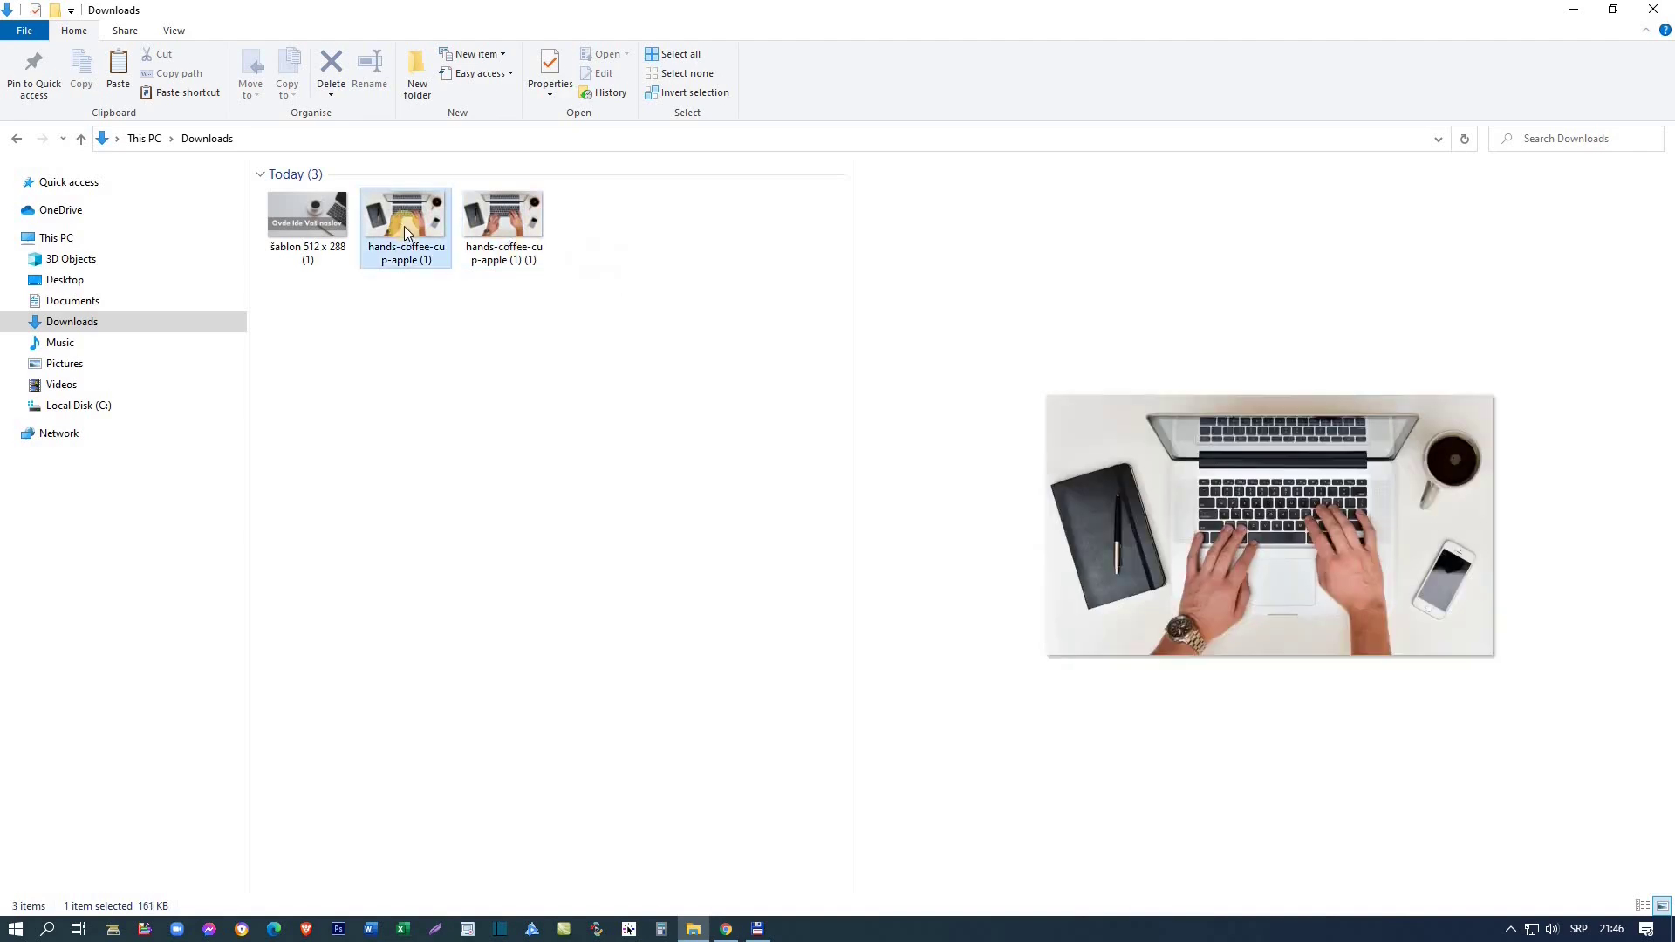
key("Delete")
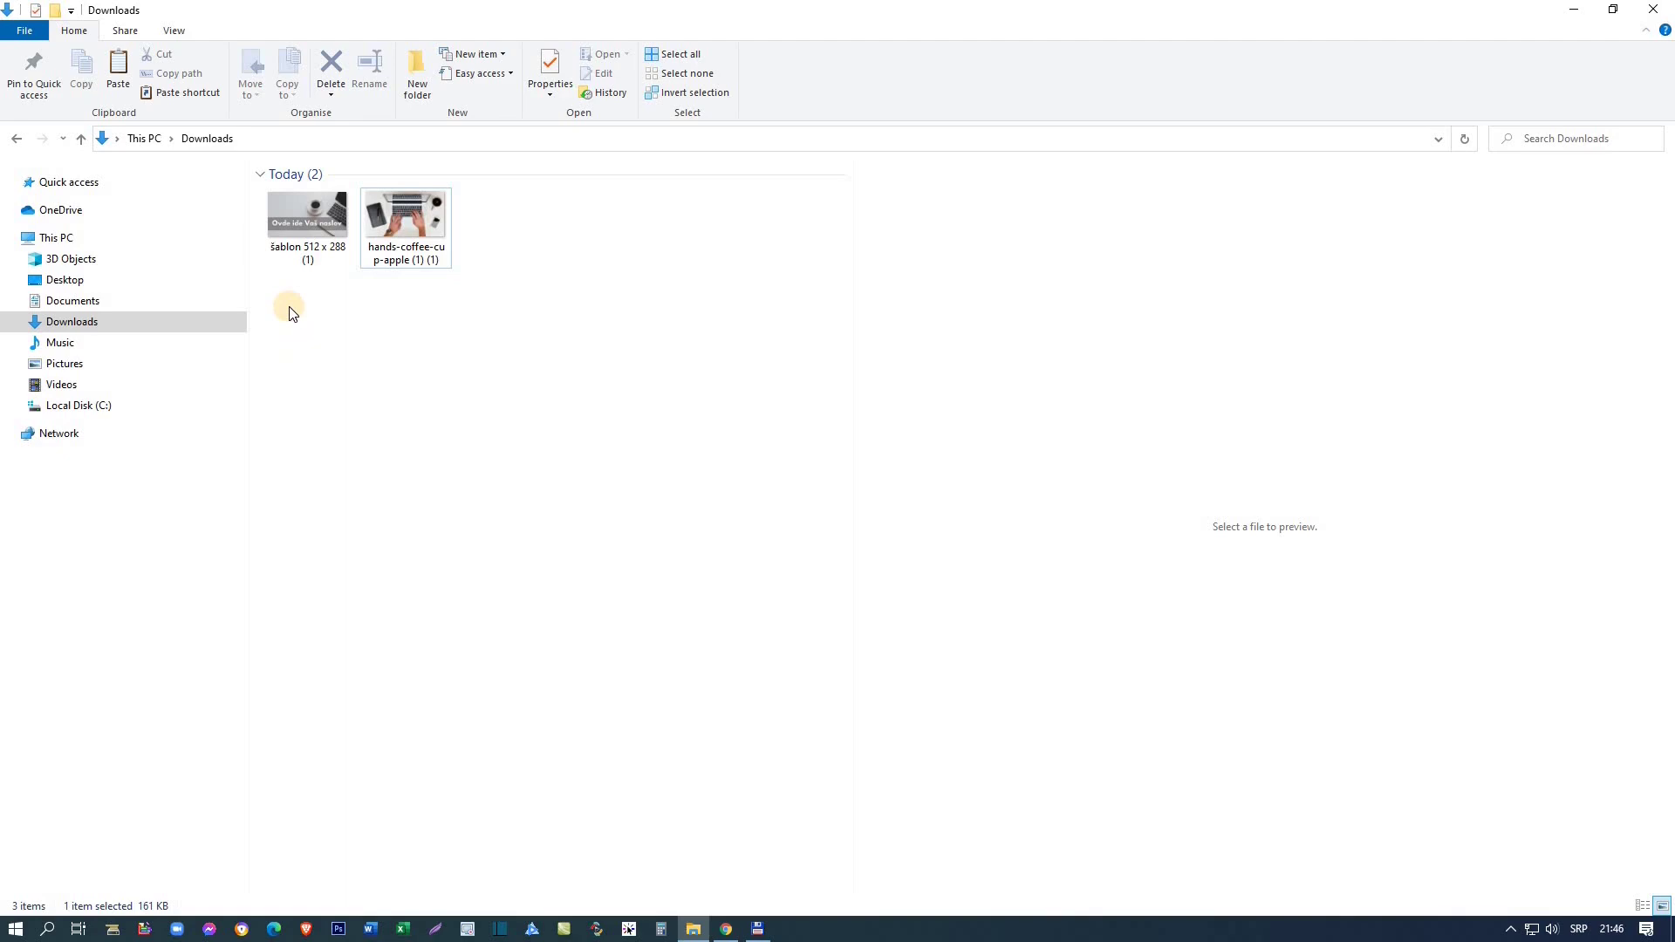
Step: Rename the compressed template image šablon 512 x 288 (1) as affiliate-marketing
left_click(286, 258)
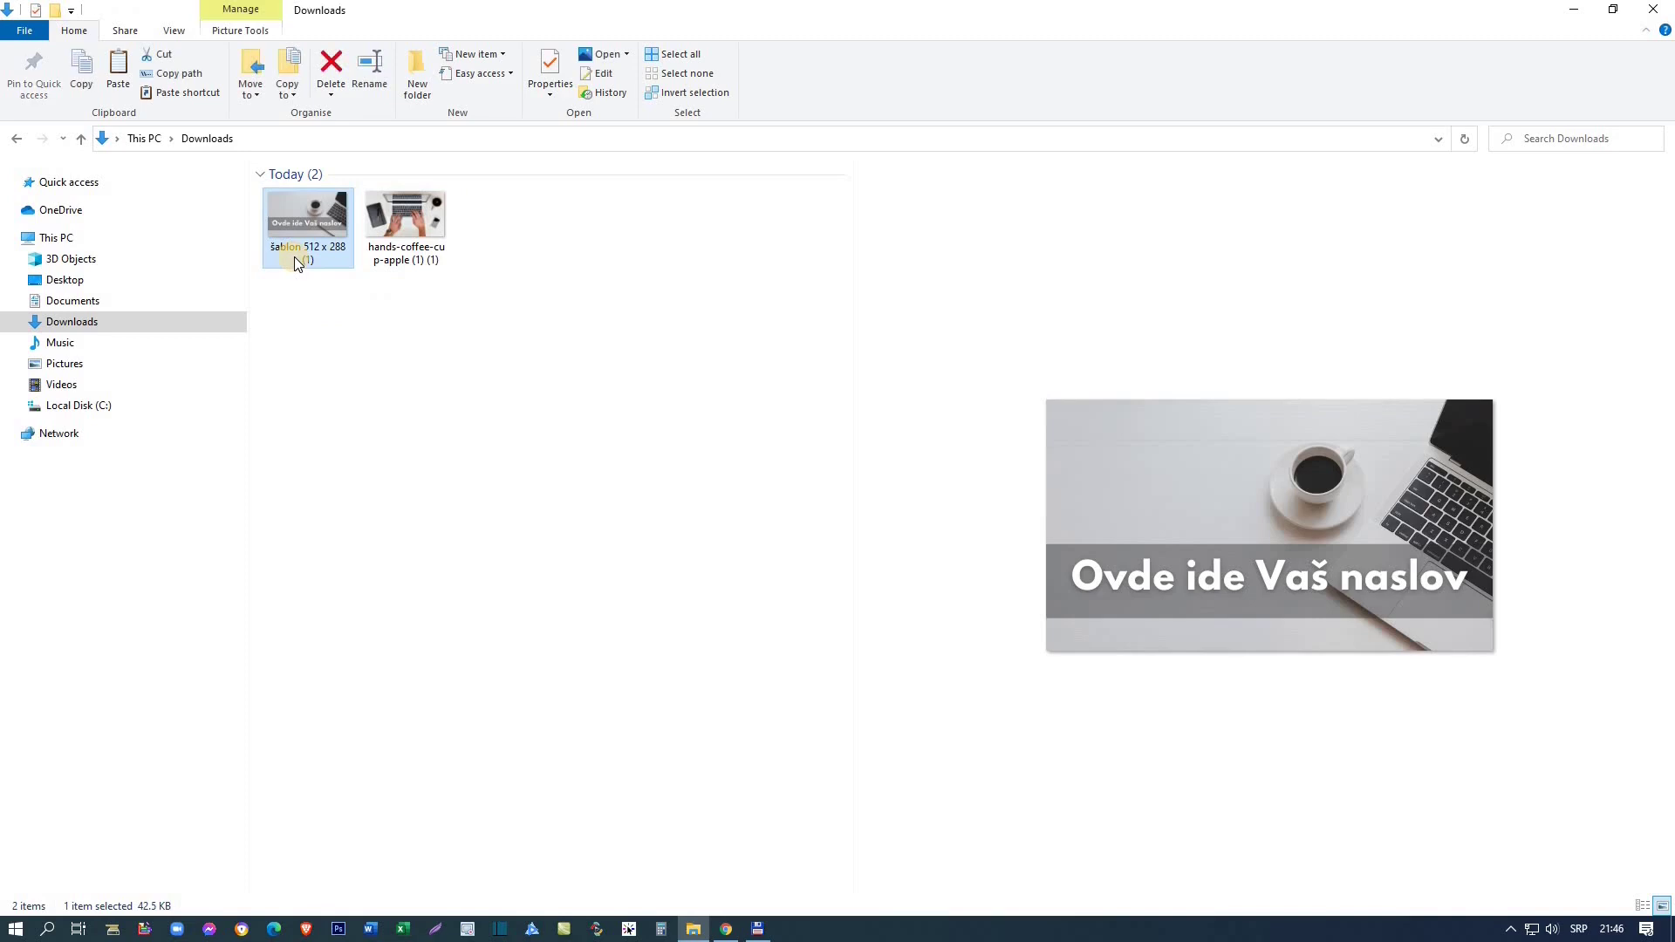
left_click(295, 256)
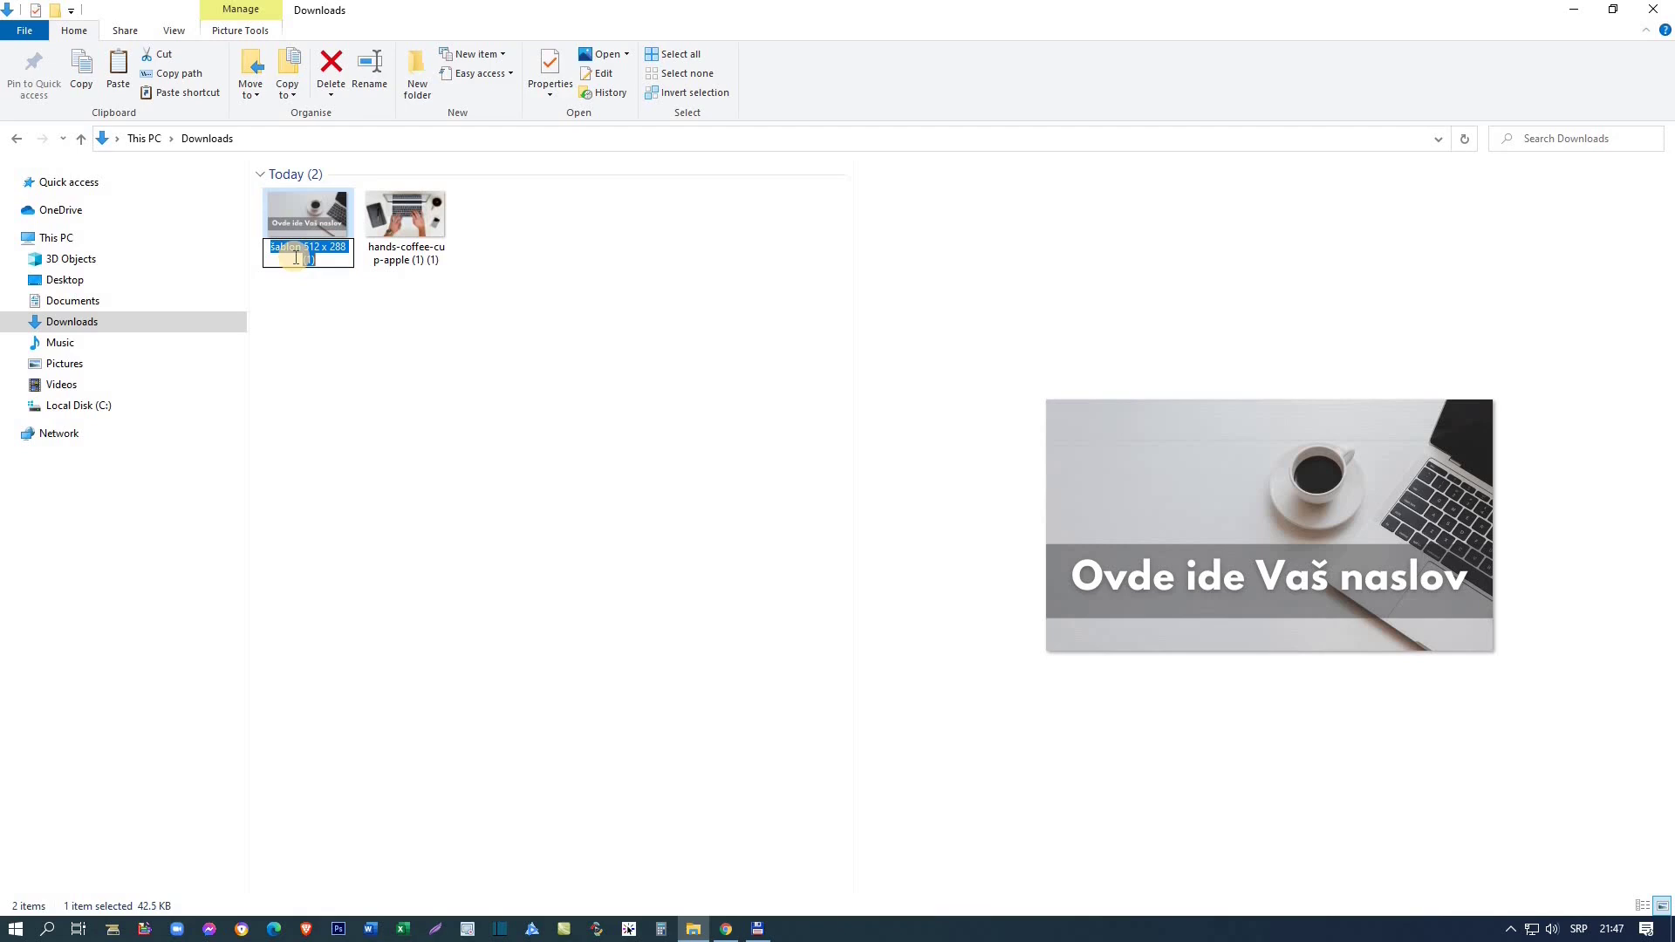
type("affiliate")
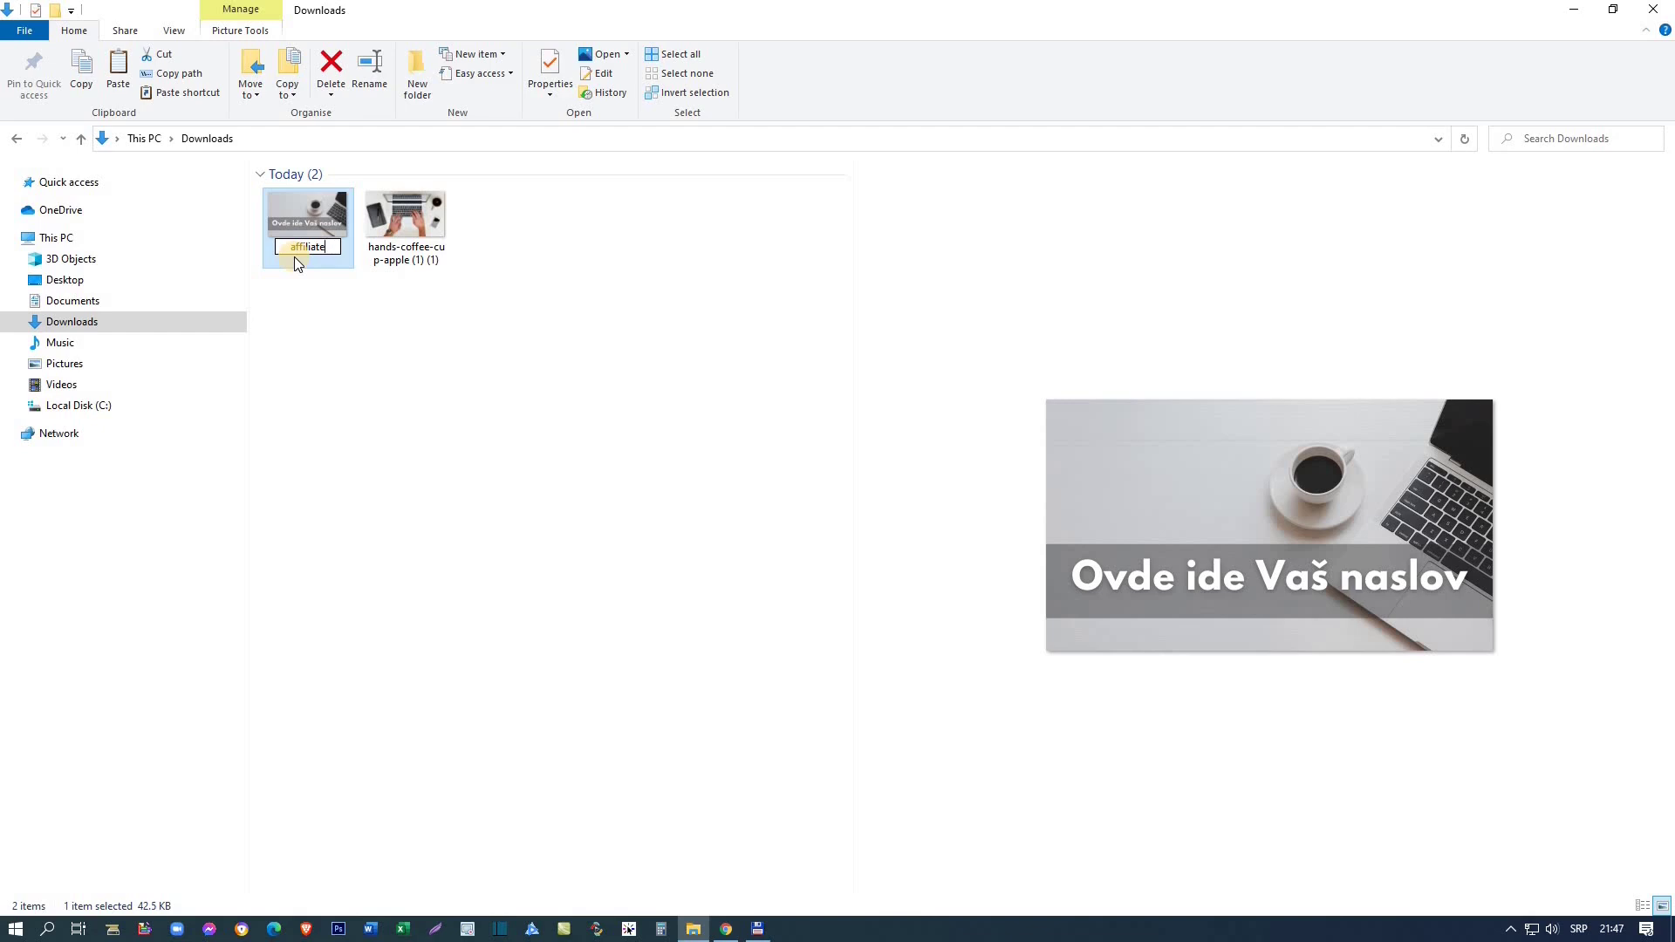
type("-marketing")
key("Return")
Step: Rename the compressed photo hands-coffee-cup-apple (1) (1) as email-marketing
left_click(399, 257)
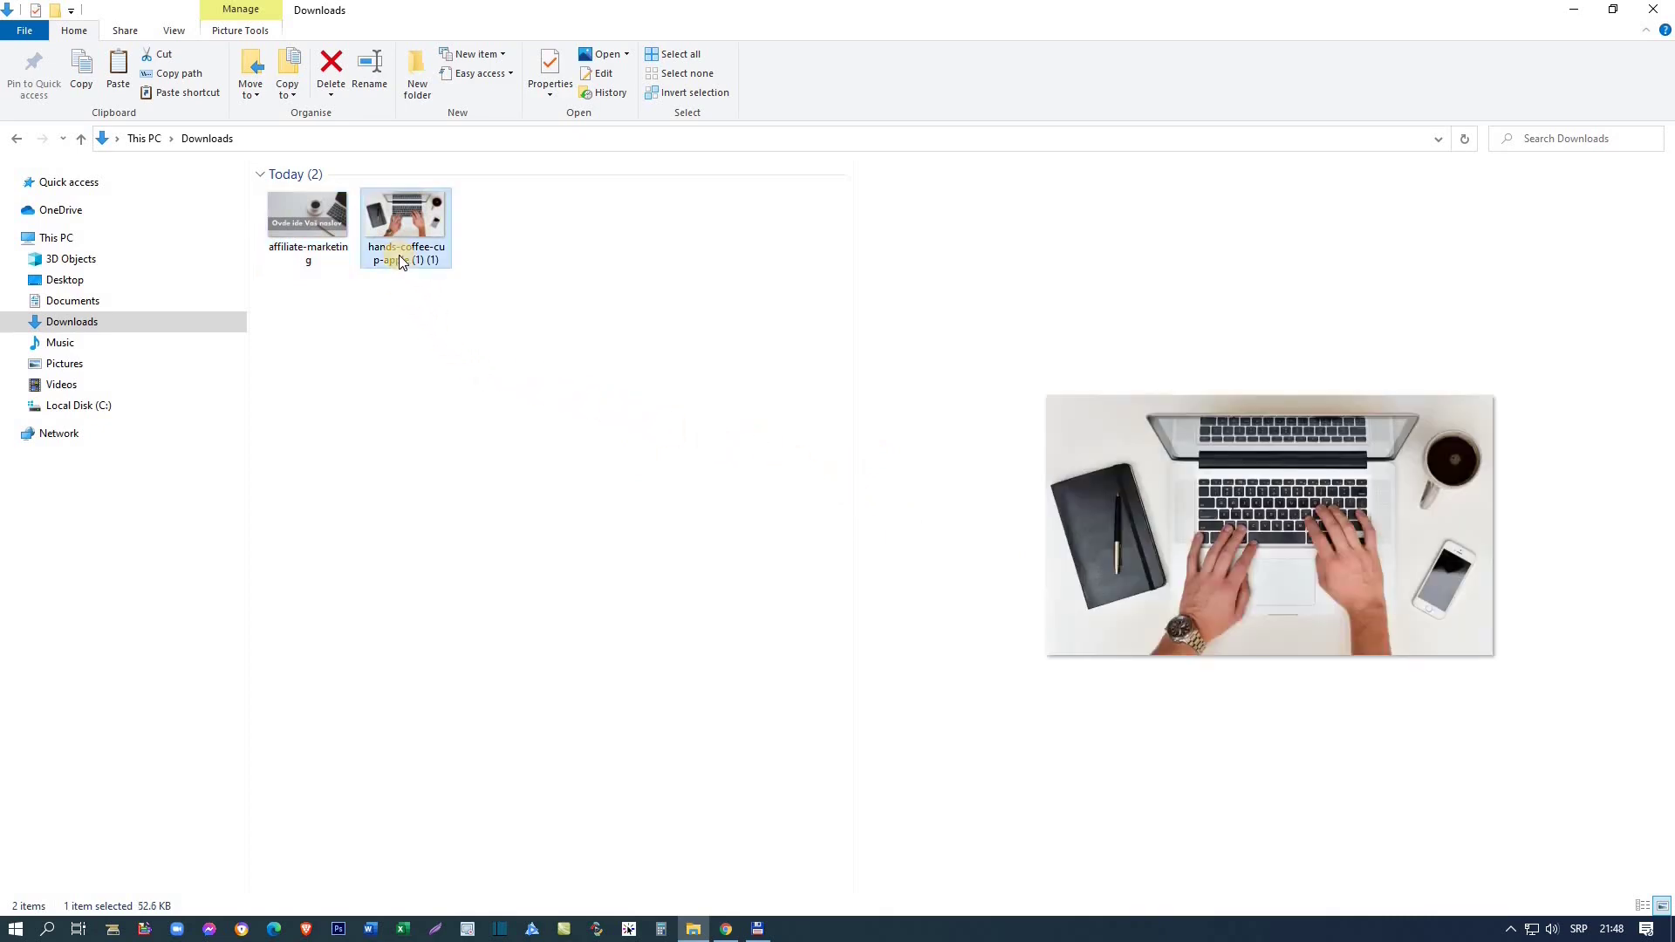
left_click(400, 257)
type("email-marketing")
key("Return")
Step: Switch to the WordPress dashboard in the browser and upload the affiliate-marketing image from Downloads to the media library
key("alt+Tab")
mouse_move(100, 94)
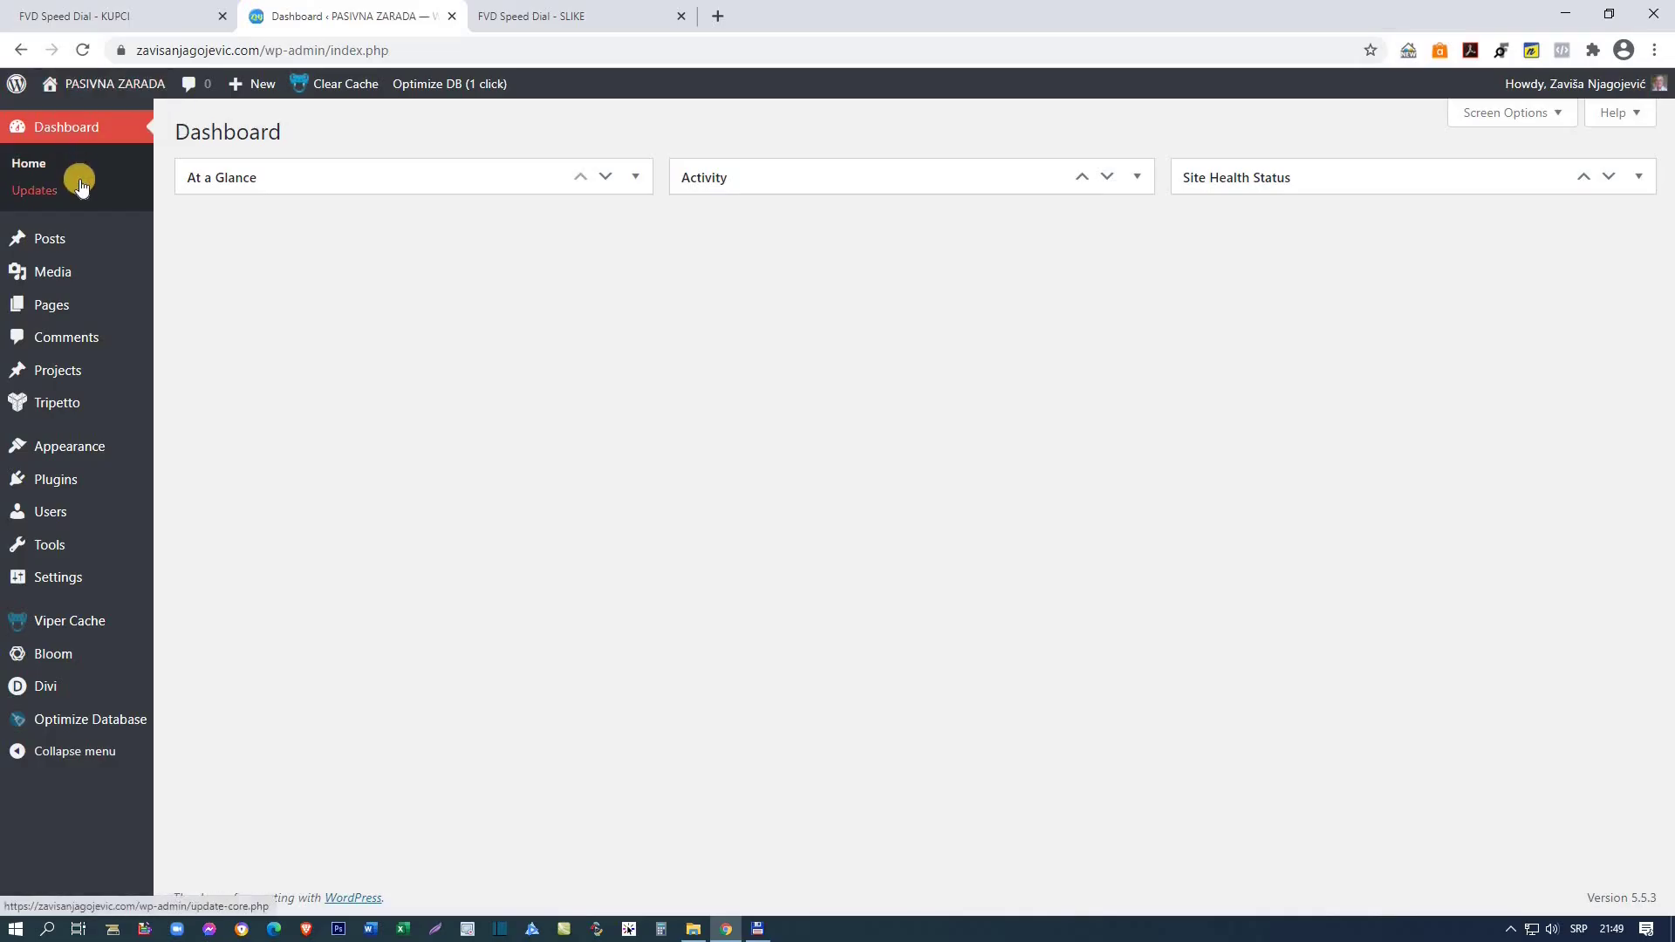
mouse_move(67, 272)
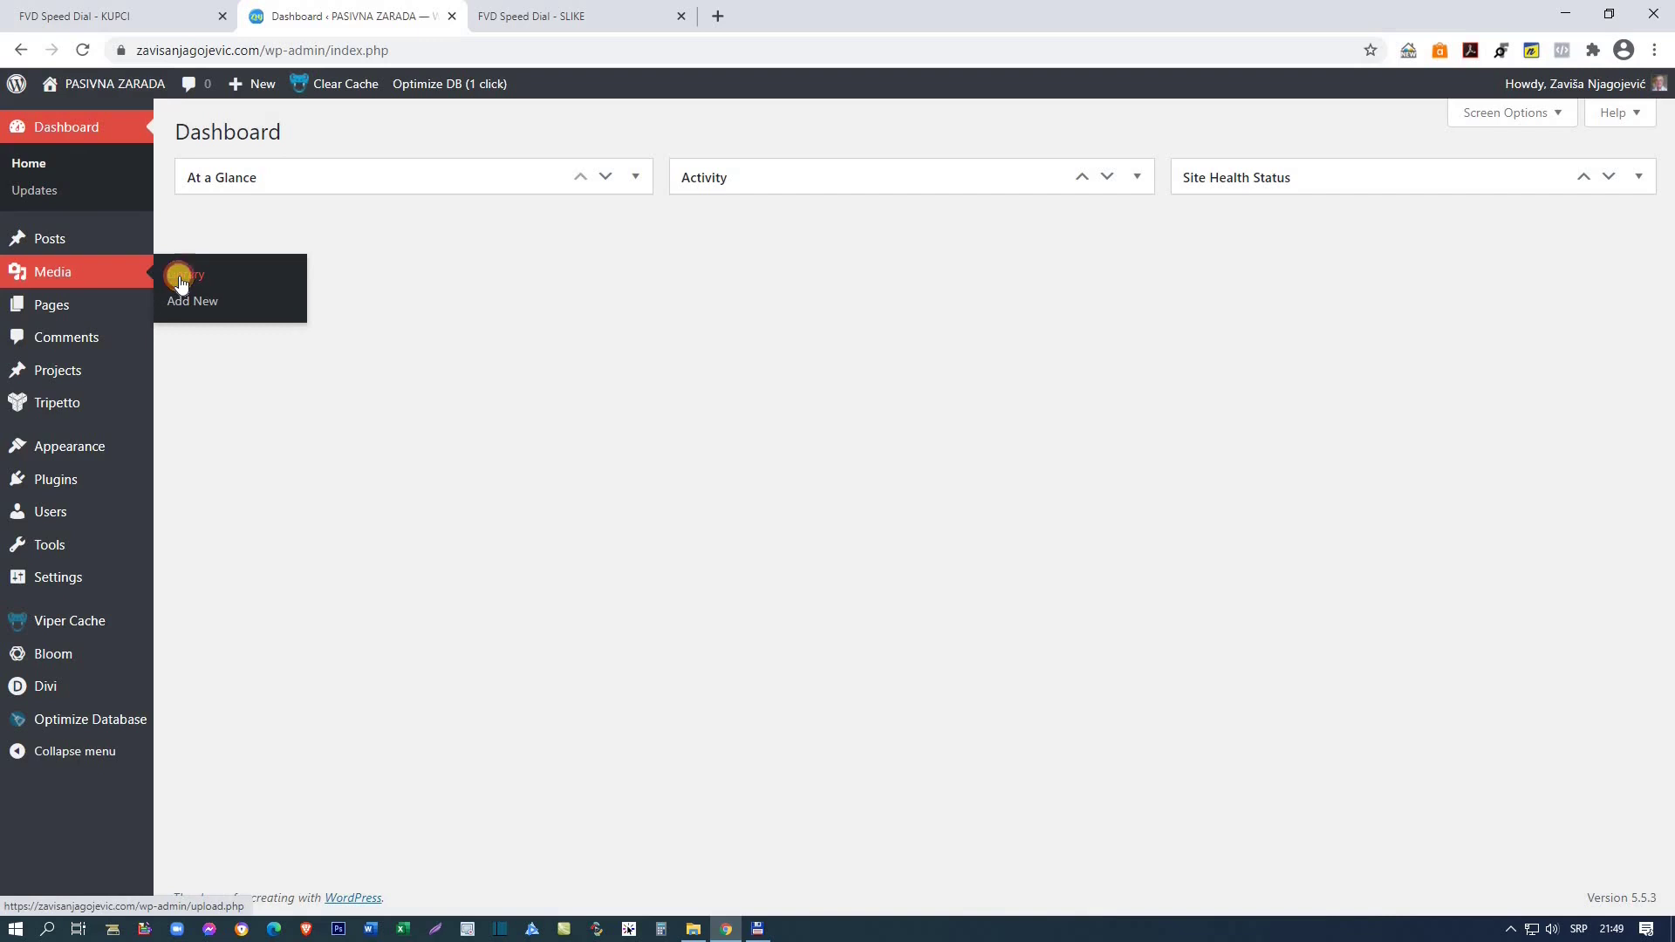
left_click(179, 279)
left_click(357, 131)
left_click(233, 185)
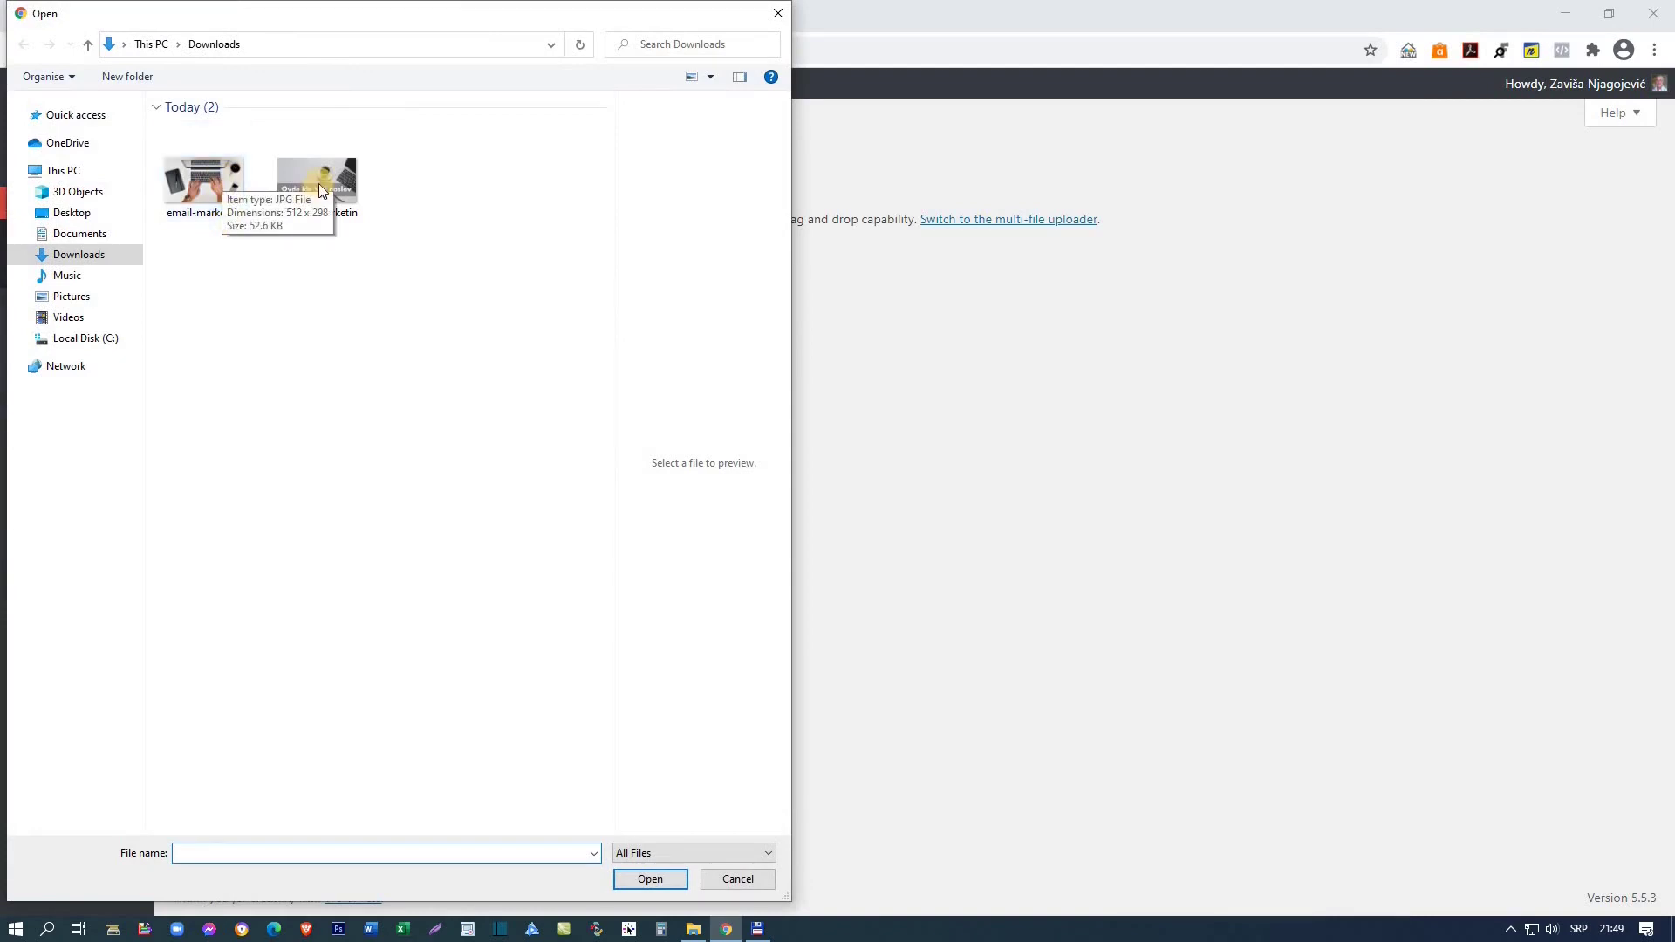
left_click(318, 183)
left_click(656, 877)
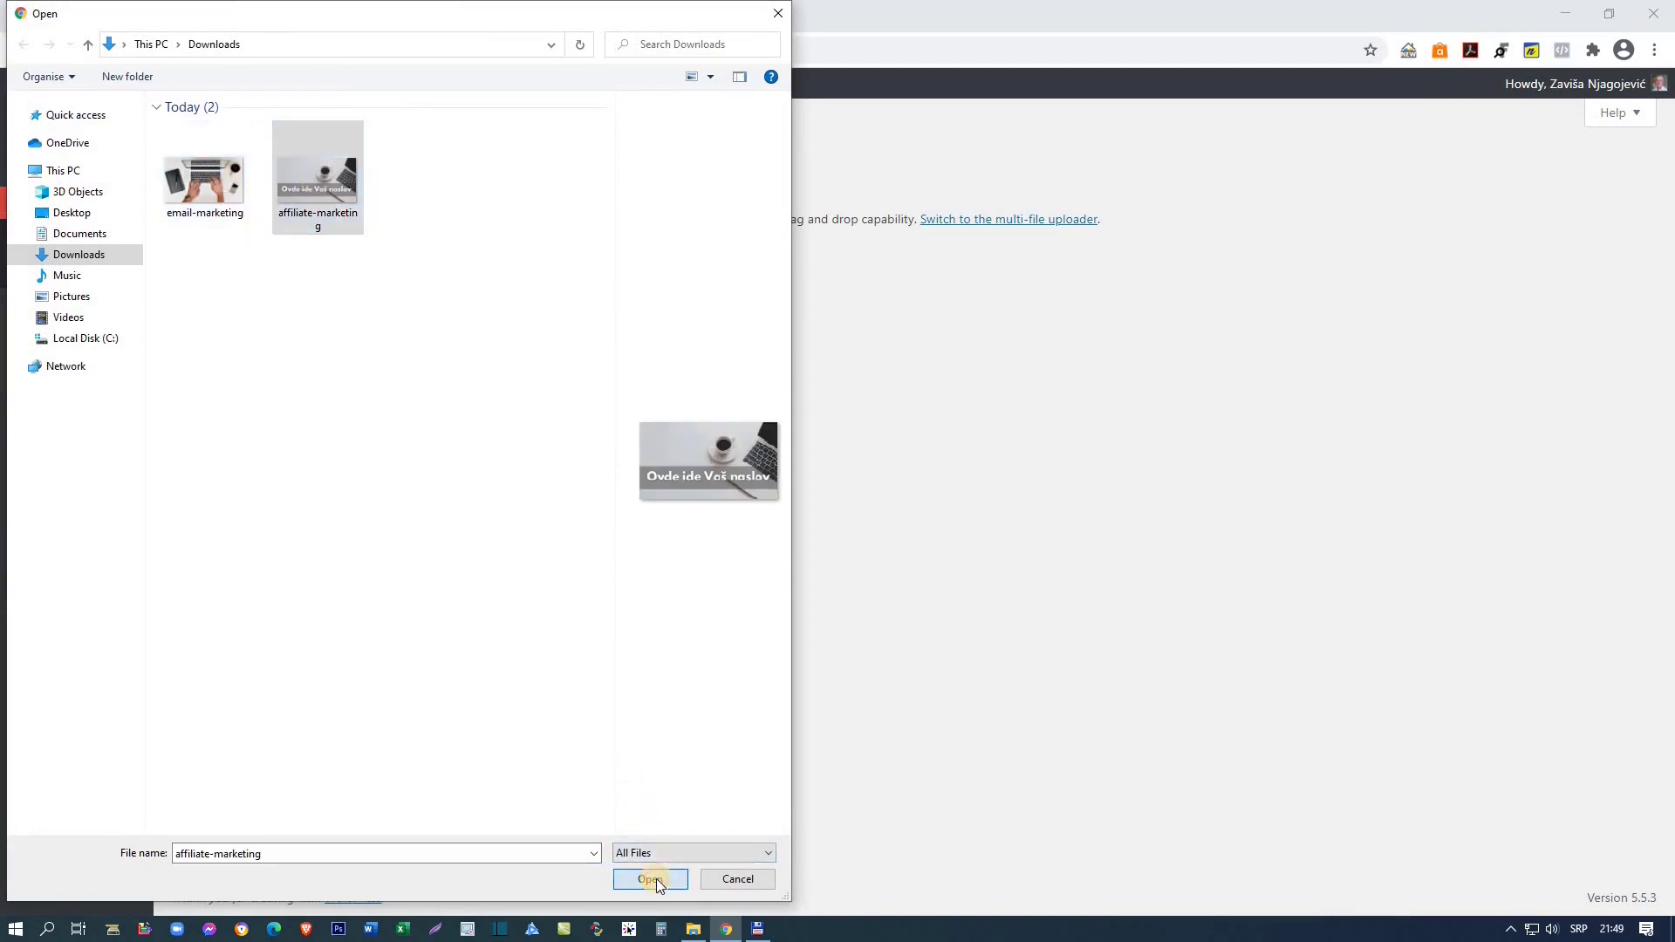
left_click(462, 190)
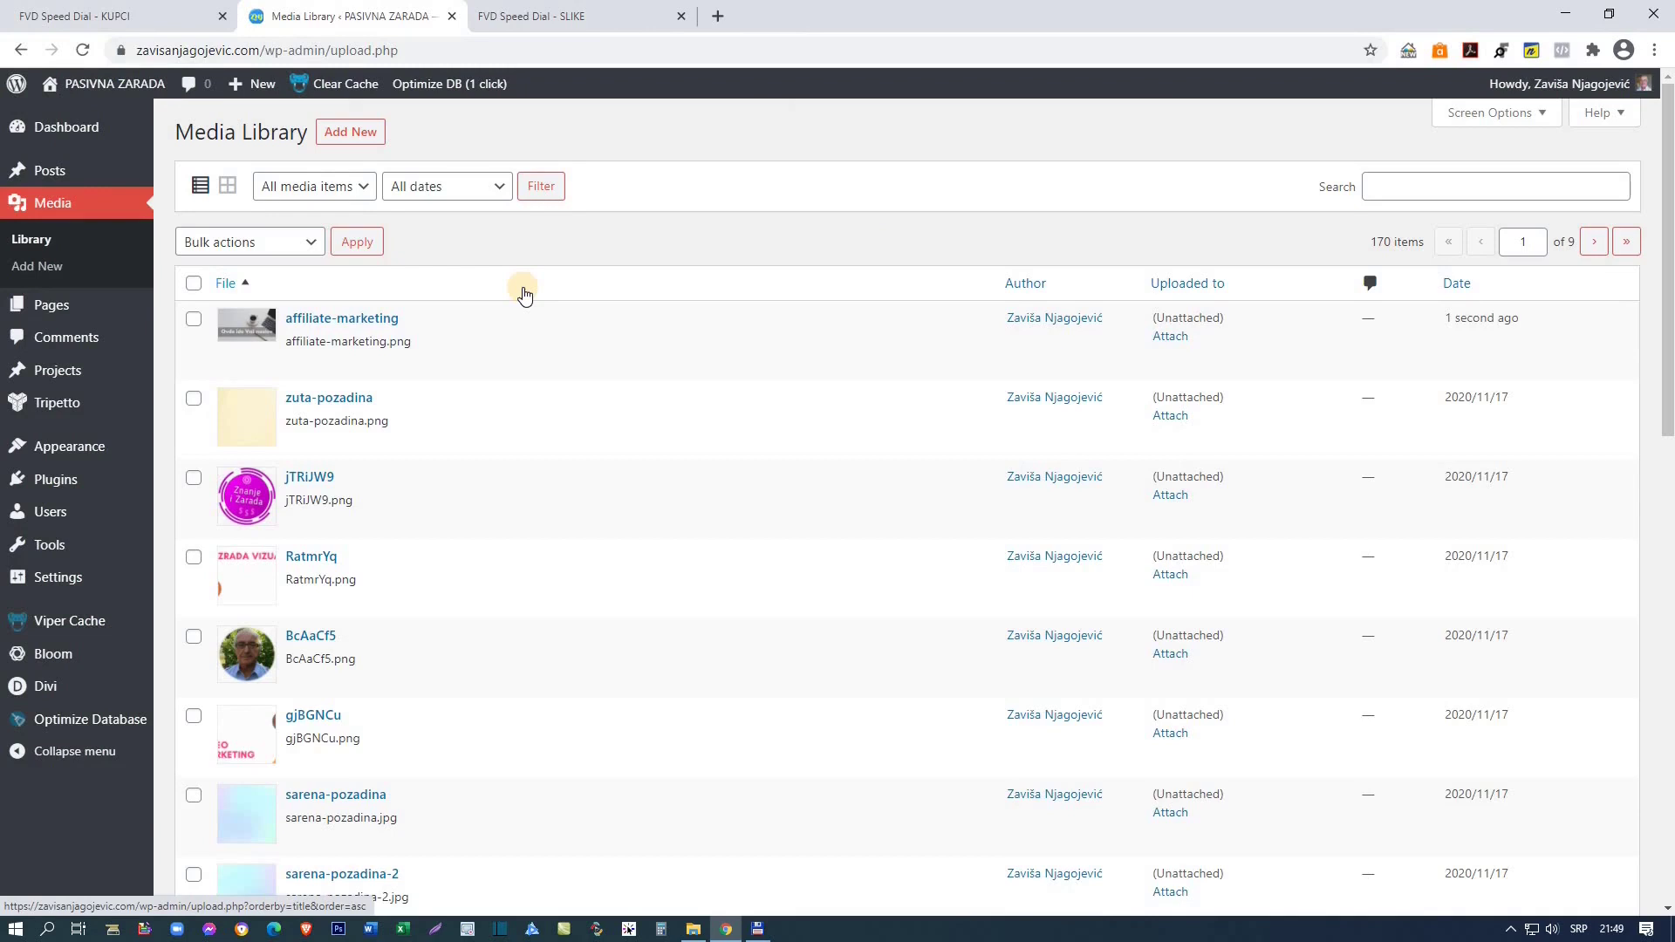
mouse_move(363, 324)
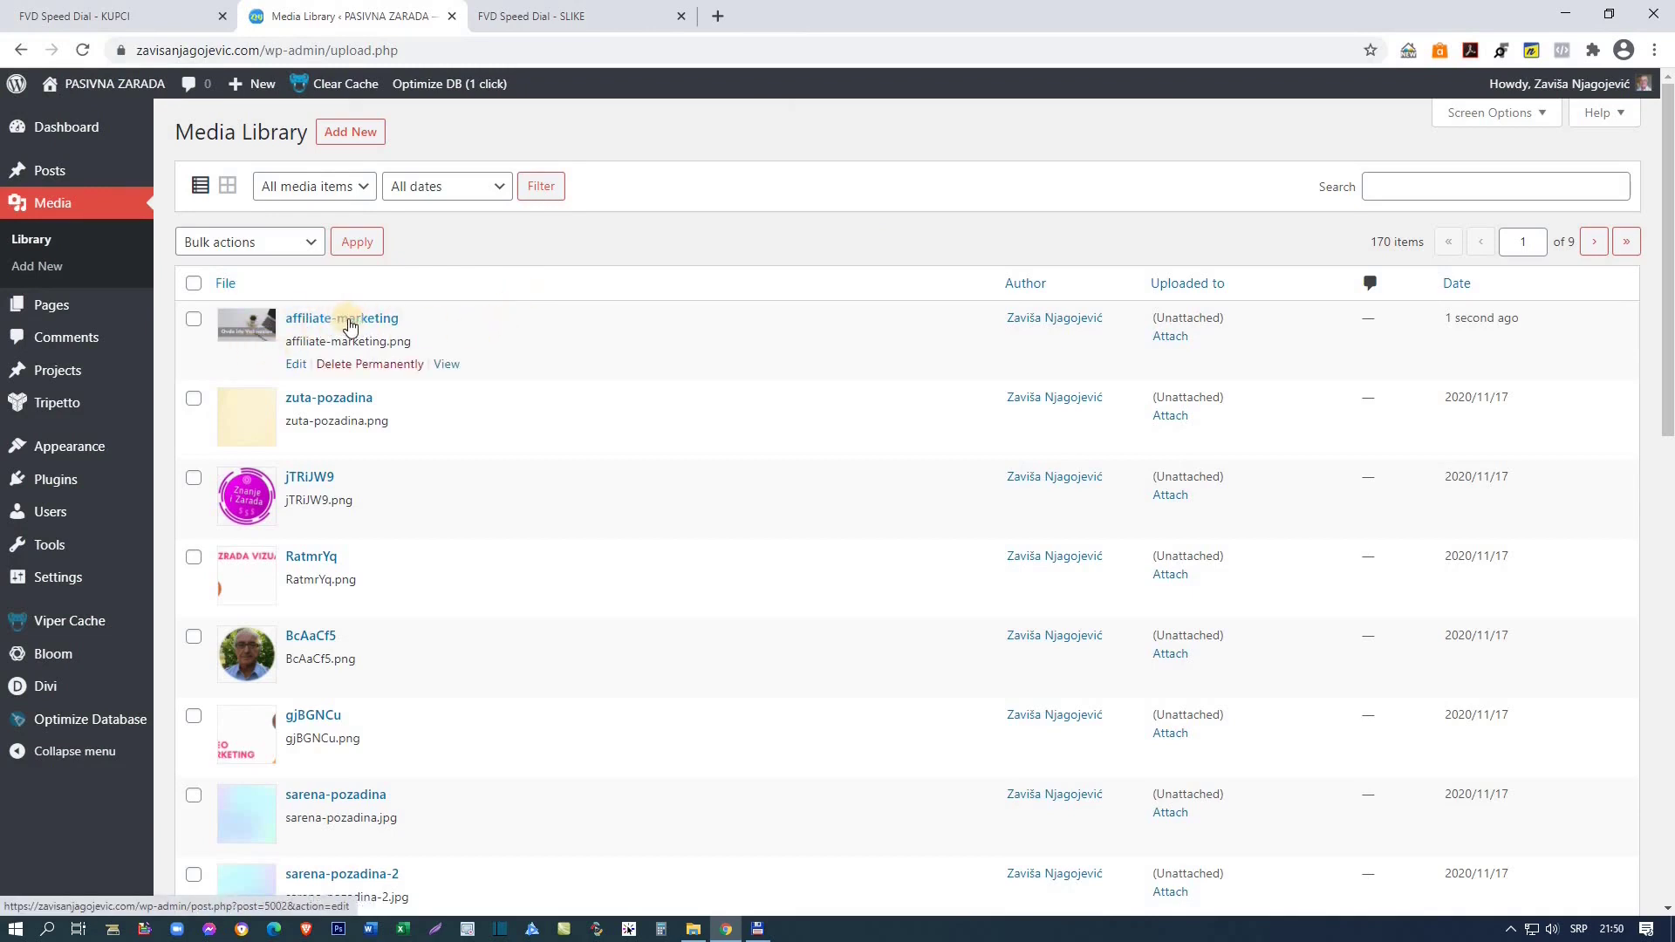
Step: Open the affiliate-marketing image's details and copy its title into the alternative text and caption
left_click(350, 319)
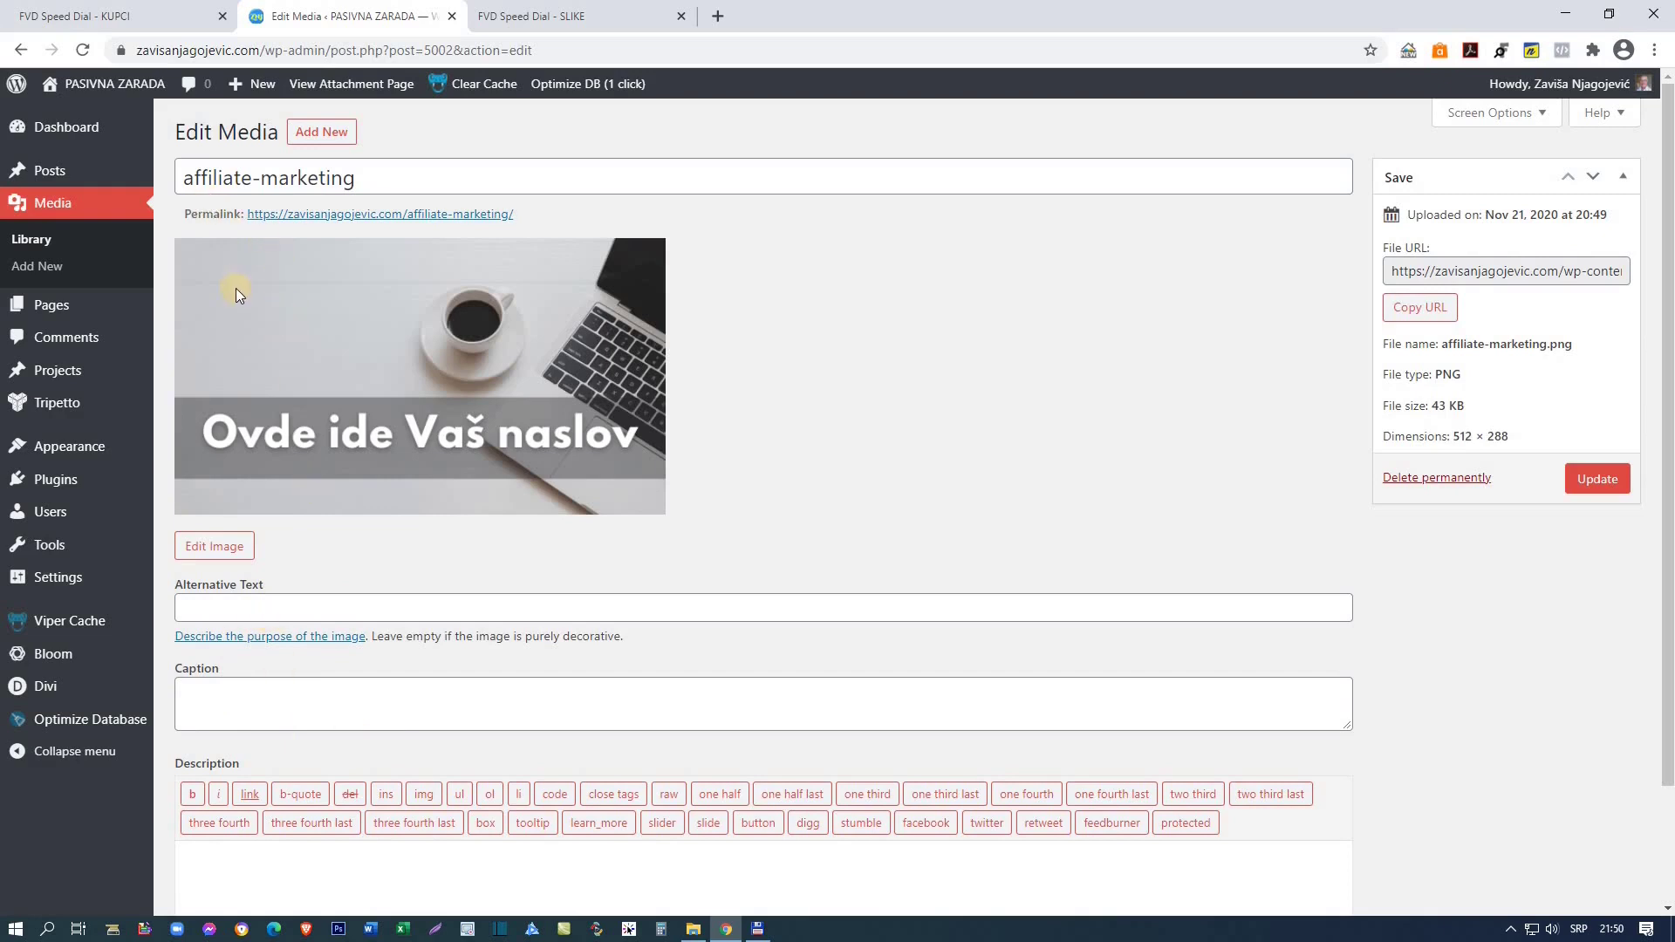
left_click_drag(183, 177, 353, 175)
key("ctrl+c")
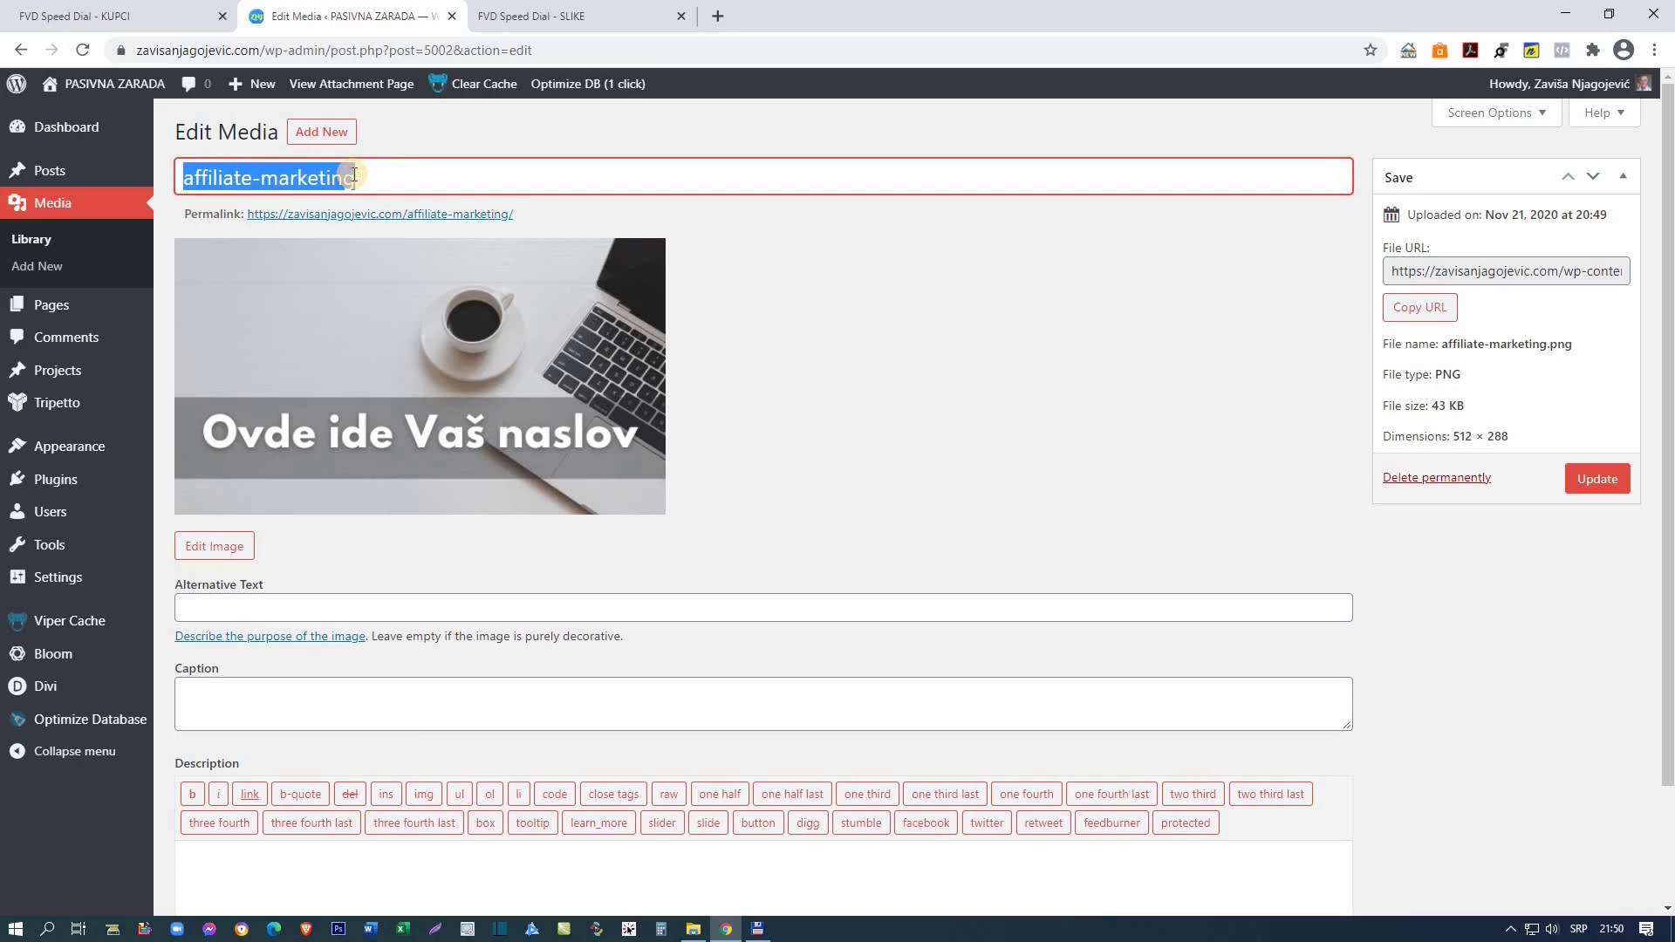
left_click(206, 606)
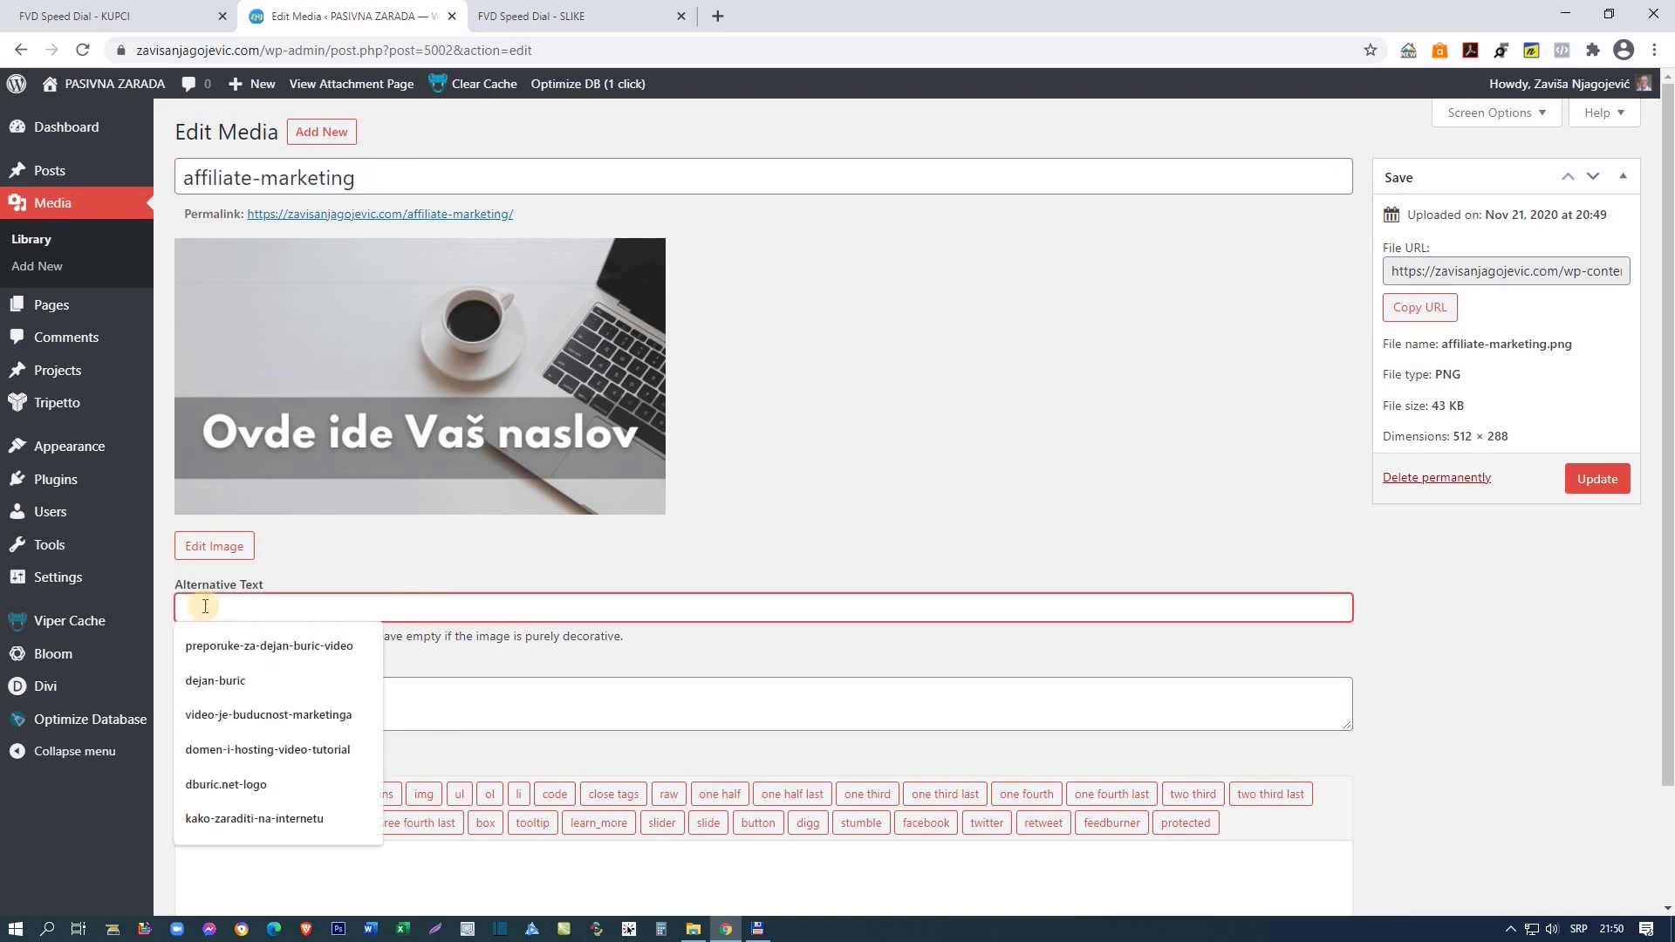
key("ctrl+v")
left_click(201, 693)
key("ctrl+v")
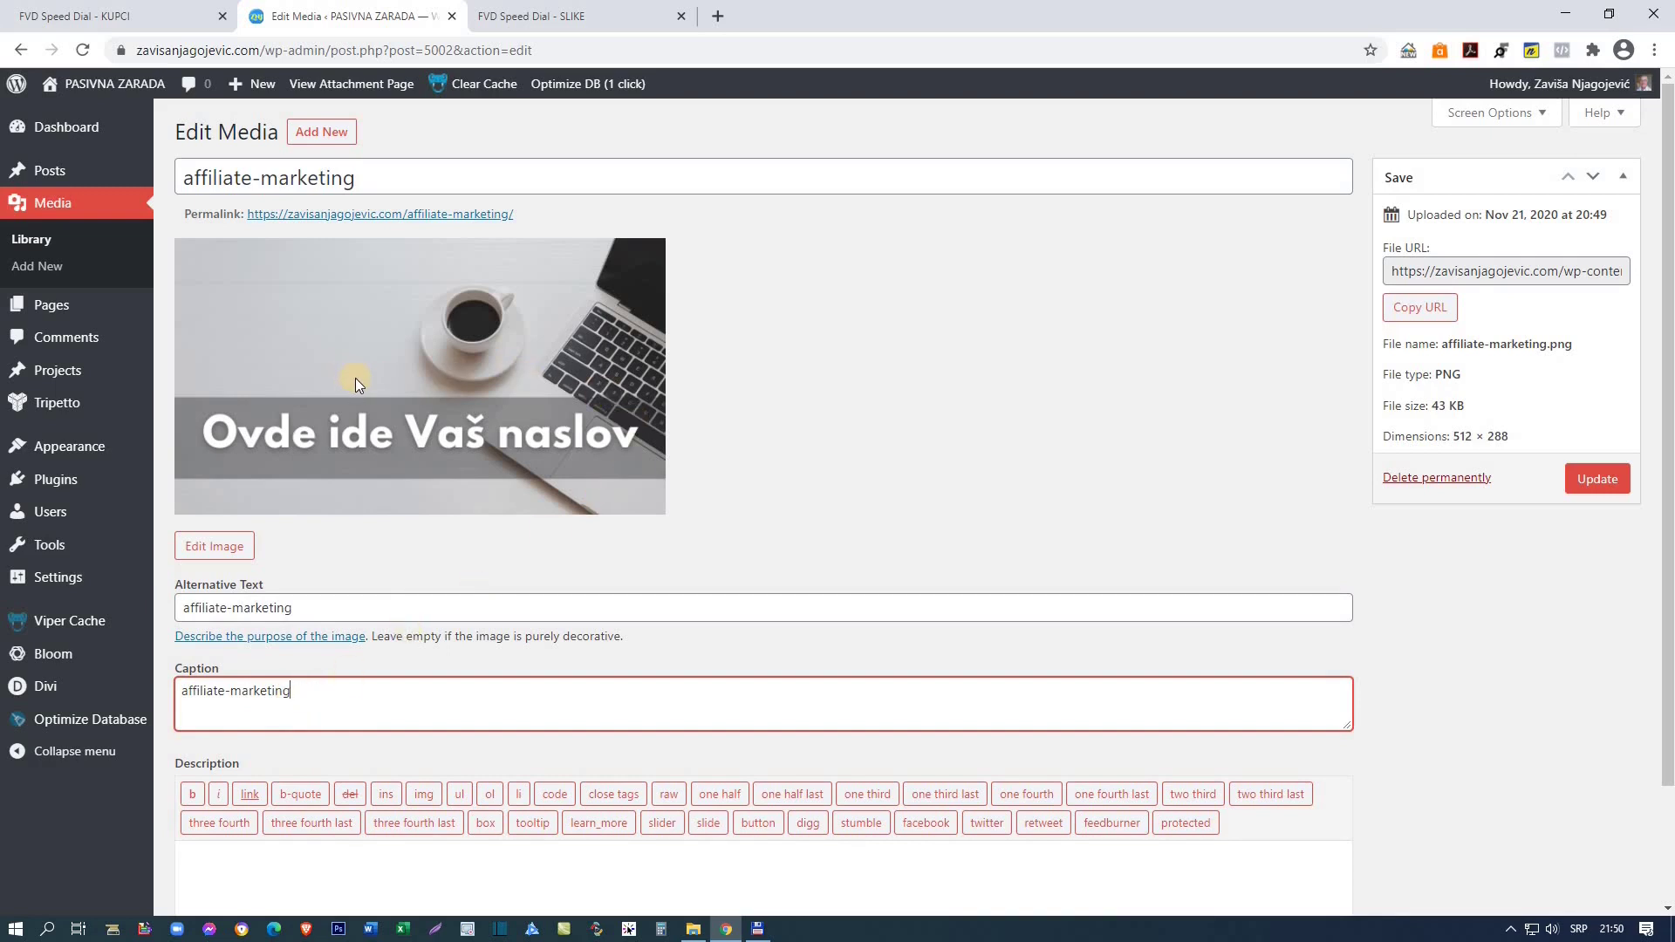
Step: Enter the description "kako se radi affiliate marketing" for the image and update the media file
scroll(354, 379, "down", 1)
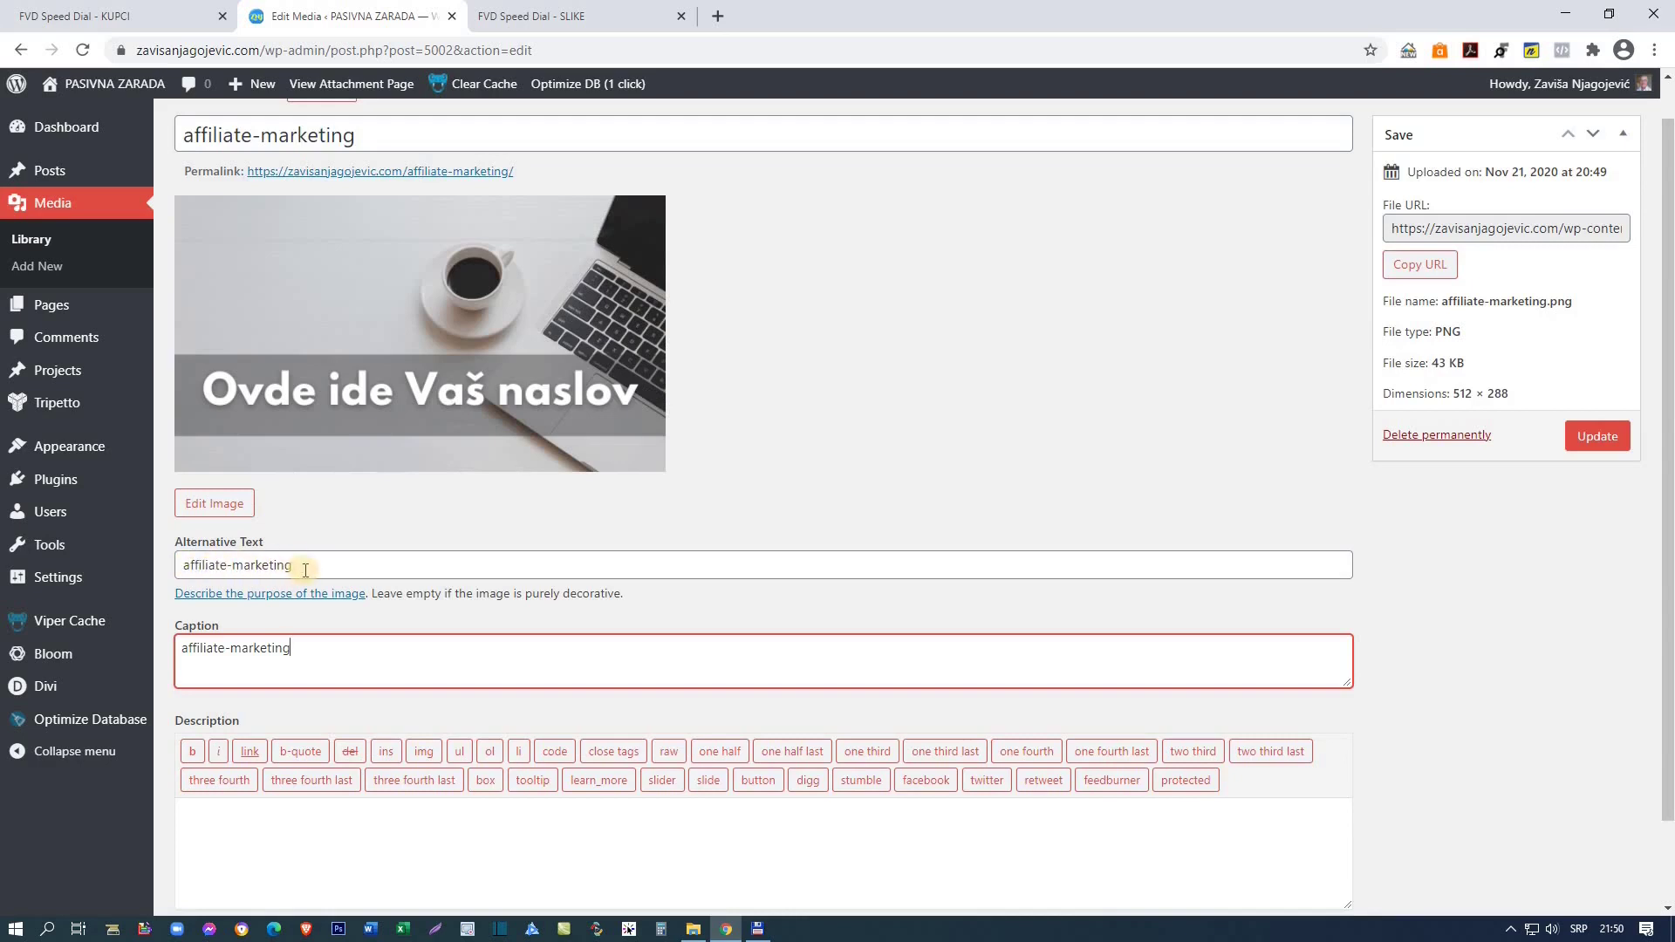
scroll(253, 698, "down", 2)
left_click(240, 721)
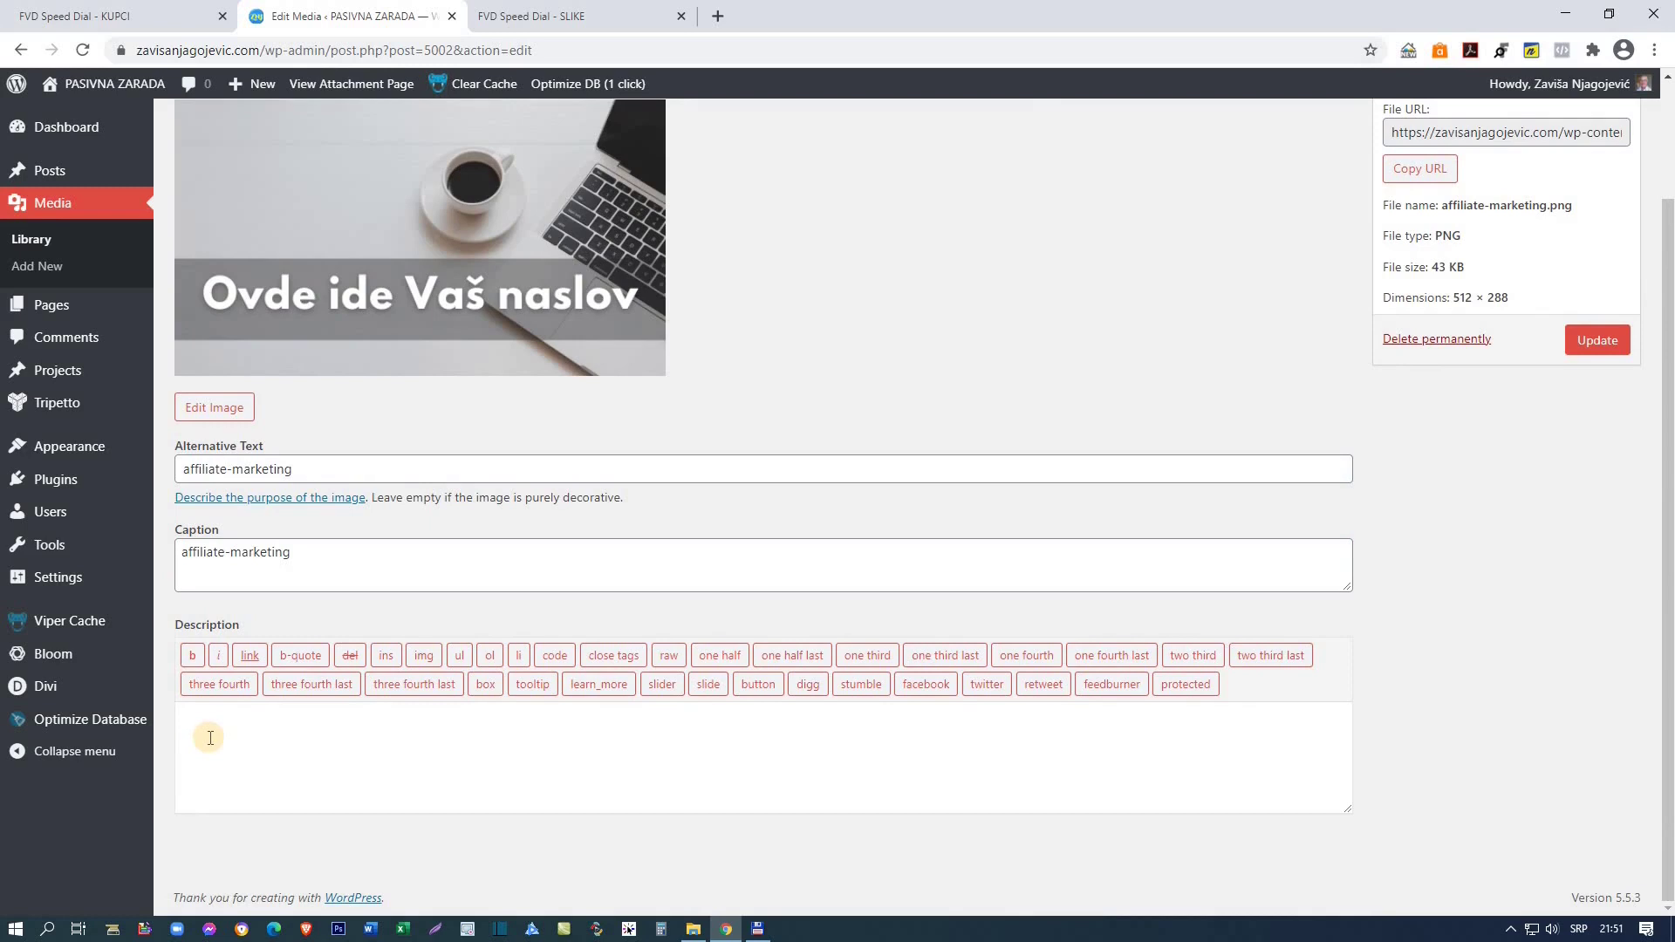
type("kako se radi affiliate marketing")
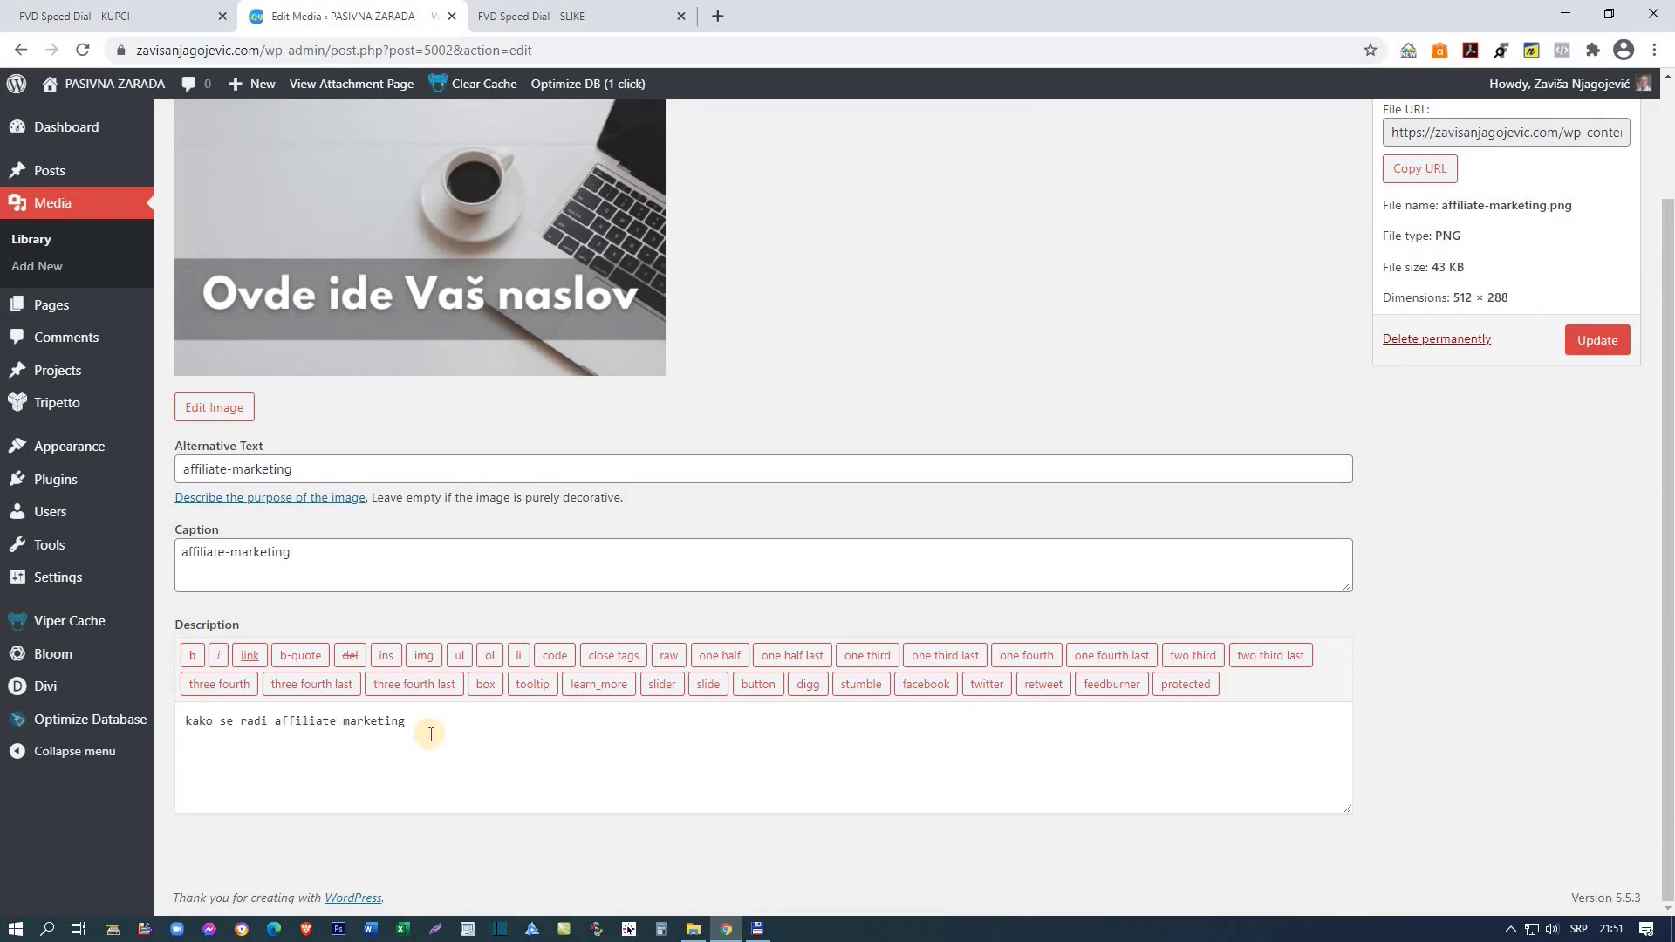
scroll(1557, 489, "up", 1)
left_click(1593, 447)
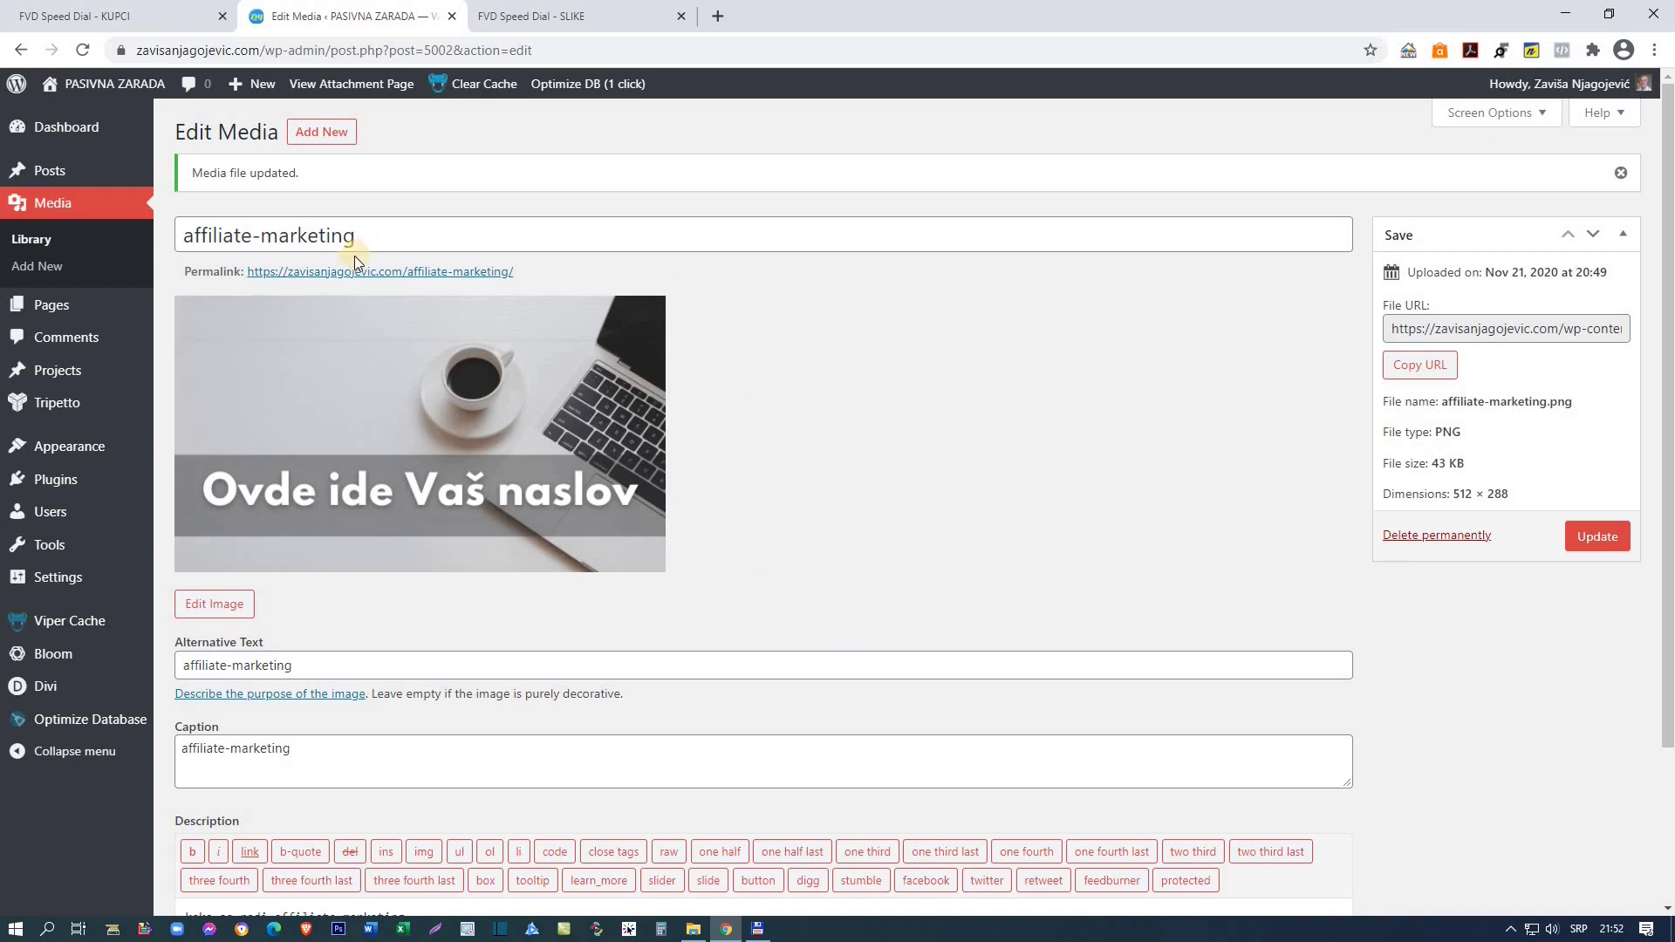
scroll(241, 709, "down", 3)
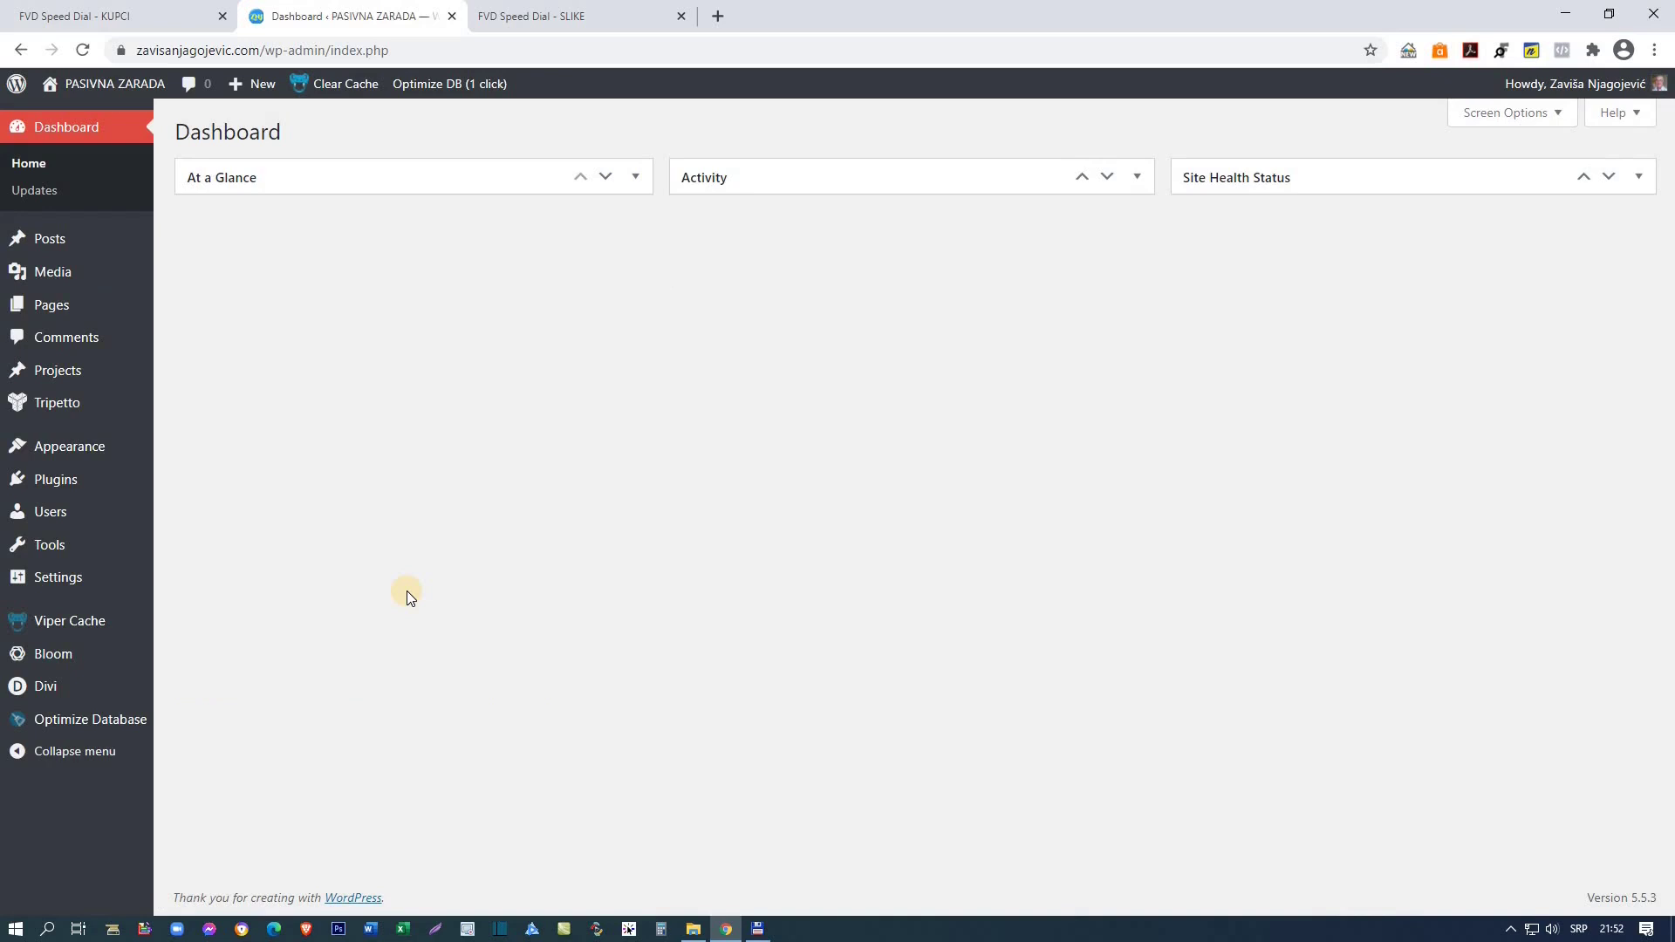
Step: Go to the page for adding new plugins and search for "image"
mouse_move(98, 477)
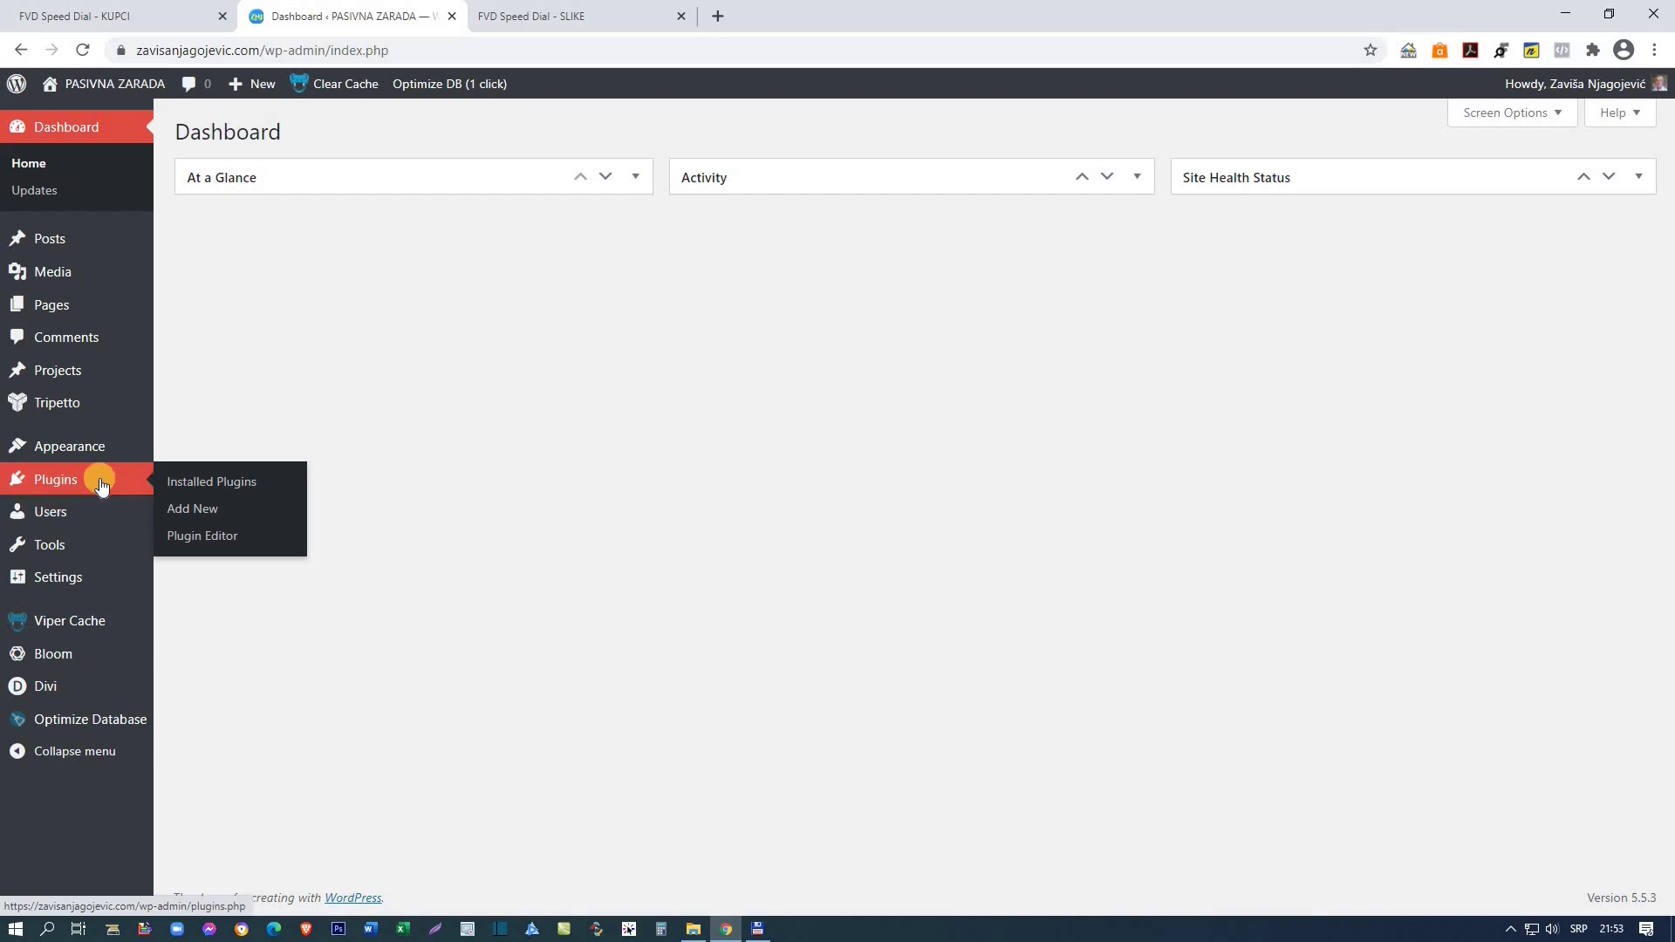
left_click(200, 516)
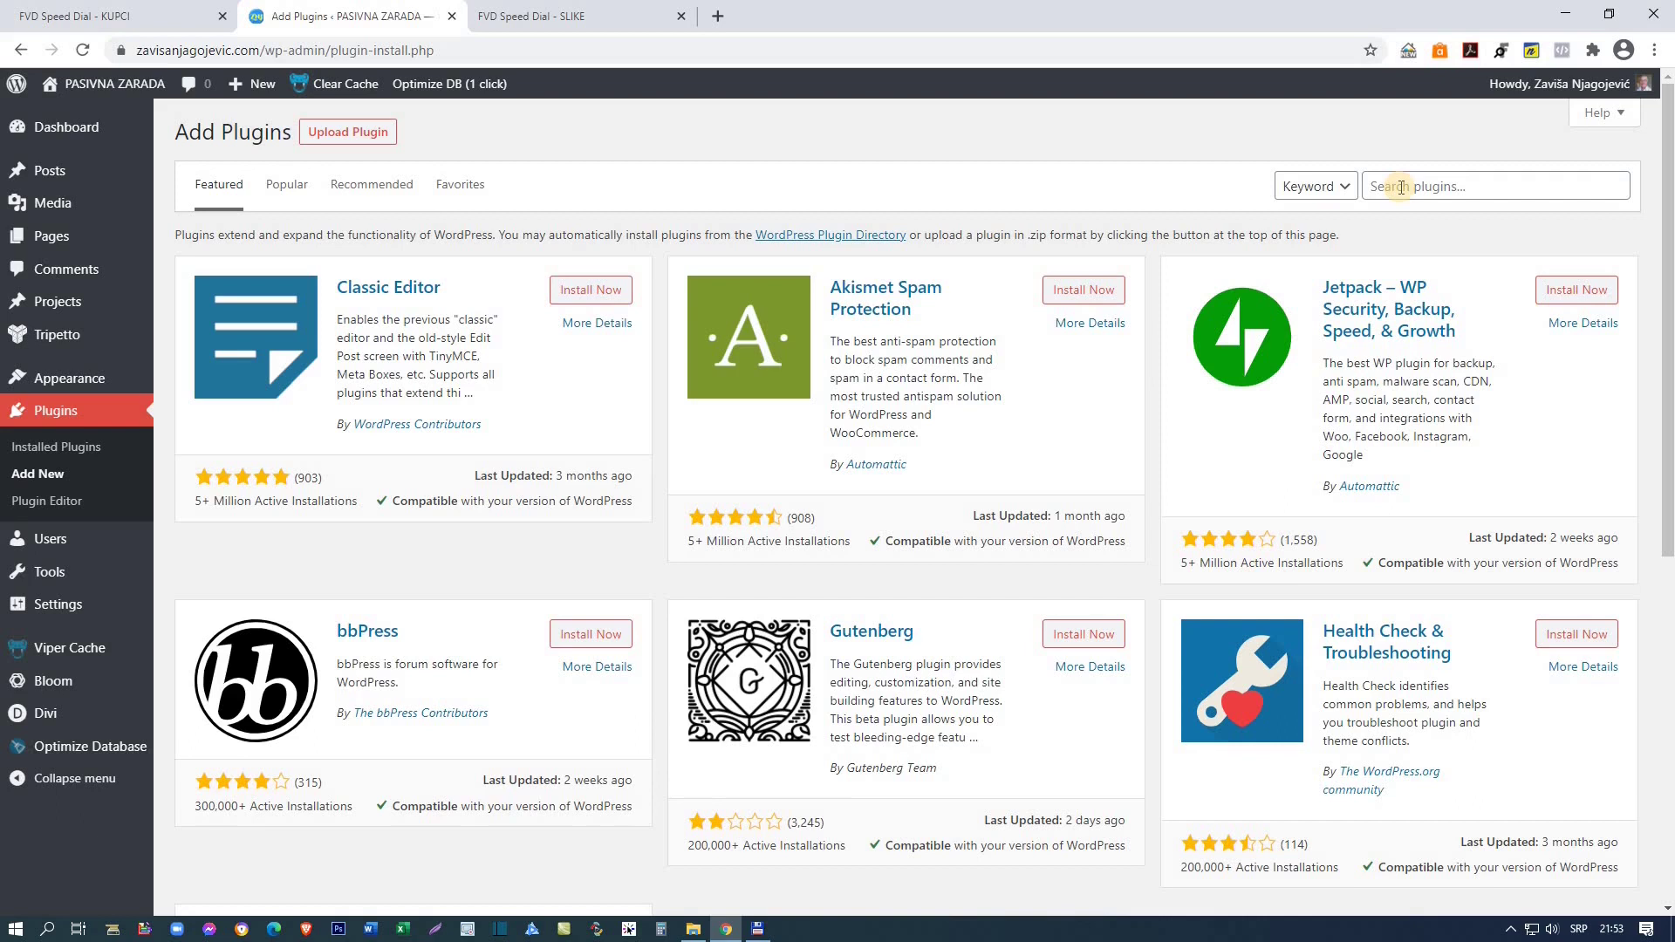
left_click(1400, 186)
type("image")
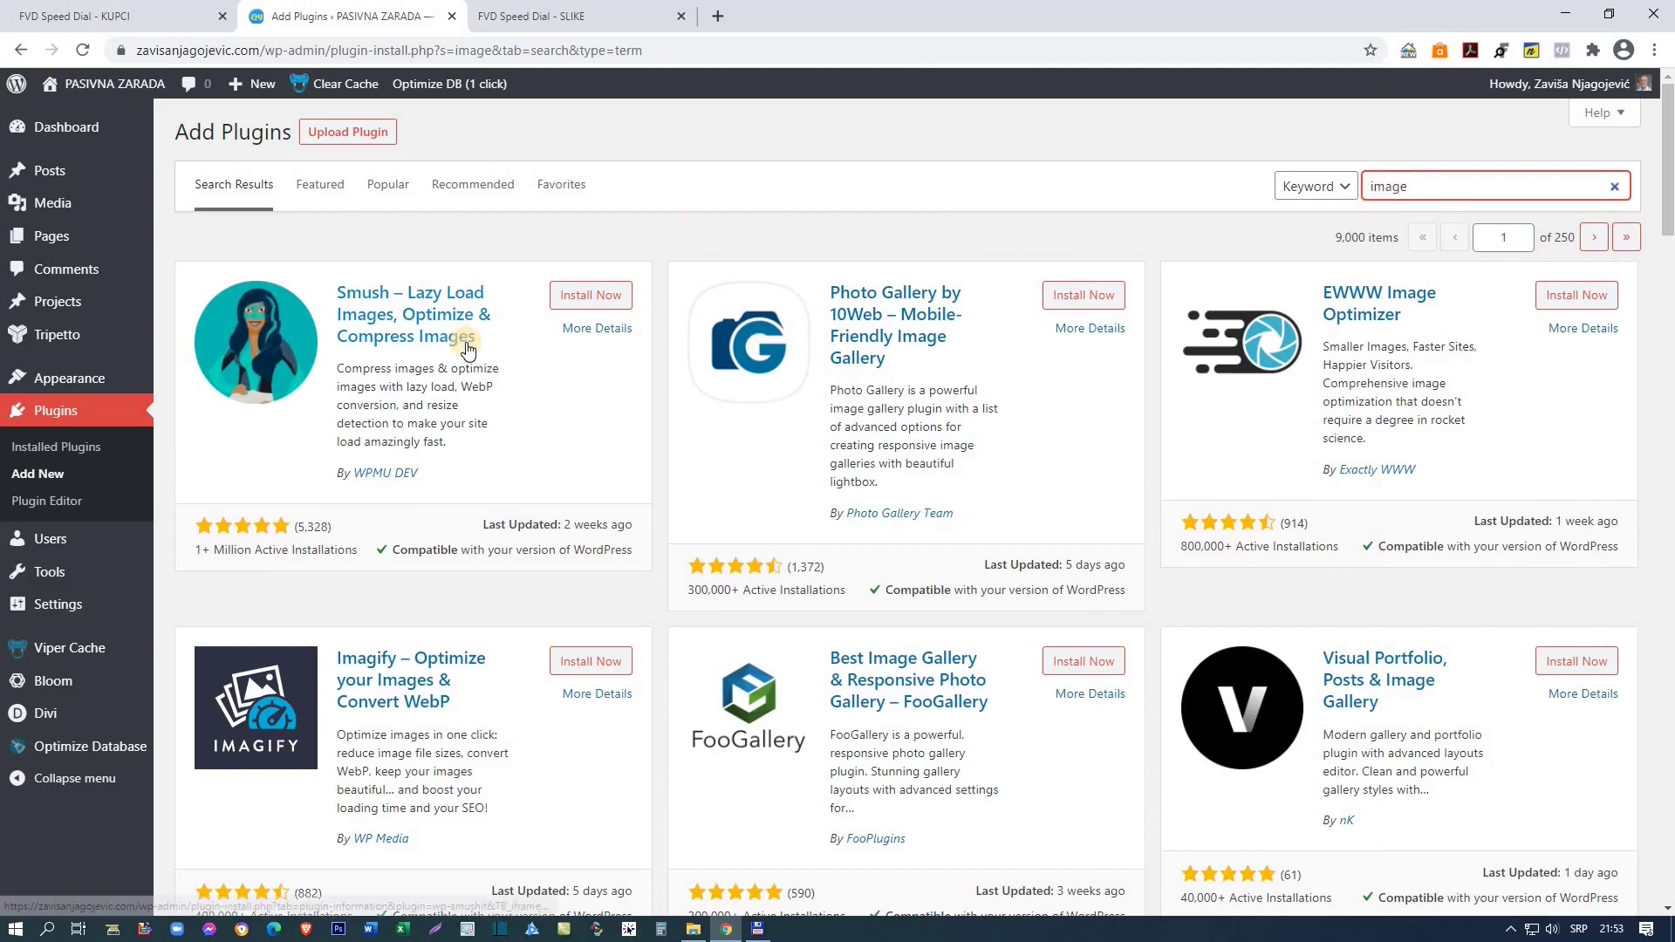
Step: Examine the image optimization plugins in the search results, comparing Smush and Imagify by description, rating and active installations
scroll(468, 349, "down", 8)
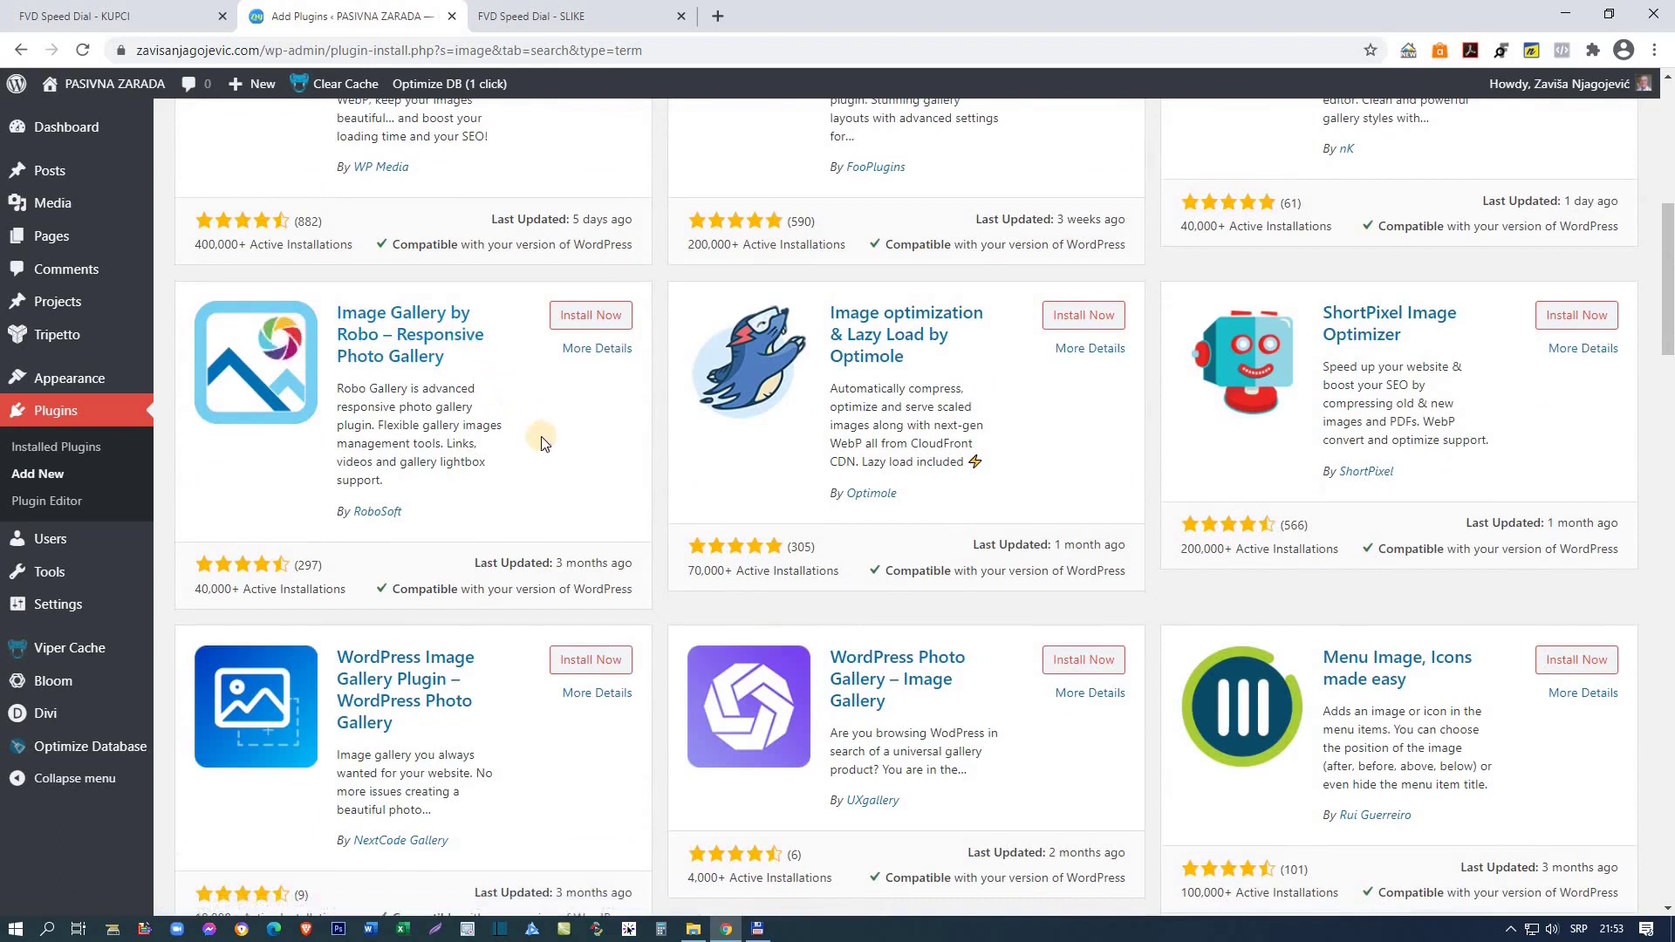
scroll(569, 456, "up", 8)
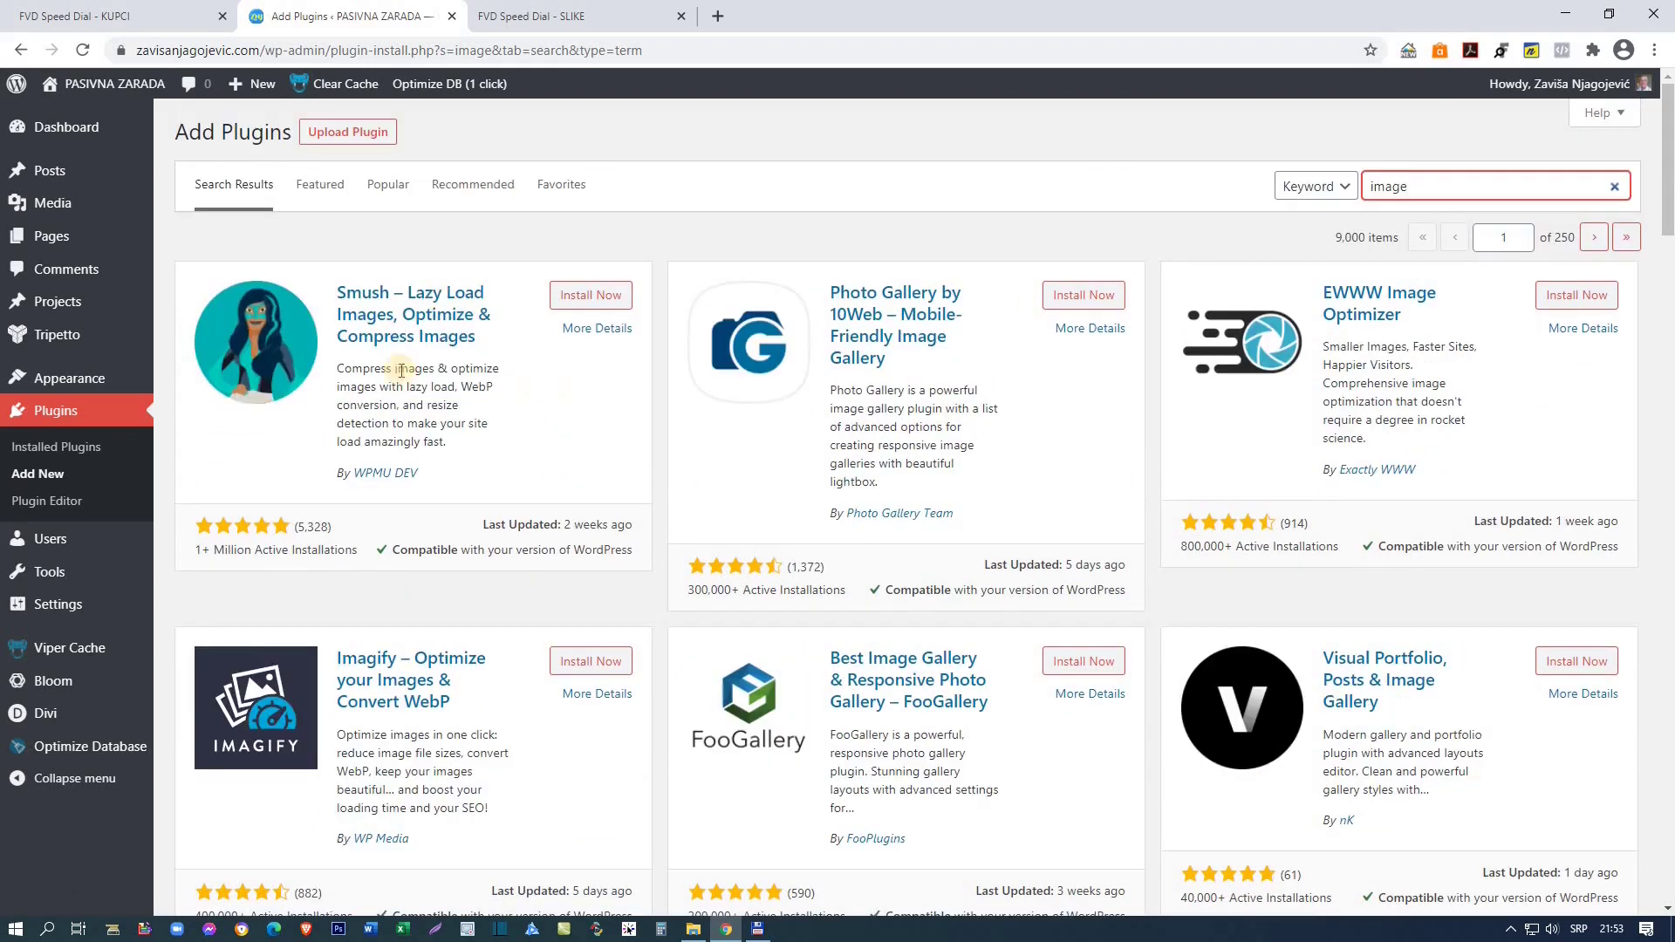
scroll(253, 449, "down", 1)
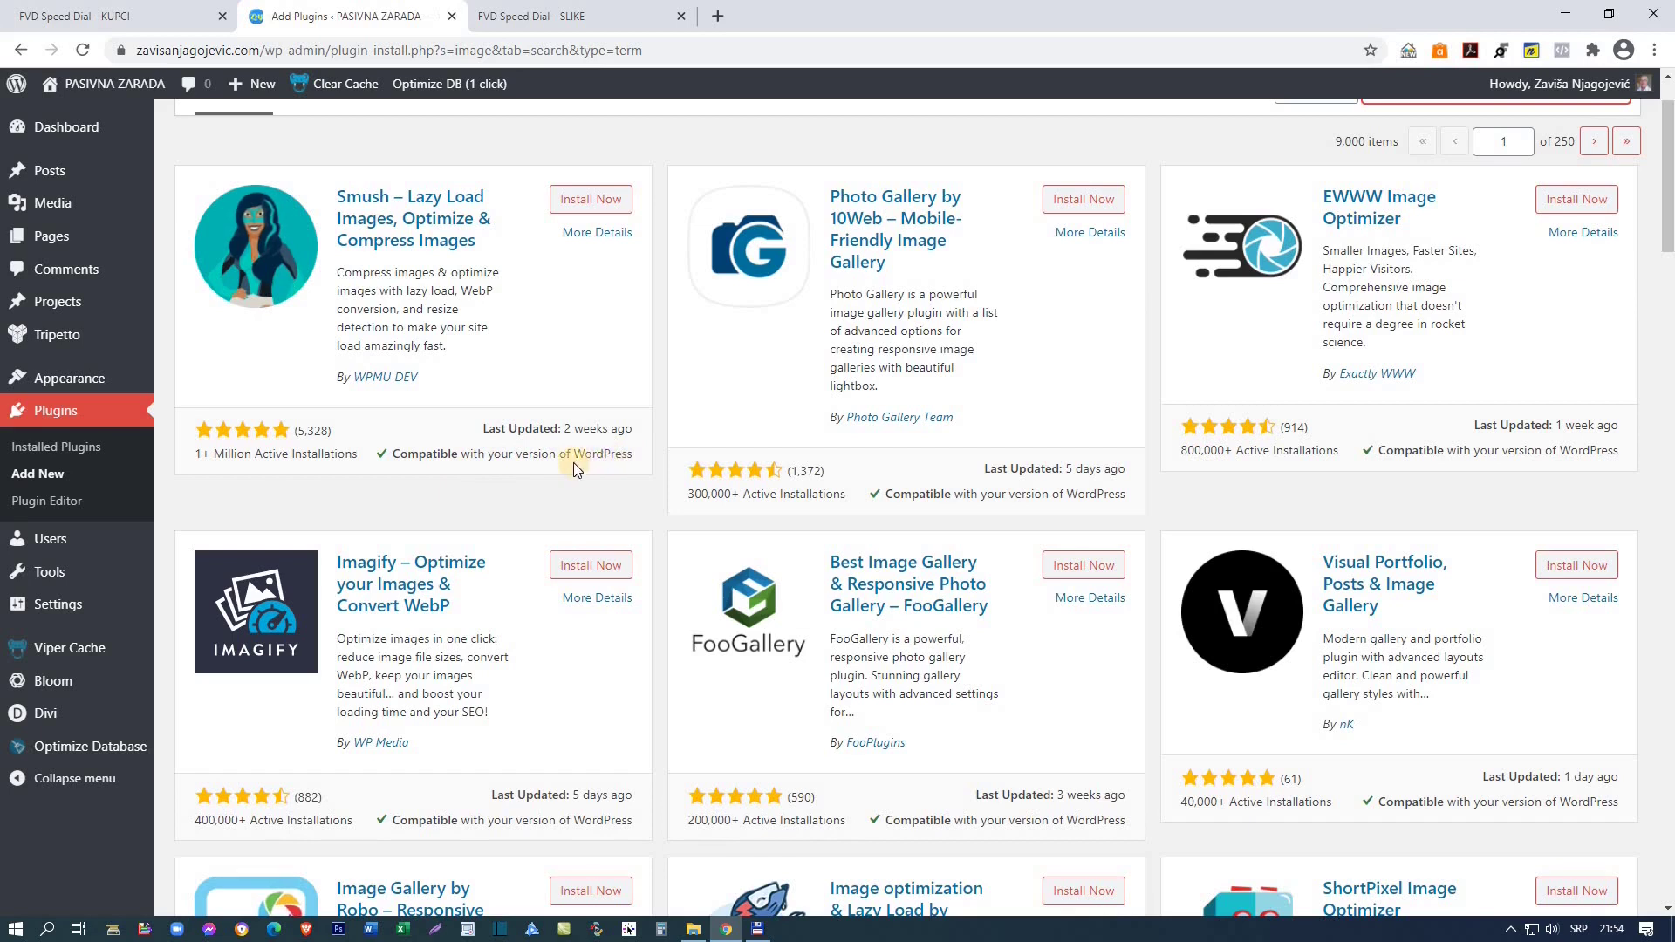
scroll(573, 462, "up", 1)
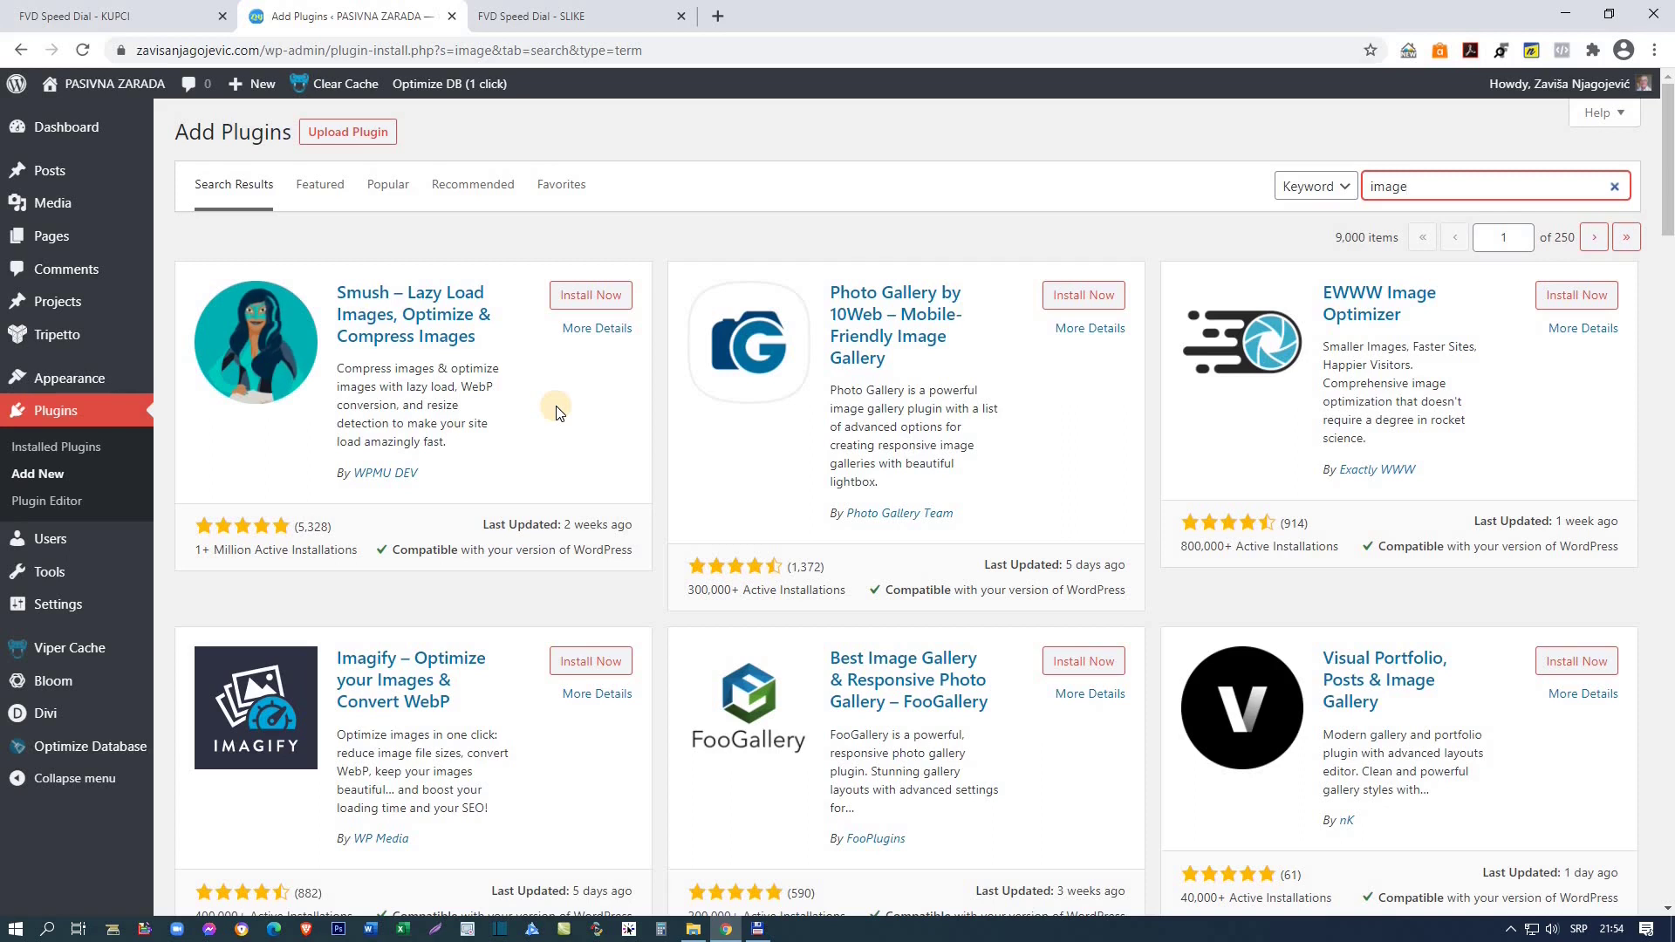
scroll(556, 412, "down", 3)
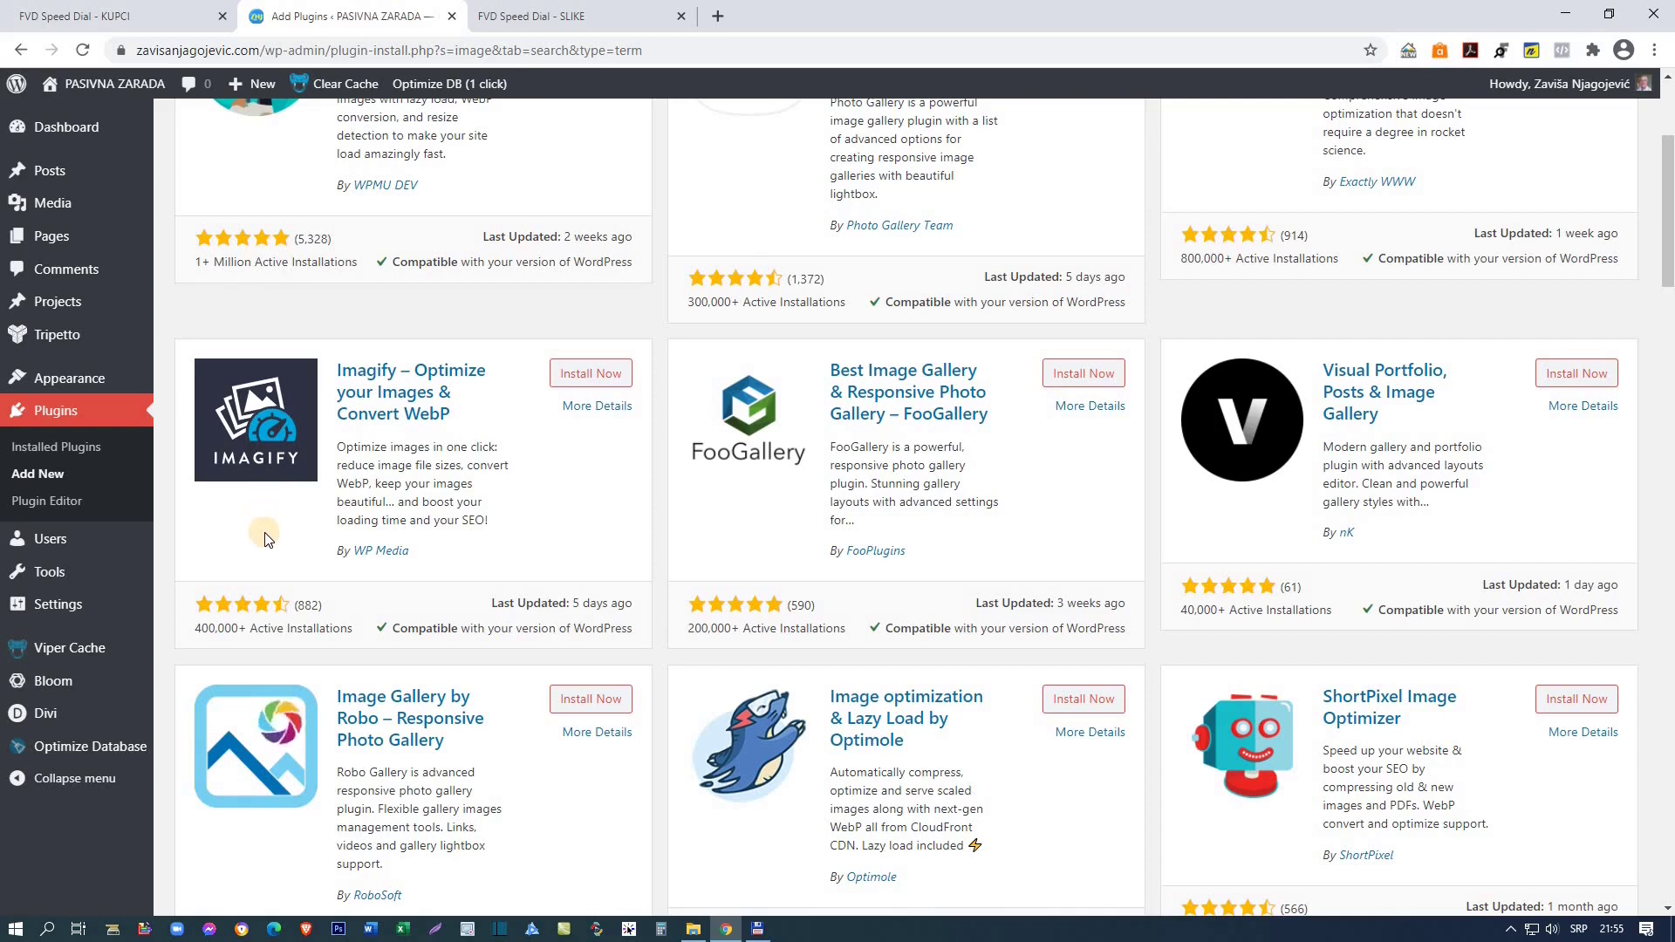
scroll(266, 538, "up", 2)
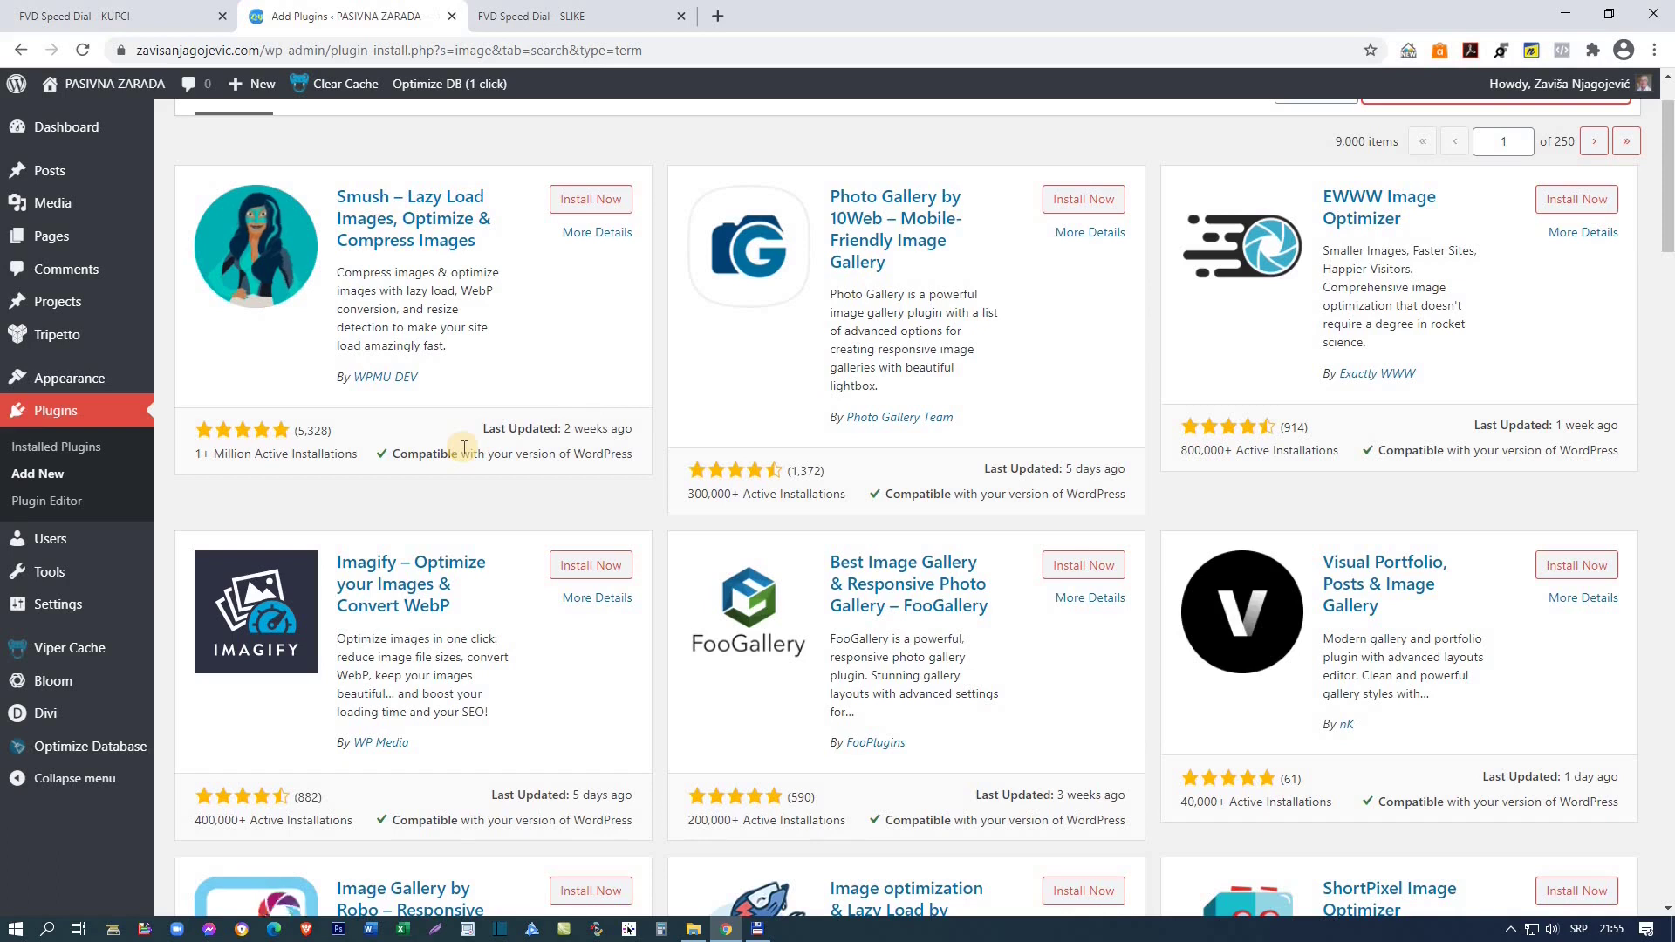
scroll(245, 525, "down", 2)
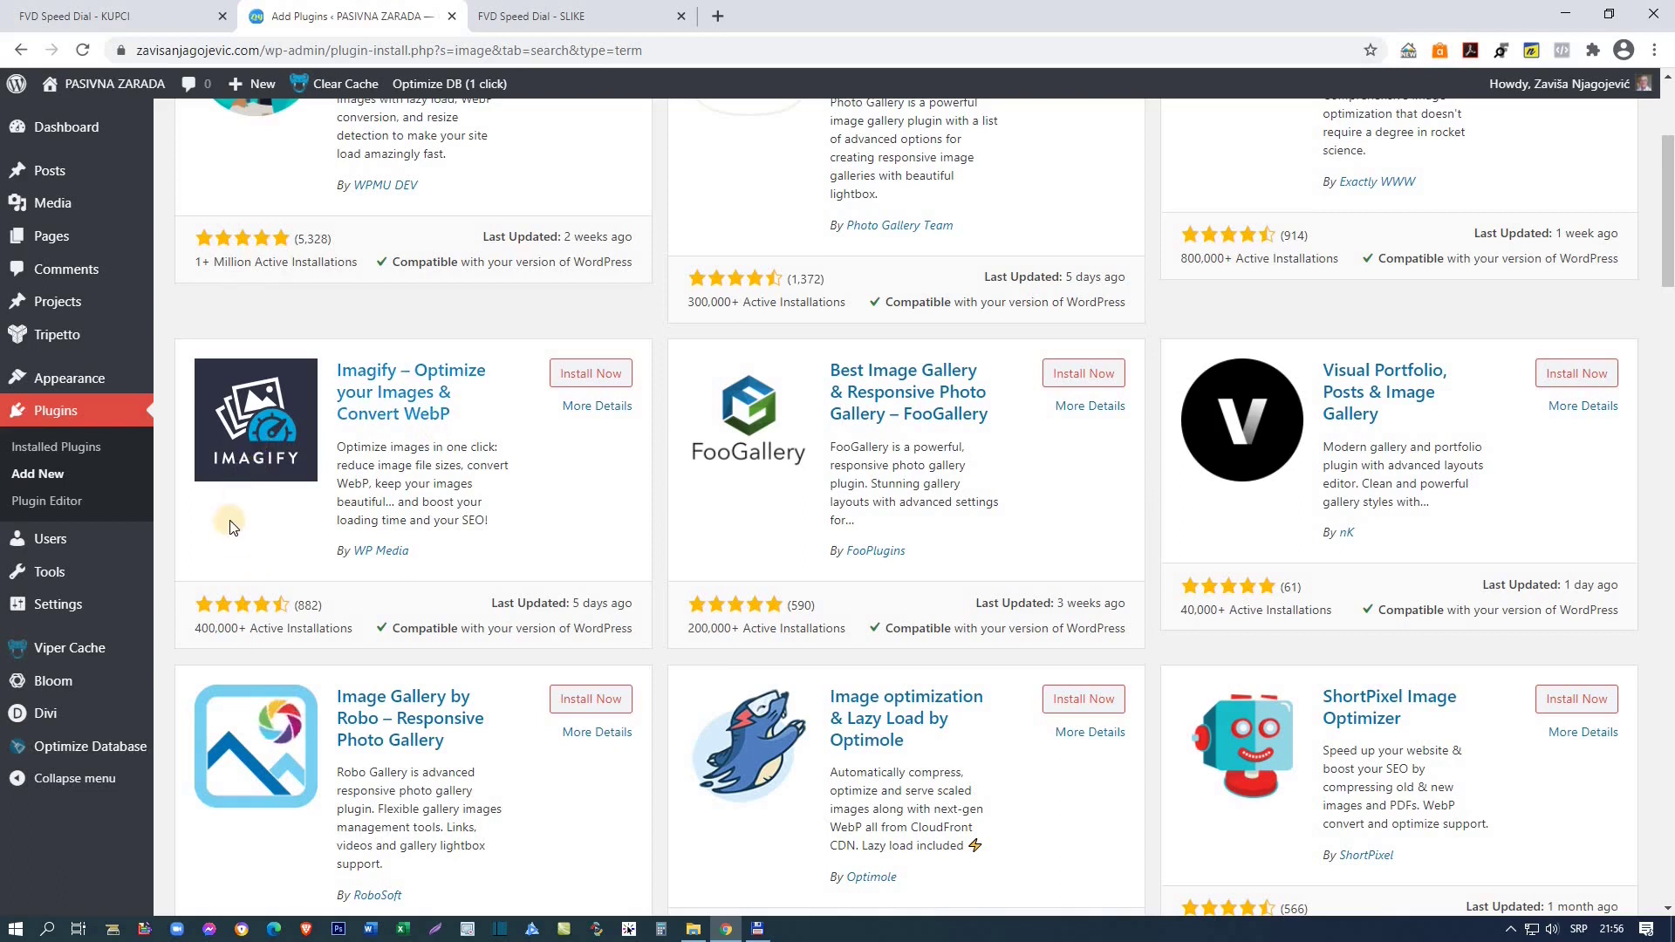
scroll(334, 546, "up", 4)
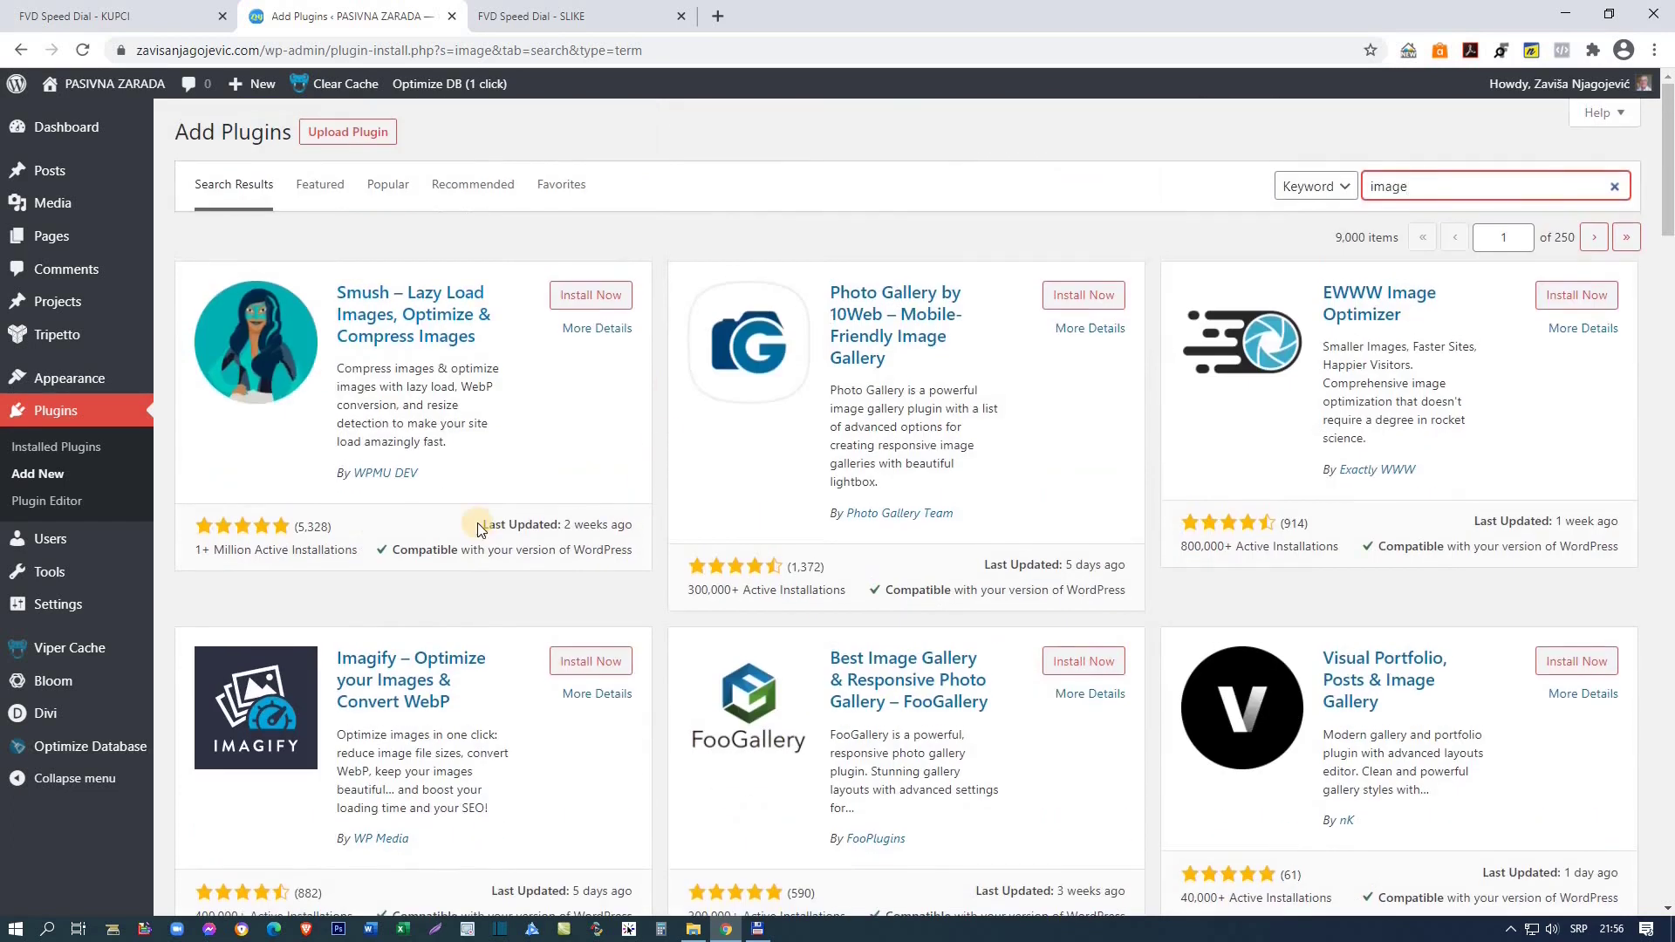
scroll(550, 480, "down", 3)
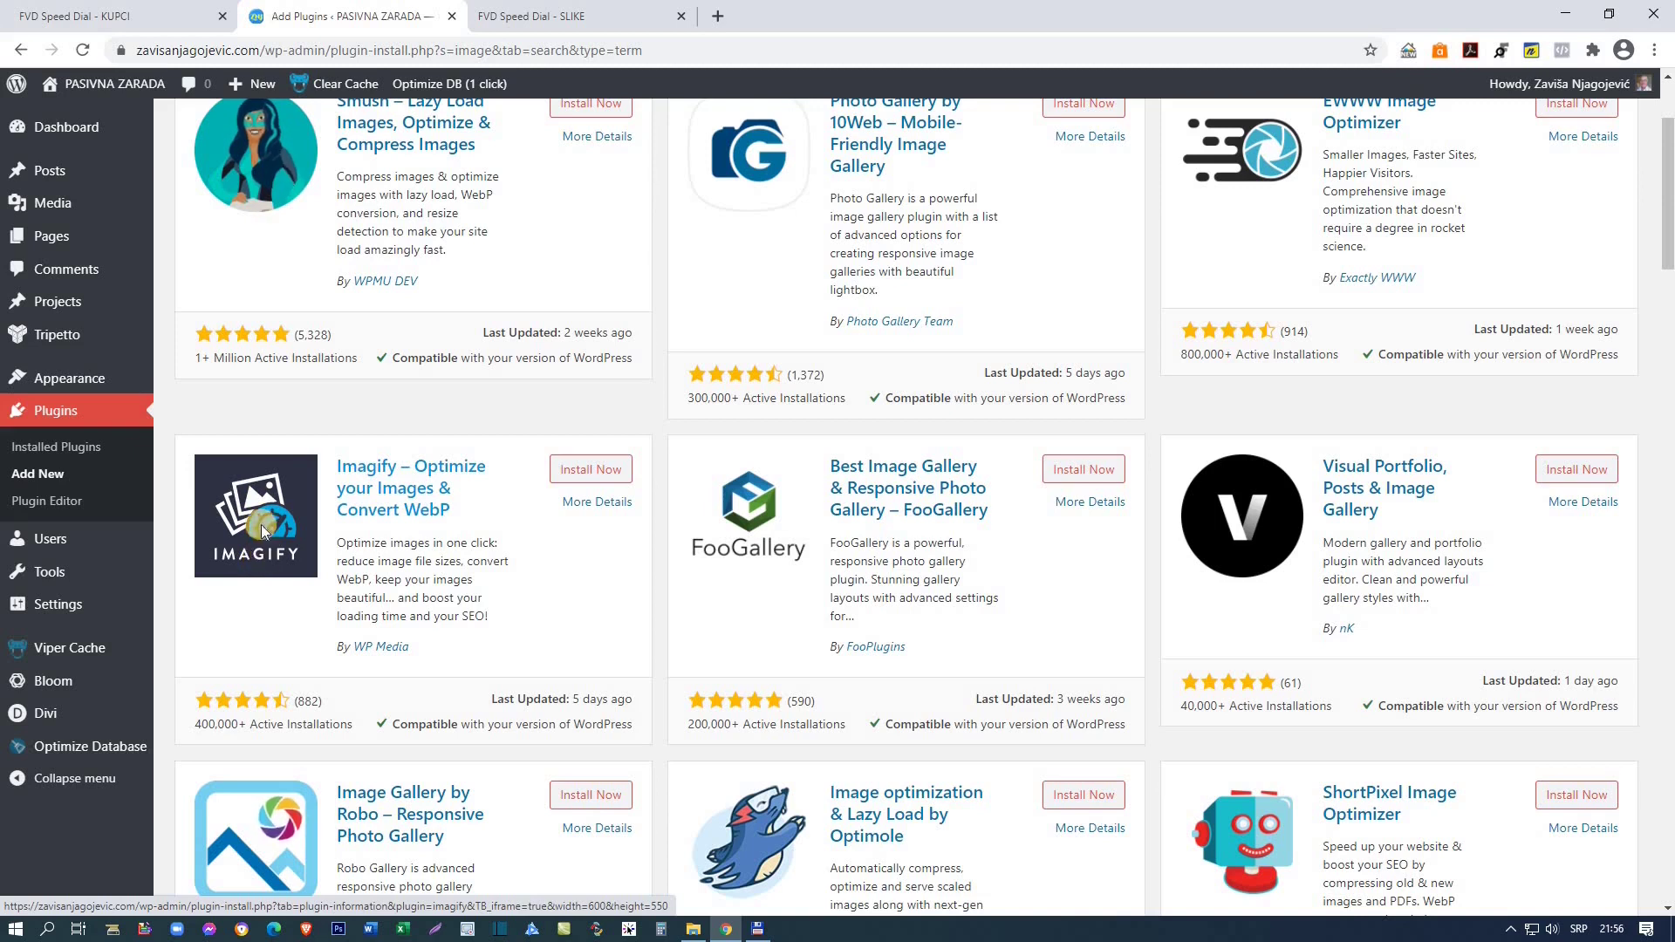
scroll(340, 552, "up", 2)
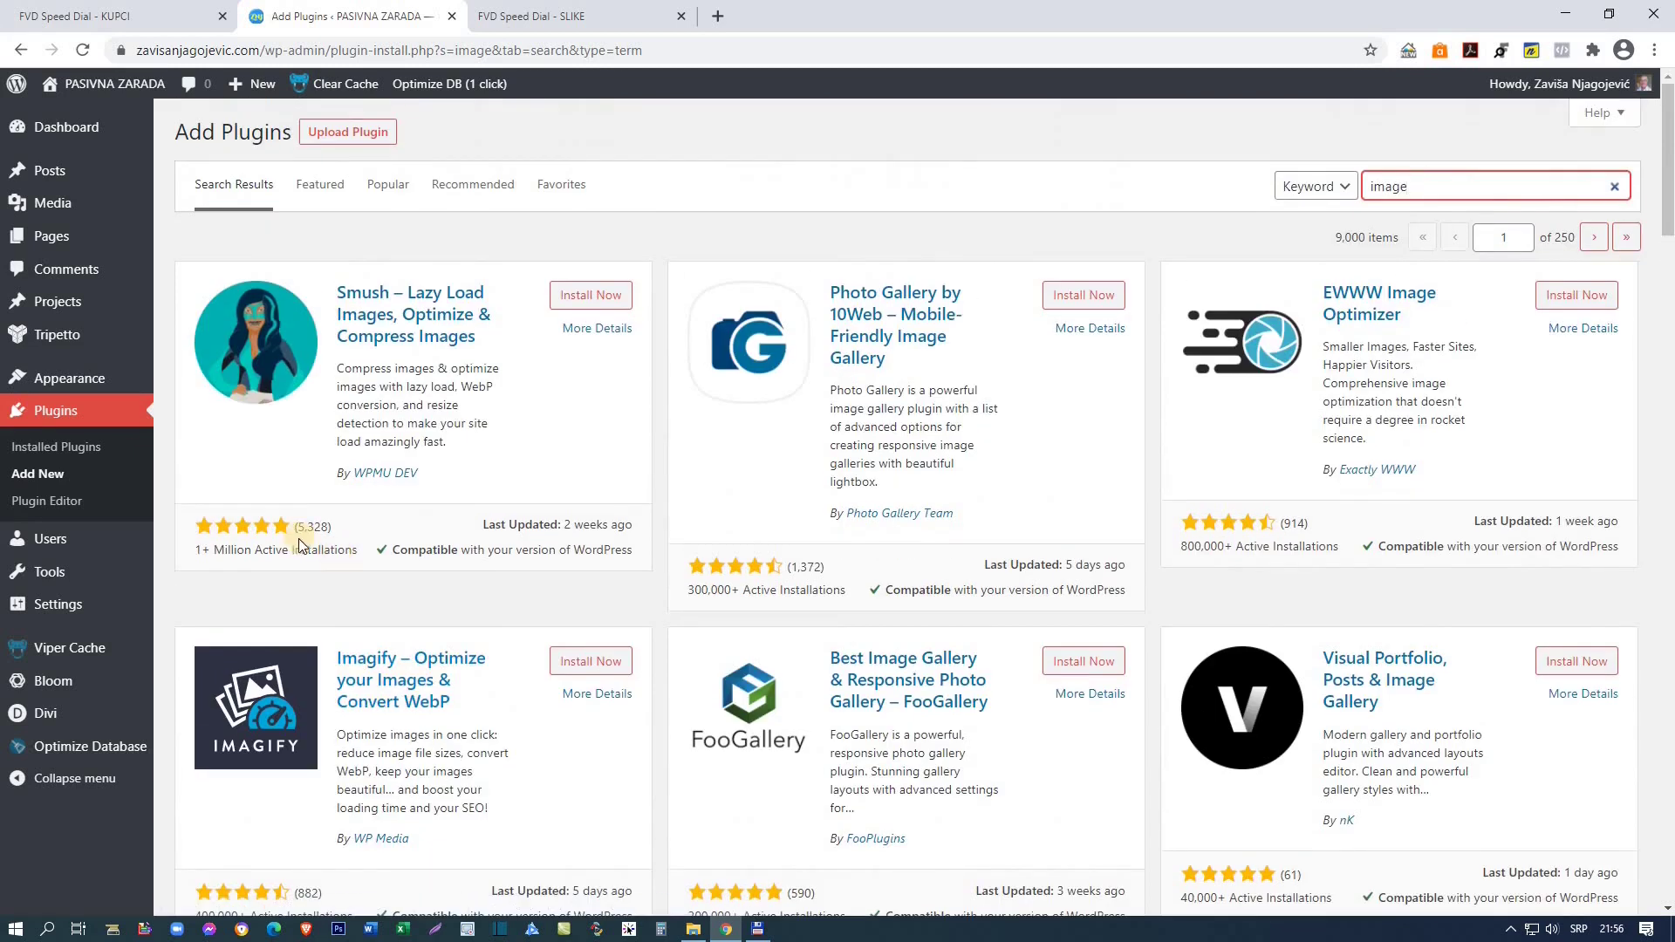
scroll(244, 641, "down", 2)
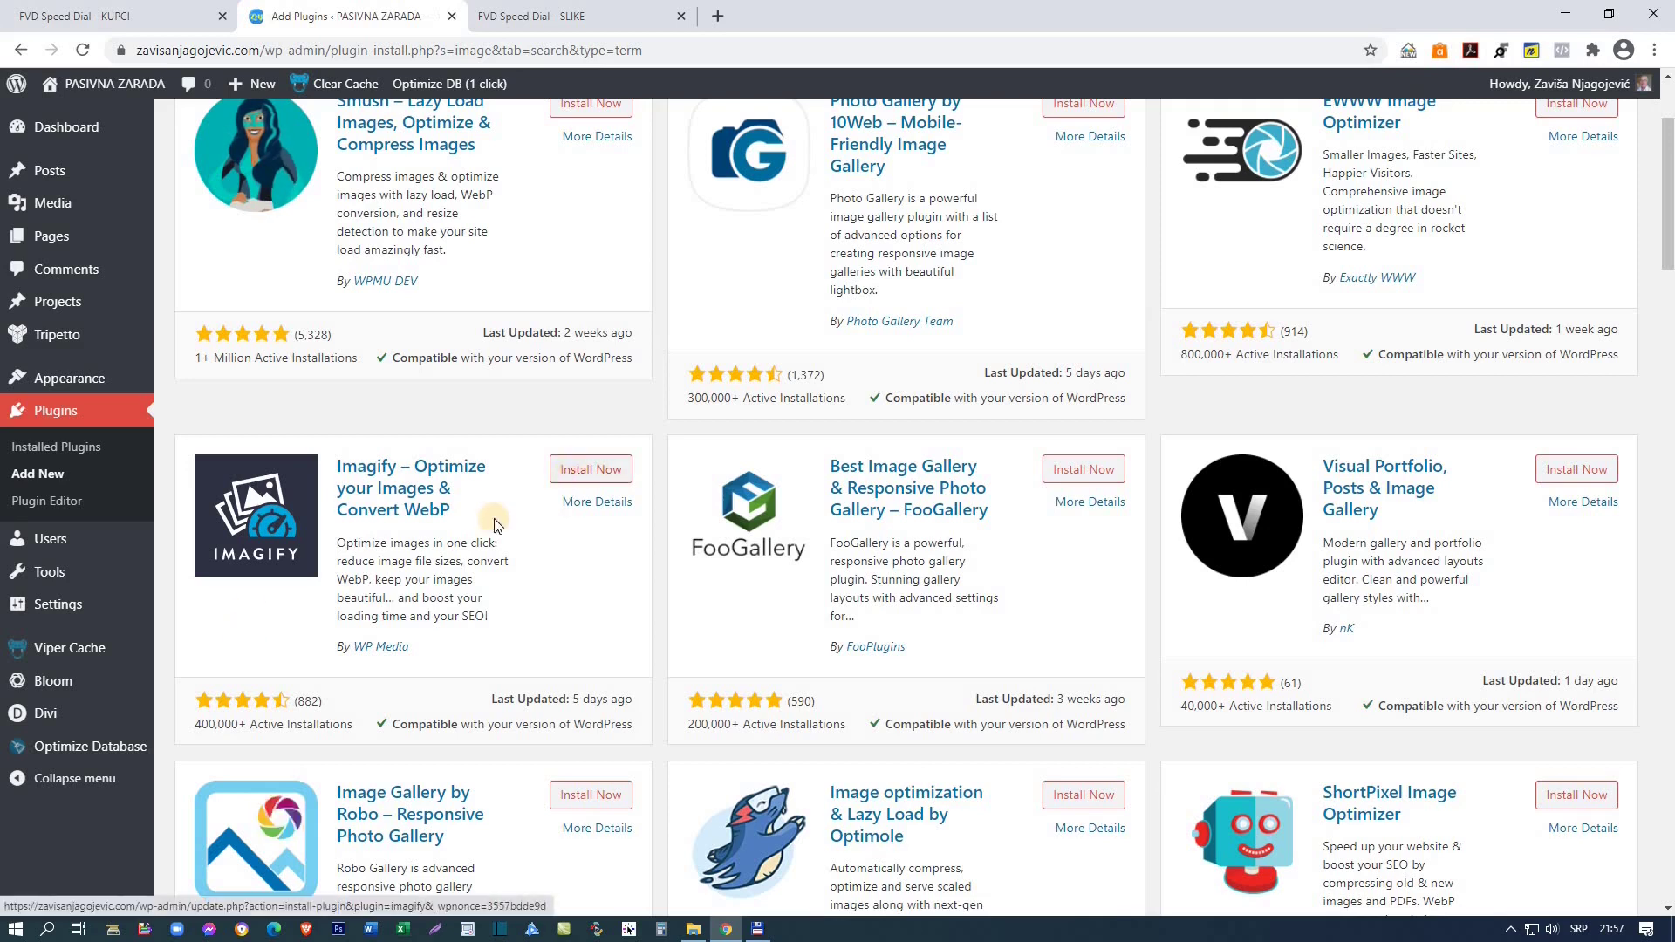
scroll(405, 499, "up", 3)
scroll(393, 516, "down", 3)
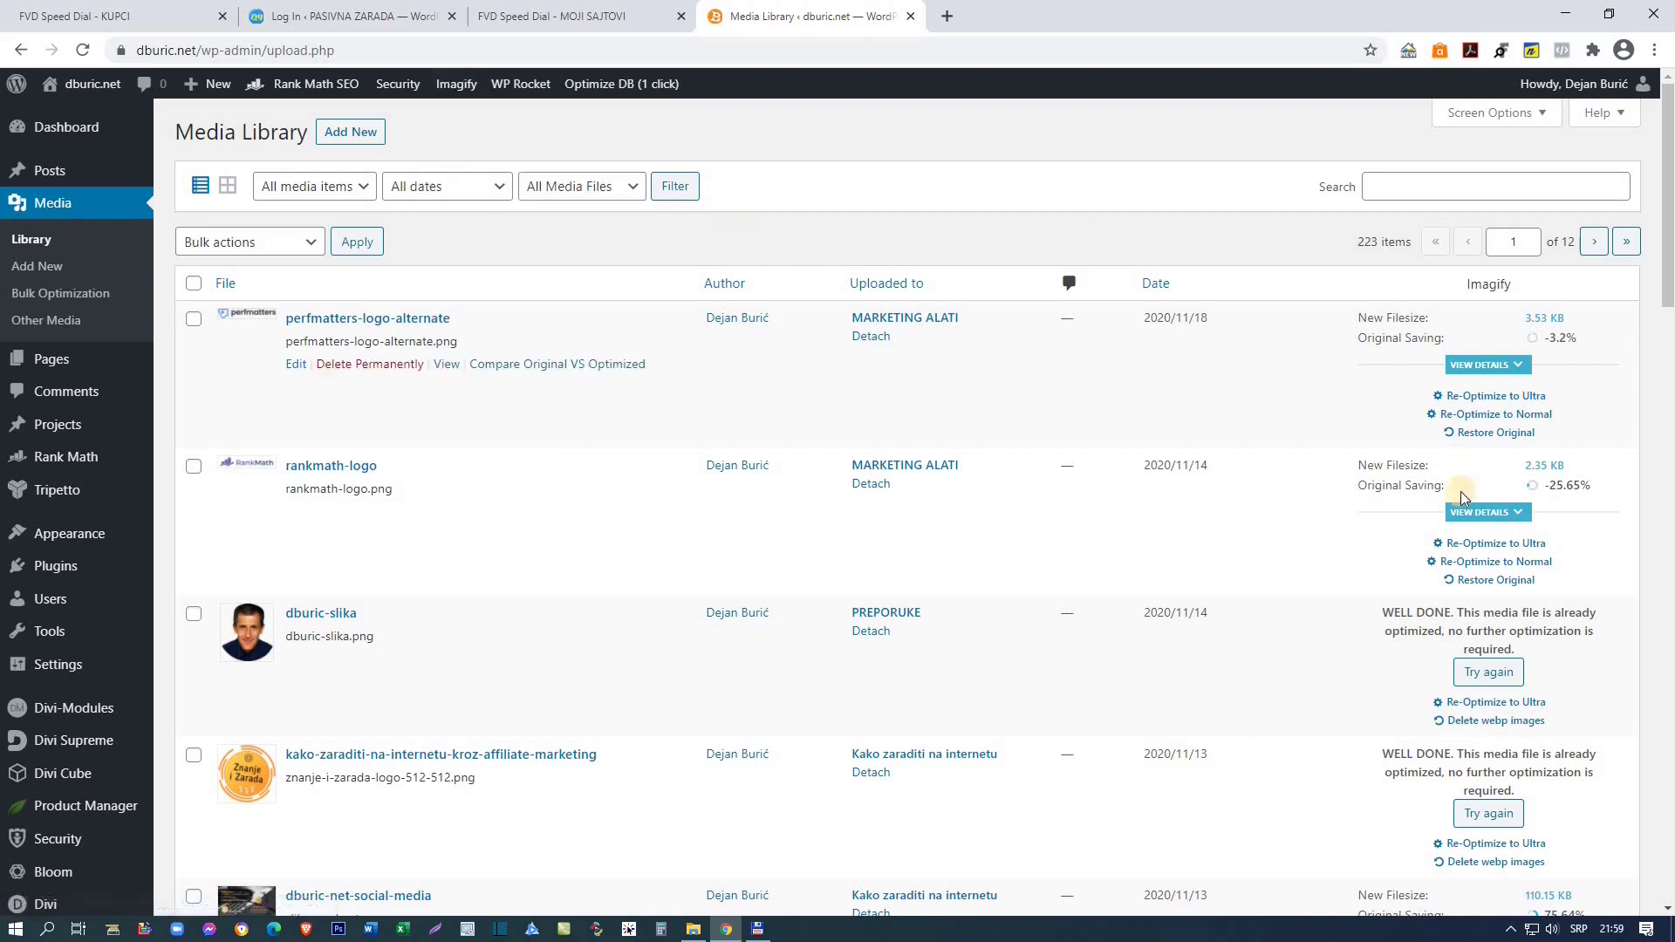
Step: Review the Imagify optimization details of the images in the second site's media library, and show the Imagify account status
scroll(1319, 588, "down", 5)
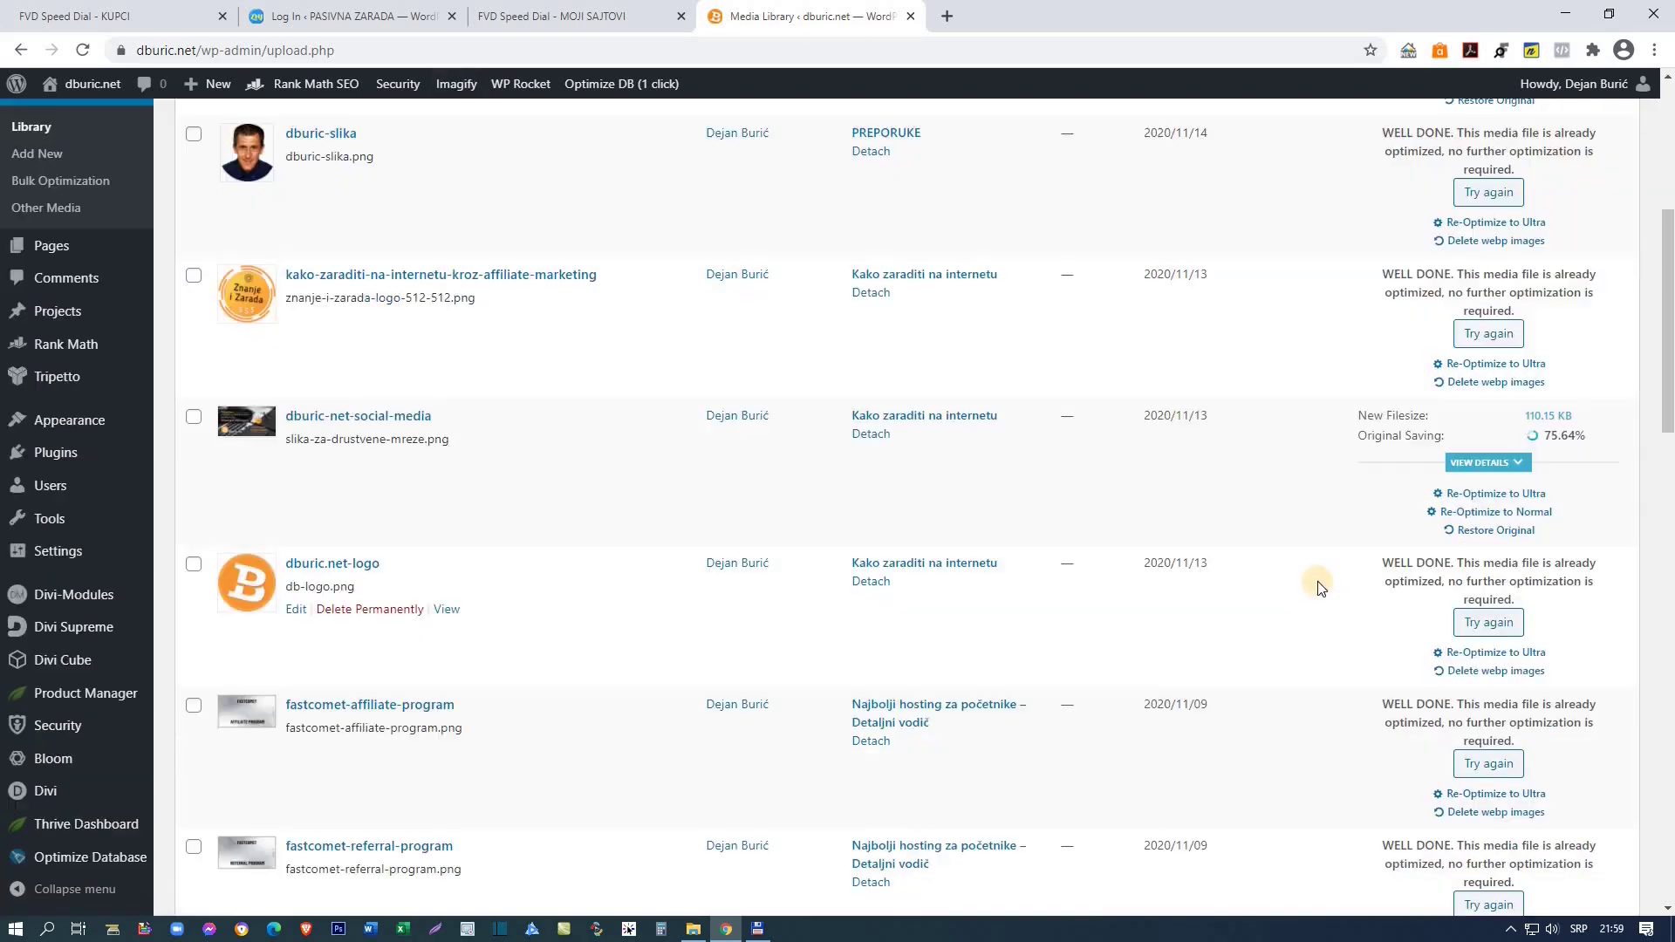
scroll(1319, 588, "down", 3)
scroll(1319, 587, "up", 9)
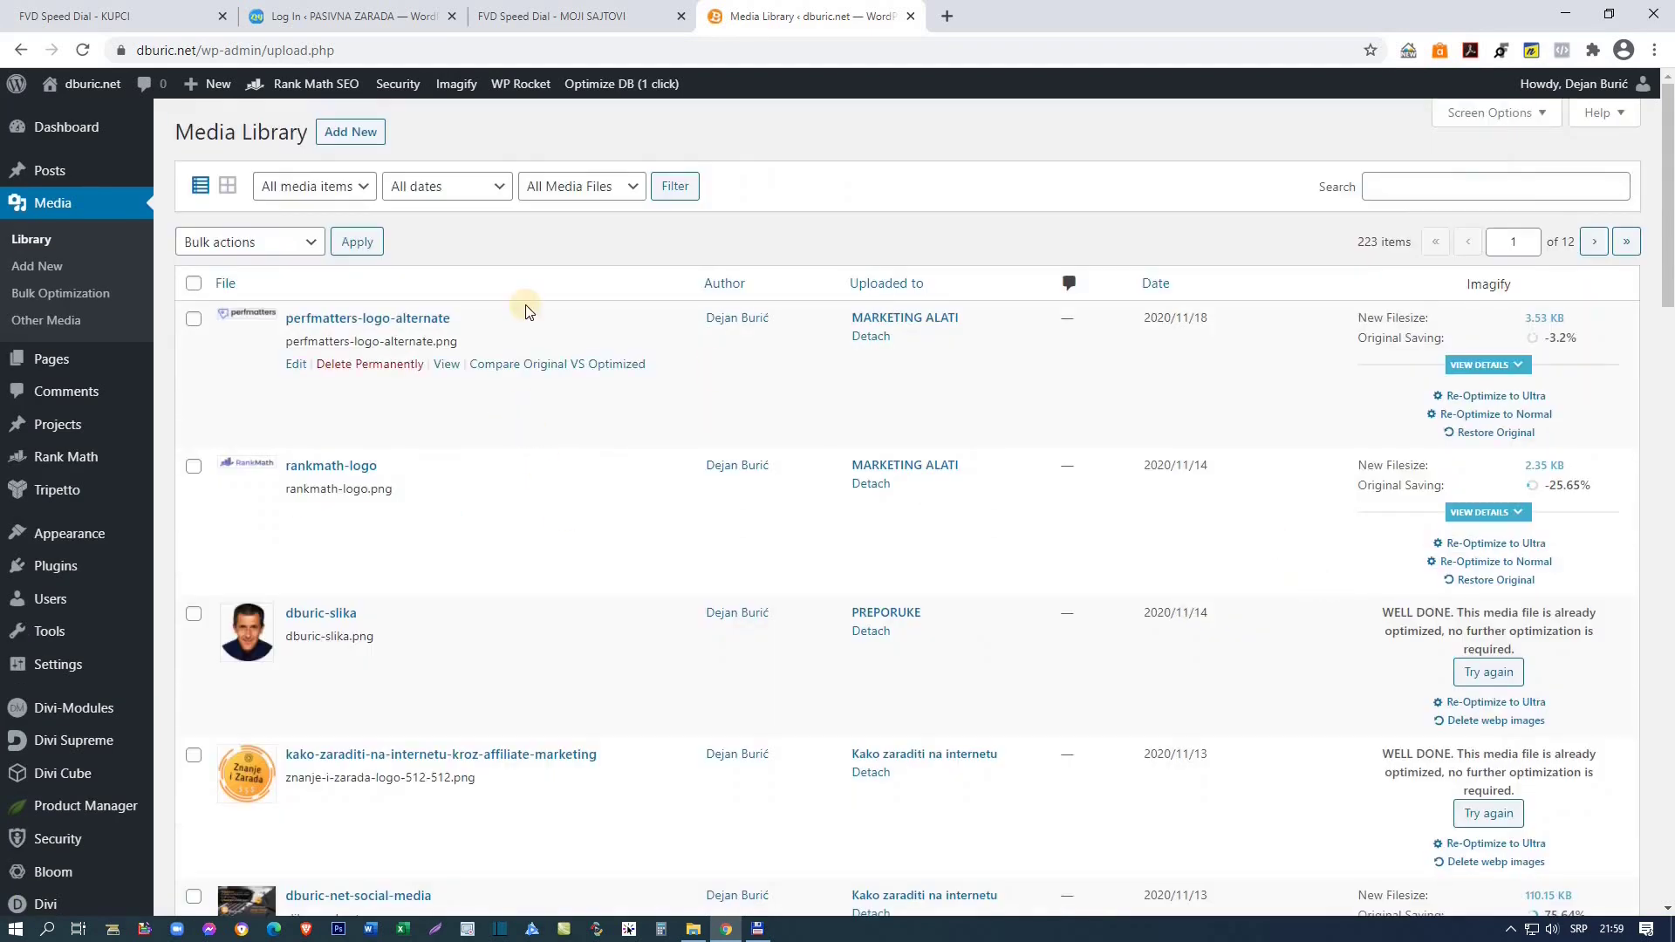
mouse_move(460, 93)
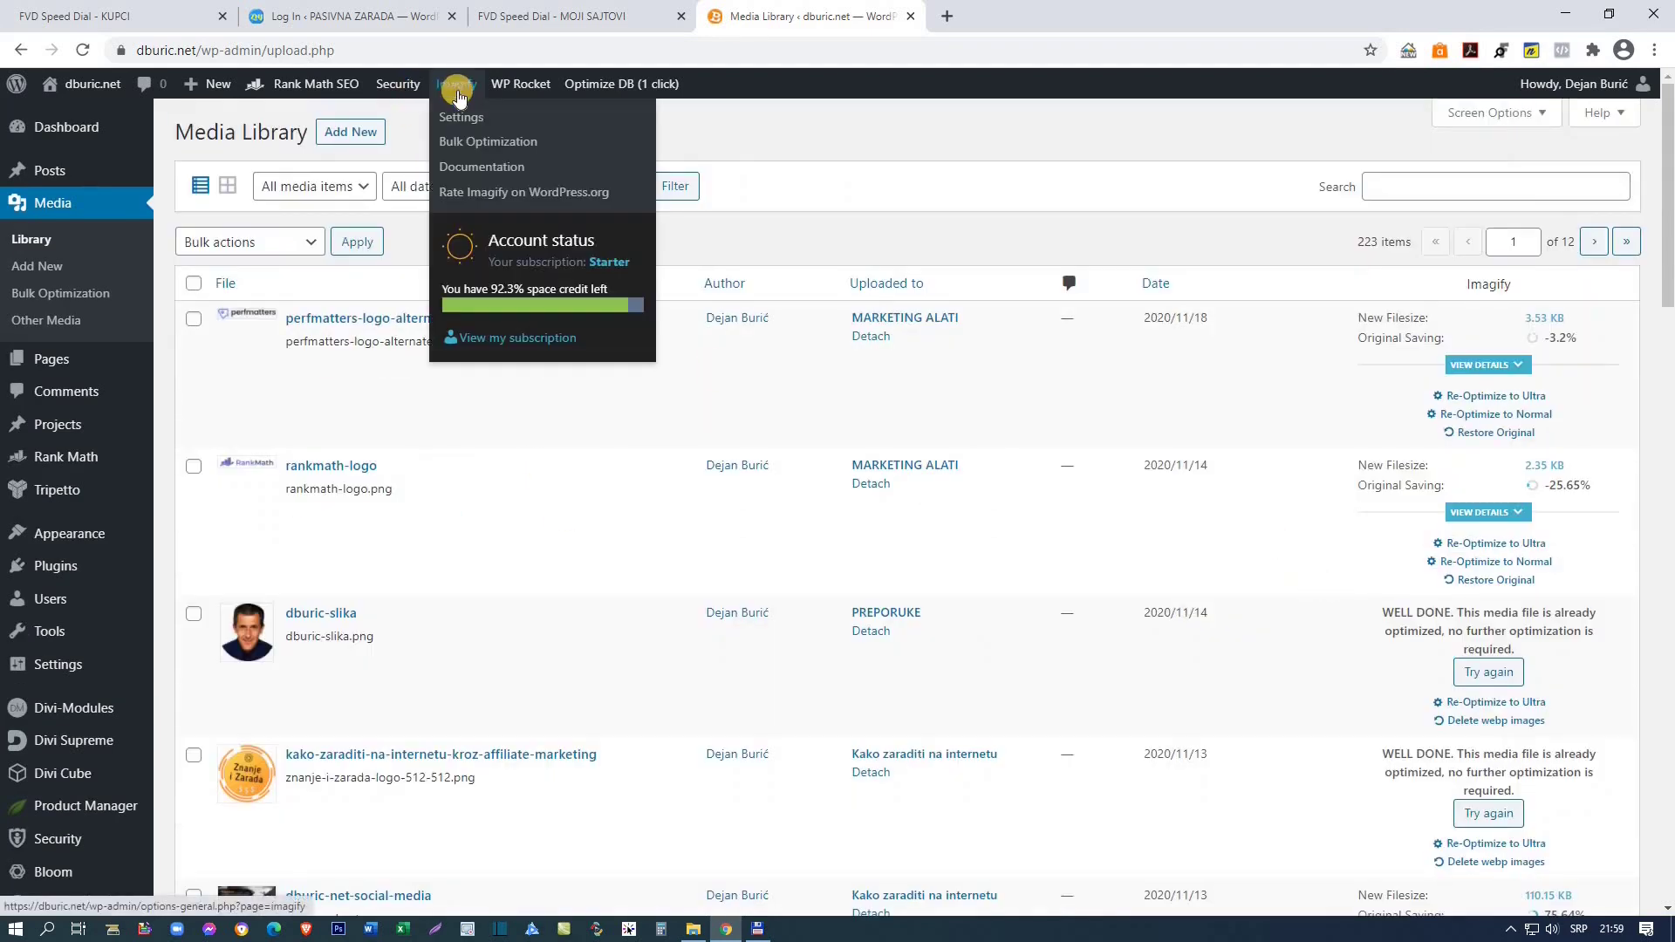